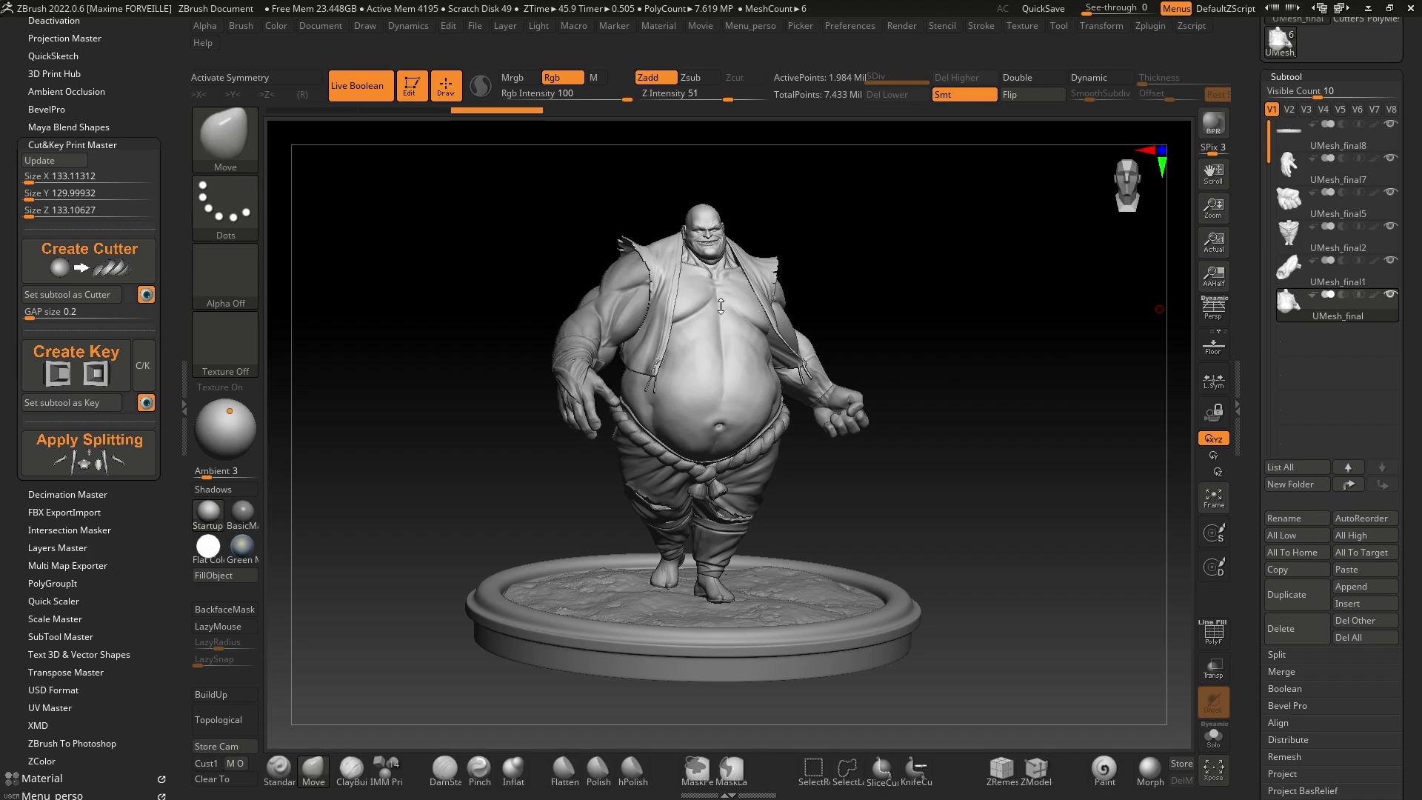
Step: Turn on the polypaint colours for all subtools of the split character
{"action": "right_click_drag", "start_coordinate": [635, 318], "coordinate": [999, 275]}
{"action": "right_click_drag", "start_coordinate": [1138, 247], "coordinate": [1048, 268]}
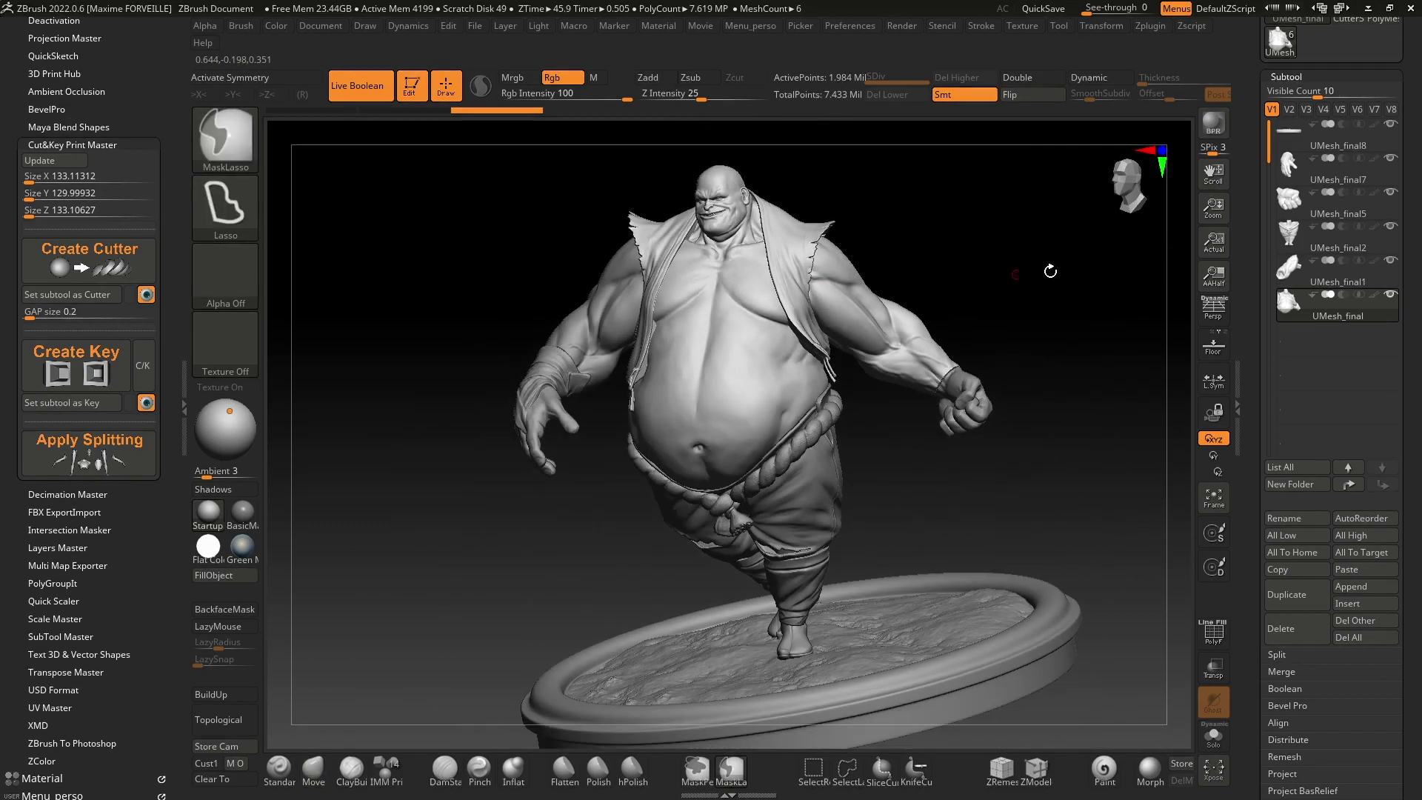
{"action": "left_click", "coordinate": [1376, 295], "text": "shift"}
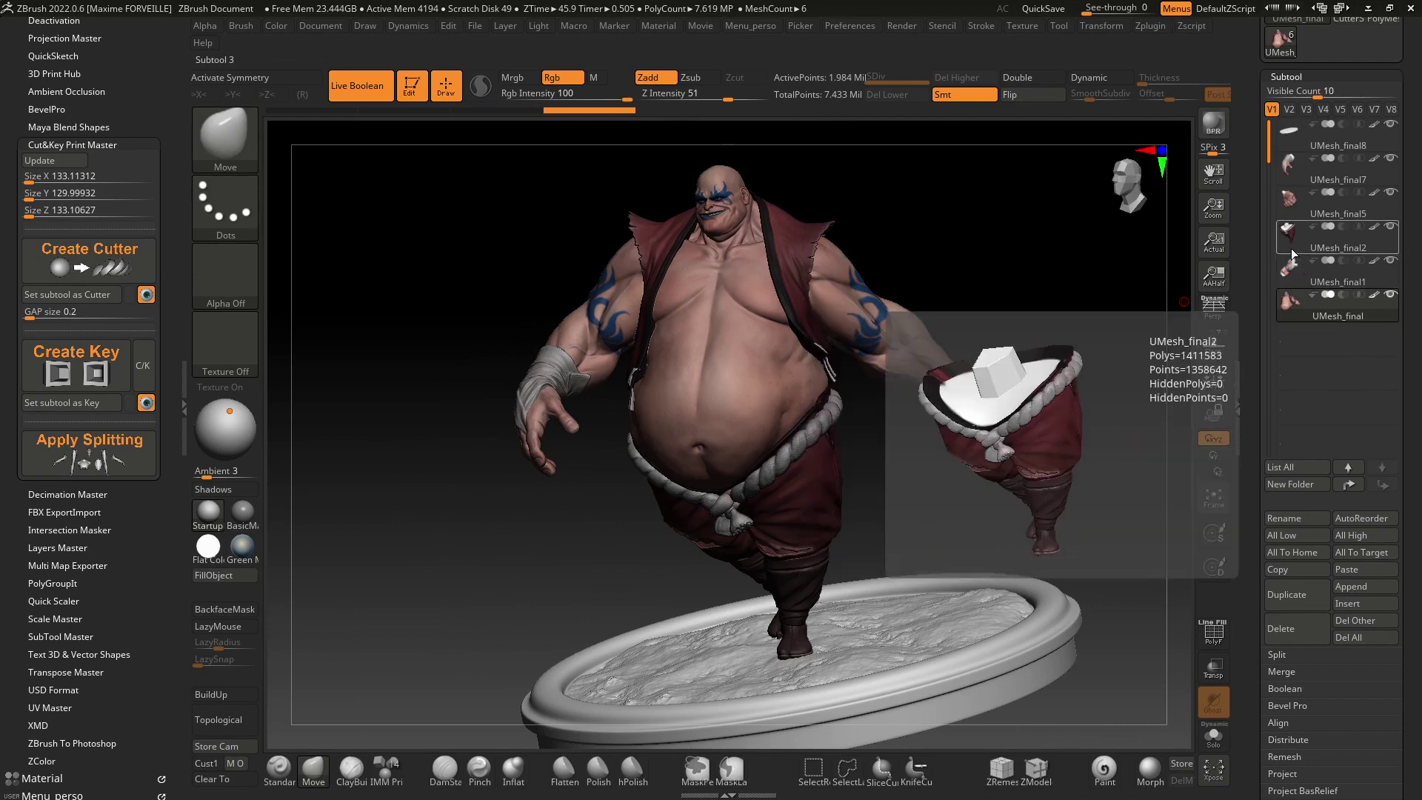
Step: Select the upper-arm part UMesh_final1 and isolate it in Solo mode, facing its shoulder key
{"action": "left_click", "coordinate": [1289, 273]}
{"action": "left_click", "coordinate": [1206, 739]}
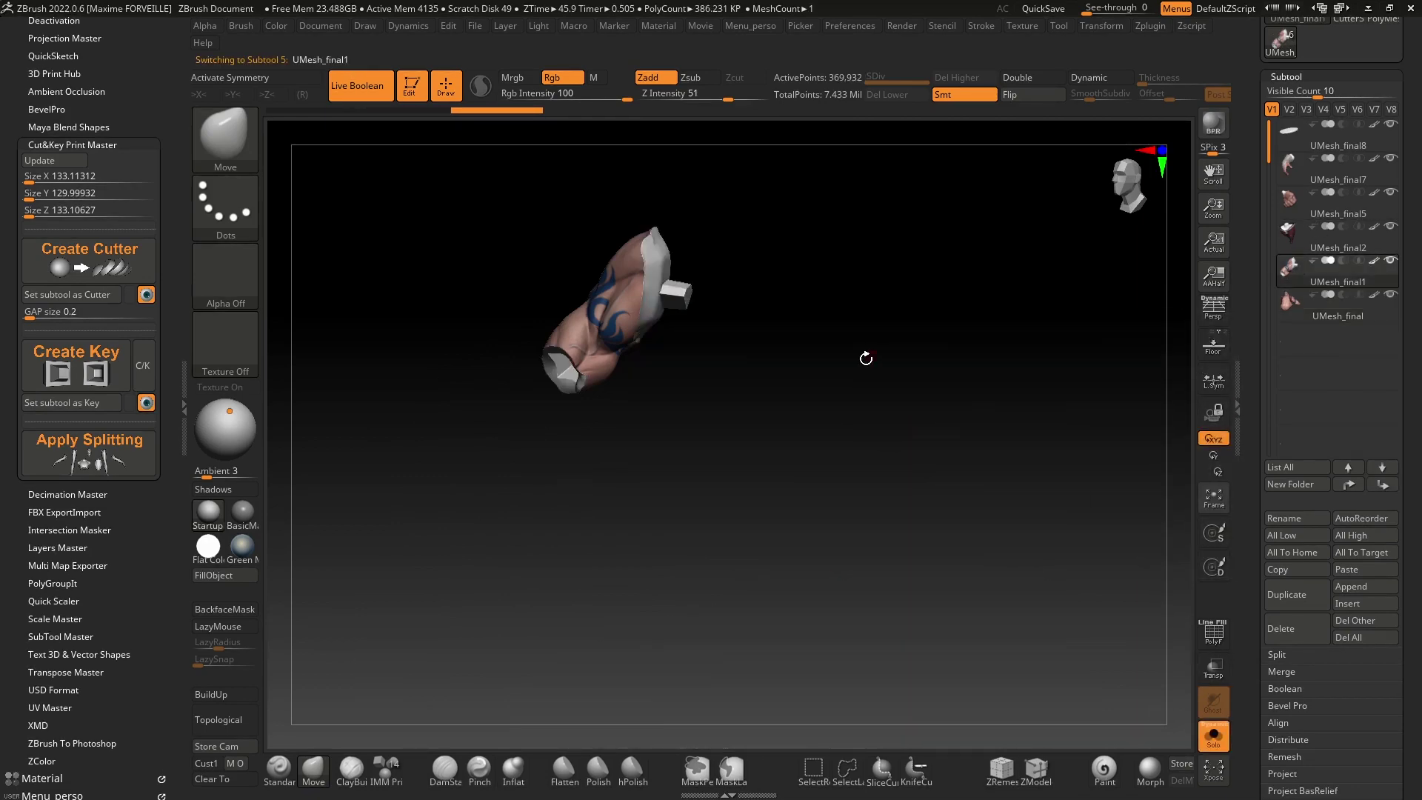
{"action": "mouse_move", "coordinate": [864, 359]}
{"action": "right_mouse_down"}
{"action": "mouse_move", "coordinate": [727, 268]}
{"action": "mouse_move", "coordinate": [924, 378]}
{"action": "mouse_move", "coordinate": [860, 424]}
{"action": "mouse_move", "coordinate": [791, 340]}
{"action": "mouse_move", "coordinate": [778, 403]}
{"action": "mouse_move", "coordinate": [848, 331]}
{"action": "mouse_move", "coordinate": [826, 375]}
{"action": "mouse_move", "coordinate": [836, 336]}
{"action": "mouse_move", "coordinate": [763, 336]}
{"action": "mouse_move", "coordinate": [763, 311]}
{"action": "right_mouse_up"}
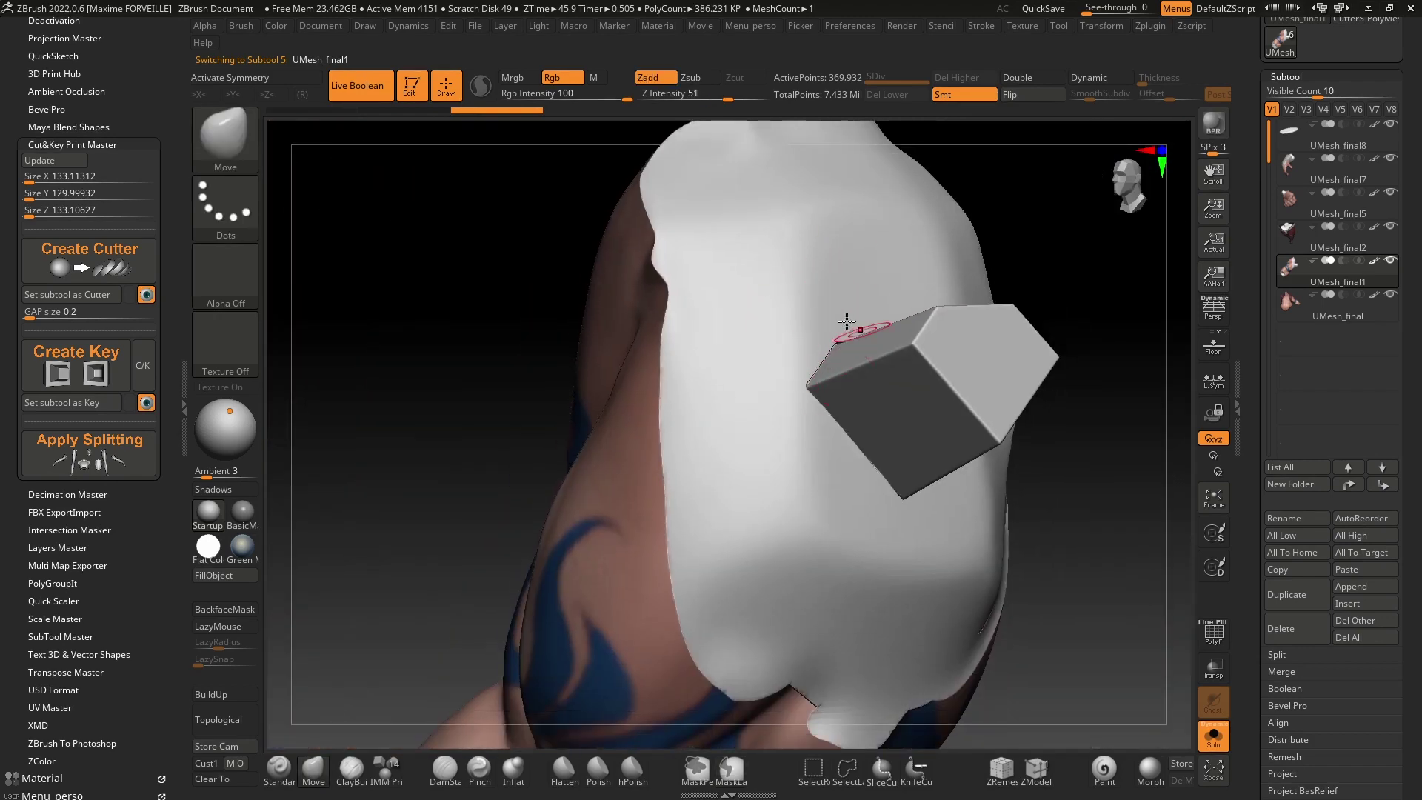
Step: Smooth the cut surface around the base of the shoulder key on UMesh_final1 with a small Smooth brush
{"action": "right_click_drag", "start_coordinate": [860, 326], "coordinate": [841, 389], "text": "ctrl"}
{"action": "right_click_drag", "start_coordinate": [841, 389], "coordinate": [841, 404]}
{"action": "key", "text": "s"}
{"action": "left_click_drag", "start_coordinate": [845, 404], "coordinate": [836, 404]}
{"action": "mouse_move", "coordinate": [857, 359]}
{"action": "right_mouse_down"}
{"action": "mouse_move", "coordinate": [816, 393]}
{"action": "mouse_move", "coordinate": [930, 279]}
{"action": "mouse_move", "coordinate": [899, 400]}
{"action": "mouse_move", "coordinate": [781, 403]}
{"action": "mouse_move", "coordinate": [869, 396]}
{"action": "mouse_move", "coordinate": [933, 317]}
{"action": "mouse_move", "coordinate": [985, 391]}
{"action": "mouse_move", "coordinate": [969, 375]}
{"action": "right_mouse_up"}
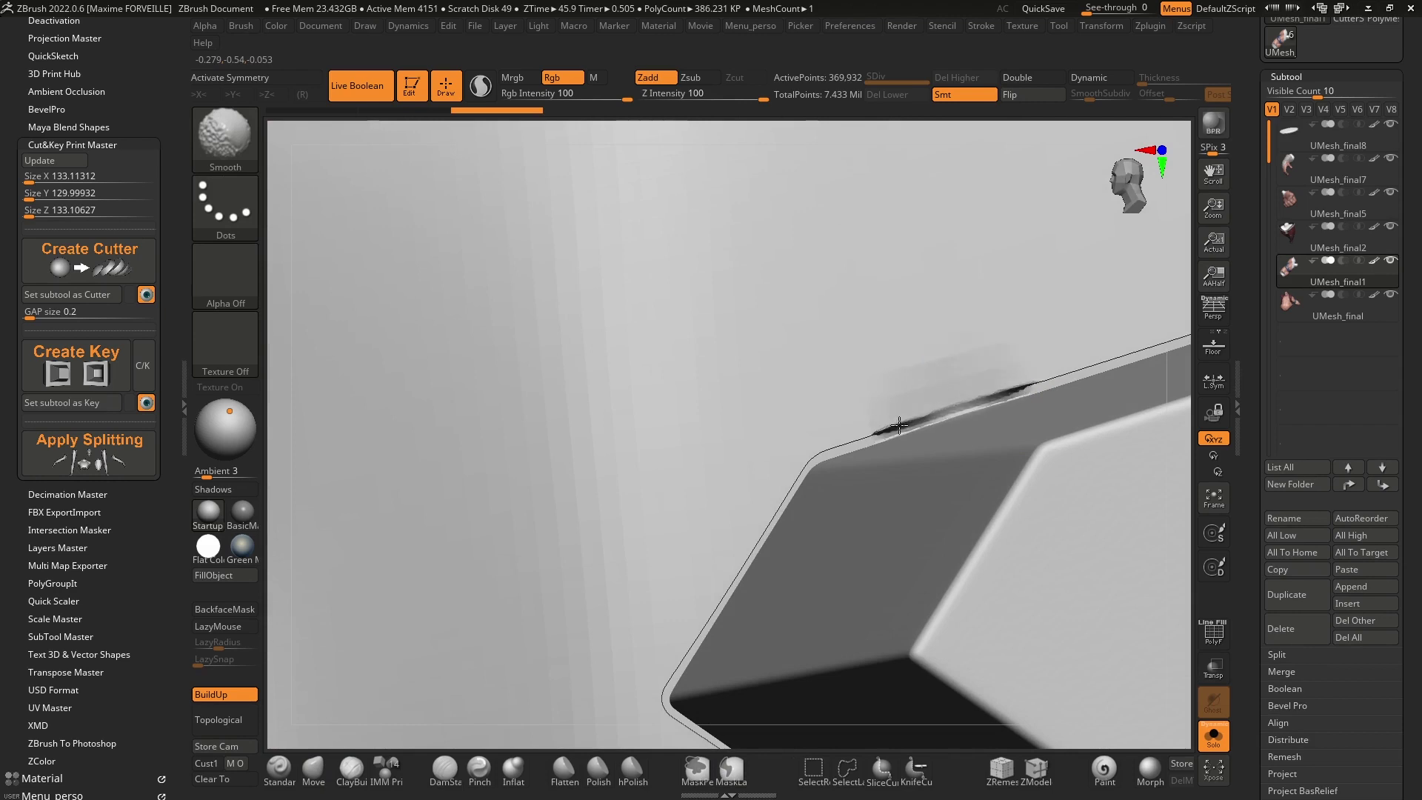
{"action": "left_click_drag", "start_coordinate": [899, 425], "coordinate": [1154, 340], "text": "shift"}
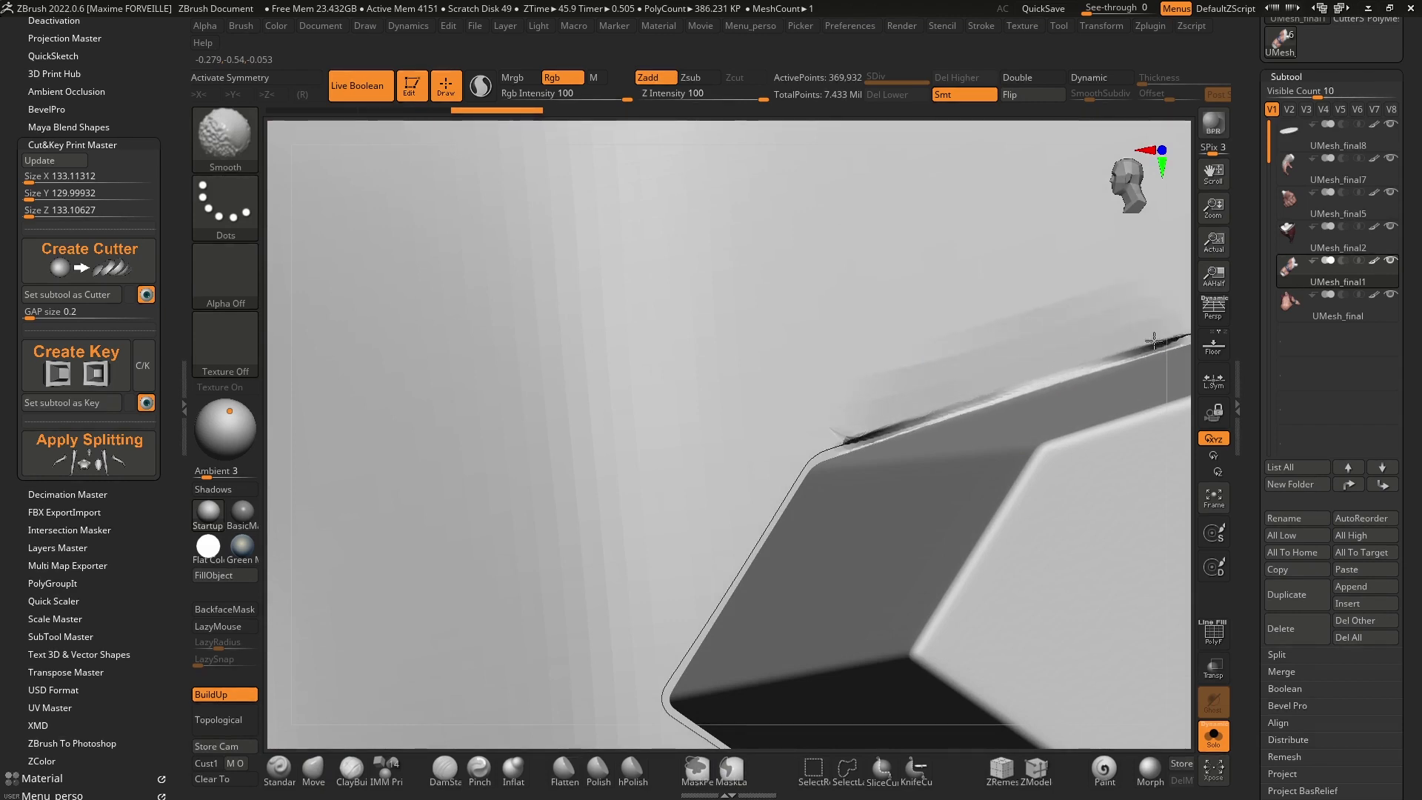
{"action": "right_click_drag", "start_coordinate": [1155, 340], "coordinate": [920, 387], "text": "ctrl"}
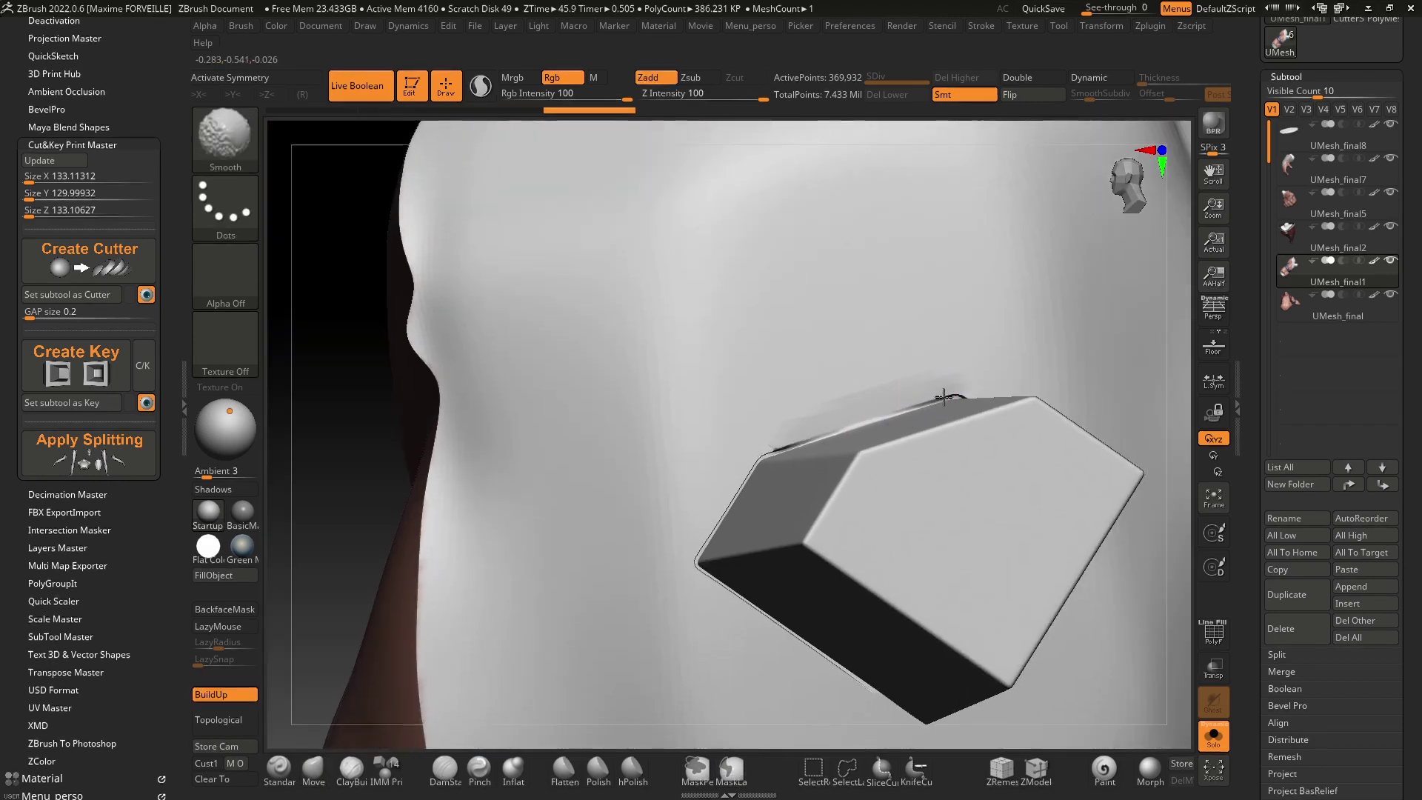
{"action": "mouse_move", "coordinate": [944, 397]}
{"action": "left_mouse_down", "text": "shift"}
{"action": "mouse_move", "coordinate": [830, 423]}
{"action": "mouse_move", "coordinate": [894, 409]}
{"action": "left_mouse_up", "text": "shift"}
{"action": "mouse_move", "coordinate": [895, 410]}
{"action": "right_mouse_down"}
{"action": "mouse_move", "coordinate": [895, 432]}
{"action": "mouse_move", "coordinate": [951, 378]}
{"action": "mouse_move", "coordinate": [930, 401]}
{"action": "right_mouse_up"}
{"action": "key", "text": "shift"}
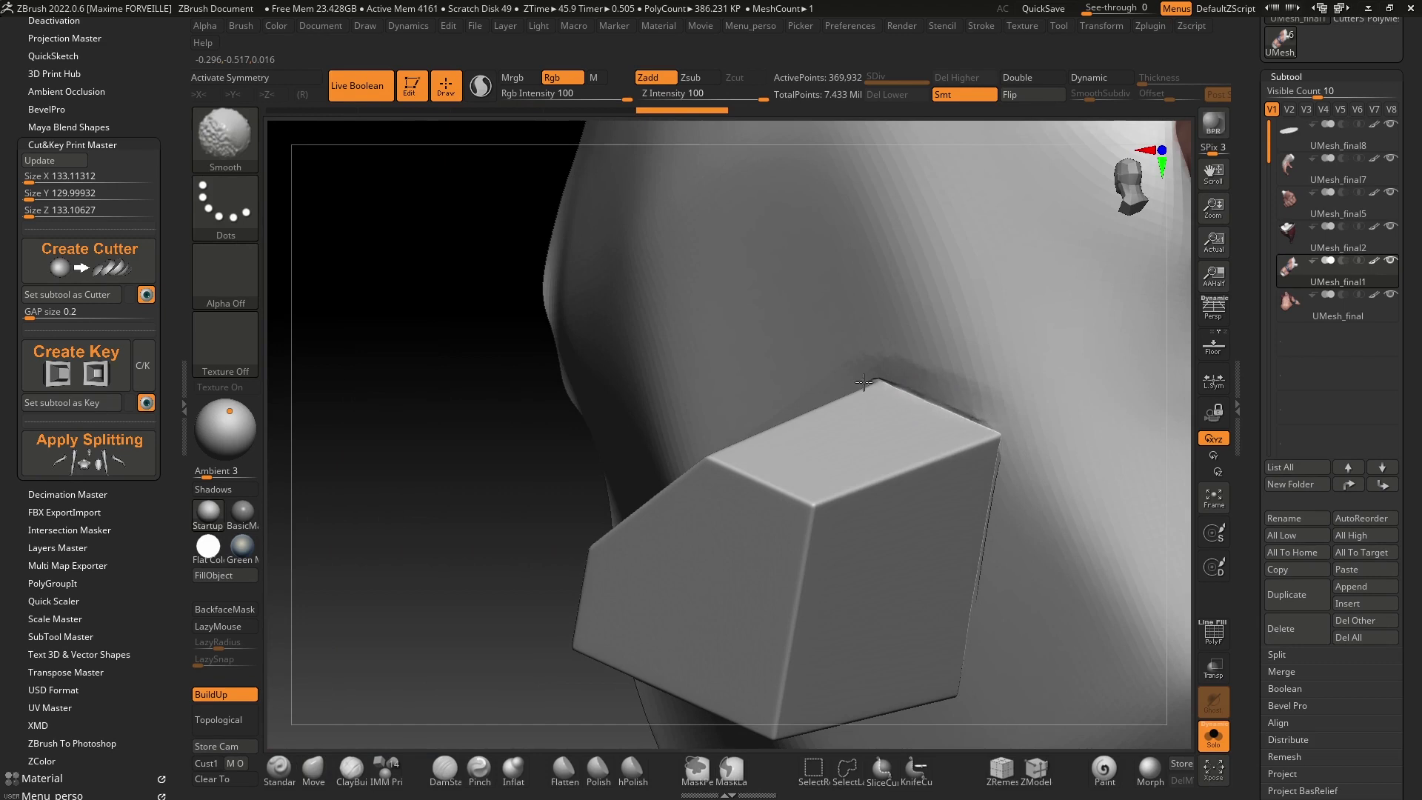
{"action": "mouse_move", "coordinate": [864, 382]}
{"action": "right_mouse_down"}
{"action": "mouse_move", "coordinate": [904, 343]}
{"action": "mouse_move", "coordinate": [826, 496]}
{"action": "right_mouse_up"}
{"action": "left_click_drag", "start_coordinate": [828, 497], "coordinate": [836, 470], "text": "shift"}
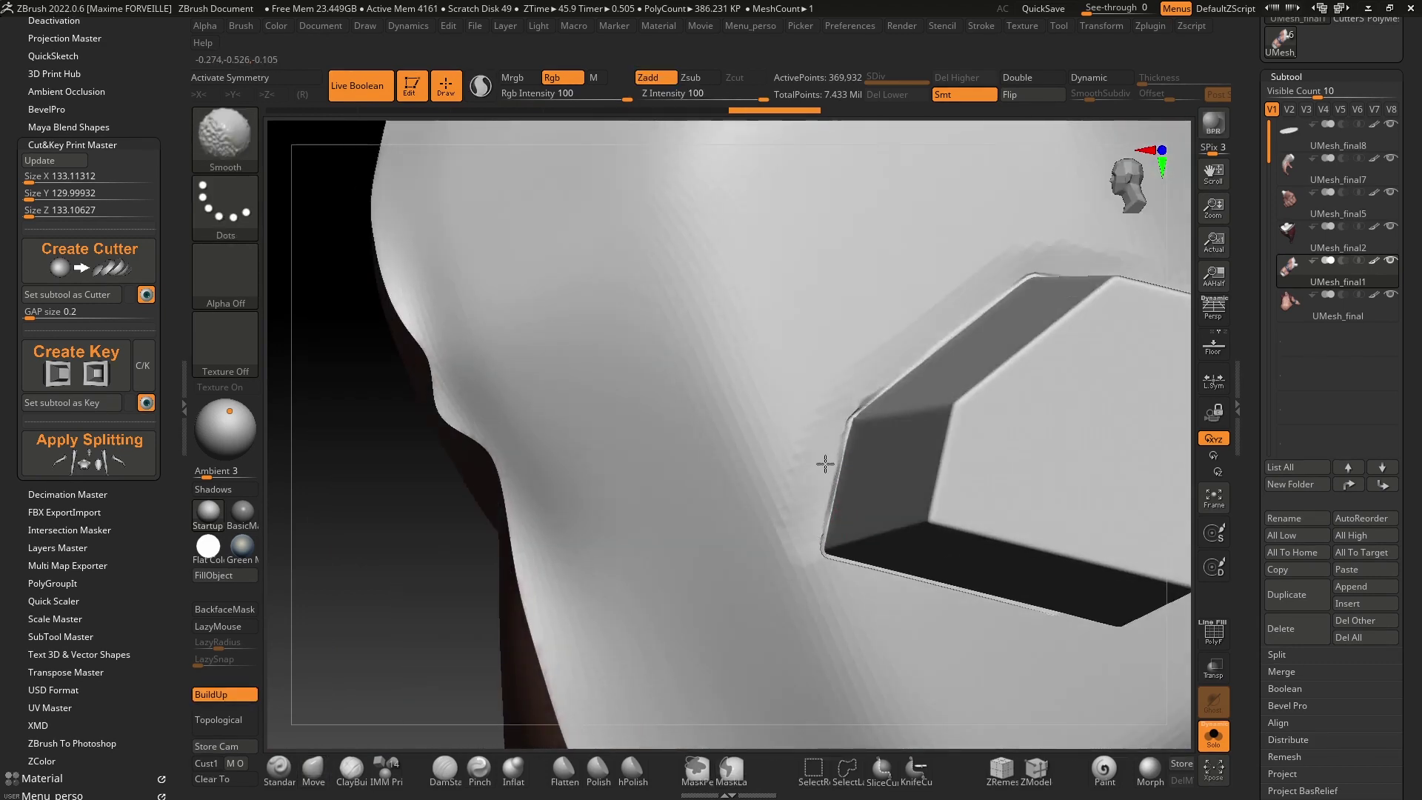
{"action": "mouse_move", "coordinate": [847, 409]}
{"action": "right_mouse_down"}
{"action": "mouse_move", "coordinate": [724, 470]}
{"action": "mouse_move", "coordinate": [724, 425]}
{"action": "mouse_move", "coordinate": [851, 469]}
{"action": "mouse_move", "coordinate": [719, 468]}
{"action": "mouse_move", "coordinate": [753, 476]}
{"action": "mouse_move", "coordinate": [879, 581]}
{"action": "mouse_move", "coordinate": [911, 454]}
{"action": "mouse_move", "coordinate": [863, 486]}
{"action": "mouse_move", "coordinate": [874, 460]}
{"action": "mouse_move", "coordinate": [857, 416]}
{"action": "right_mouse_up"}
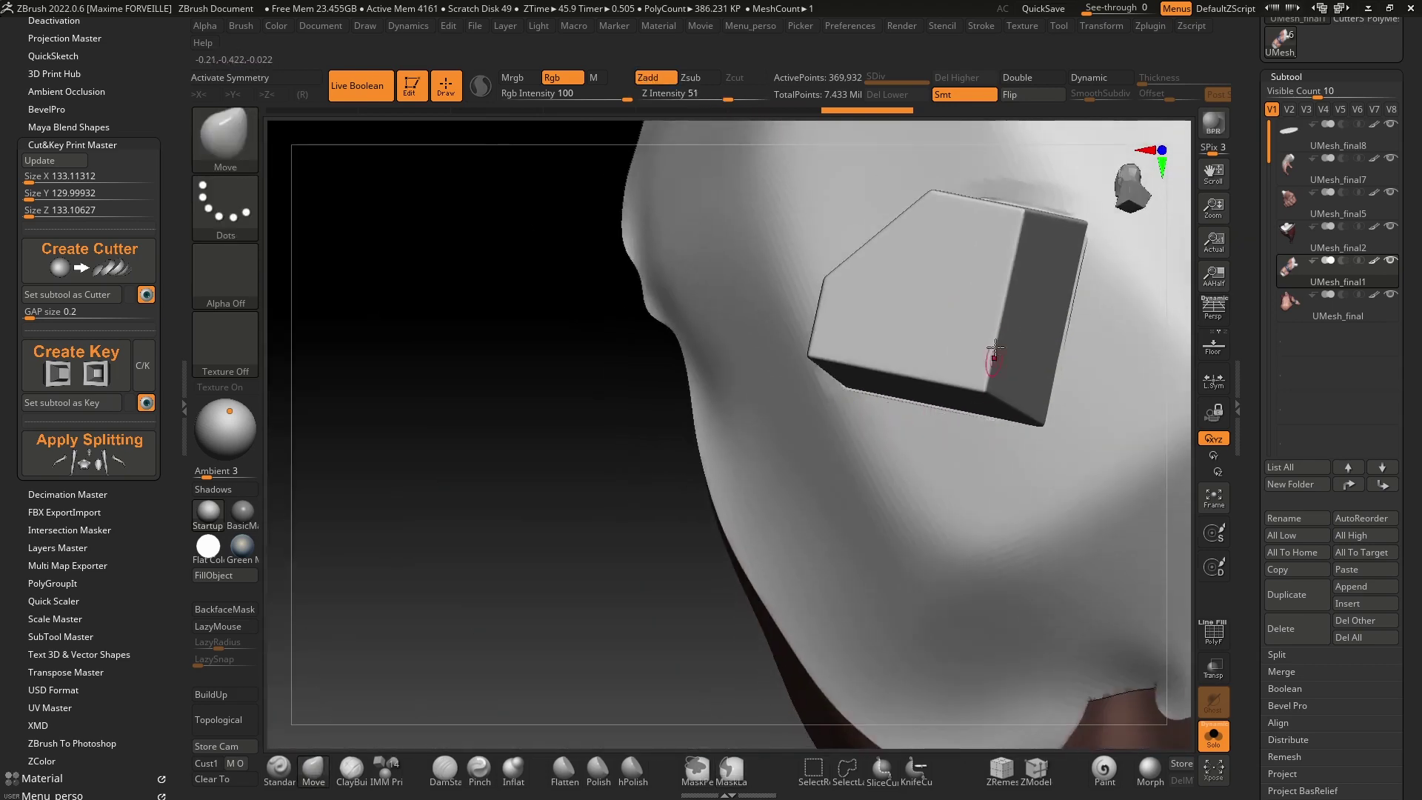
Step: Turn the polypaint of UMesh_final1 back on and check the edges around its shoulder key up close
{"action": "mouse_move", "coordinate": [988, 359]}
{"action": "right_mouse_down", "text": "ctrl"}
{"action": "mouse_move", "coordinate": [921, 363]}
{"action": "mouse_move", "coordinate": [971, 385]}
{"action": "mouse_move", "coordinate": [957, 366]}
{"action": "mouse_move", "coordinate": [911, 363]}
{"action": "mouse_move", "coordinate": [841, 304]}
{"action": "right_mouse_up", "text": "ctrl"}
{"action": "right_click_drag", "start_coordinate": [1000, 294], "coordinate": [940, 325], "text": "ctrl"}
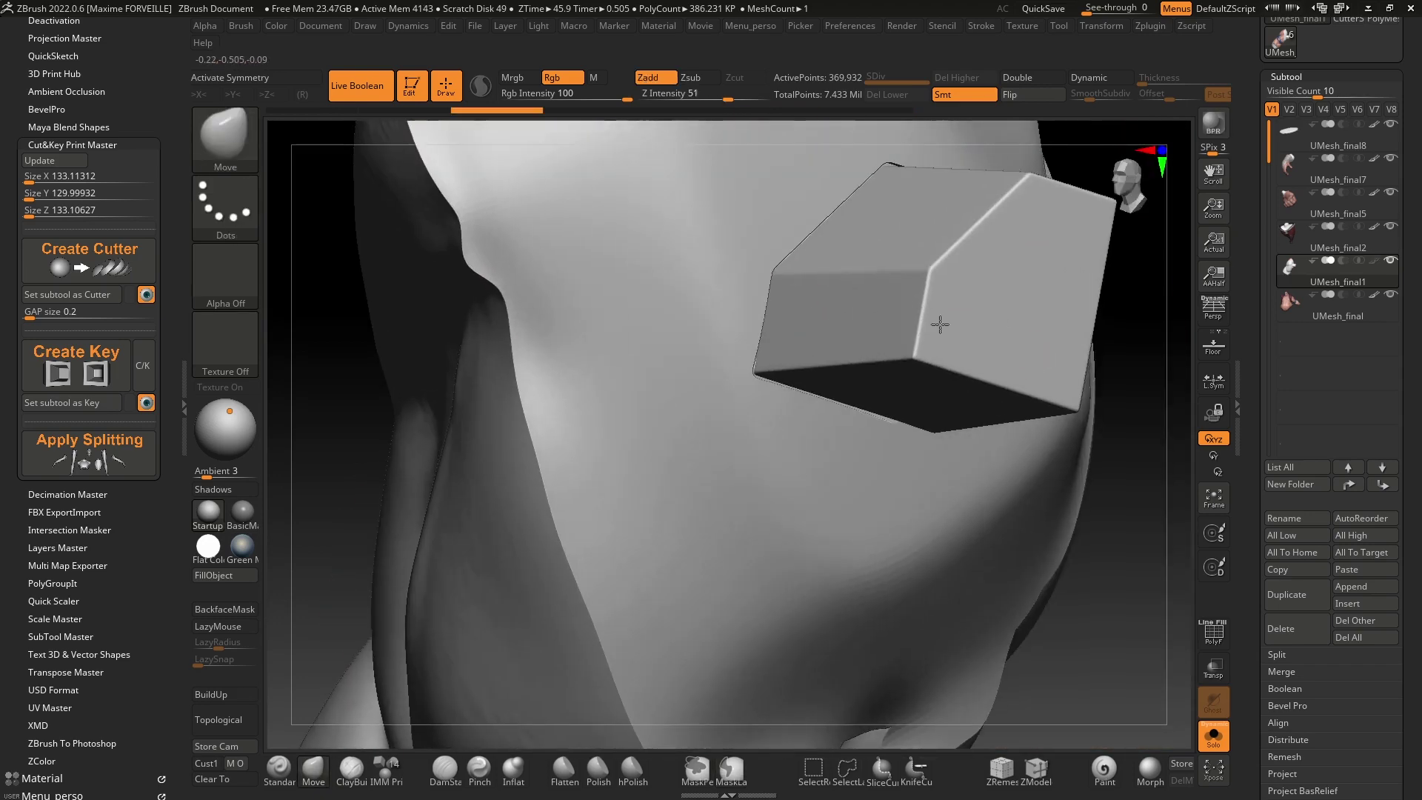
{"action": "left_click", "coordinate": [1374, 261]}
{"action": "mouse_move", "coordinate": [1122, 300]}
{"action": "right_mouse_down", "text": "ctrl"}
{"action": "mouse_move", "coordinate": [1016, 283]}
{"action": "mouse_move", "coordinate": [885, 373]}
{"action": "mouse_move", "coordinate": [826, 333]}
{"action": "mouse_move", "coordinate": [807, 377]}
{"action": "right_mouse_up", "text": "ctrl"}
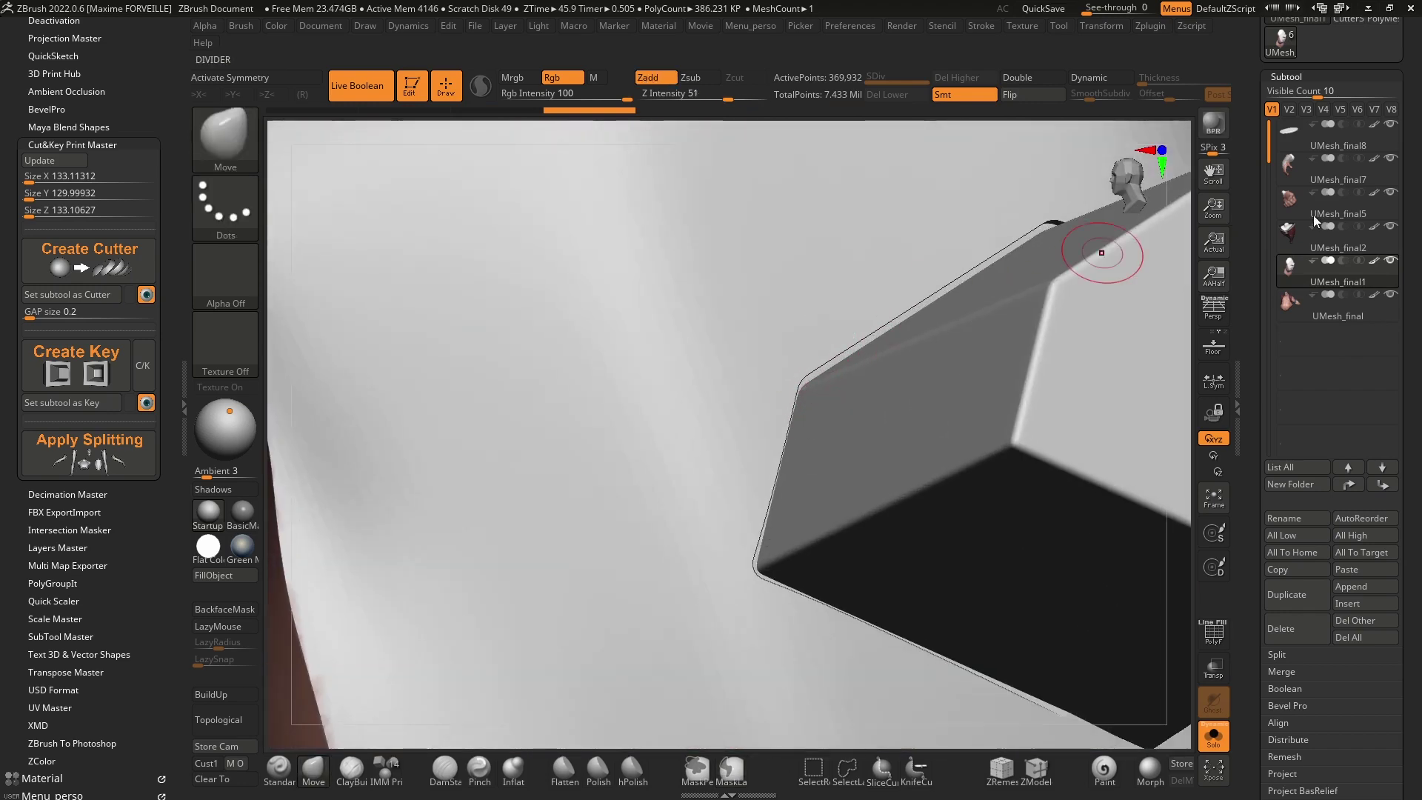
Step: Switch to the UMesh_final5 part and examine its square key and the surrounding cut surface
{"action": "left_click", "coordinate": [1290, 196]}
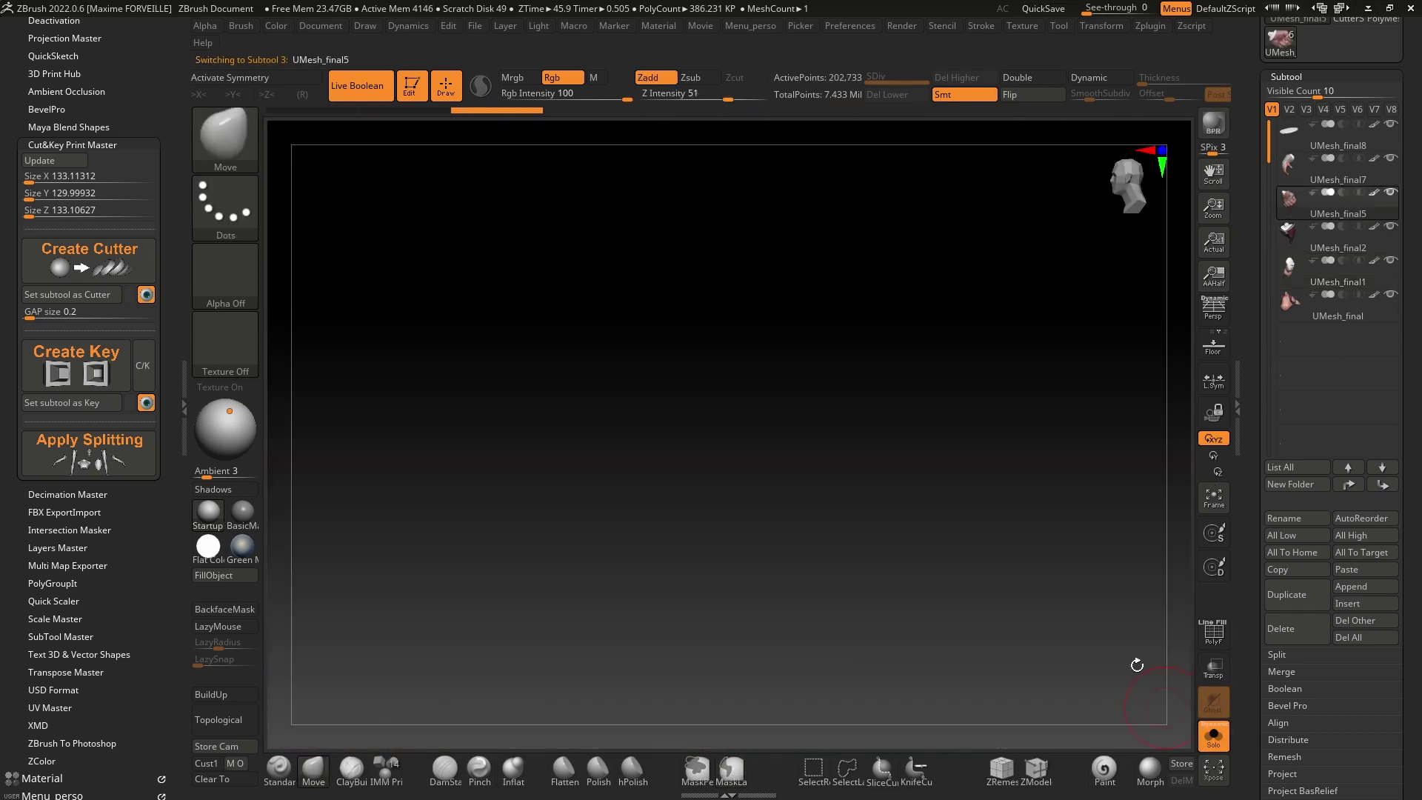
{"action": "key", "text": "f"}
{"action": "right_click_drag", "start_coordinate": [894, 378], "coordinate": [978, 535]}
{"action": "mouse_move", "coordinate": [685, 394]}
{"action": "right_mouse_down", "text": "ctrl"}
{"action": "mouse_move", "coordinate": [748, 435]}
{"action": "mouse_move", "coordinate": [714, 368]}
{"action": "mouse_move", "coordinate": [730, 340]}
{"action": "mouse_move", "coordinate": [644, 489]}
{"action": "mouse_move", "coordinate": [618, 573]}
{"action": "mouse_move", "coordinate": [625, 614]}
{"action": "mouse_move", "coordinate": [543, 479]}
{"action": "mouse_move", "coordinate": [848, 260]}
{"action": "right_mouse_up", "text": "ctrl"}
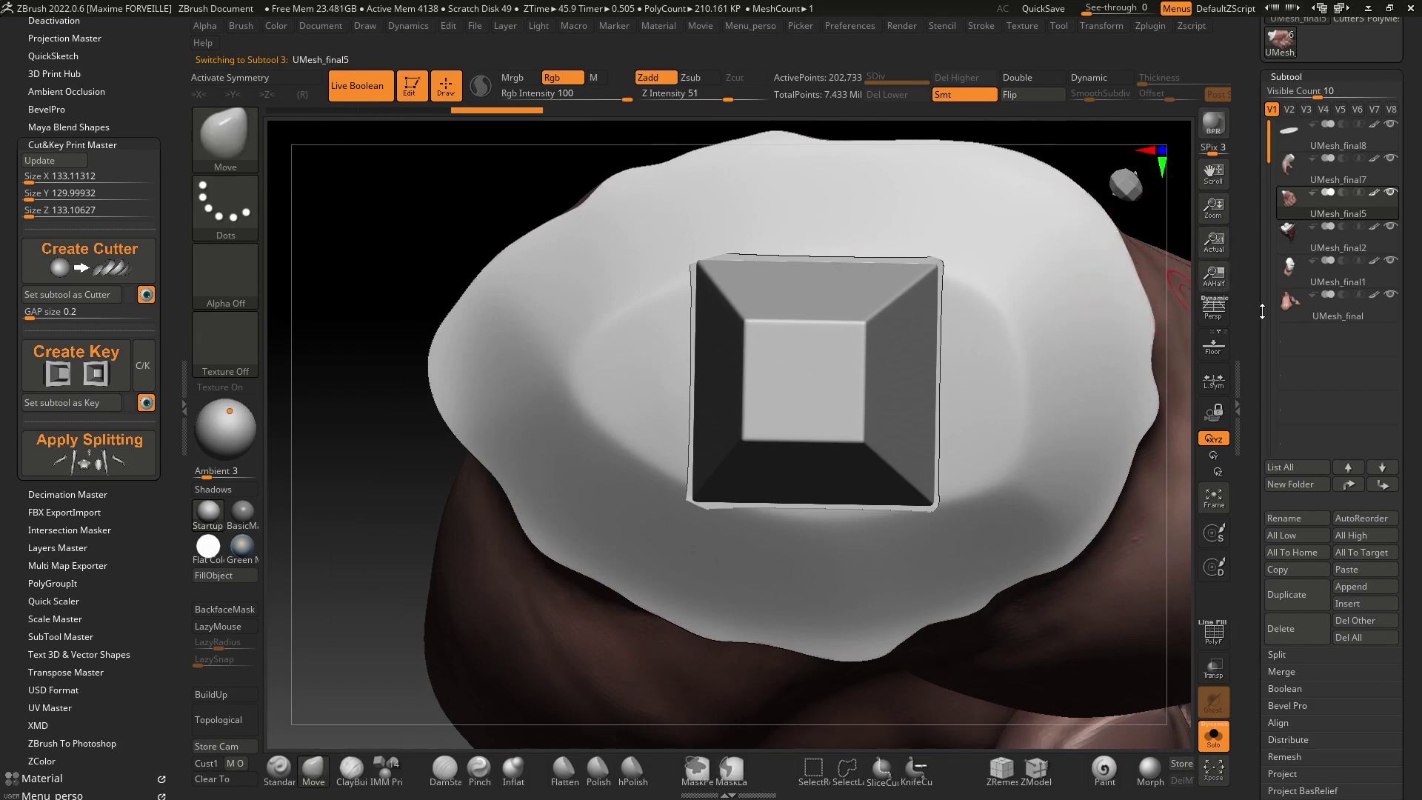
Step: Switch to the legs part UMesh_final2 and try smoothing the base edge of its waist key
{"action": "left_click", "coordinate": [1304, 242]}
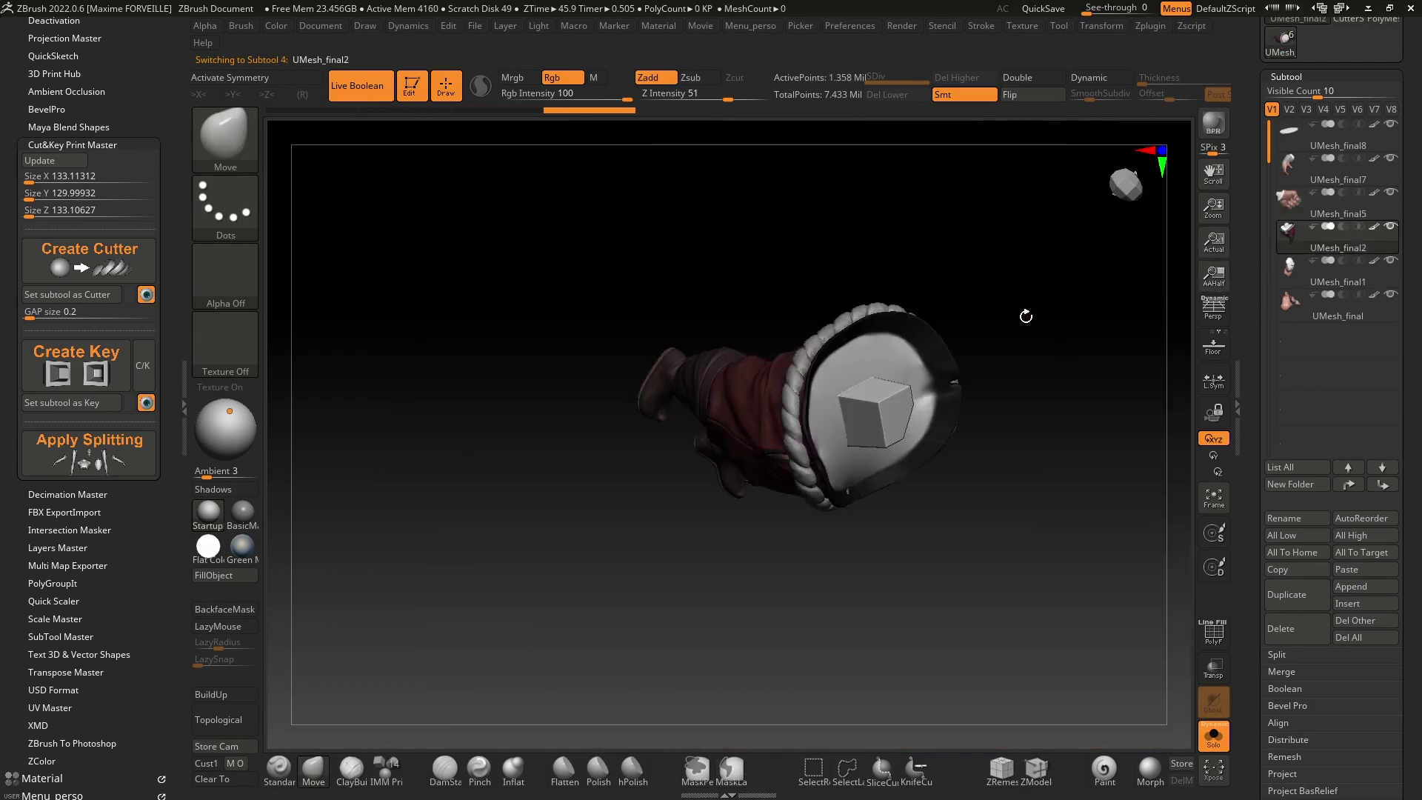
{"action": "mouse_move", "coordinate": [1026, 316]}
{"action": "right_mouse_down", "text": "ctrl"}
{"action": "mouse_move", "coordinate": [847, 470]}
{"action": "mouse_move", "coordinate": [772, 404]}
{"action": "mouse_move", "coordinate": [985, 365]}
{"action": "mouse_move", "coordinate": [1029, 381]}
{"action": "mouse_move", "coordinate": [784, 473]}
{"action": "mouse_move", "coordinate": [802, 451]}
{"action": "right_mouse_up", "text": "ctrl"}
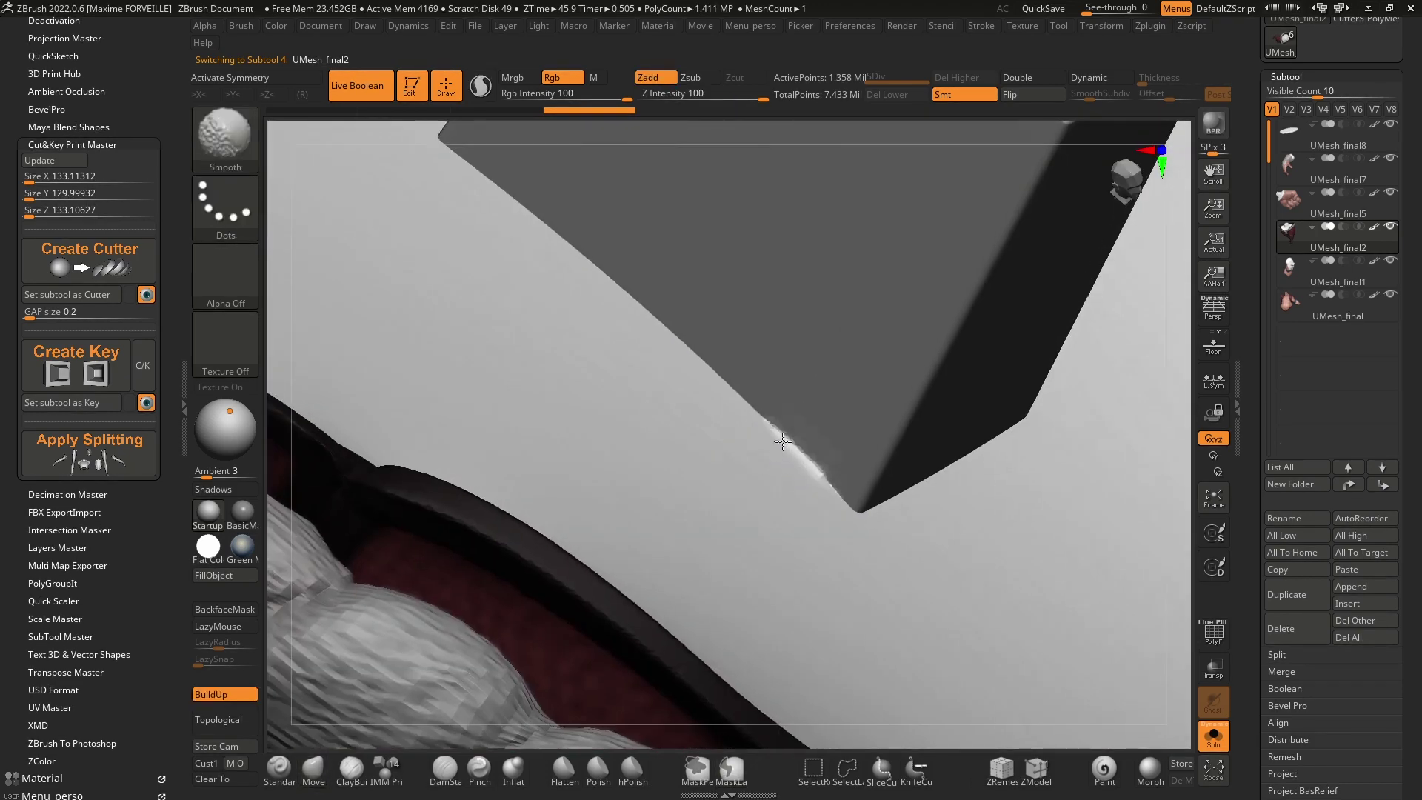
{"action": "left_click_drag", "start_coordinate": [783, 441], "coordinate": [823, 467], "text": "shift"}
{"action": "key", "text": "ctrl+z"}
{"action": "mouse_move", "coordinate": [860, 420]}
{"action": "right_mouse_down", "text": "ctrl"}
{"action": "mouse_move", "coordinate": [842, 381]}
{"action": "mouse_move", "coordinate": [902, 348]}
{"action": "mouse_move", "coordinate": [903, 375]}
{"action": "mouse_move", "coordinate": [855, 416]}
{"action": "mouse_move", "coordinate": [846, 400]}
{"action": "right_mouse_up", "text": "ctrl"}
{"action": "right_click_drag", "start_coordinate": [933, 362], "coordinate": [919, 336]}
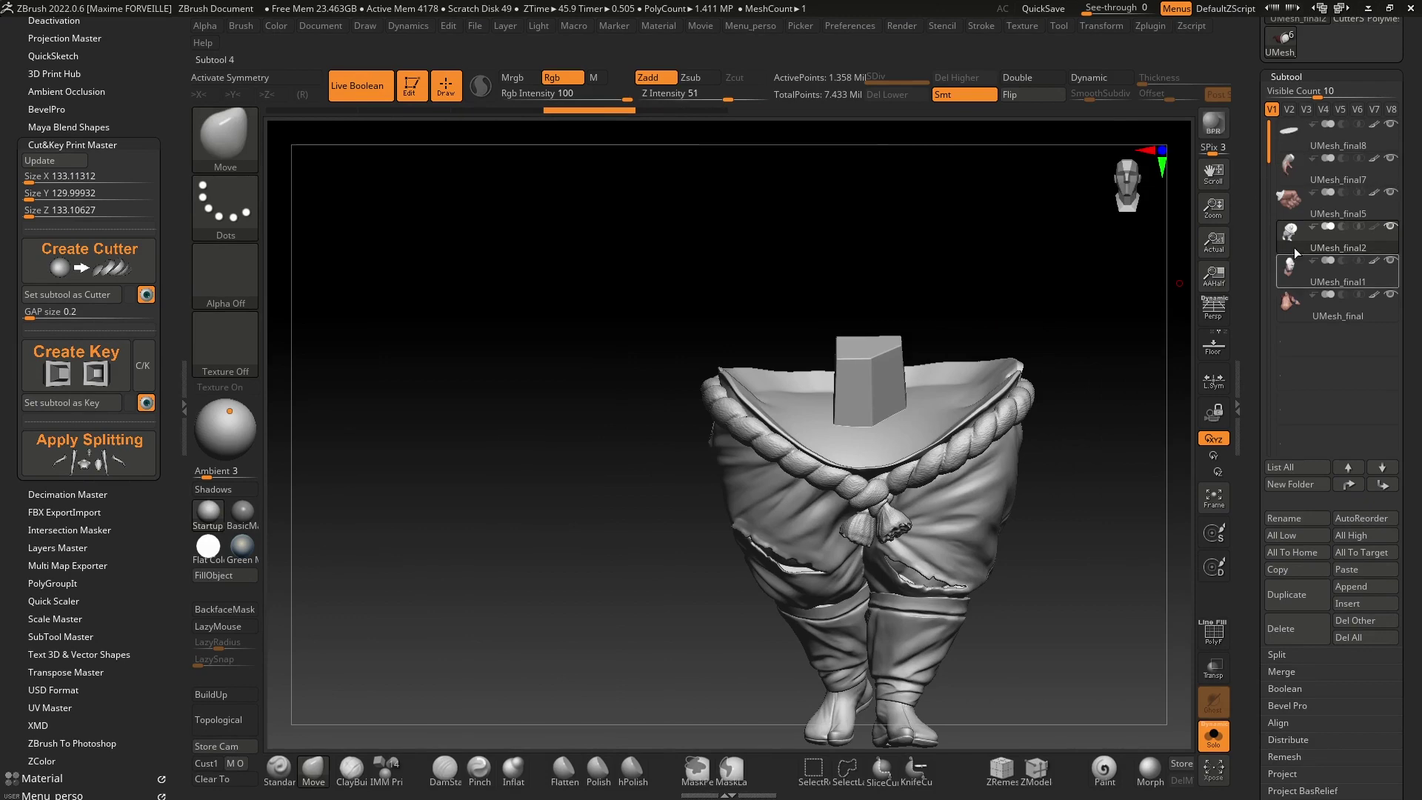
Step: Switch to the hand part UMesh_final7 and temporarily hide all but the area around its key to inspect it
{"action": "left_click", "coordinate": [1293, 167]}
{"action": "key", "text": "ctrl"}
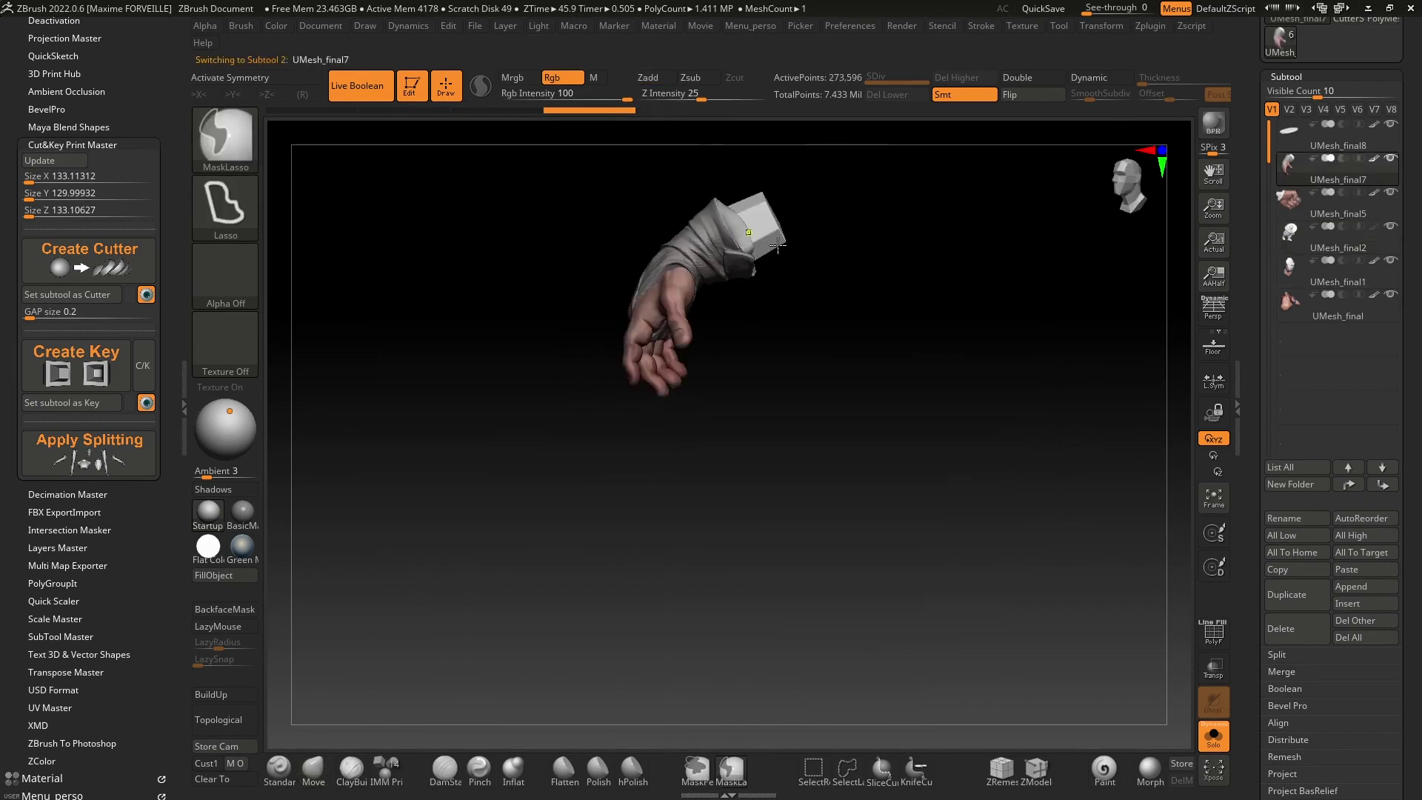
{"action": "mouse_move", "coordinate": [778, 244]}
{"action": "right_mouse_down", "text": "ctrl"}
{"action": "mouse_move", "coordinate": [889, 333]}
{"action": "mouse_move", "coordinate": [765, 257]}
{"action": "mouse_move", "coordinate": [740, 298]}
{"action": "mouse_move", "coordinate": [689, 281]}
{"action": "mouse_move", "coordinate": [683, 222]}
{"action": "mouse_move", "coordinate": [603, 365]}
{"action": "mouse_move", "coordinate": [741, 348]}
{"action": "mouse_move", "coordinate": [621, 338]}
{"action": "mouse_move", "coordinate": [707, 434]}
{"action": "mouse_move", "coordinate": [737, 375]}
{"action": "mouse_move", "coordinate": [813, 318]}
{"action": "mouse_move", "coordinate": [811, 388]}
{"action": "mouse_move", "coordinate": [749, 393]}
{"action": "mouse_move", "coordinate": [971, 263]}
{"action": "right_mouse_up", "text": "ctrl"}
{"action": "key", "text": "s"}
{"action": "left_click_drag", "start_coordinate": [1012, 222], "coordinate": [798, 458], "text": "ctrl+shift"}
{"action": "mouse_move", "coordinate": [825, 375]}
{"action": "right_mouse_down"}
{"action": "mouse_move", "coordinate": [866, 397]}
{"action": "mouse_move", "coordinate": [881, 320]}
{"action": "mouse_move", "coordinate": [906, 311]}
{"action": "mouse_move", "coordinate": [864, 438]}
{"action": "right_mouse_up"}
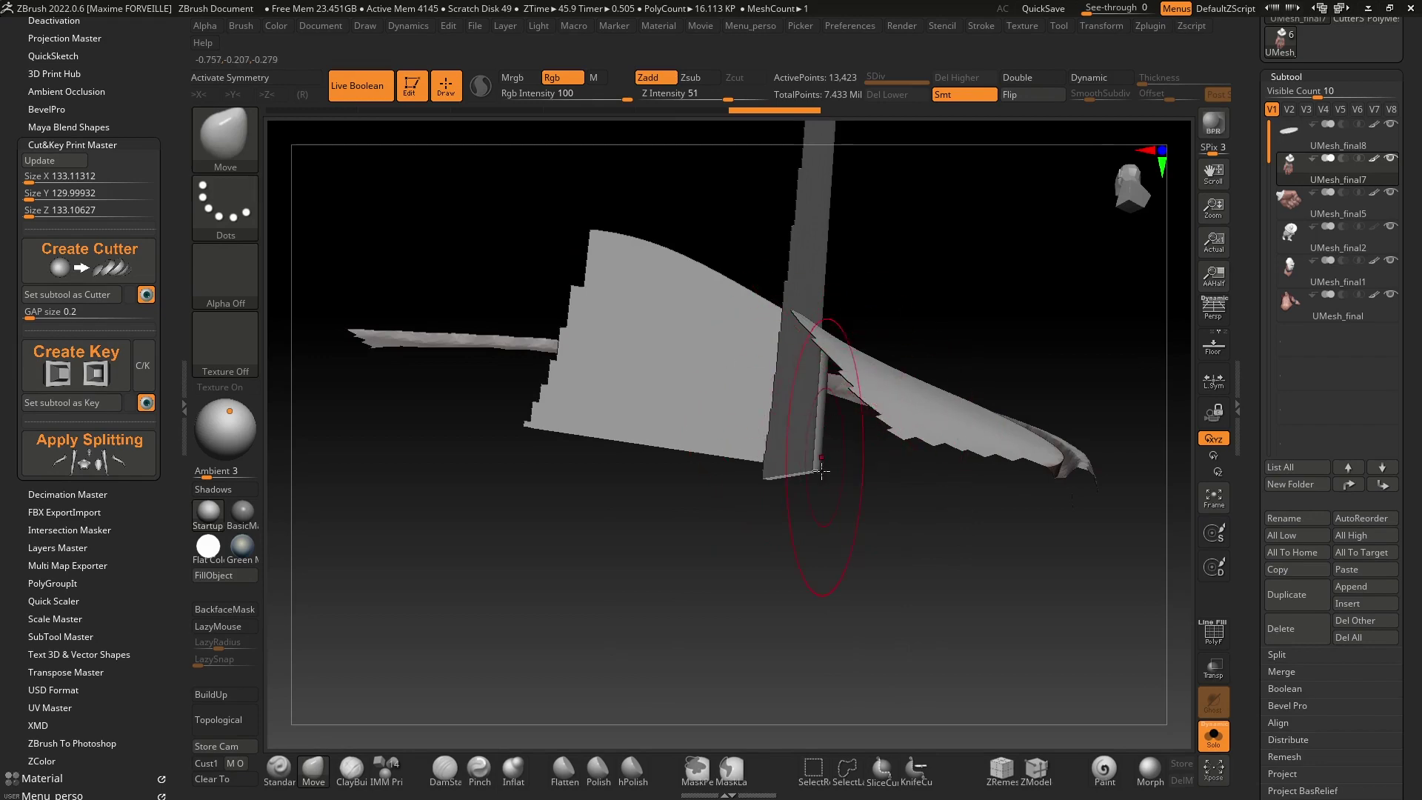
Step: Restore the full hand part and examine its key and cut surface from several angles
{"action": "left_click", "coordinate": [1003, 279], "text": "ctrl+shift"}
{"action": "right_click_drag", "start_coordinate": [1003, 279], "coordinate": [939, 343], "text": "ctrl"}
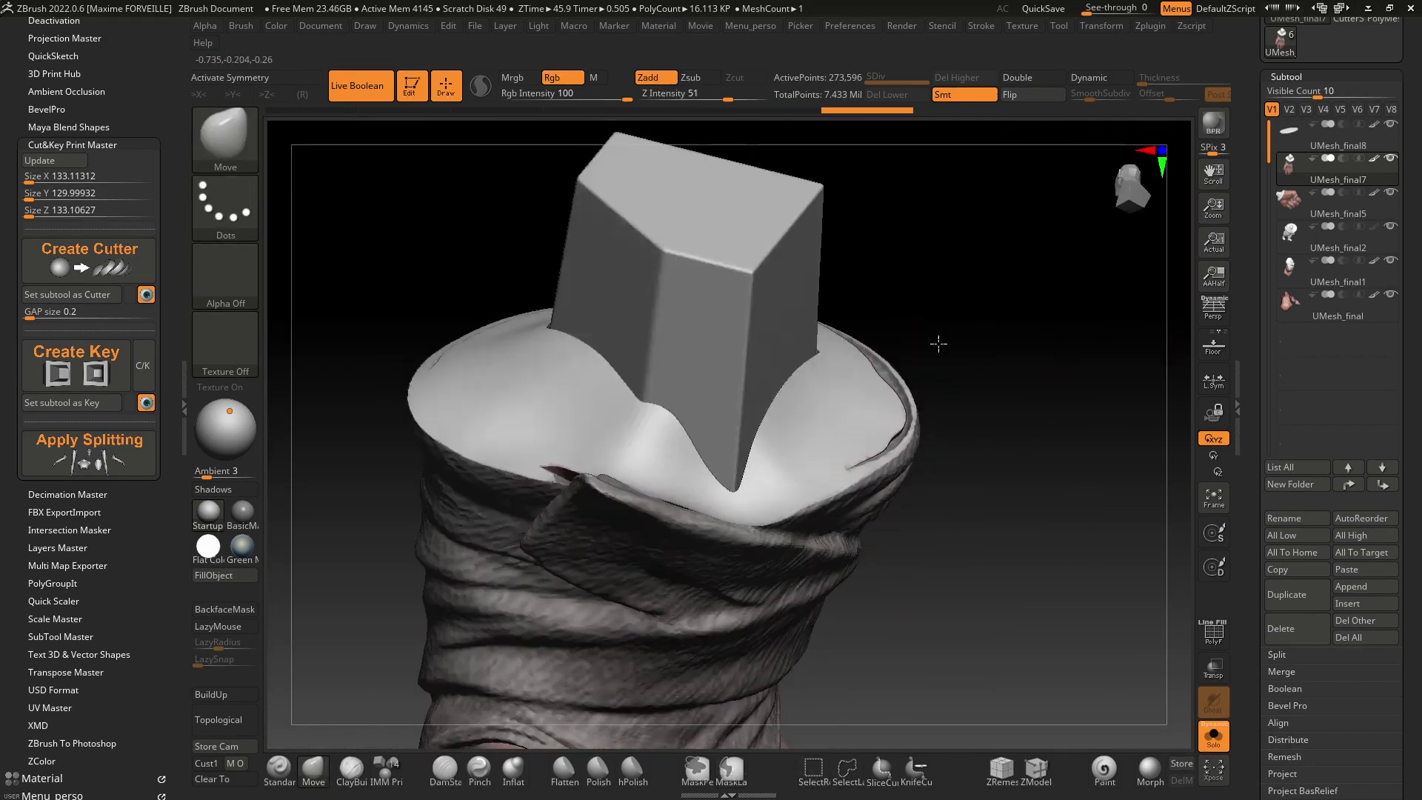
{"action": "right_click_drag", "start_coordinate": [946, 296], "coordinate": [987, 286]}
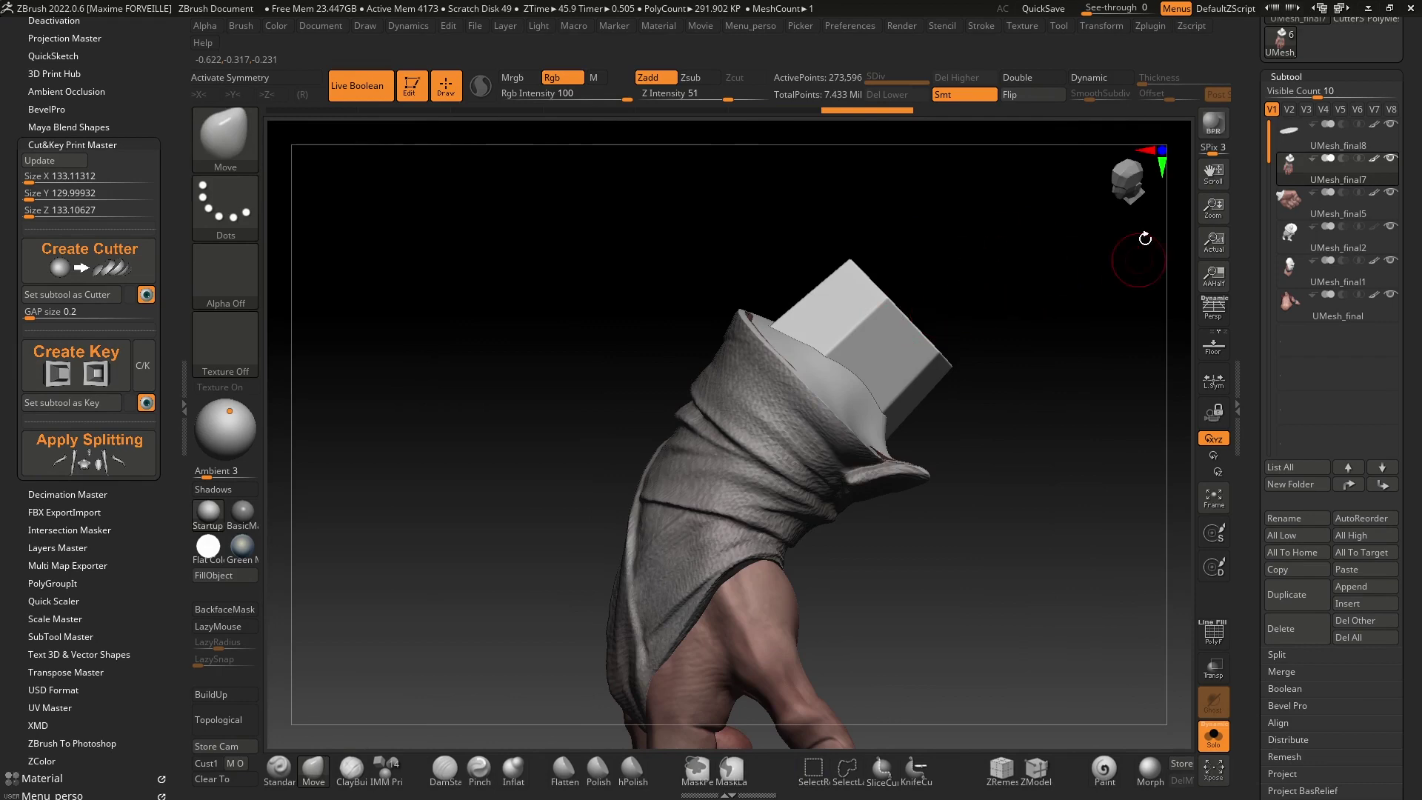
{"action": "right_click_drag", "start_coordinate": [920, 261], "coordinate": [967, 299]}
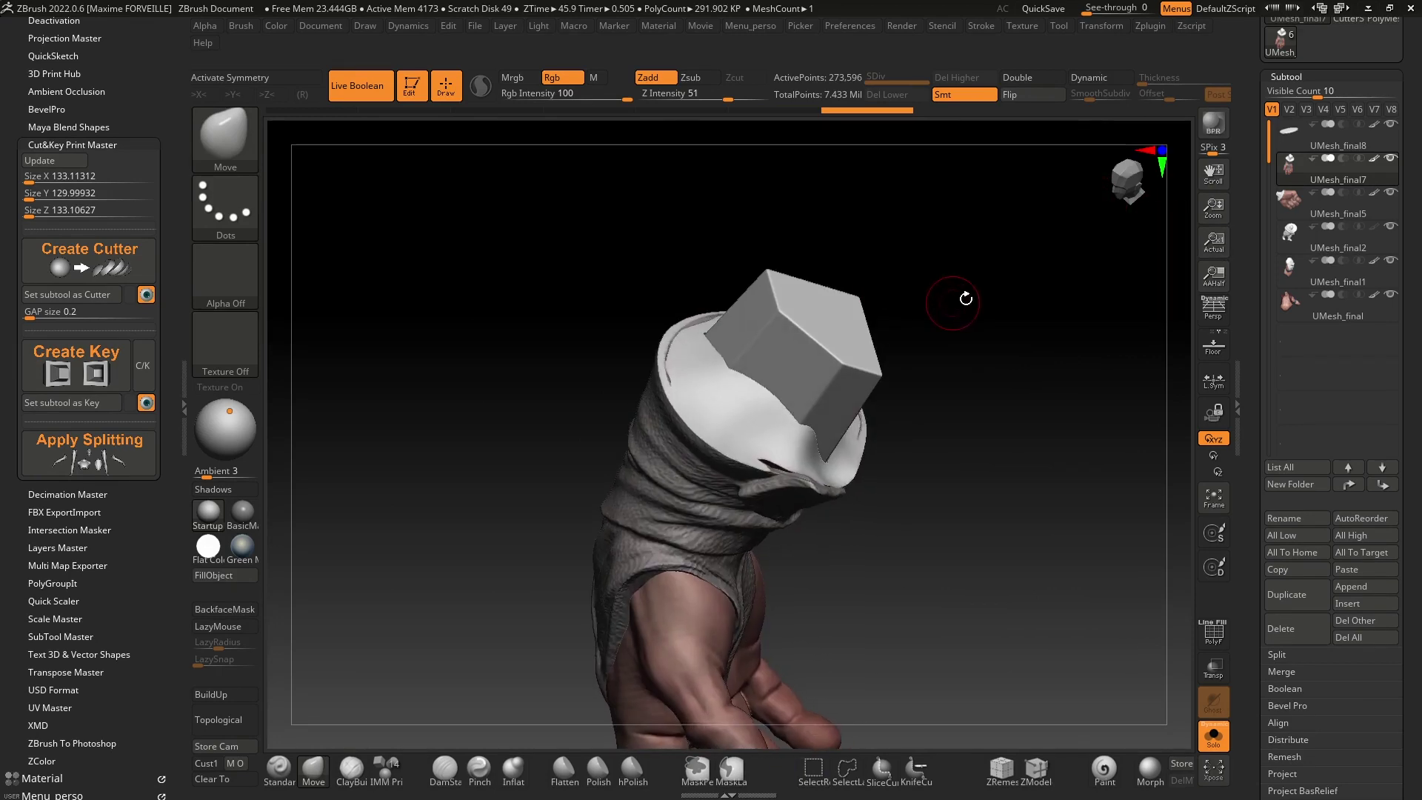
{"action": "right_click_drag", "start_coordinate": [756, 321], "coordinate": [843, 414]}
{"action": "right_click_drag", "start_coordinate": [843, 415], "coordinate": [889, 370]}
{"action": "right_click_drag", "start_coordinate": [889, 371], "coordinate": [893, 320], "text": "ctrl"}
Step: Switch to the original tool containing the CutterShape and KeyShape subtools and show the whole character outside Solo mode
{"action": "left_click_drag", "start_coordinate": [1248, 205], "coordinate": [1247, 274]}
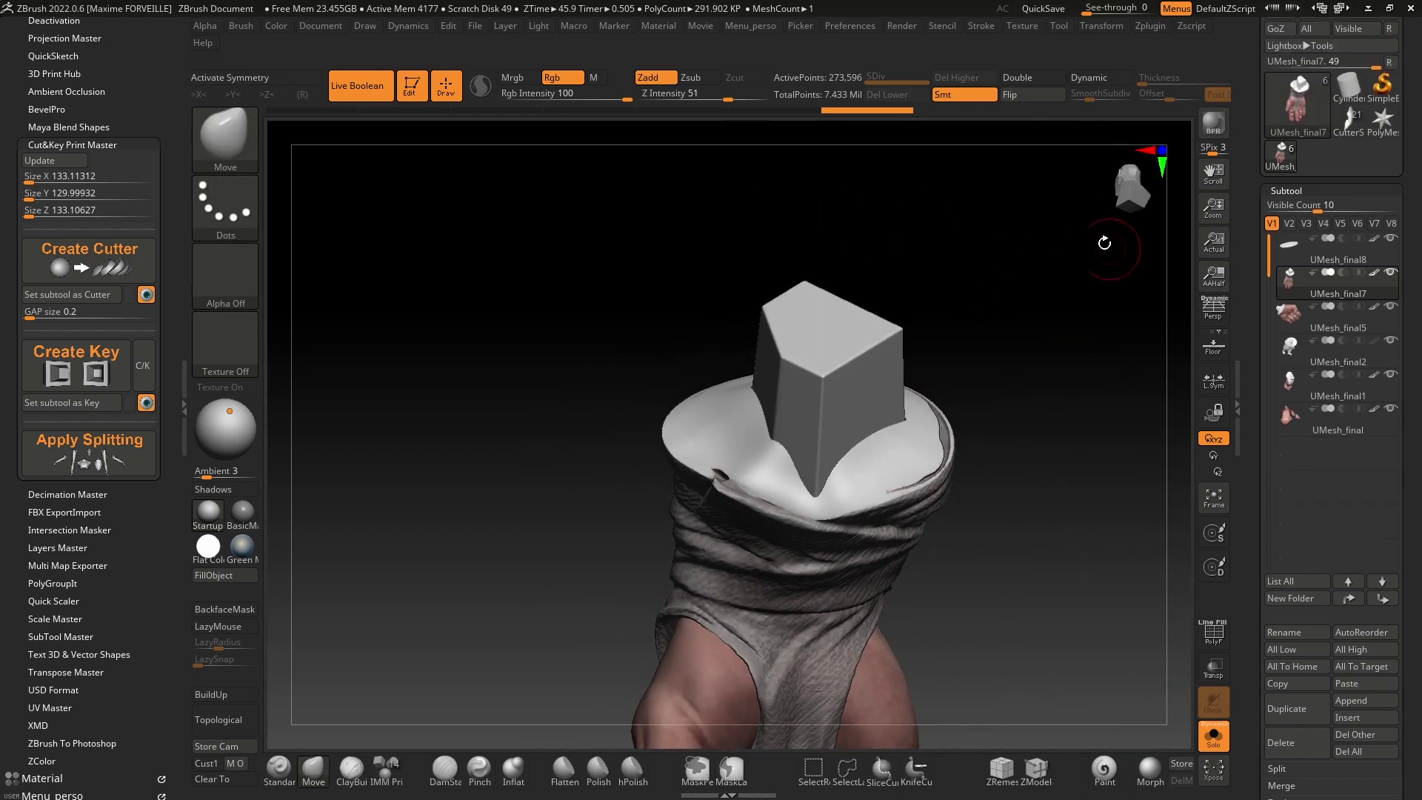
{"action": "left_click", "coordinate": [1334, 134]}
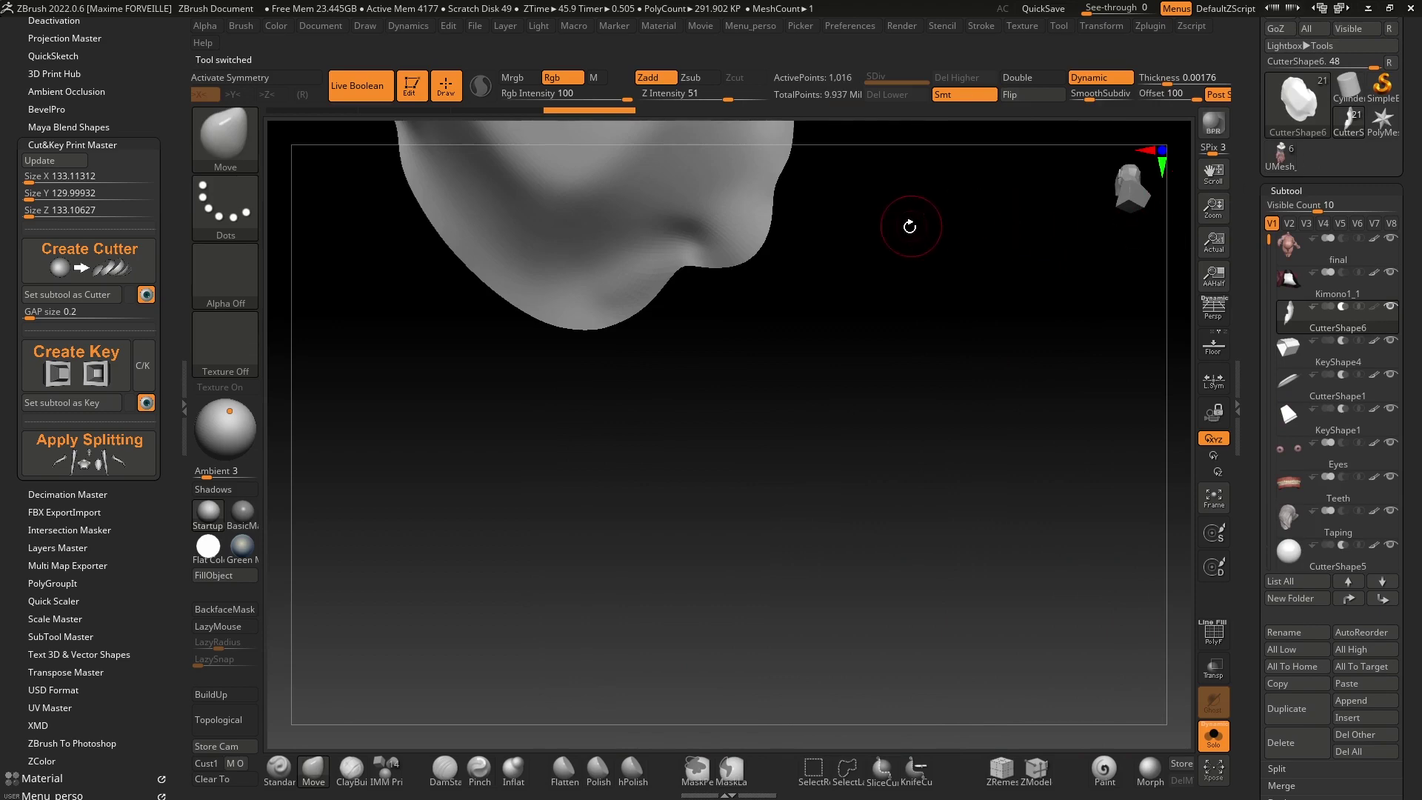
{"action": "left_click", "coordinate": [1214, 737]}
{"action": "right_click_drag", "start_coordinate": [864, 381], "coordinate": [889, 326], "text": "ctrl"}
{"action": "right_click_drag", "start_coordinate": [934, 370], "coordinate": [978, 331], "text": "alt"}
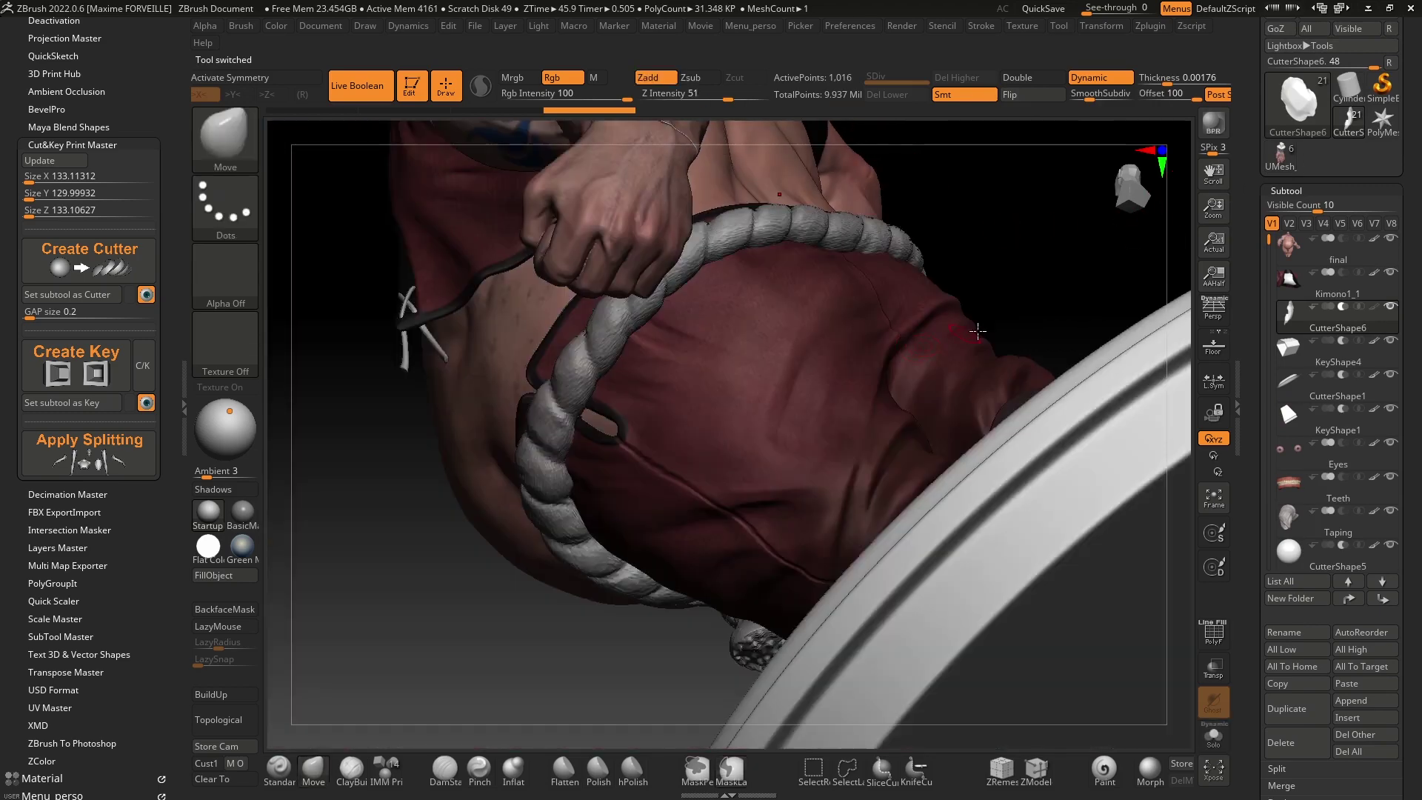
{"action": "right_click_drag", "start_coordinate": [867, 333], "coordinate": [852, 270], "text": "ctrl"}
{"action": "mouse_move", "coordinate": [829, 407]}
{"action": "right_mouse_down", "text": "alt"}
{"action": "mouse_move", "coordinate": [821, 430]}
{"action": "mouse_move", "coordinate": [805, 375]}
{"action": "mouse_move", "coordinate": [829, 333]}
{"action": "mouse_move", "coordinate": [609, 308]}
{"action": "mouse_move", "coordinate": [588, 356]}
{"action": "mouse_move", "coordinate": [593, 393]}
{"action": "right_mouse_up", "text": "alt"}
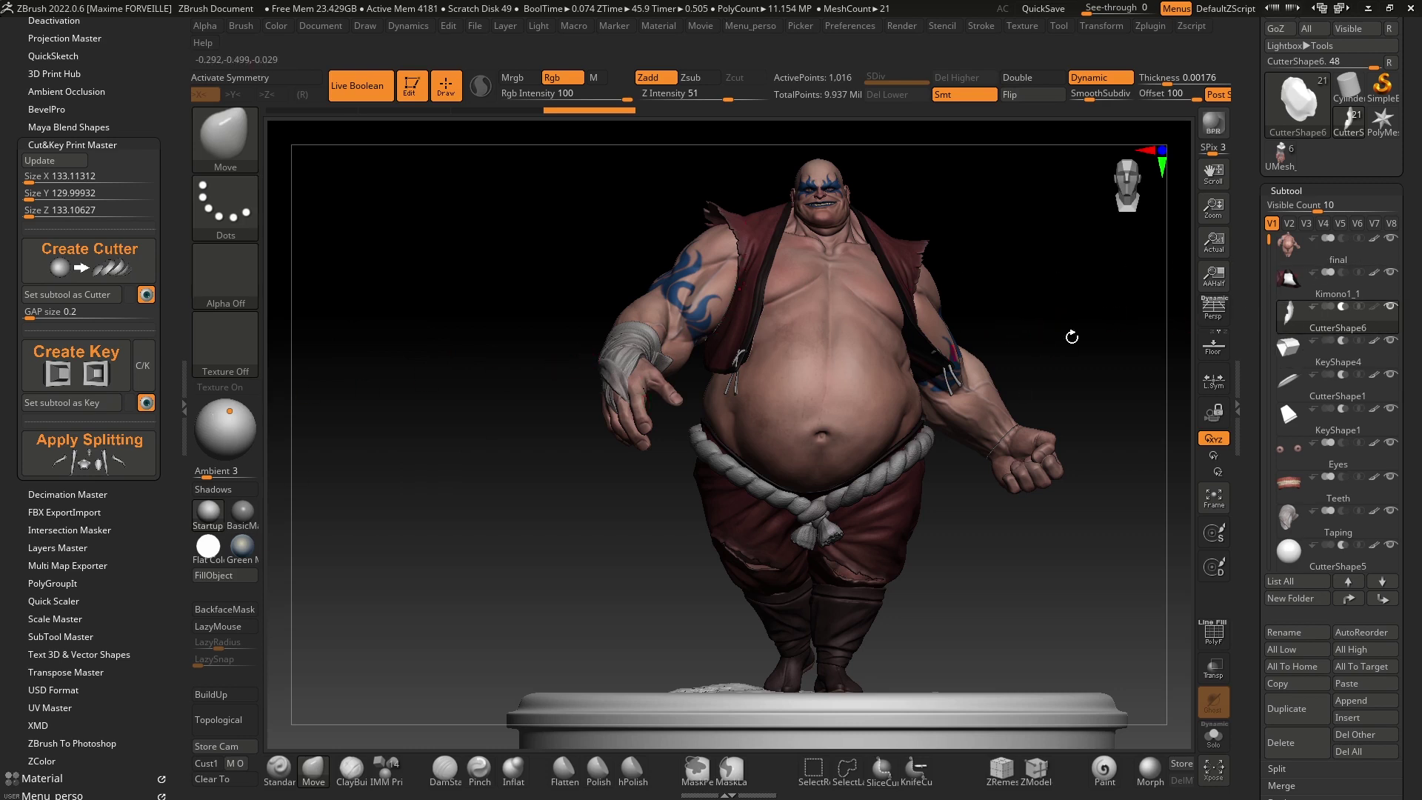
Step: Hide all KeyShape subtools while keeping the CutterShape subtools visible, and check this in the subtool list
{"action": "right_click_drag", "start_coordinate": [741, 274], "coordinate": [1013, 291]}
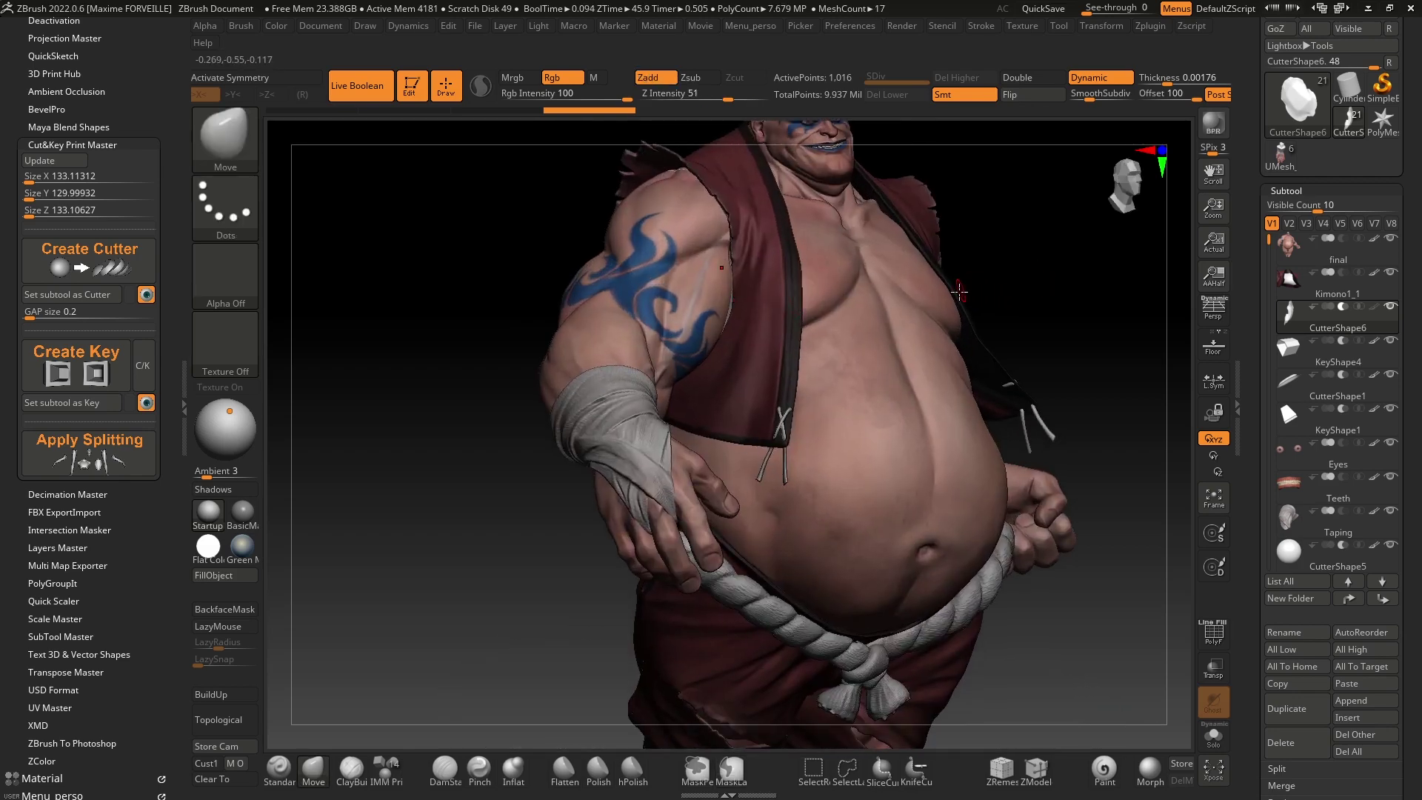
{"action": "right_click_drag", "start_coordinate": [620, 281], "coordinate": [472, 297]}
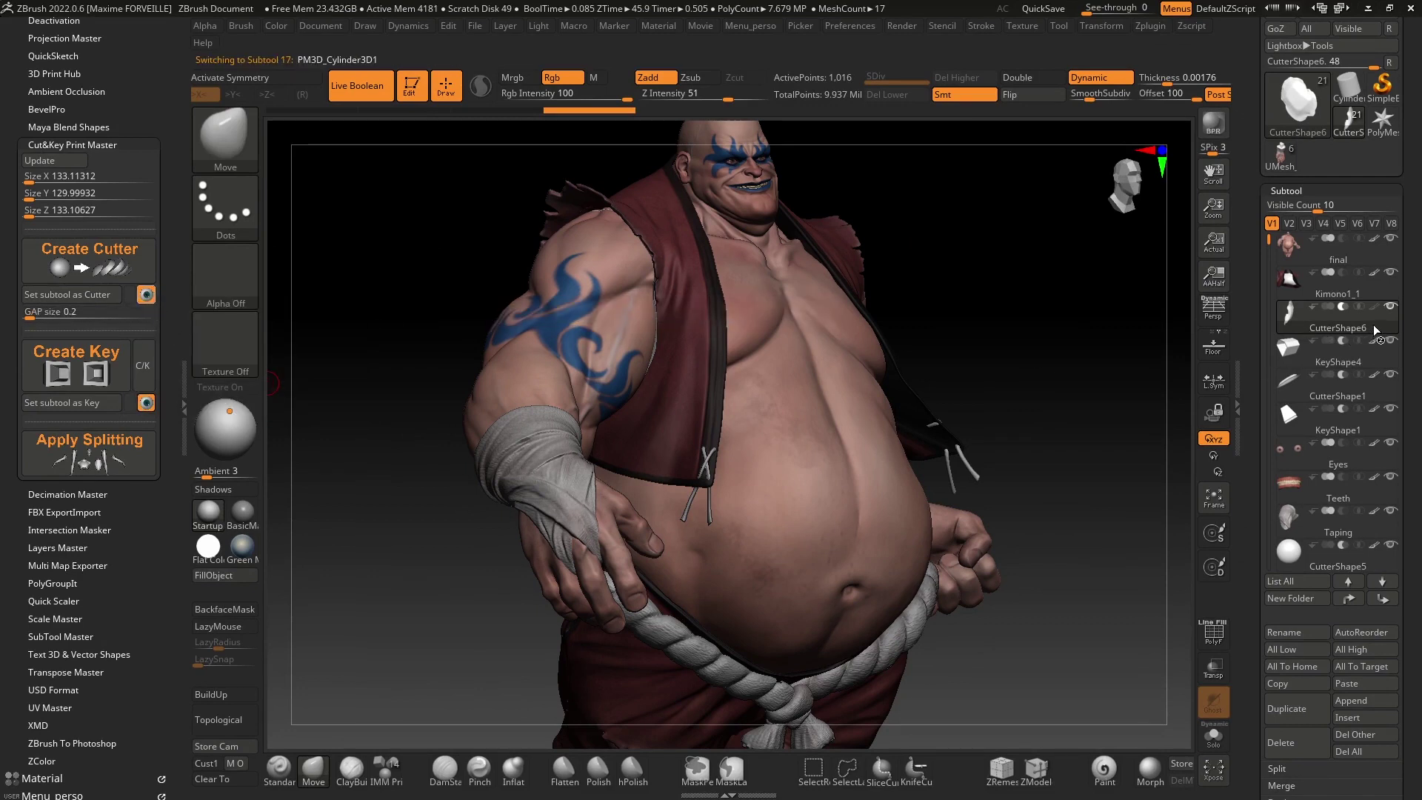
{"action": "mouse_move", "coordinate": [1375, 332]}
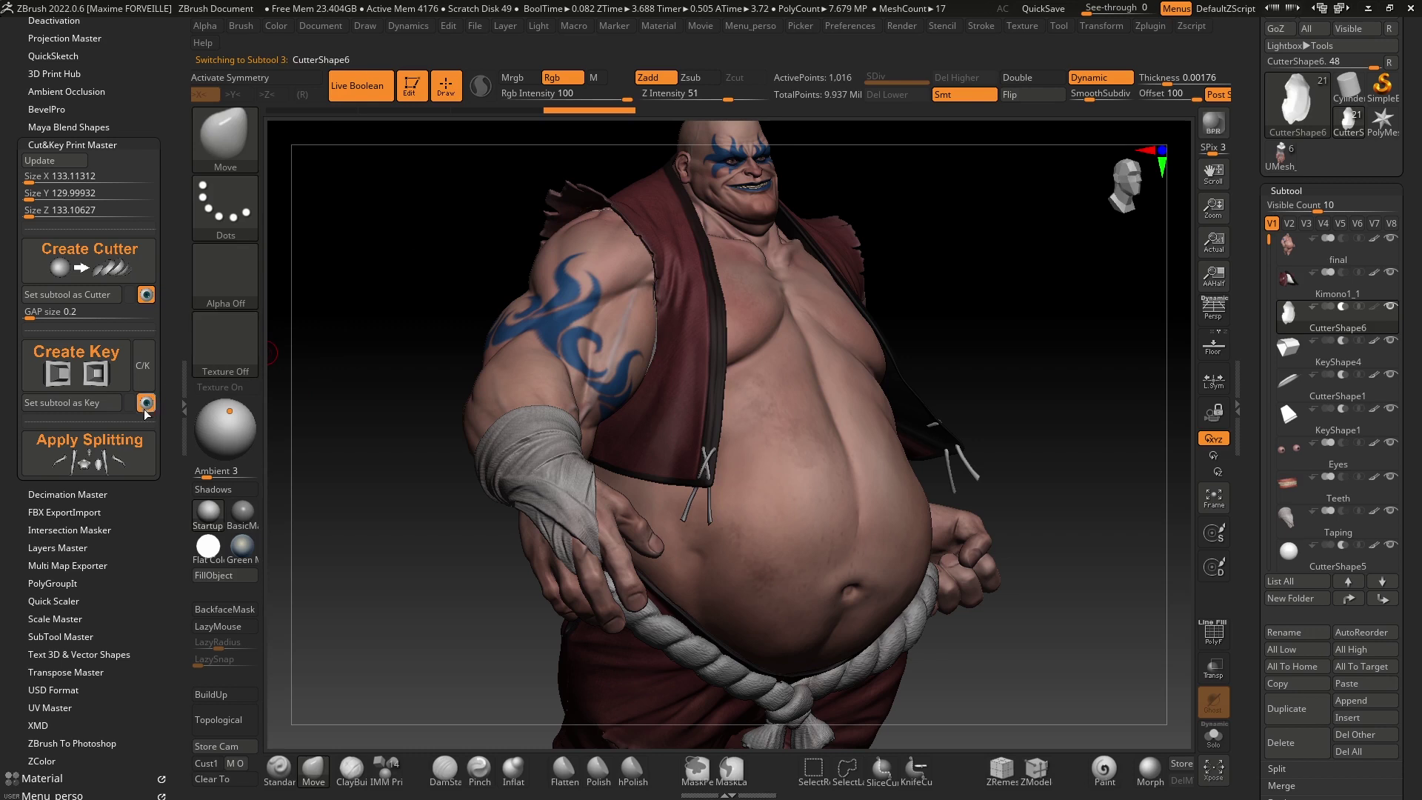
{"action": "left_click", "coordinate": [146, 402]}
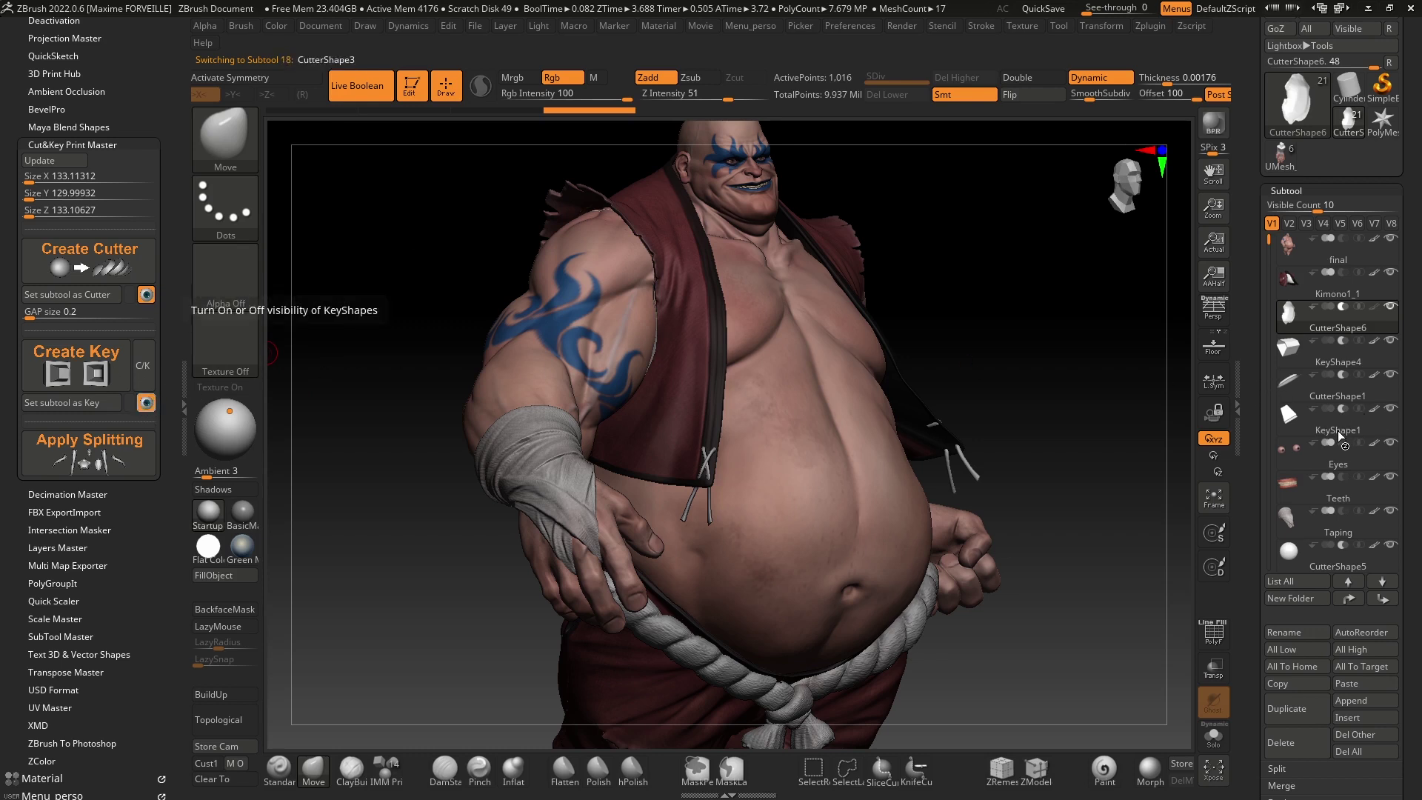
{"action": "mouse_move", "coordinate": [1326, 433]}
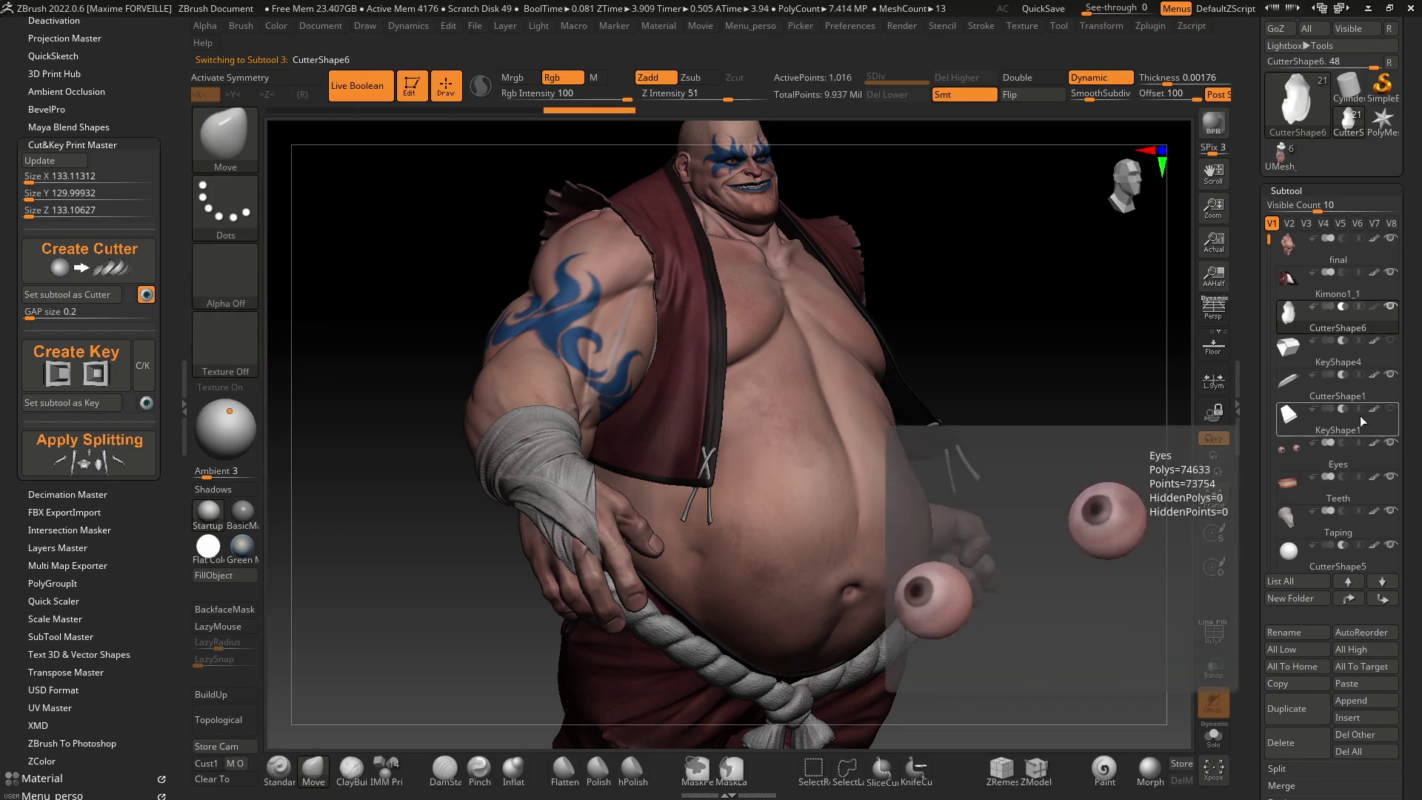
{"action": "scroll", "coordinate": [1270, 267], "scroll_direction": "down", "scroll_amount": 2}
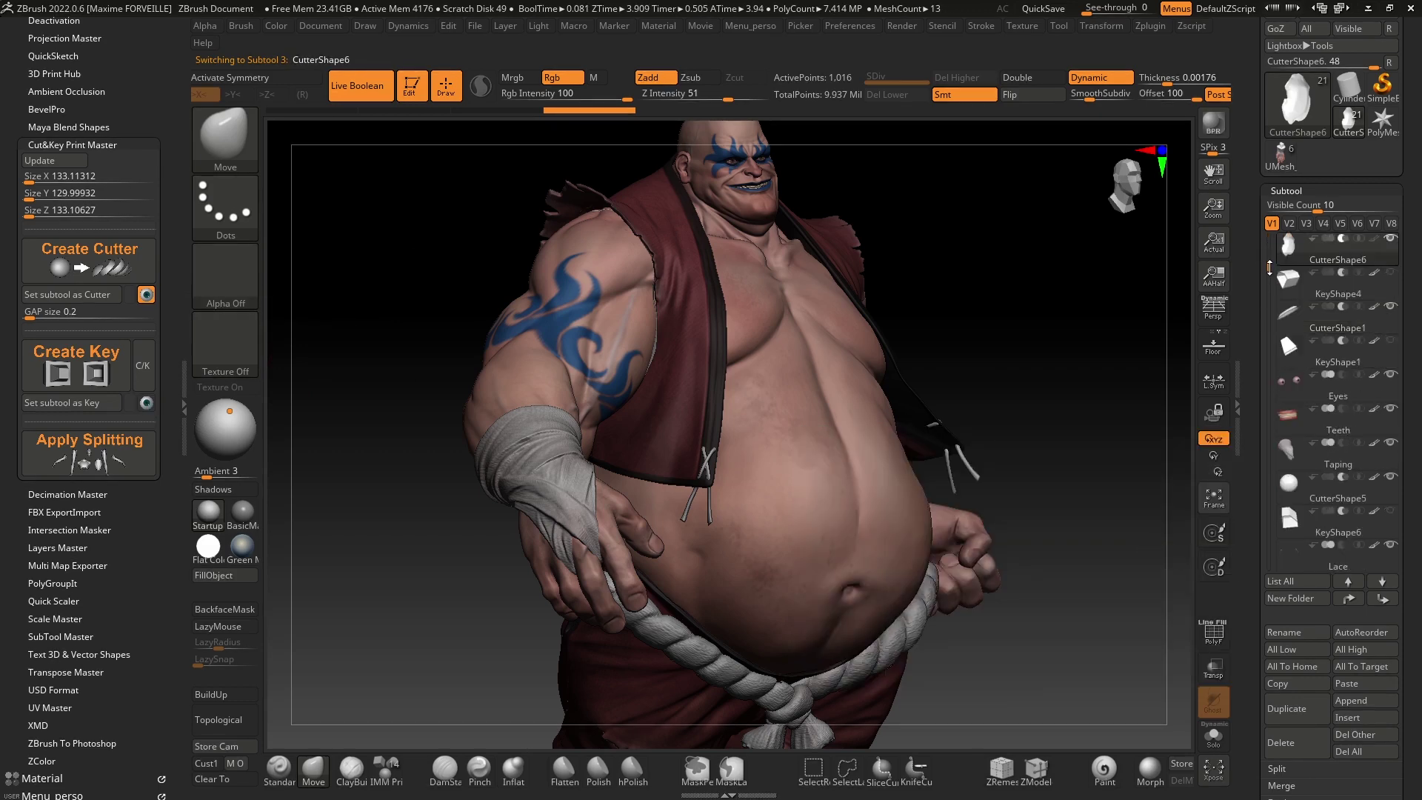
{"action": "right_click_drag", "start_coordinate": [1053, 308], "coordinate": [956, 292], "text": "ctrl"}
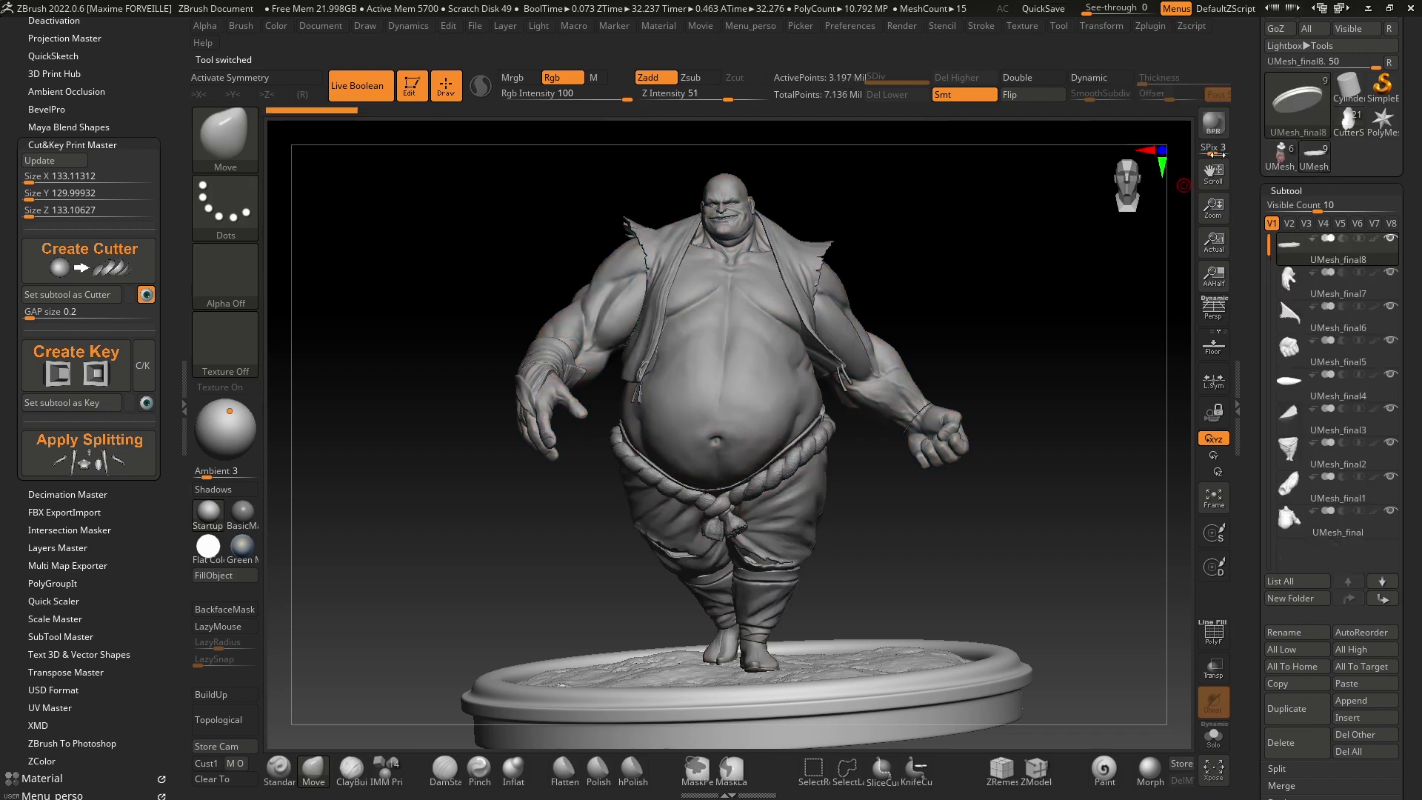
Step: Delete the small fragment subtool UMesh_final6 from the new split result
{"action": "left_click", "coordinate": [1294, 320]}
{"action": "left_click", "coordinate": [1289, 743]}
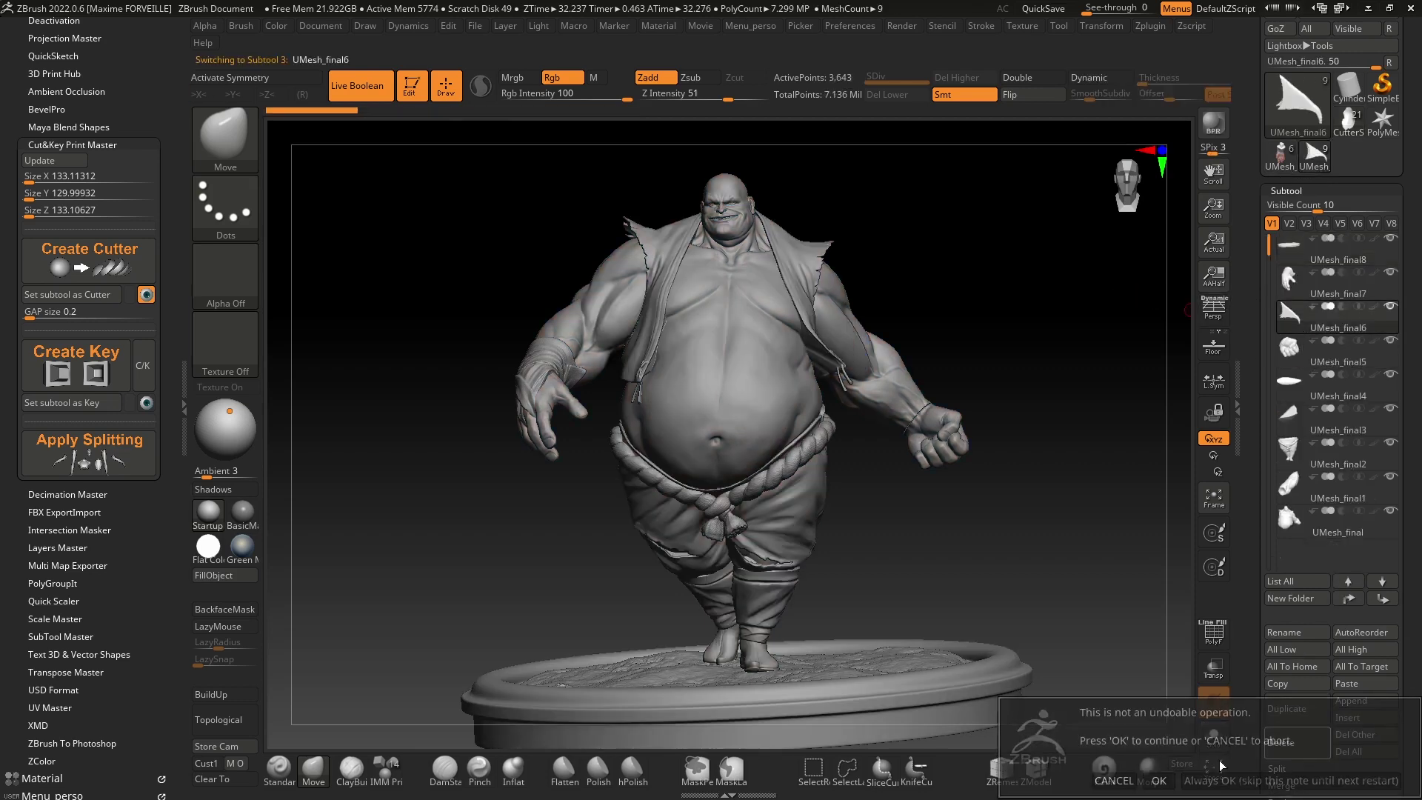
{"action": "left_click", "coordinate": [1159, 781]}
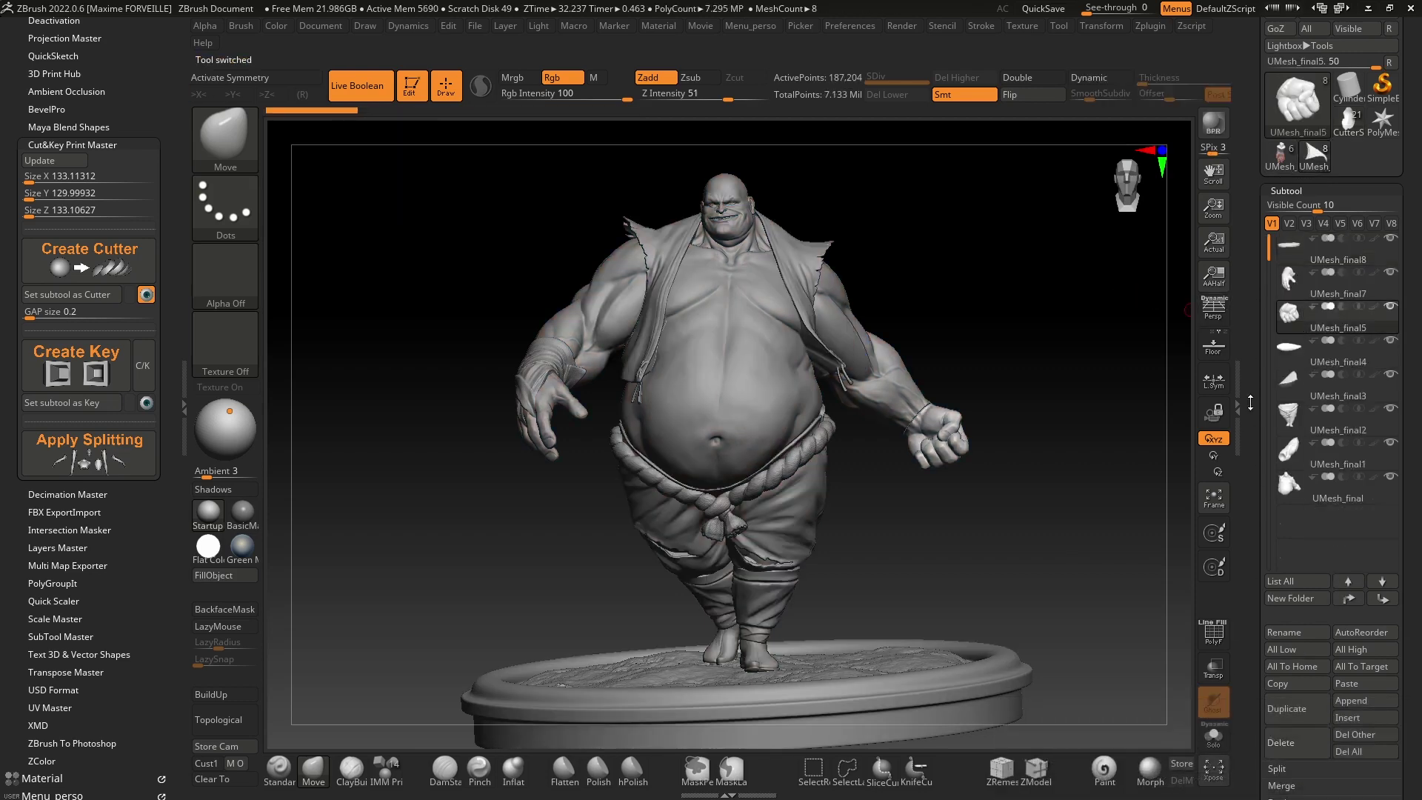
Step: Delete the leftover fragment subtools UMesh_final4 and UMesh_final3 from the split result
{"action": "left_click", "coordinate": [1289, 742]}
{"action": "left_click", "coordinate": [1159, 777]}
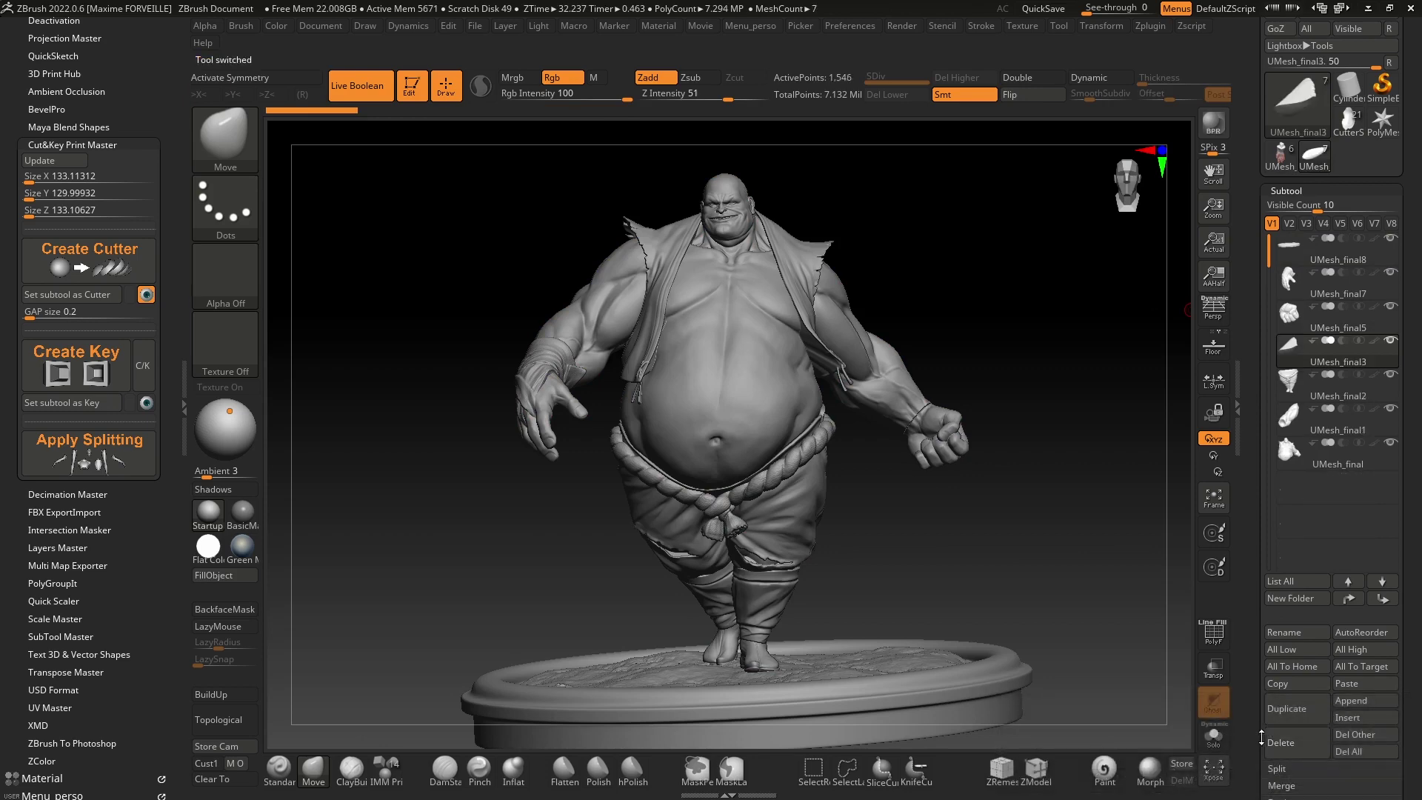
{"action": "left_click", "coordinate": [1289, 742]}
{"action": "left_click", "coordinate": [1160, 772]}
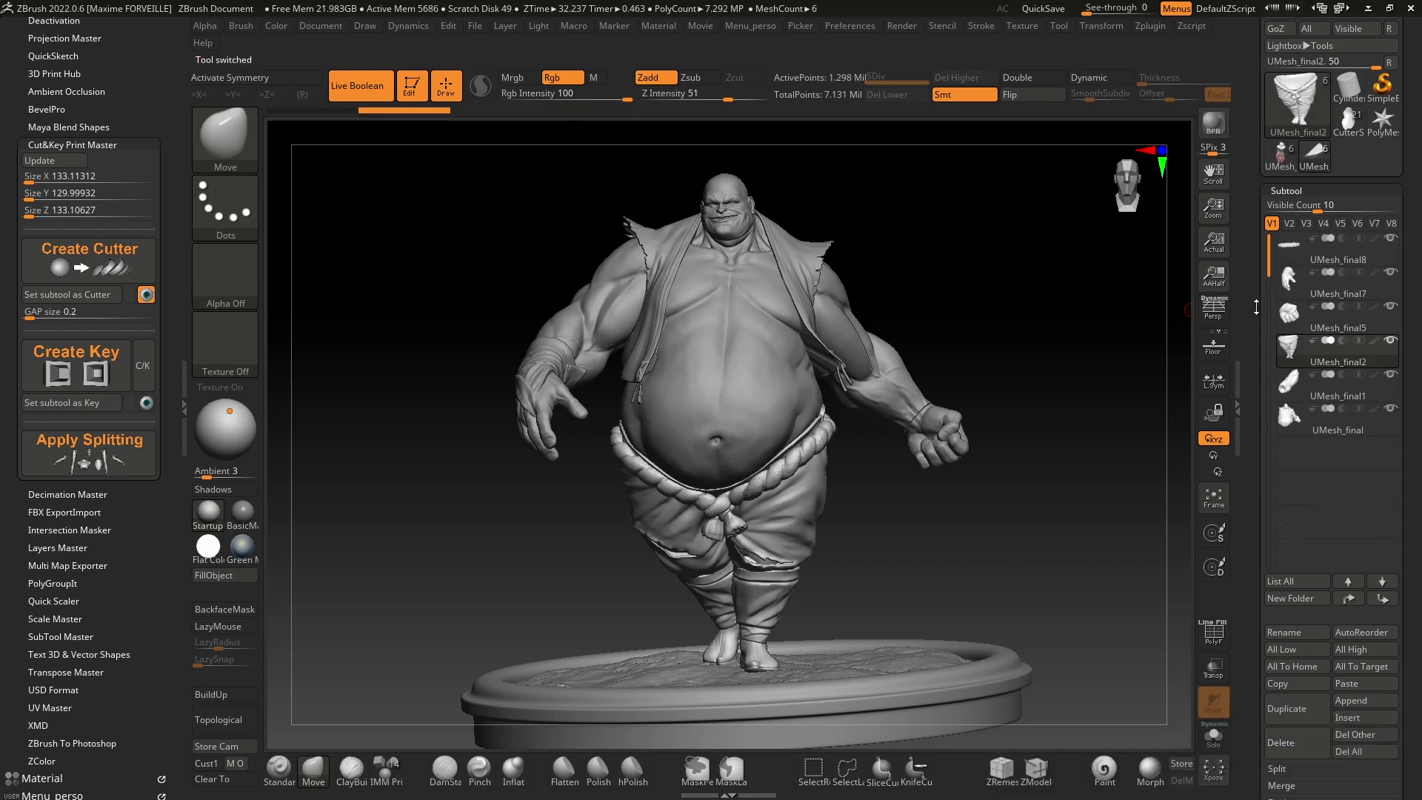
Step: Examine the keyless cut surfaces of the legs and torso parts one at a time in Solo mode
{"action": "left_click_drag", "start_coordinate": [1027, 289], "coordinate": [1094, 260]}
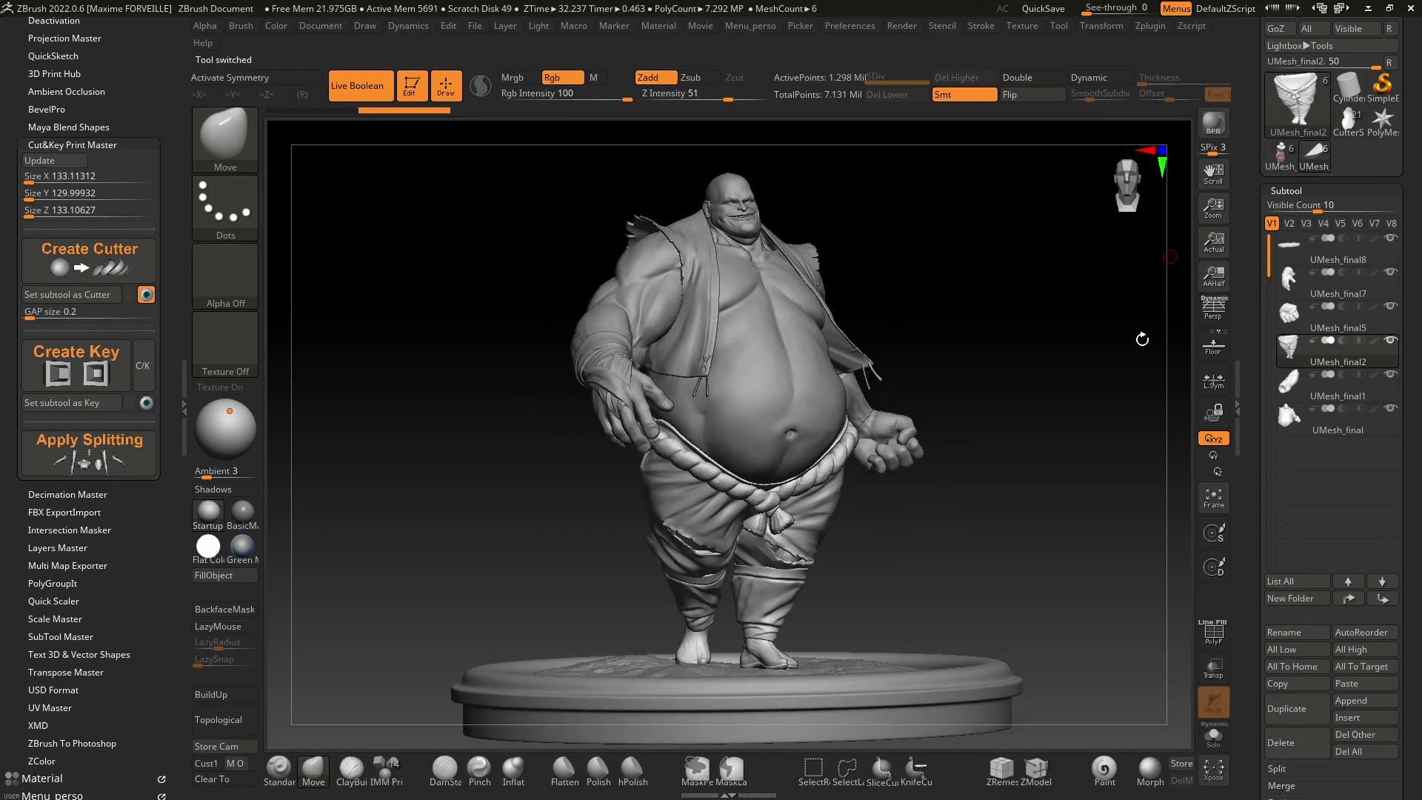
{"action": "left_click", "coordinate": [1214, 736]}
{"action": "left_click_drag", "start_coordinate": [1155, 711], "coordinate": [1026, 594]}
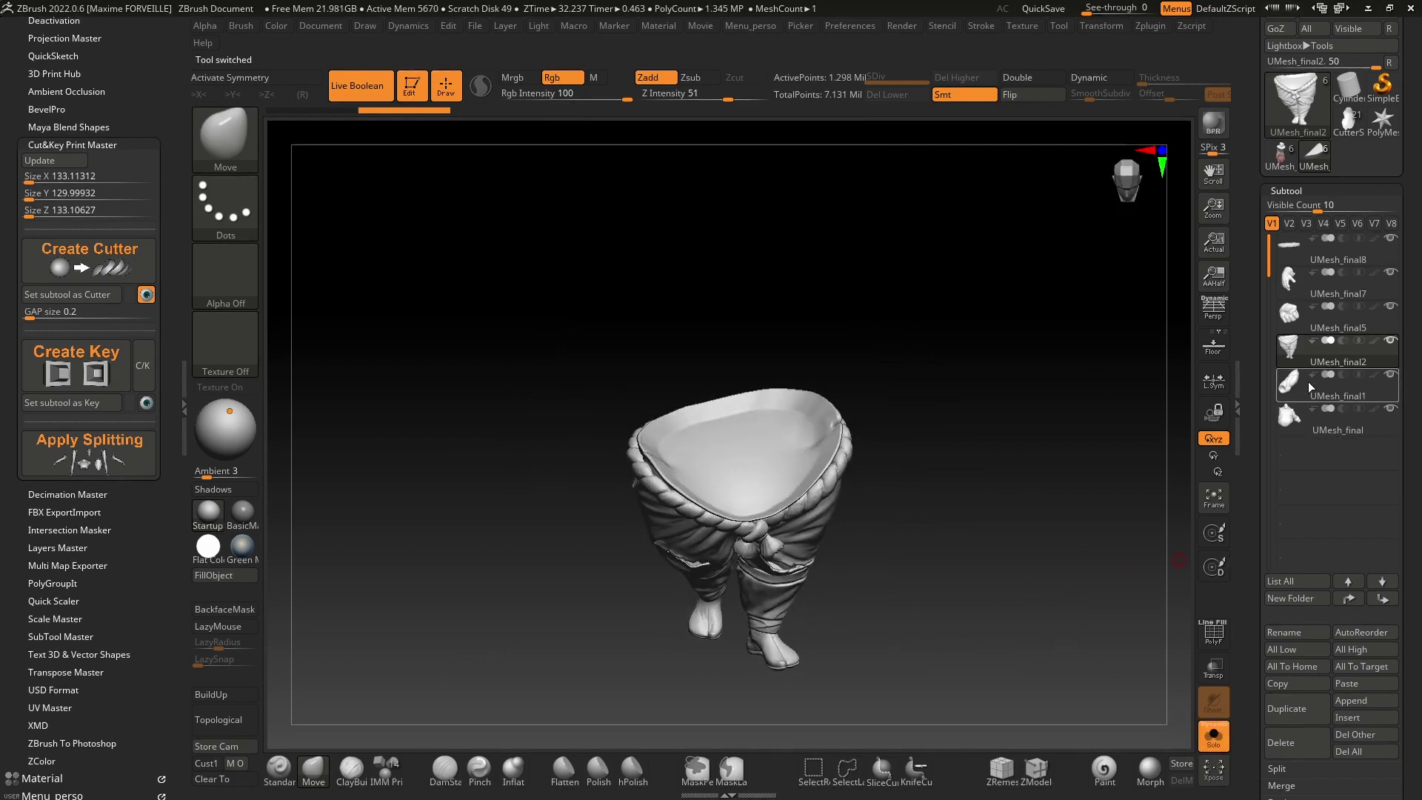
{"action": "left_click", "coordinate": [1299, 419]}
{"action": "right_click_drag", "start_coordinate": [774, 393], "coordinate": [733, 341]}
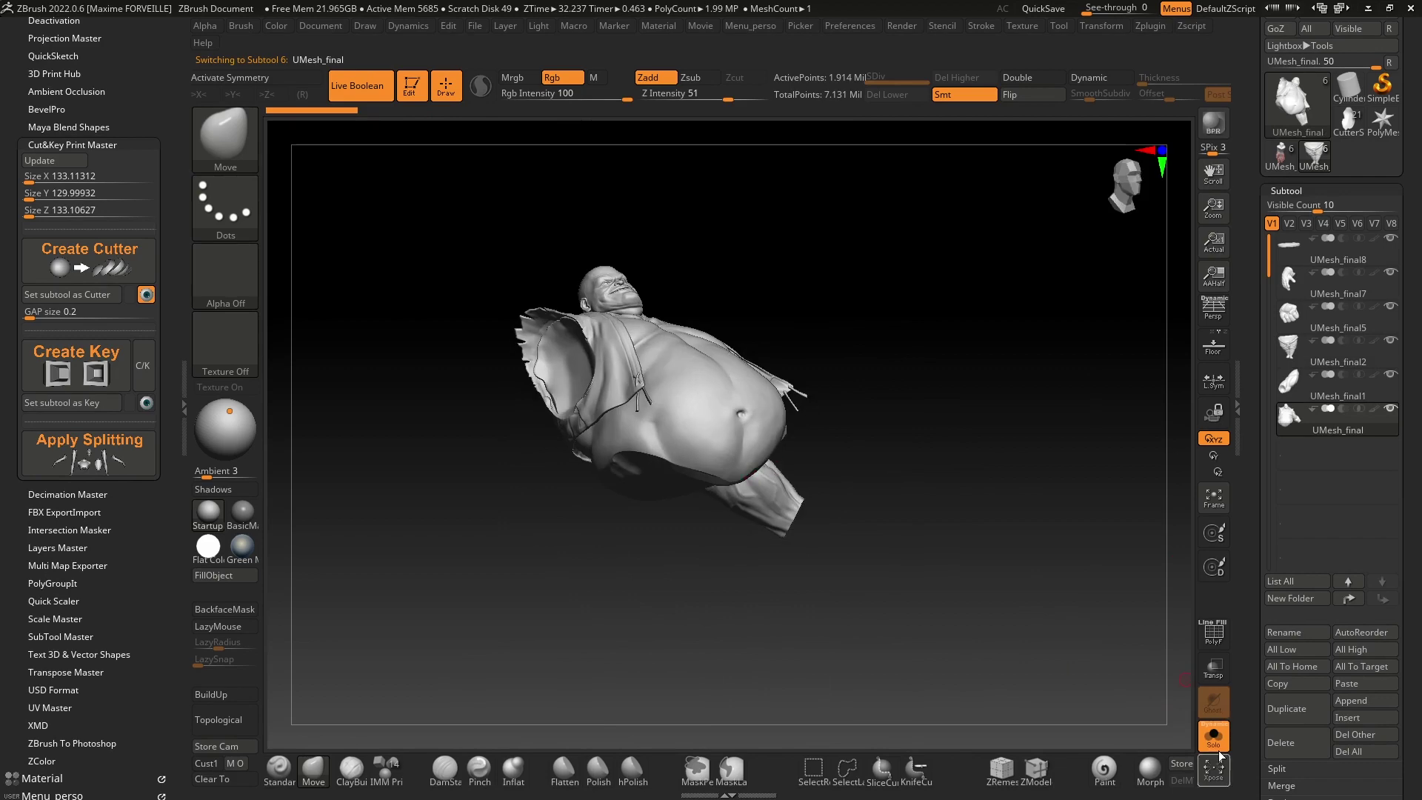
{"action": "left_click", "coordinate": [1220, 752]}
Step: Switch to the original tool with the CutterShape and KeyShape subtools and leave only KeyShape4 visible
{"action": "left_click", "coordinate": [1279, 153]}
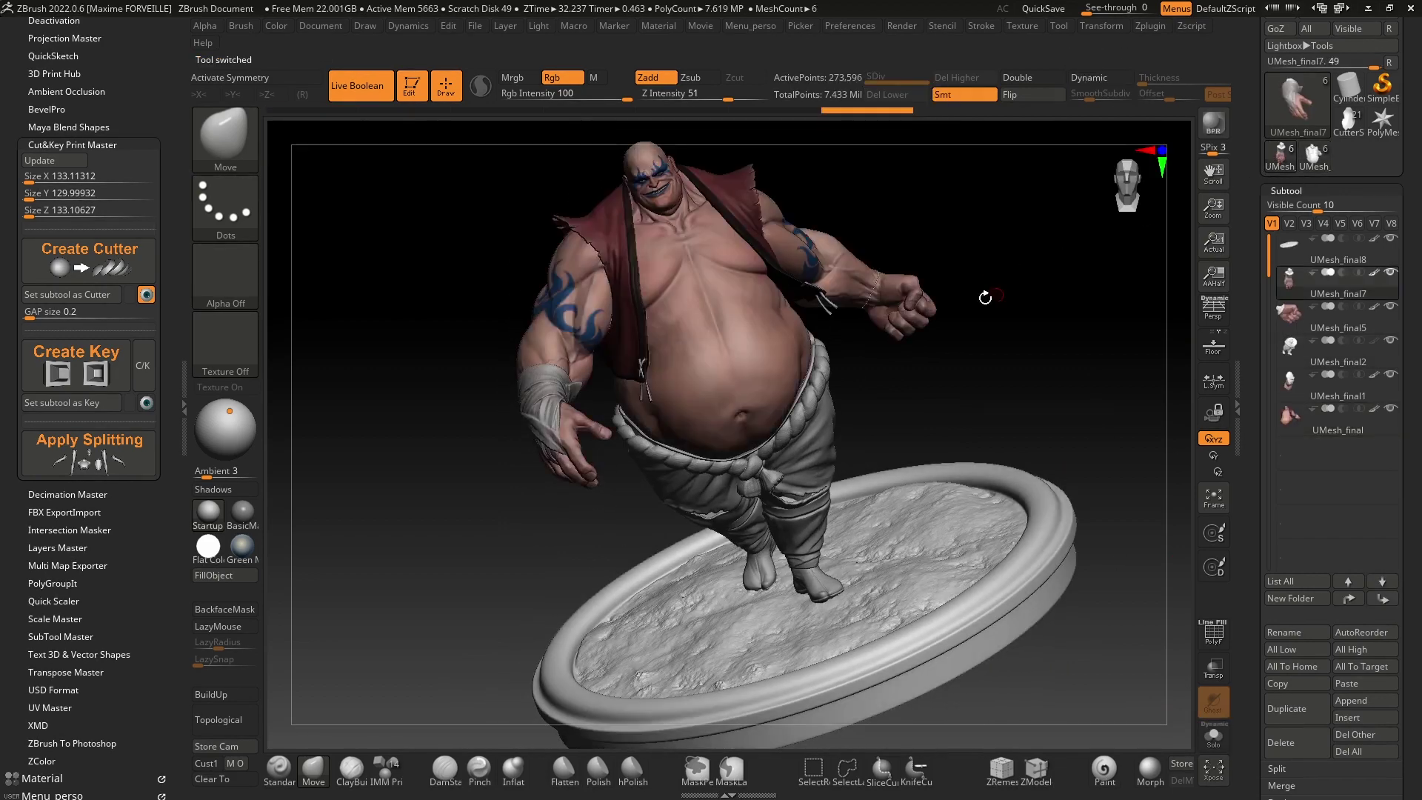
{"action": "left_click", "coordinate": [1349, 132]}
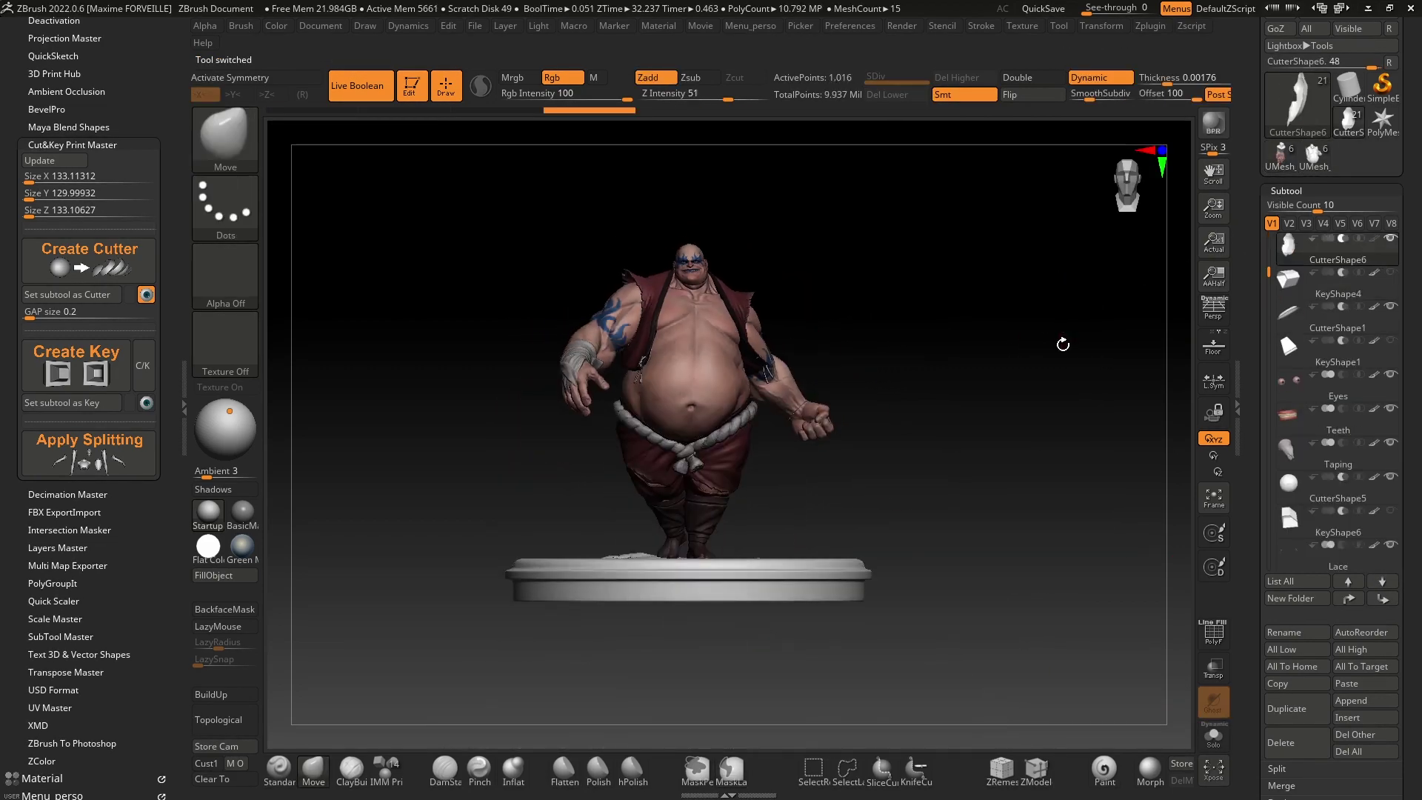
{"action": "left_click", "coordinate": [1391, 238]}
{"action": "left_click", "coordinate": [1334, 285]}
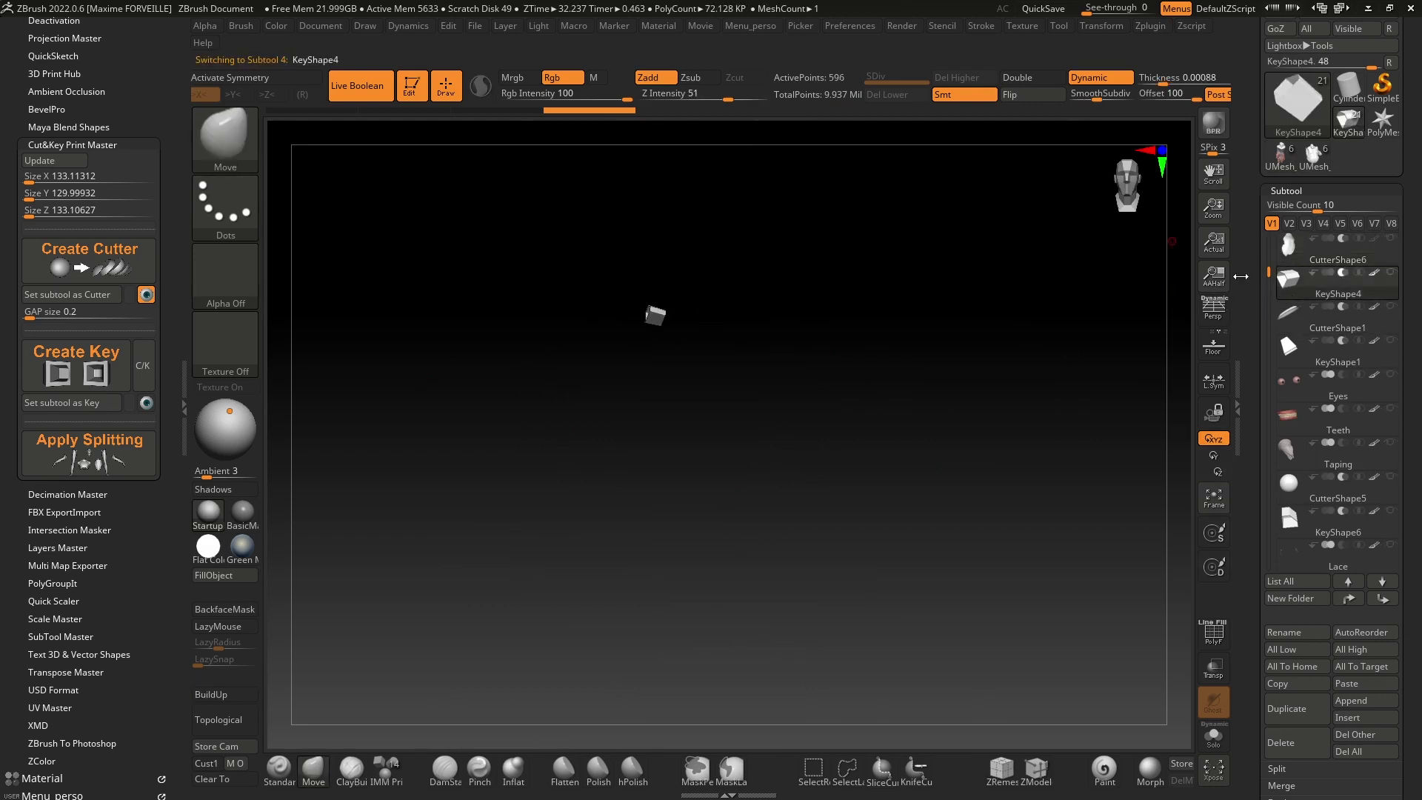
Step: Show all KeyShape subtools and turn off Live Boolean to display the complete key shapes
{"action": "left_click", "coordinate": [146, 402]}
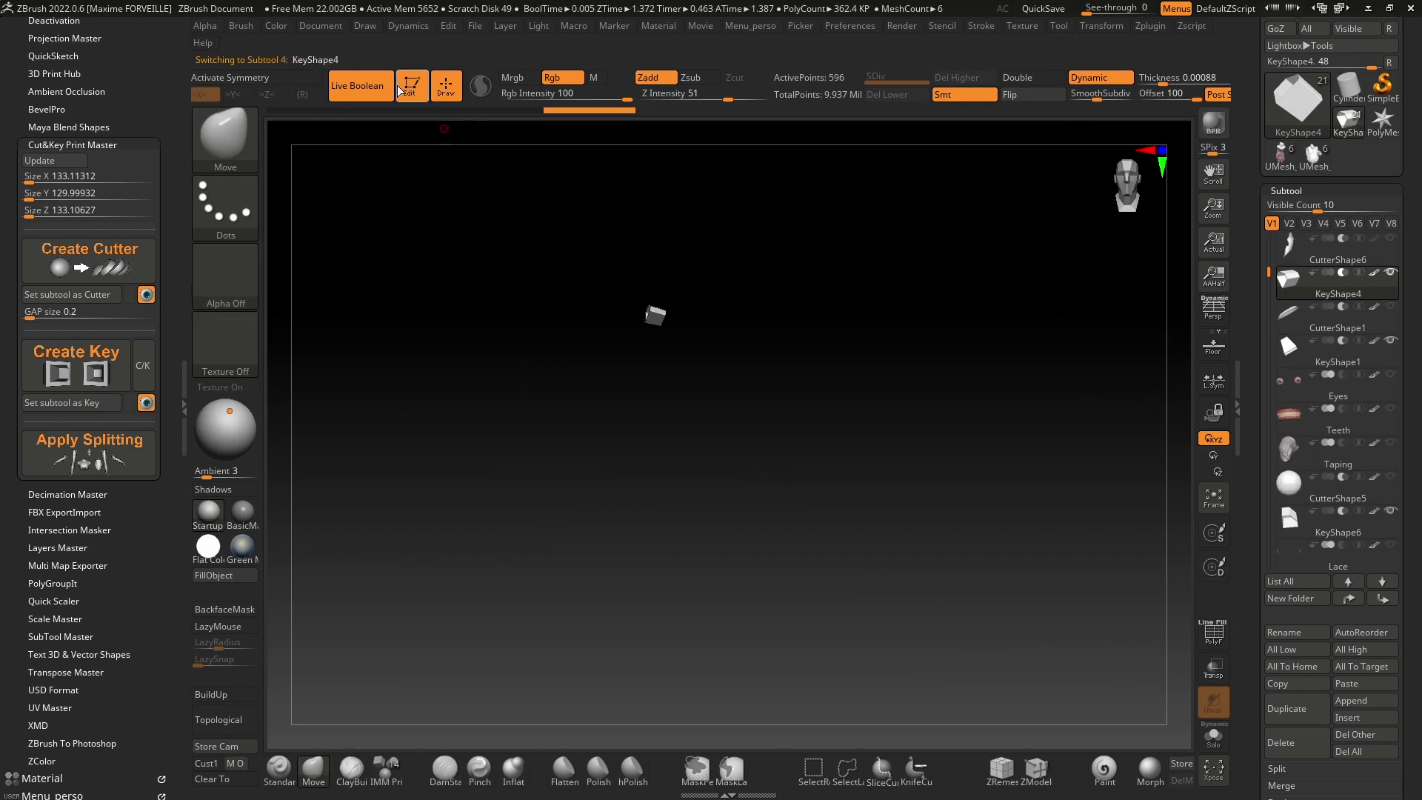
{"action": "left_click", "coordinate": [369, 85]}
{"action": "left_click_drag", "start_coordinate": [804, 258], "coordinate": [717, 318]}
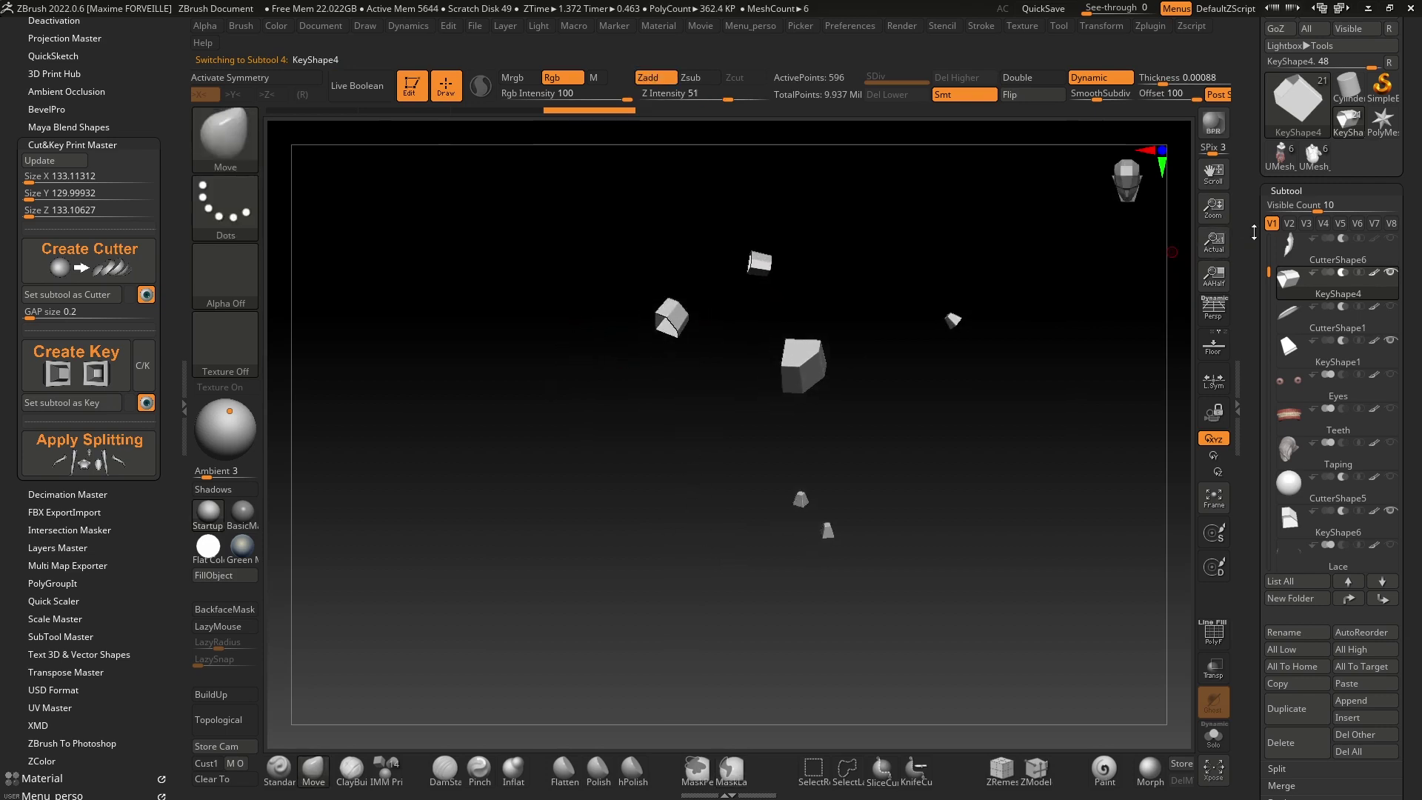
{"action": "left_click_drag", "start_coordinate": [1067, 280], "coordinate": [1018, 295]}
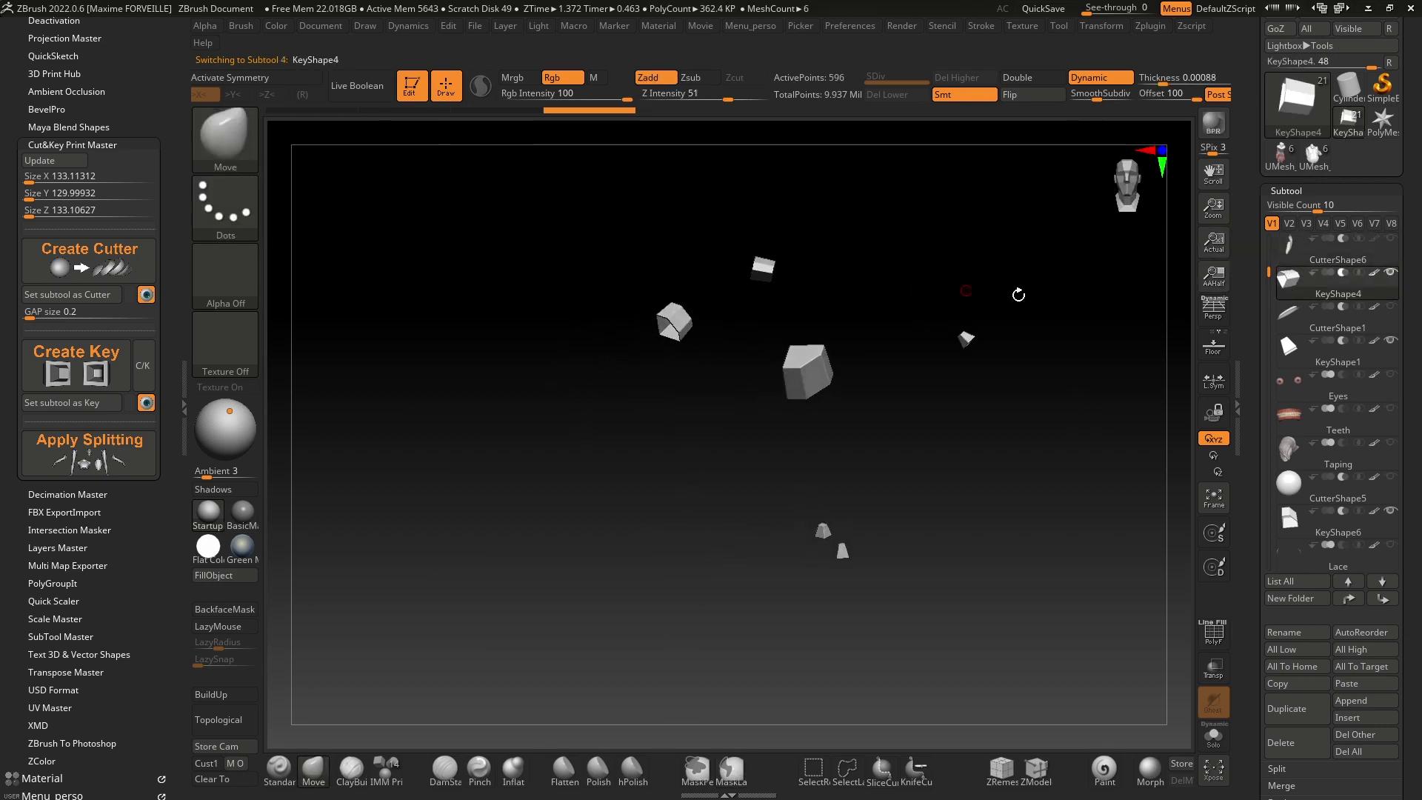
Step: Merge all visible KeyShape subtools into a new tool and switch to that merged tool
{"action": "left_click_drag", "start_coordinate": [1256, 464], "coordinate": [1260, 407]}
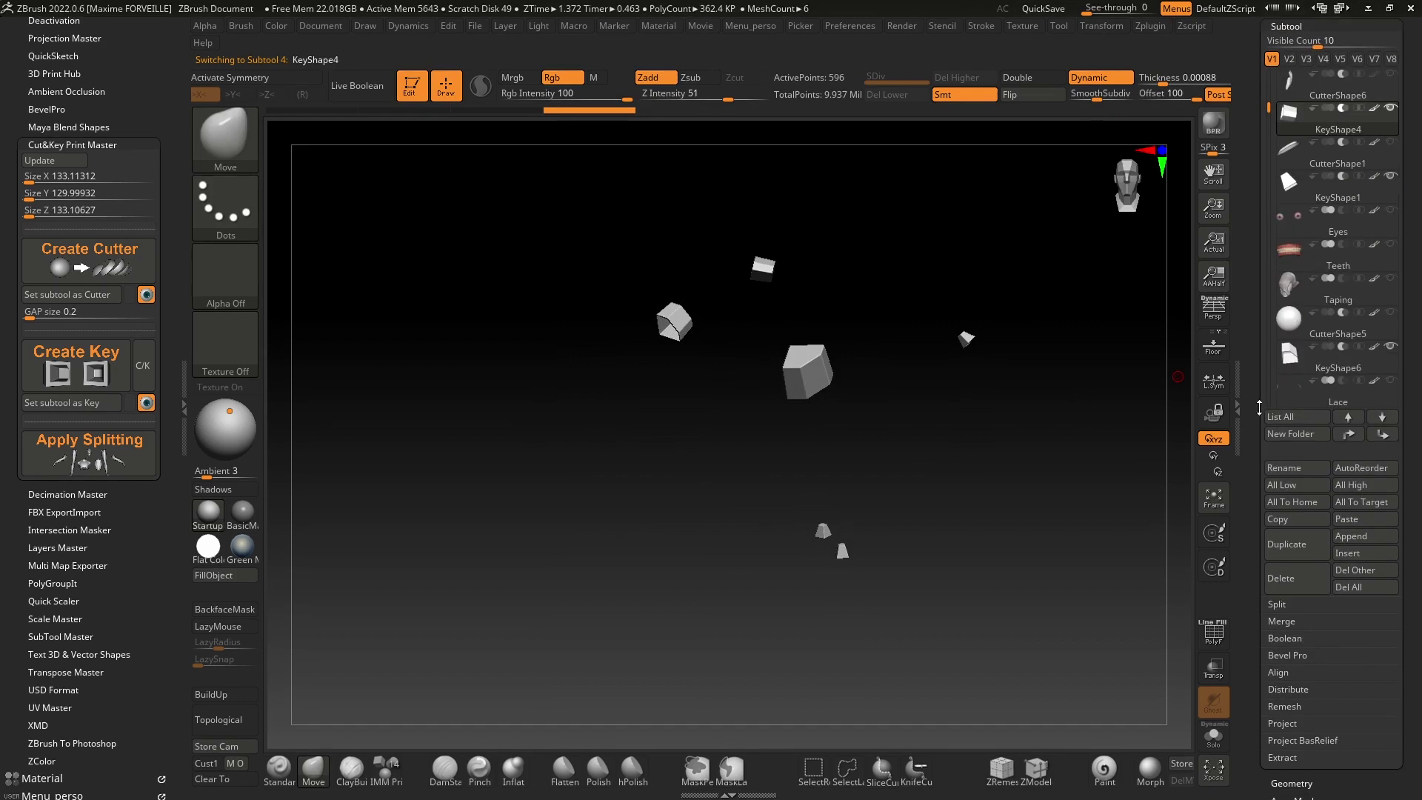
{"action": "left_click", "coordinate": [1293, 621]}
{"action": "left_click", "coordinate": [1292, 655]}
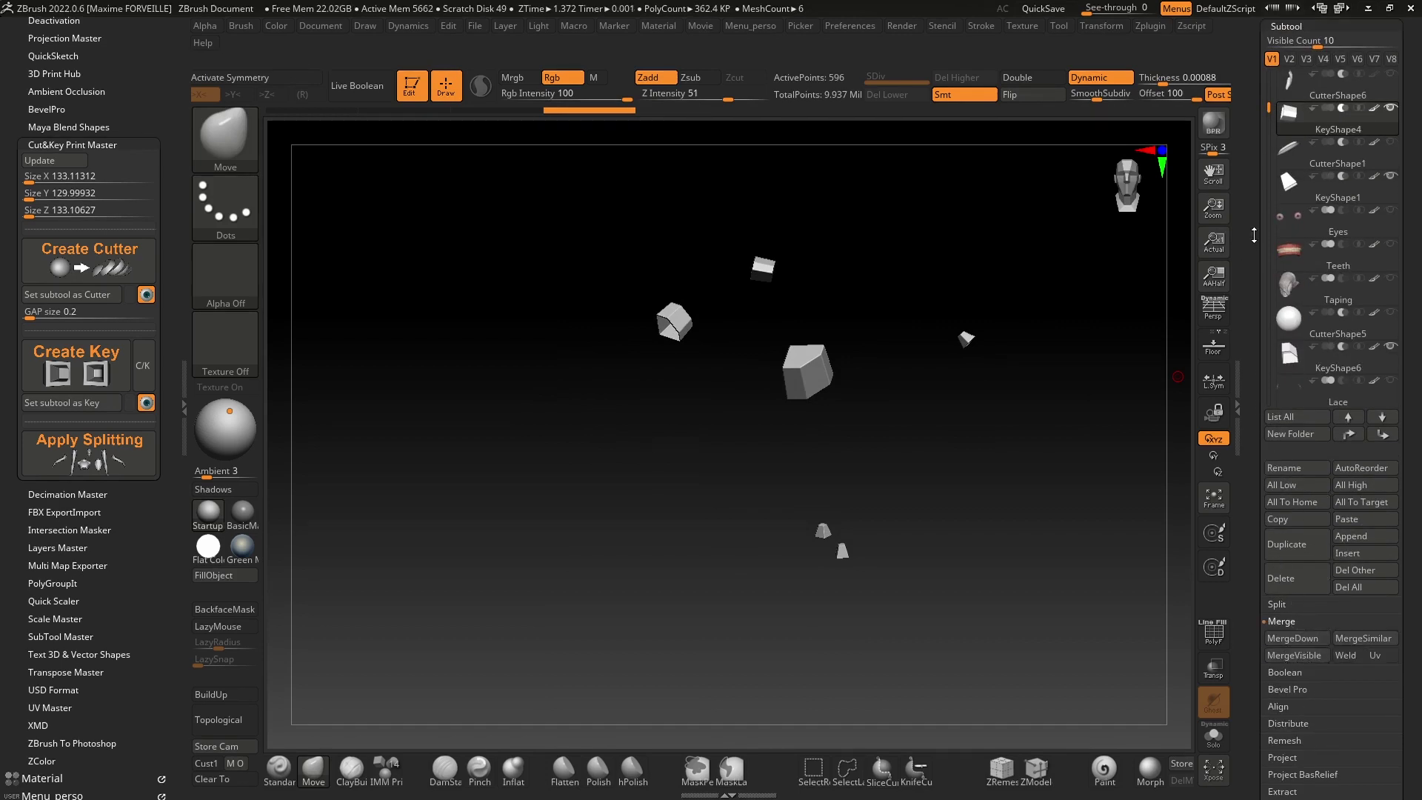
{"action": "left_click", "coordinate": [1359, 100]}
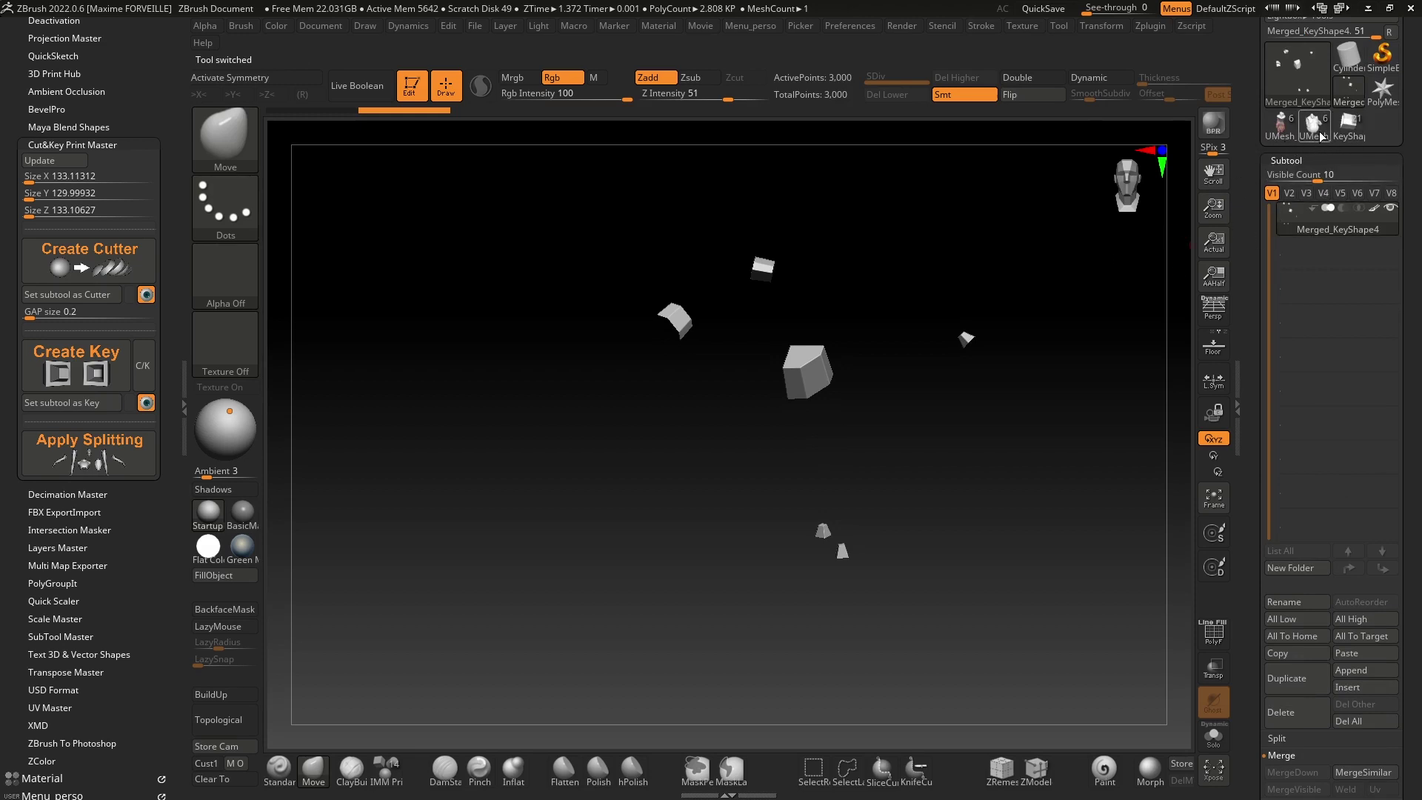
Step: Return to the keyless split character tool and insert the merged keys as a subtool below UMesh_final
{"action": "left_click", "coordinate": [1313, 125]}
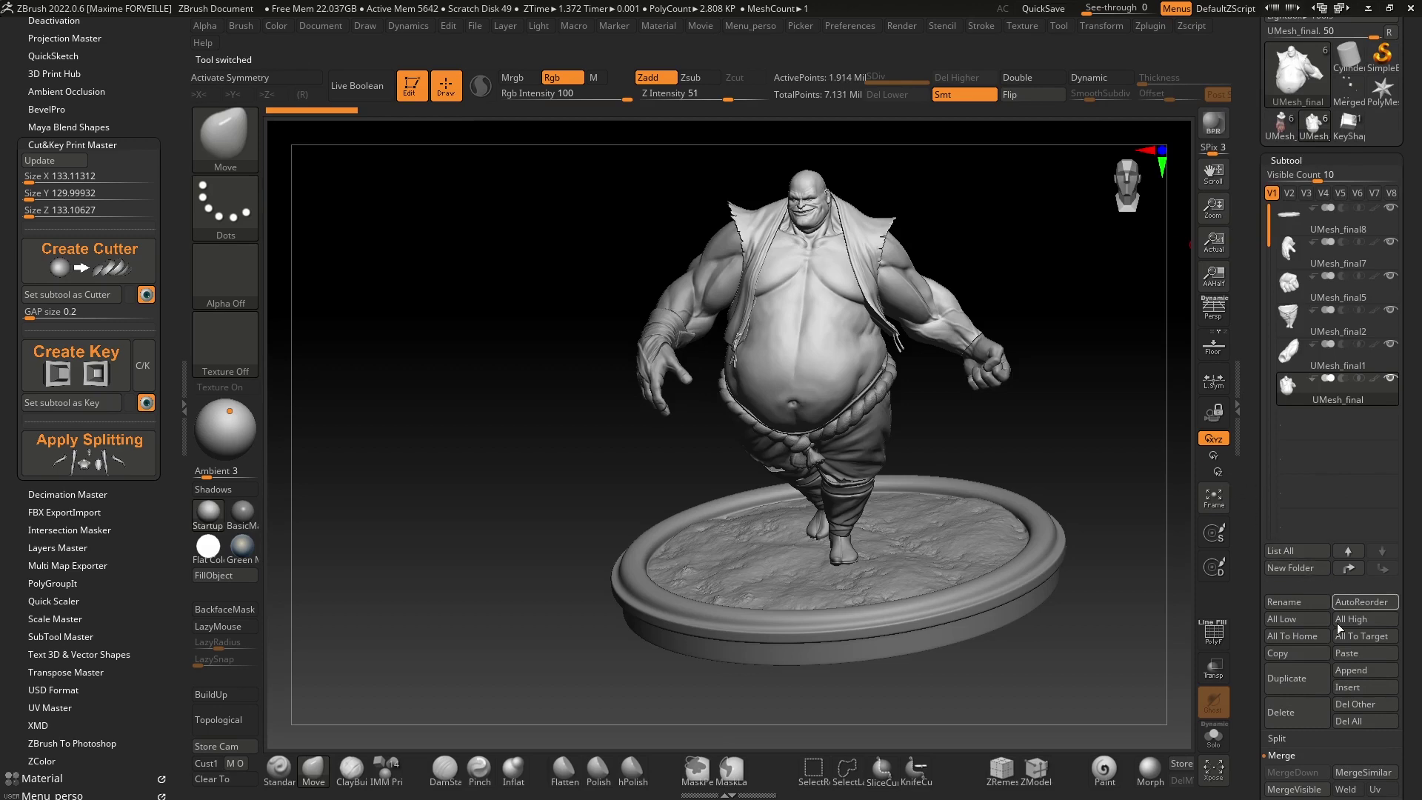
{"action": "left_click", "coordinate": [1361, 688]}
{"action": "left_click", "coordinate": [1161, 481]}
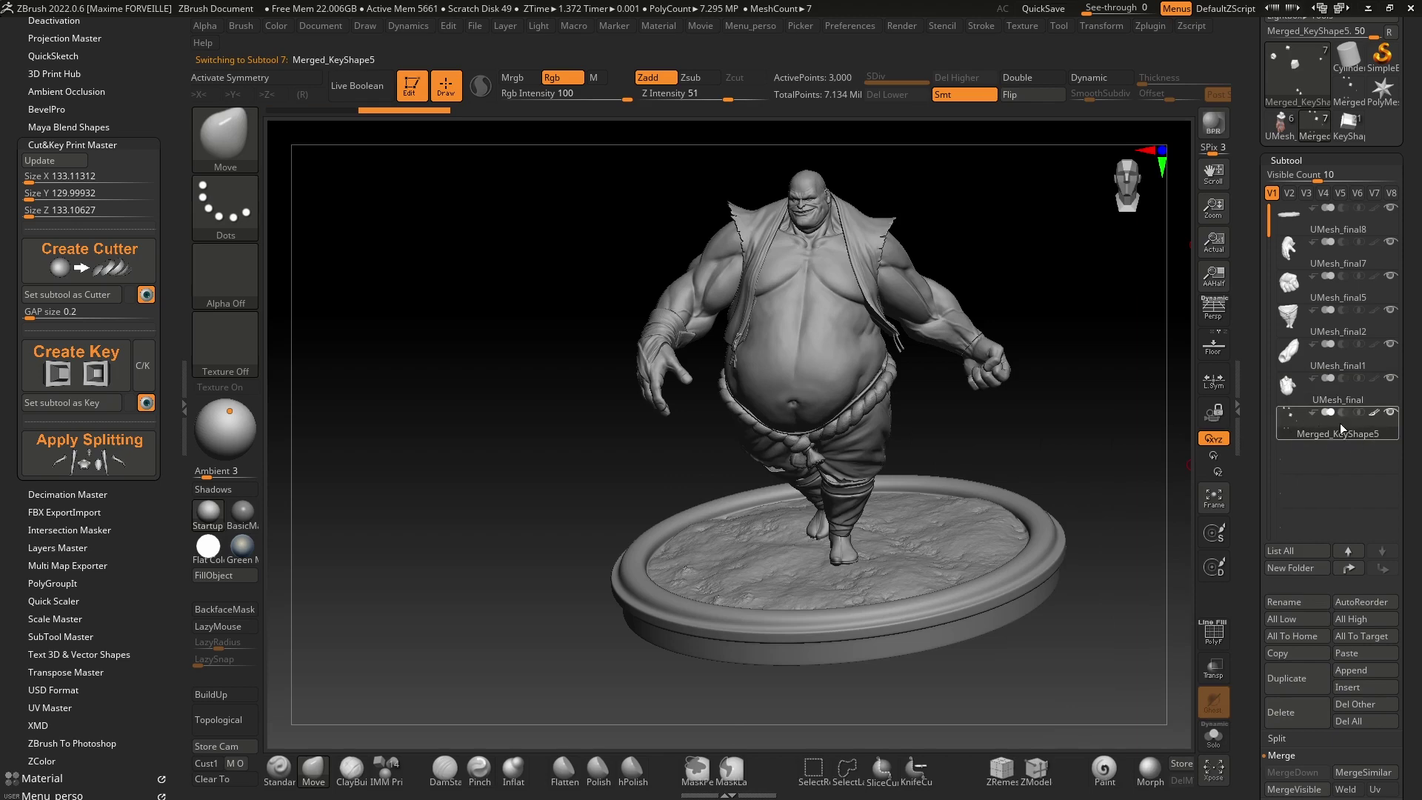
Step: Check the inserted merged keys in Solo mode and set the subtool as a Key with Cut&Key Print Master
{"action": "left_click", "coordinate": [1213, 736]}
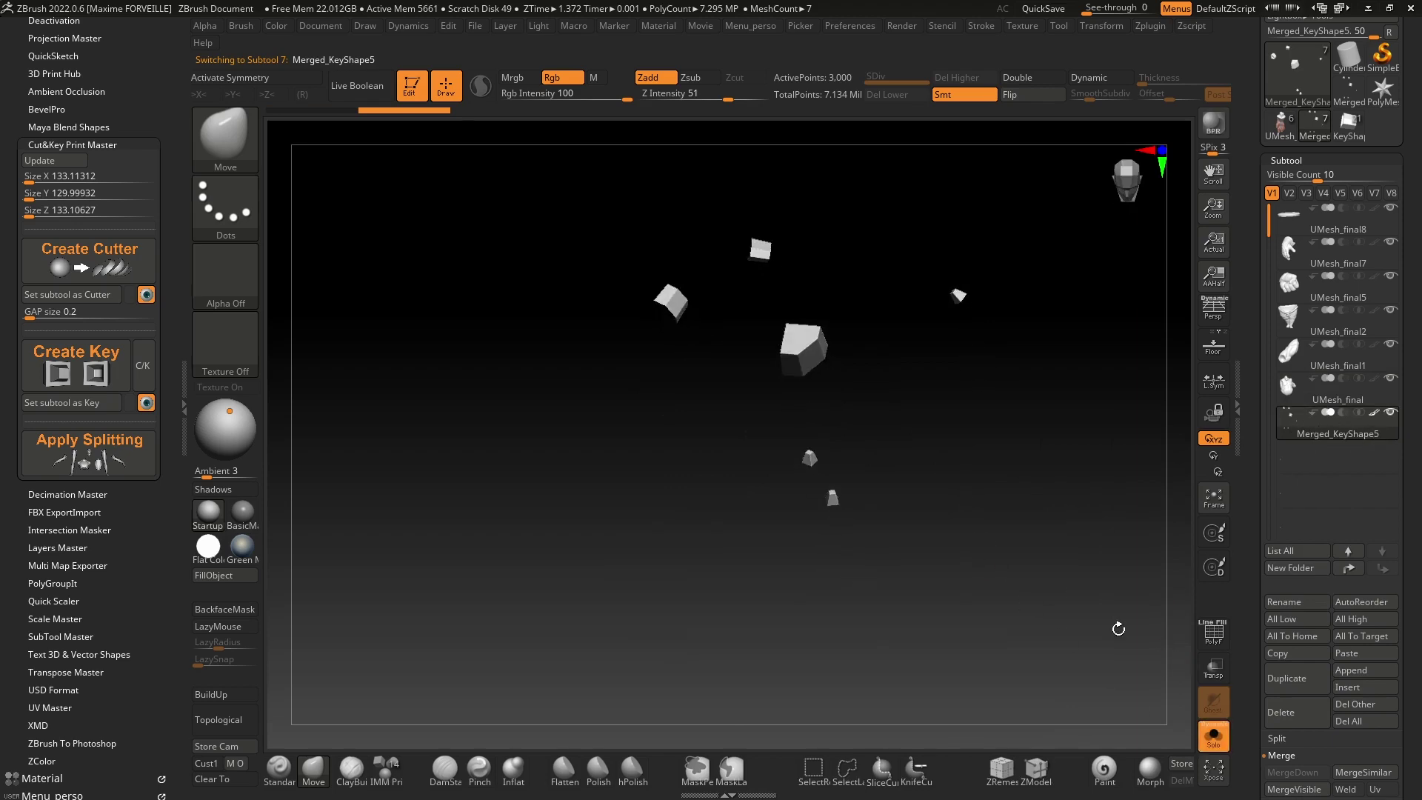
{"action": "left_click", "coordinate": [1213, 735]}
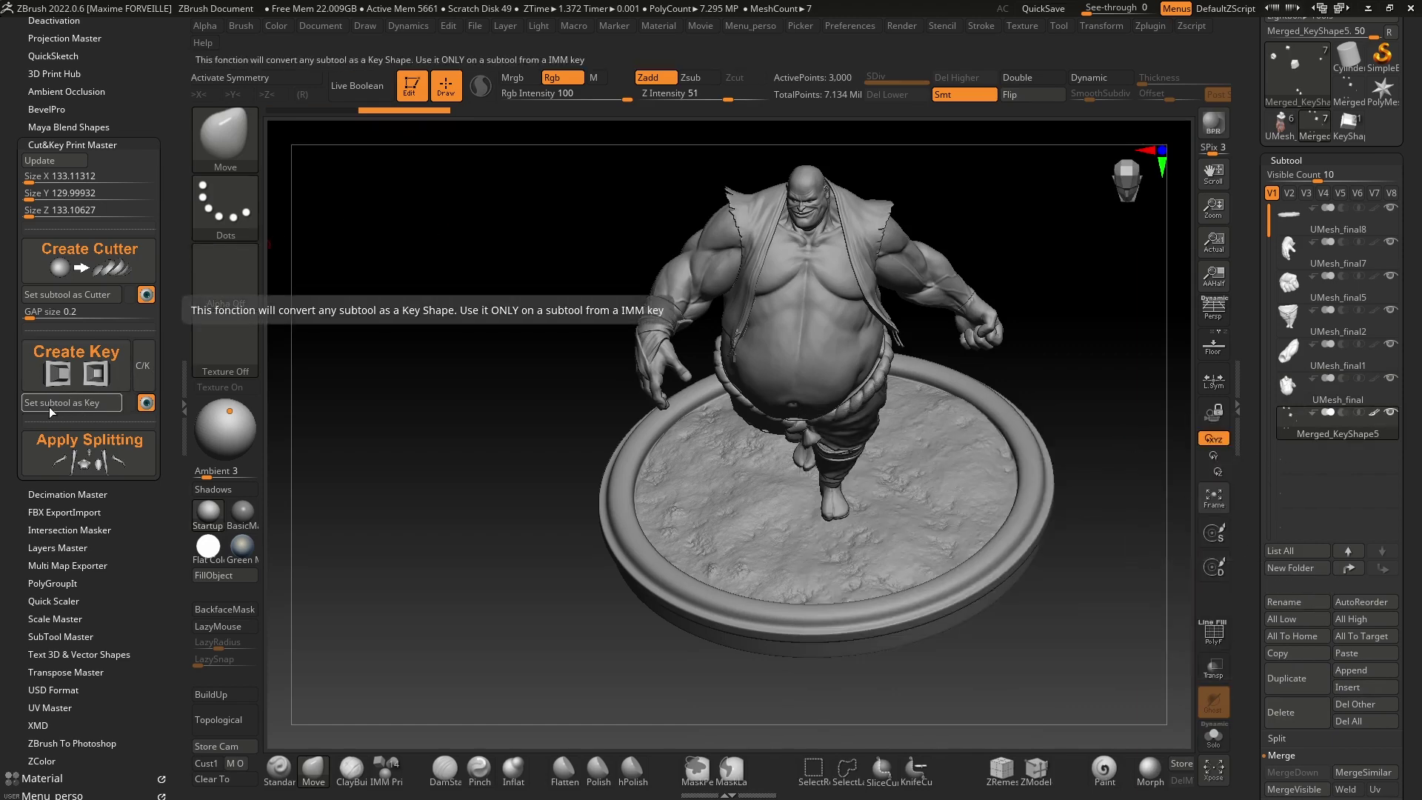
{"action": "left_click", "coordinate": [84, 406]}
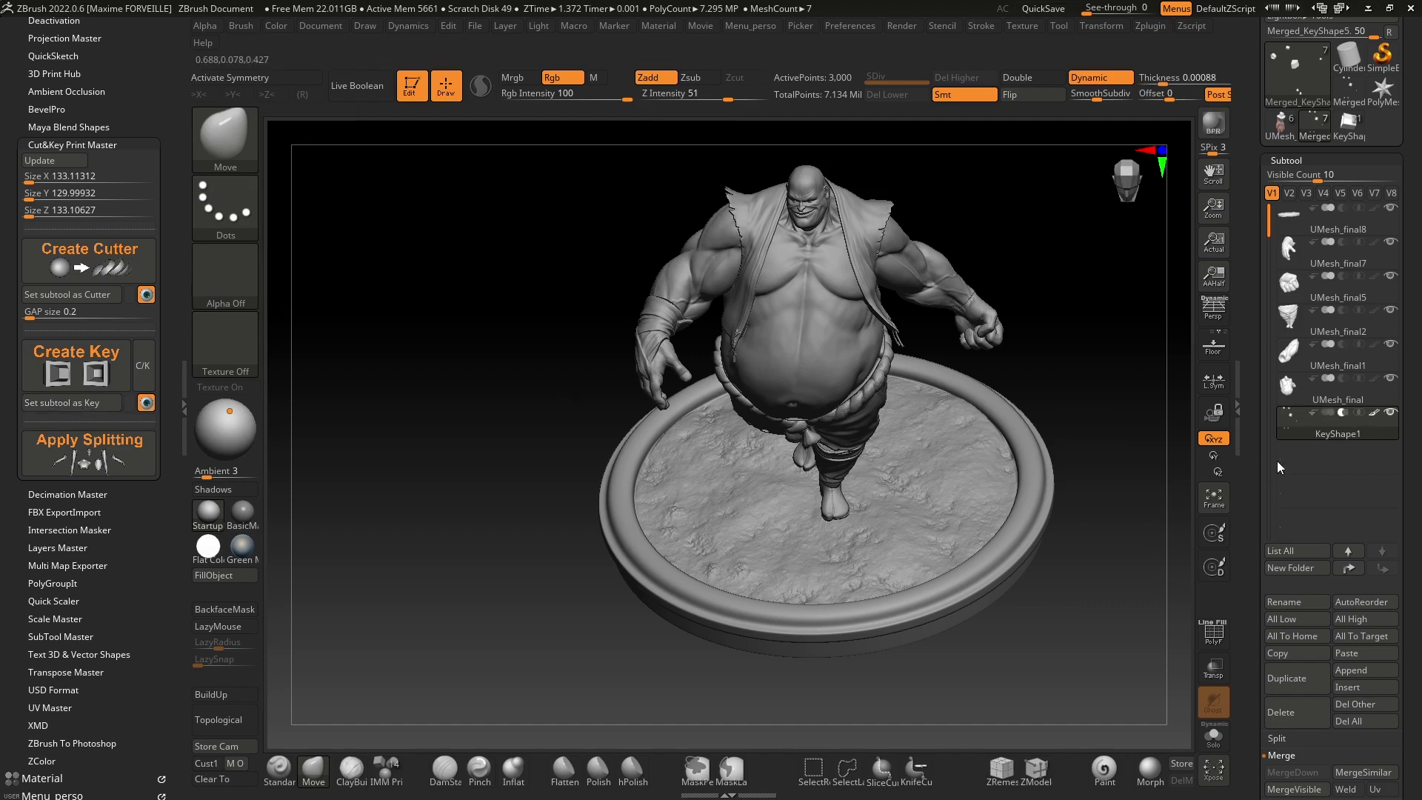
{"action": "left_click_drag", "start_coordinate": [1104, 394], "coordinate": [1064, 396], "text": "alt"}
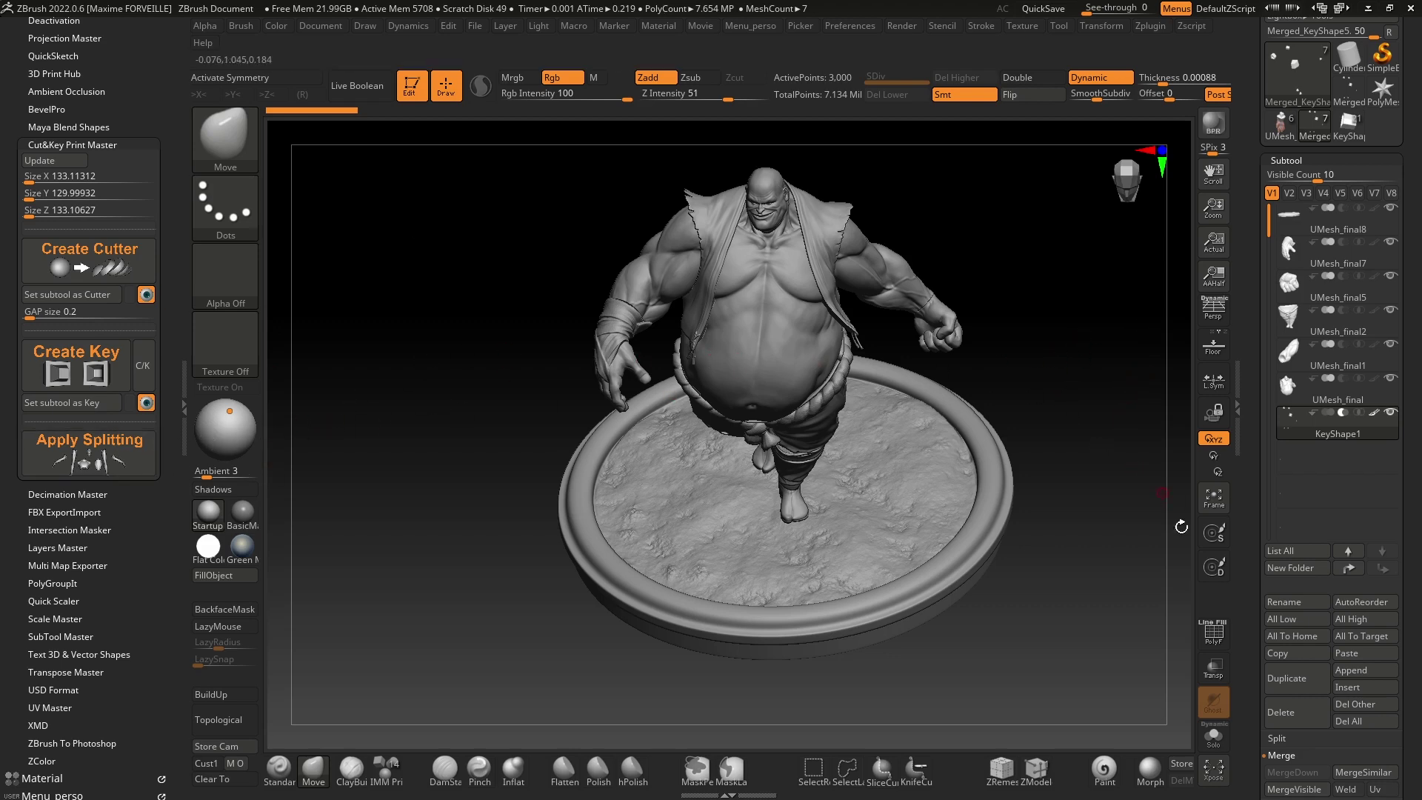
Step: Isolate the merged key subtool with polyframe display on and assign Auto Groups to its separate keys
{"action": "left_click", "coordinate": [1212, 736]}
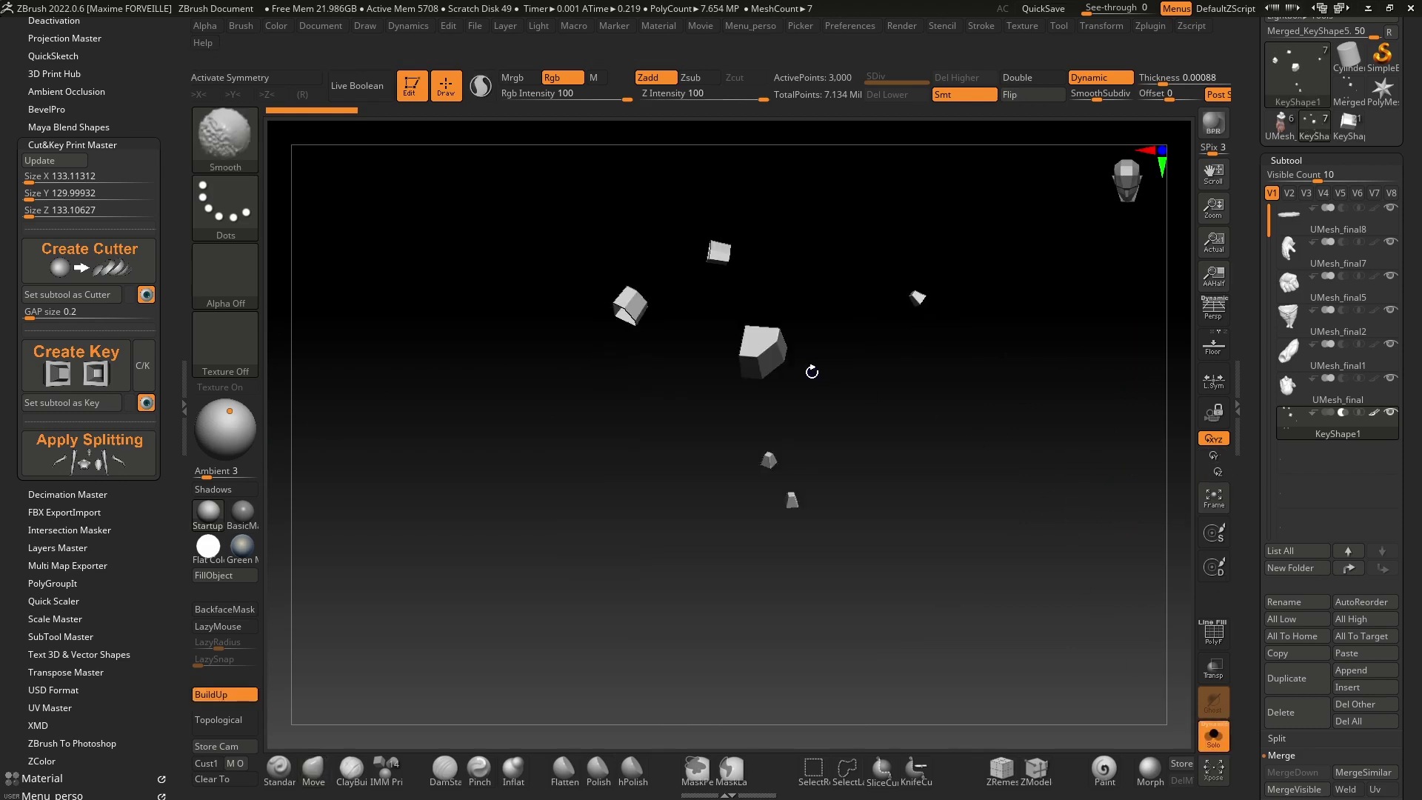
{"action": "key", "text": "shift+f"}
{"action": "right_click_drag", "start_coordinate": [812, 371], "coordinate": [892, 391], "text": "ctrl"}
{"action": "key", "text": "space"}
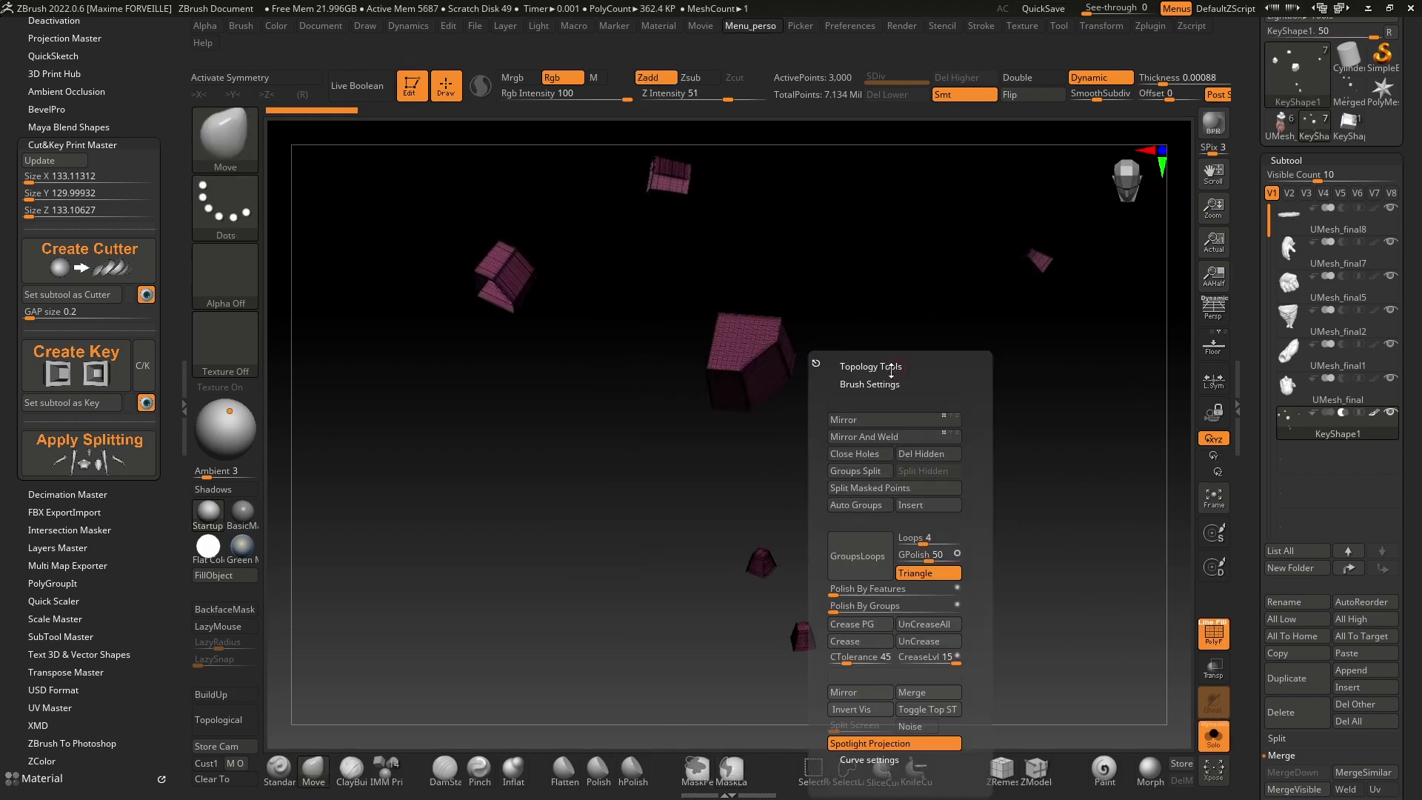
{"action": "left_click", "coordinate": [874, 504]}
Step: Split the merged key subtool by polygroups into individual KeyShape subtools and check them in the subtool list
{"action": "key", "text": "space"}
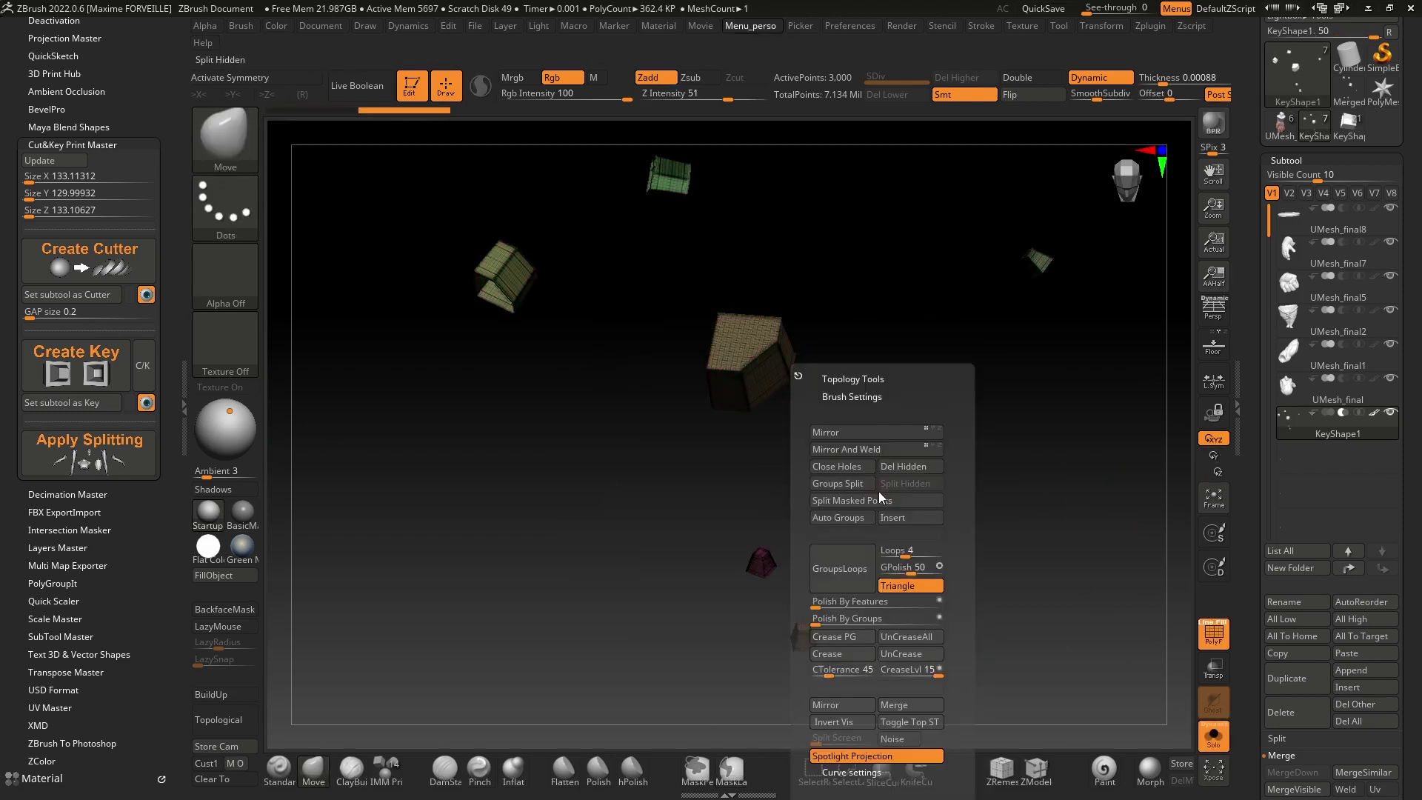
{"action": "left_click", "coordinate": [852, 484]}
{"action": "left_click", "coordinate": [800, 515]}
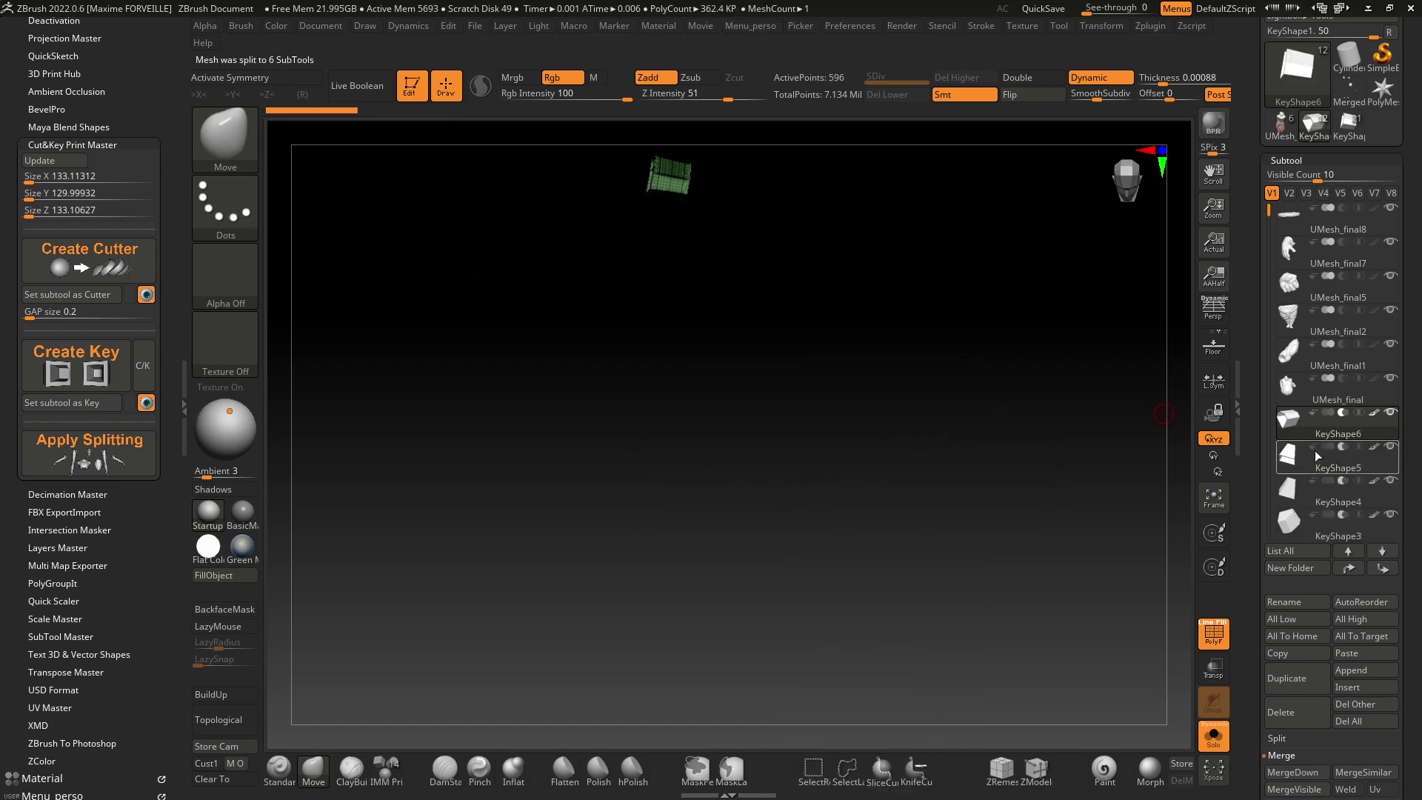
{"action": "scroll", "coordinate": [1308, 423], "scroll_direction": "down", "scroll_amount": 3}
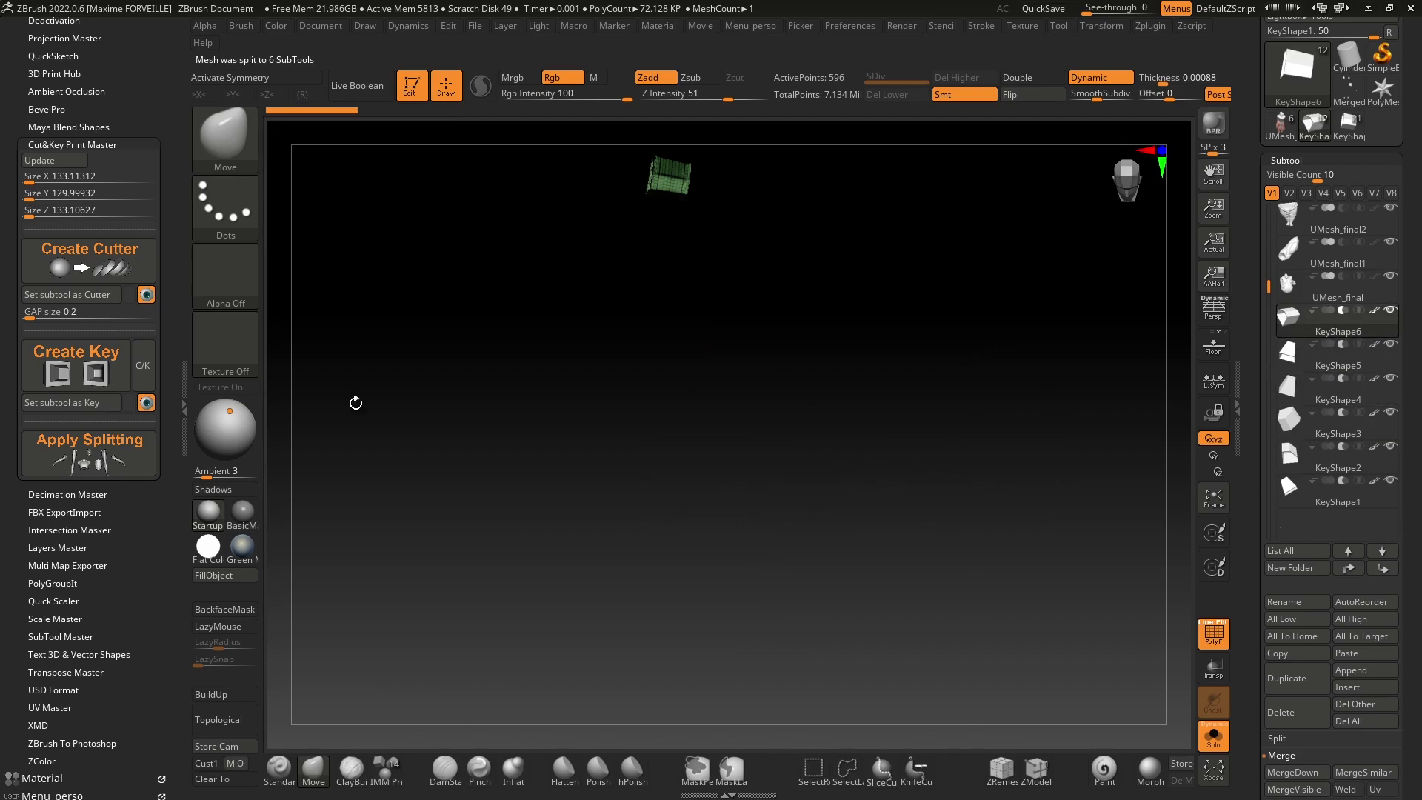
Step: Show the whole character outside Solo mode and turn on transparency to see the keys inside it
{"action": "left_click", "coordinate": [1217, 736]}
{"action": "left_click_drag", "start_coordinate": [1070, 600], "coordinate": [1135, 472]}
{"action": "right_click_drag", "start_coordinate": [1136, 478], "coordinate": [1179, 606], "text": "ctrl"}
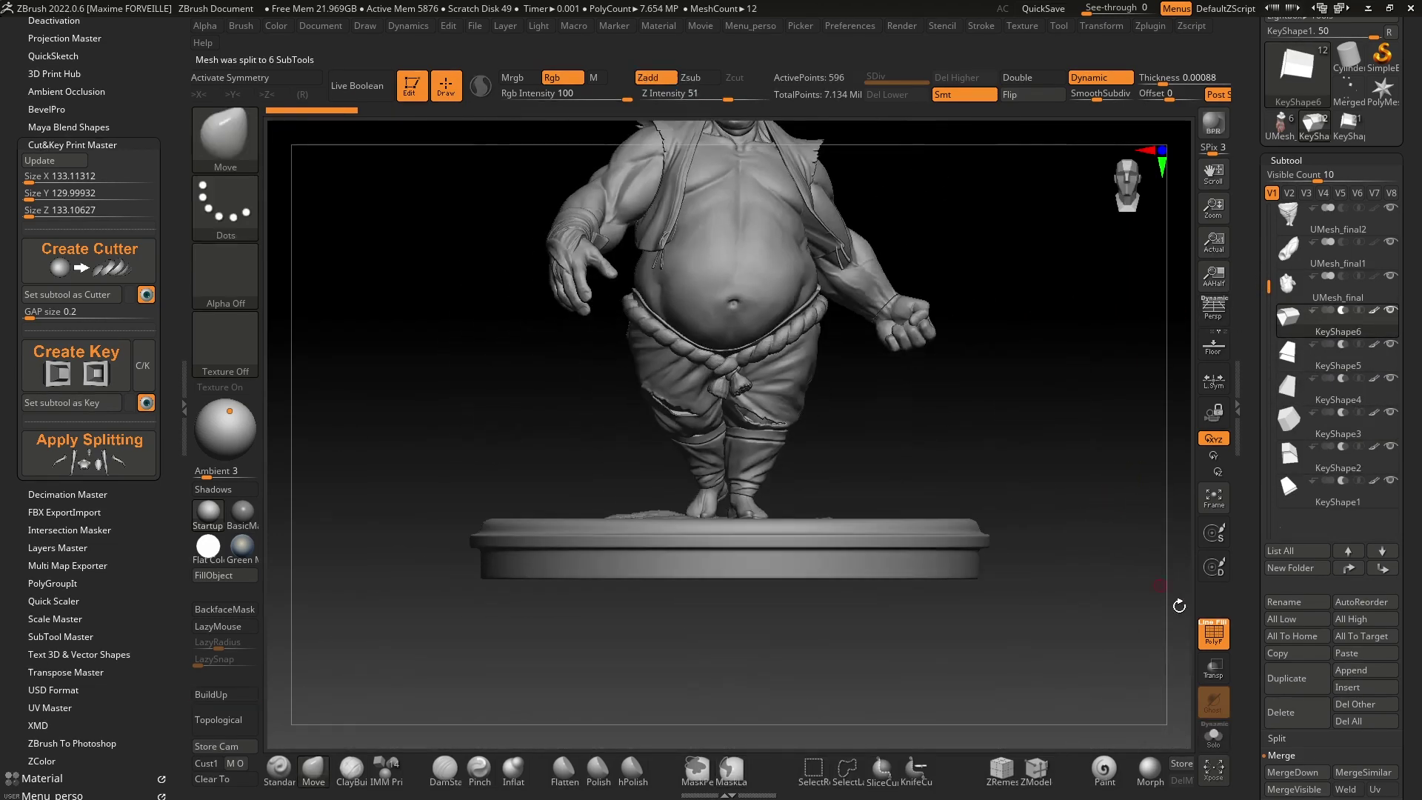
{"action": "left_click", "coordinate": [1214, 683]}
{"action": "right_click_drag", "start_coordinate": [1093, 289], "coordinate": [1086, 340], "text": "alt"}
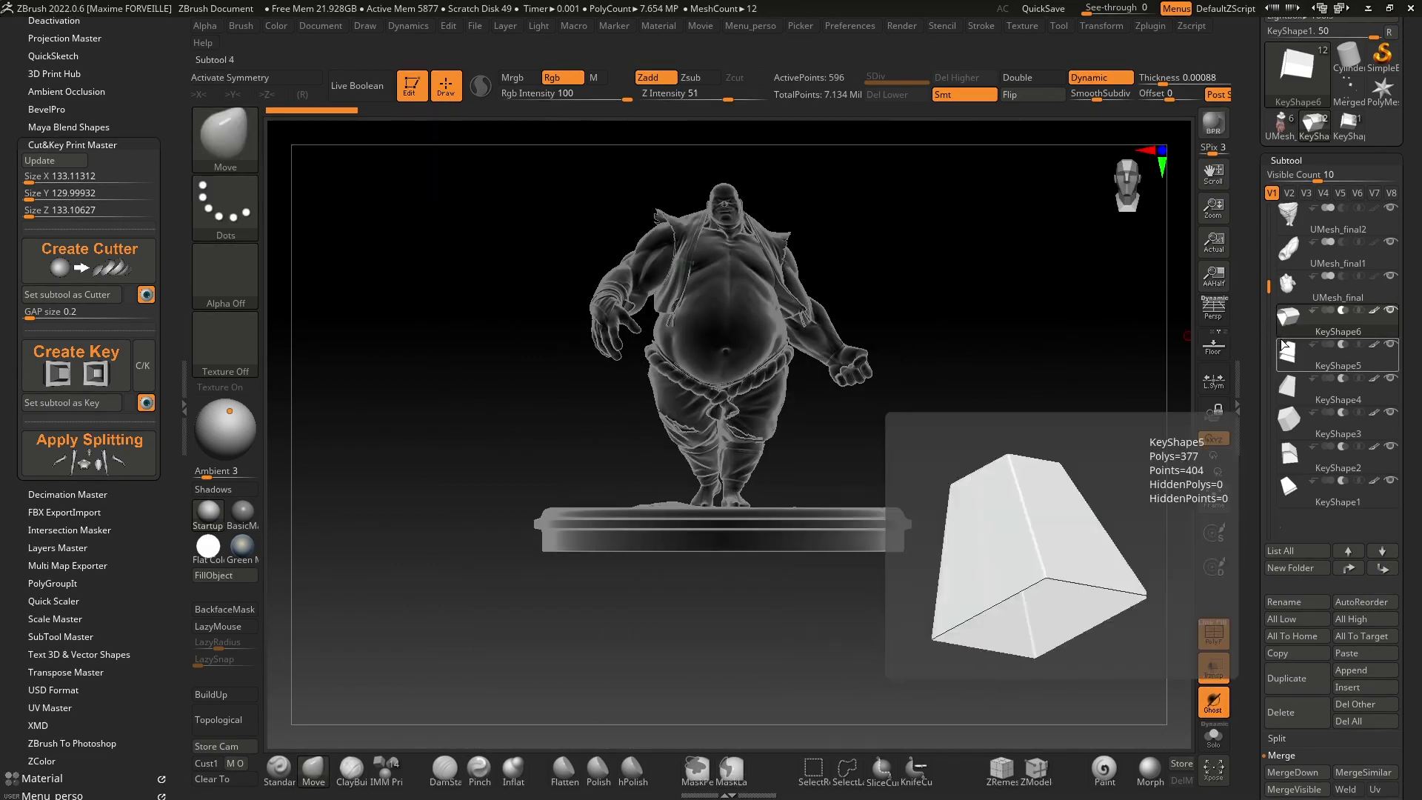
Step: Select the waist key KeyShape3 and examine its position between the torso and legs from several angles
{"action": "mouse_move", "coordinate": [1281, 295]}
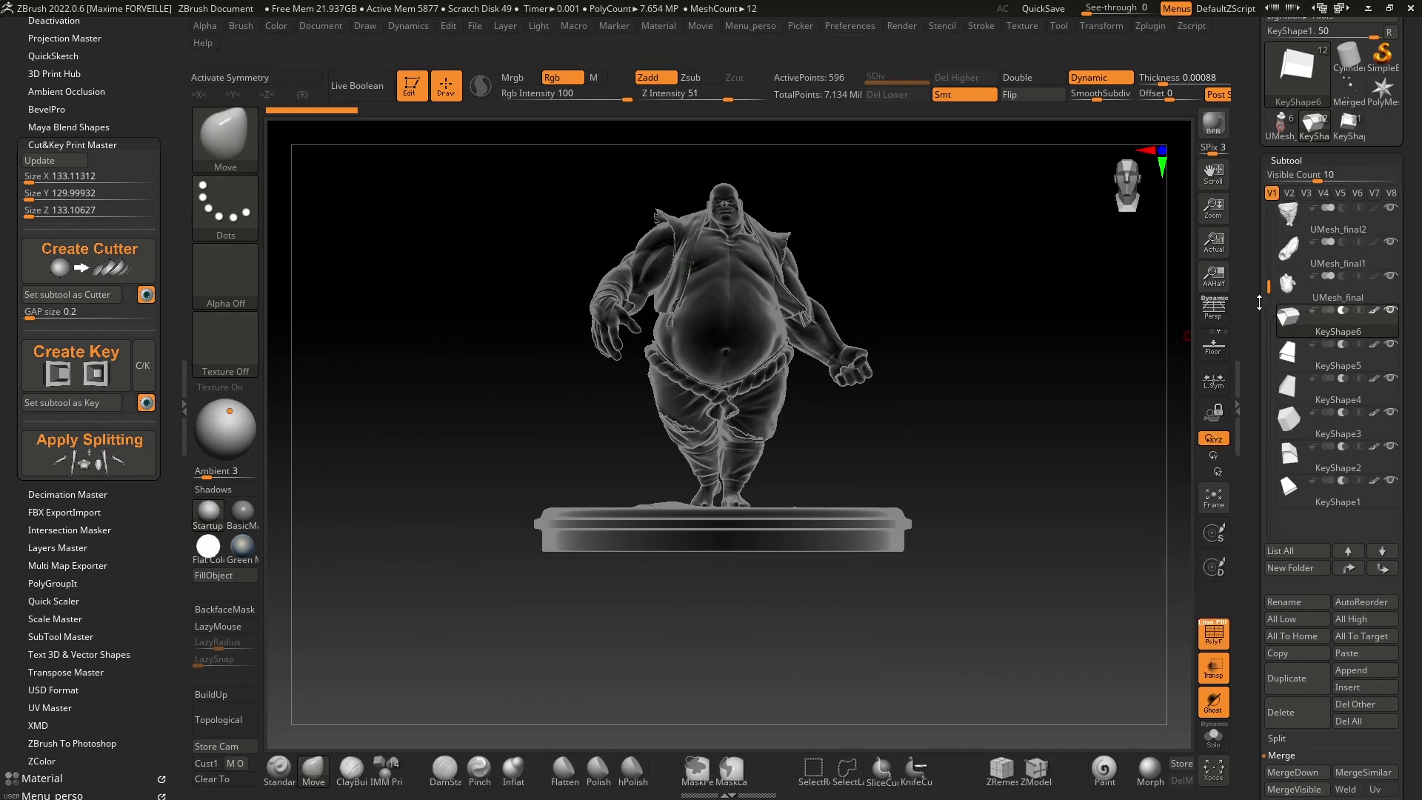
{"action": "mouse_move", "coordinate": [1292, 212]}
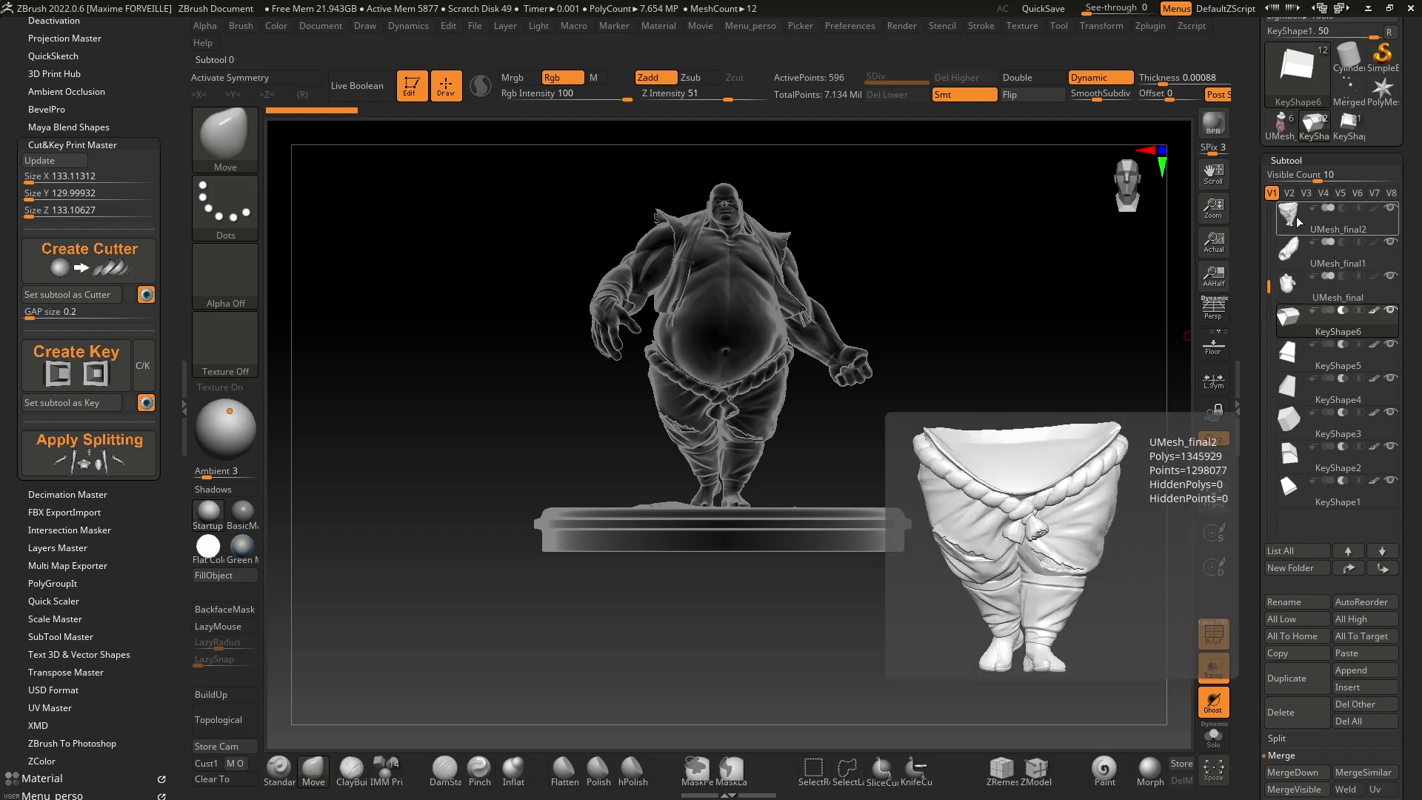
{"action": "mouse_move", "coordinate": [1331, 324]}
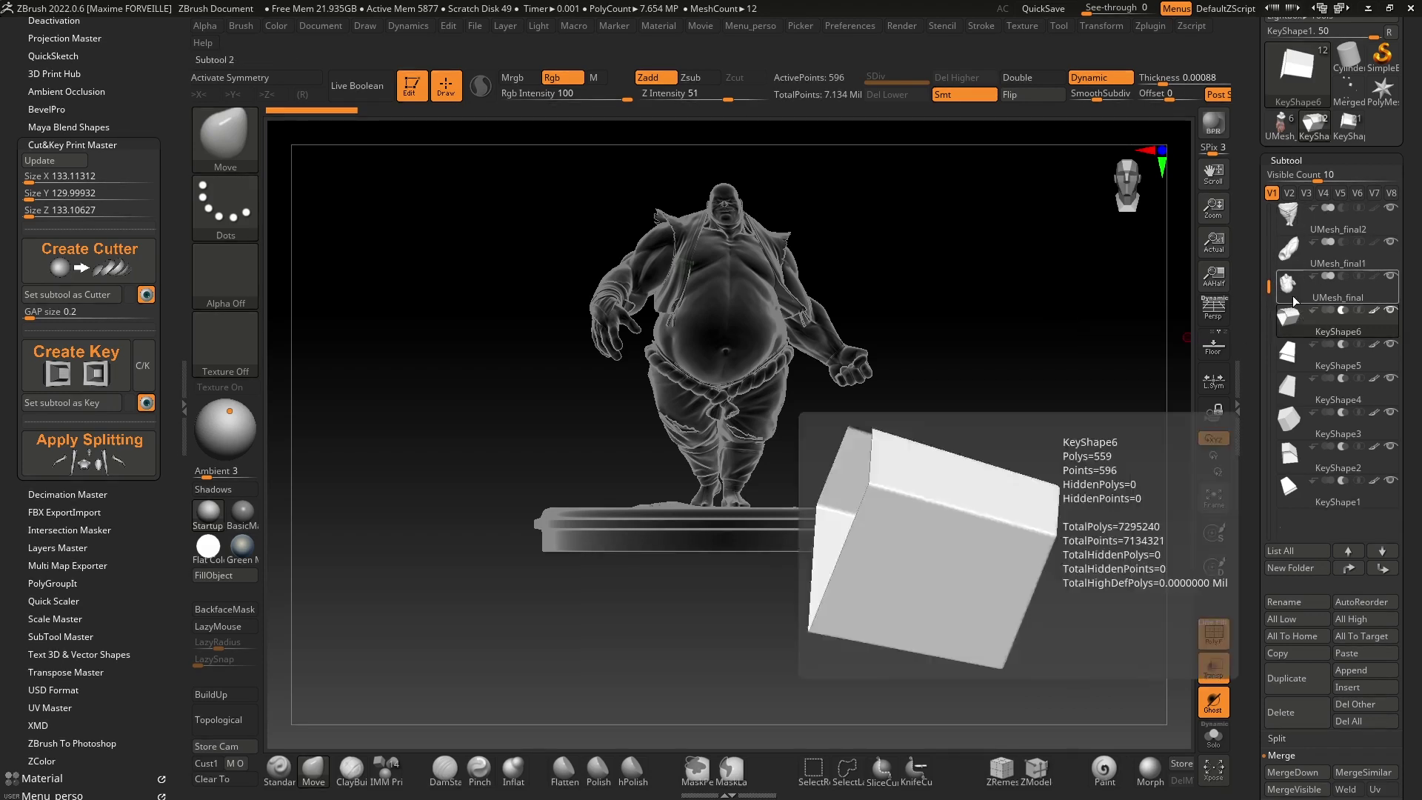
{"action": "left_click", "coordinate": [1287, 424]}
{"action": "mouse_move", "coordinate": [733, 365]}
{"action": "right_mouse_down", "text": "ctrl"}
{"action": "mouse_move", "coordinate": [731, 384]}
{"action": "mouse_move", "coordinate": [758, 400]}
{"action": "right_mouse_up", "text": "ctrl"}
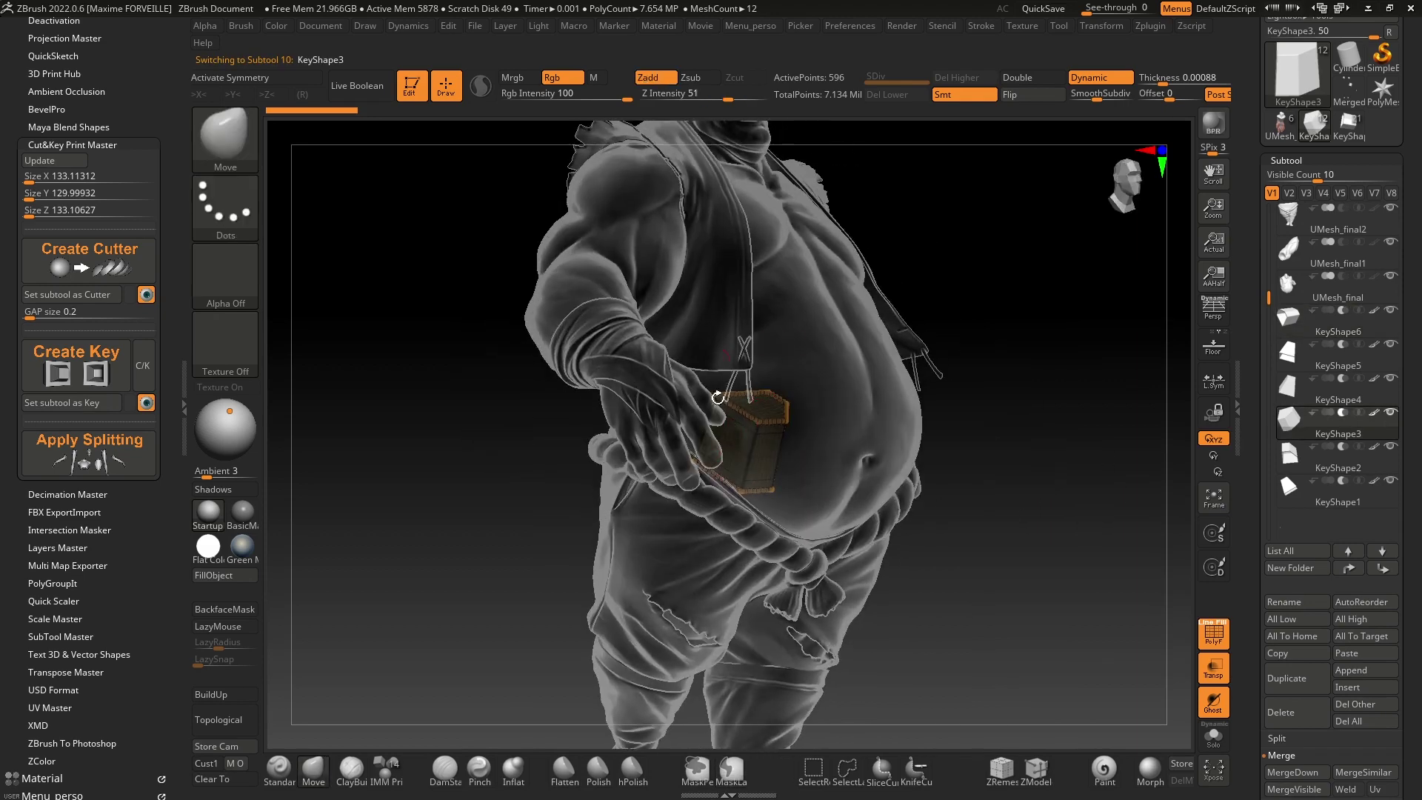
{"action": "right_click_drag", "start_coordinate": [945, 349], "coordinate": [844, 402]}
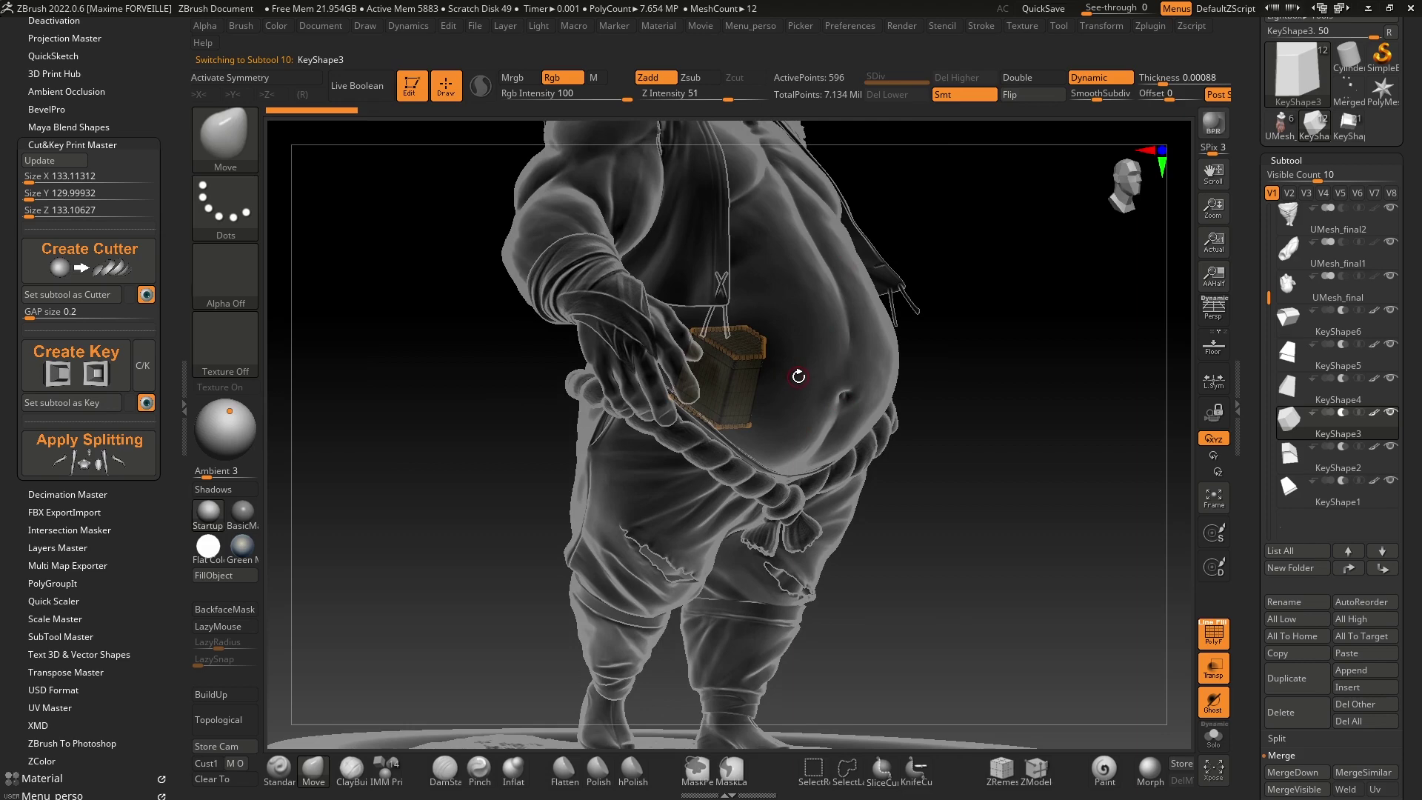
{"action": "right_click_drag", "start_coordinate": [754, 367], "coordinate": [725, 341]}
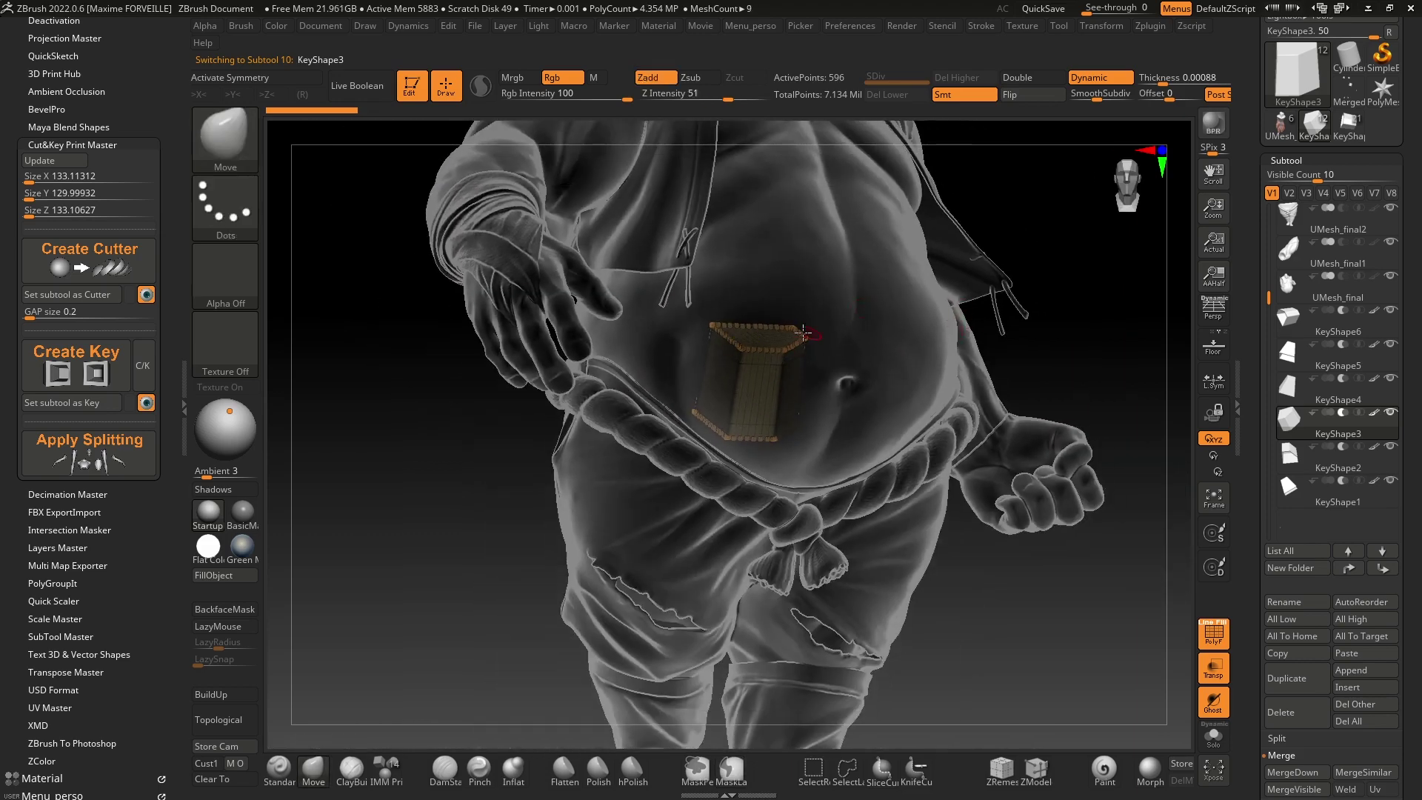
{"action": "right_click_drag", "start_coordinate": [929, 308], "coordinate": [1016, 322], "text": "ctrl"}
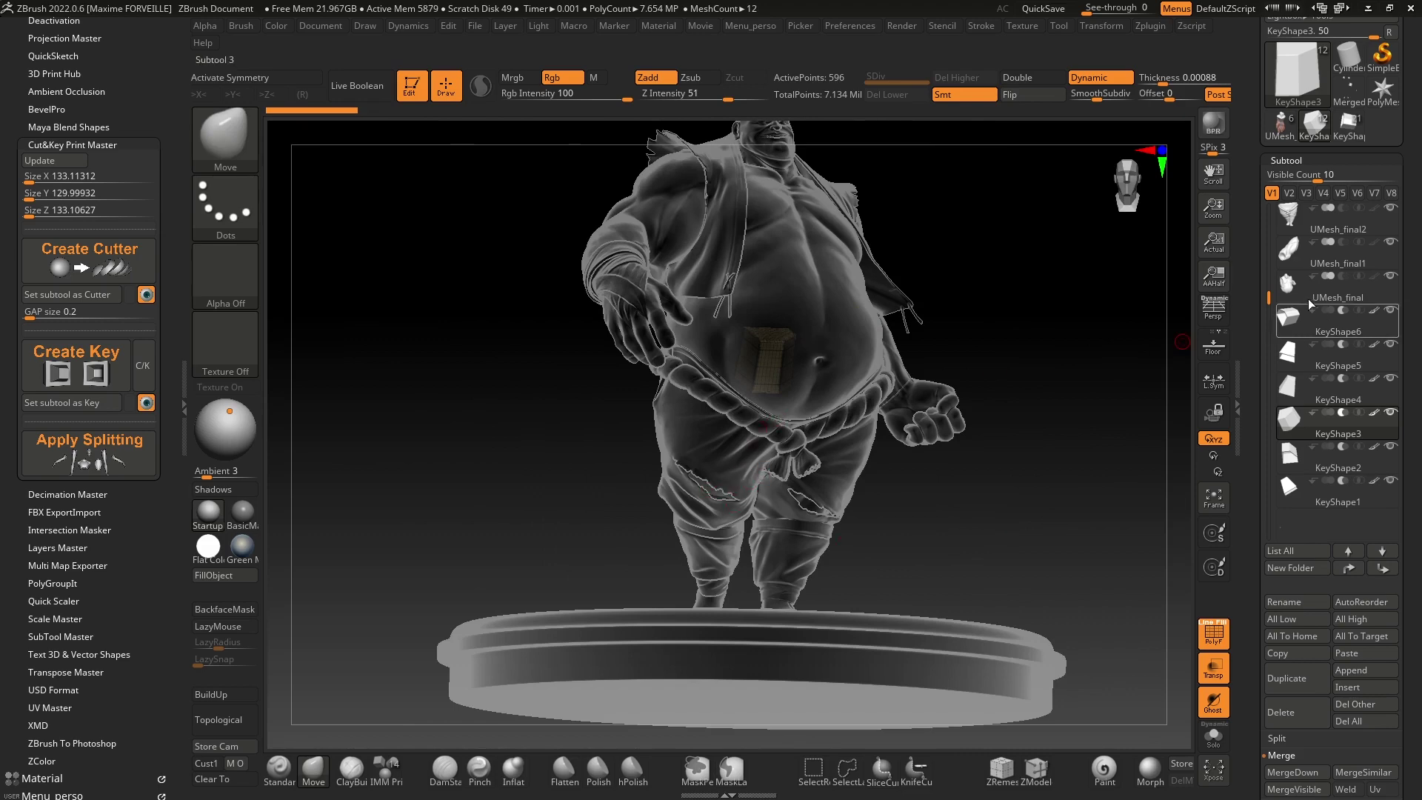
Step: Move the legs subtool UMesh_final2 directly below KeyShape3 in the subtool list
{"action": "left_click_drag", "start_coordinate": [1289, 231], "coordinate": [1290, 422]}
{"action": "left_click_drag", "start_coordinate": [1138, 373], "coordinate": [1134, 379]}
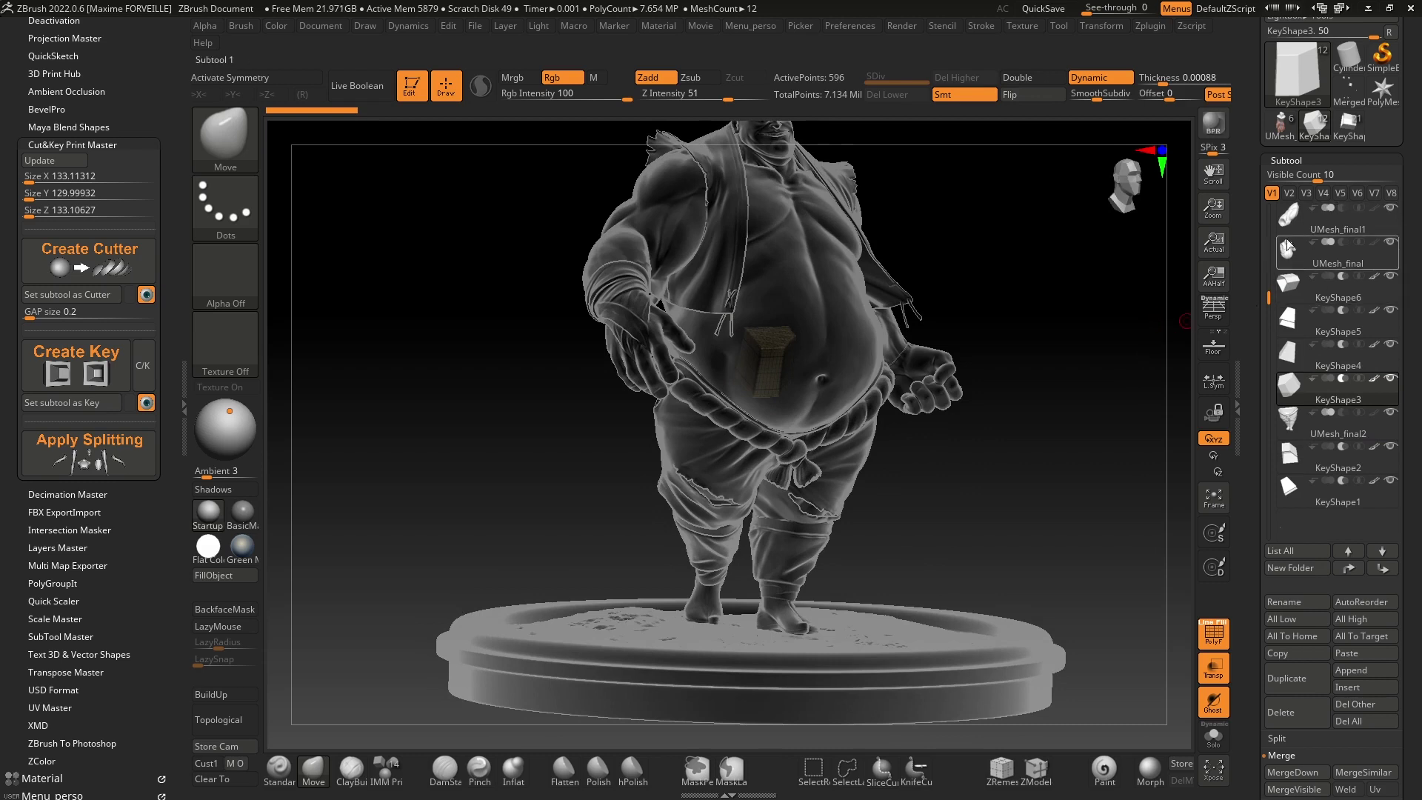
Step: Turn off transparency and polyframe display, and apply the splitting to the UMesh_Earthquake_3Dprint parts with their keys ordered in the subtool list
{"action": "left_click_drag", "start_coordinate": [1268, 298], "coordinate": [1250, 378]}
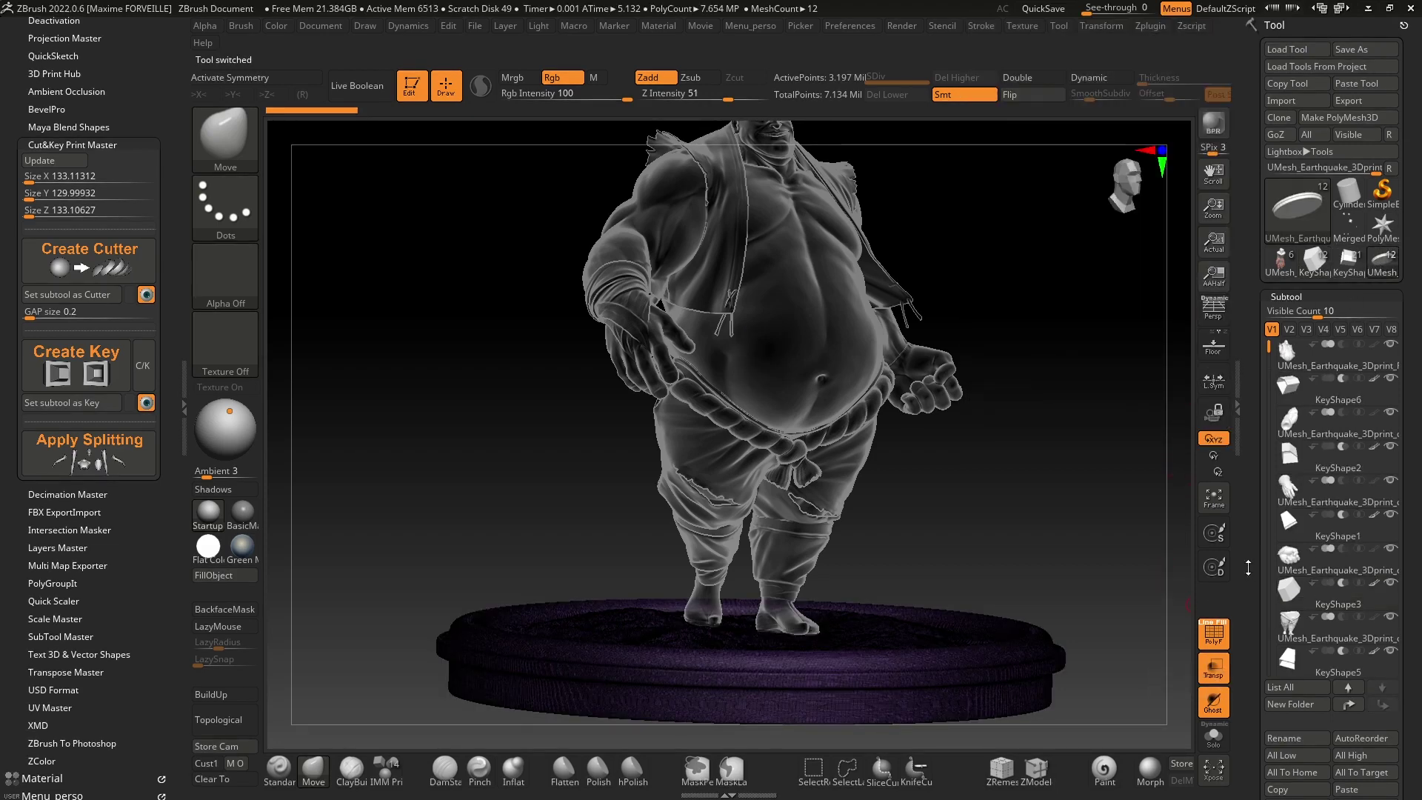
{"action": "scroll", "coordinate": [1296, 460], "scroll_direction": "down", "scroll_amount": 3}
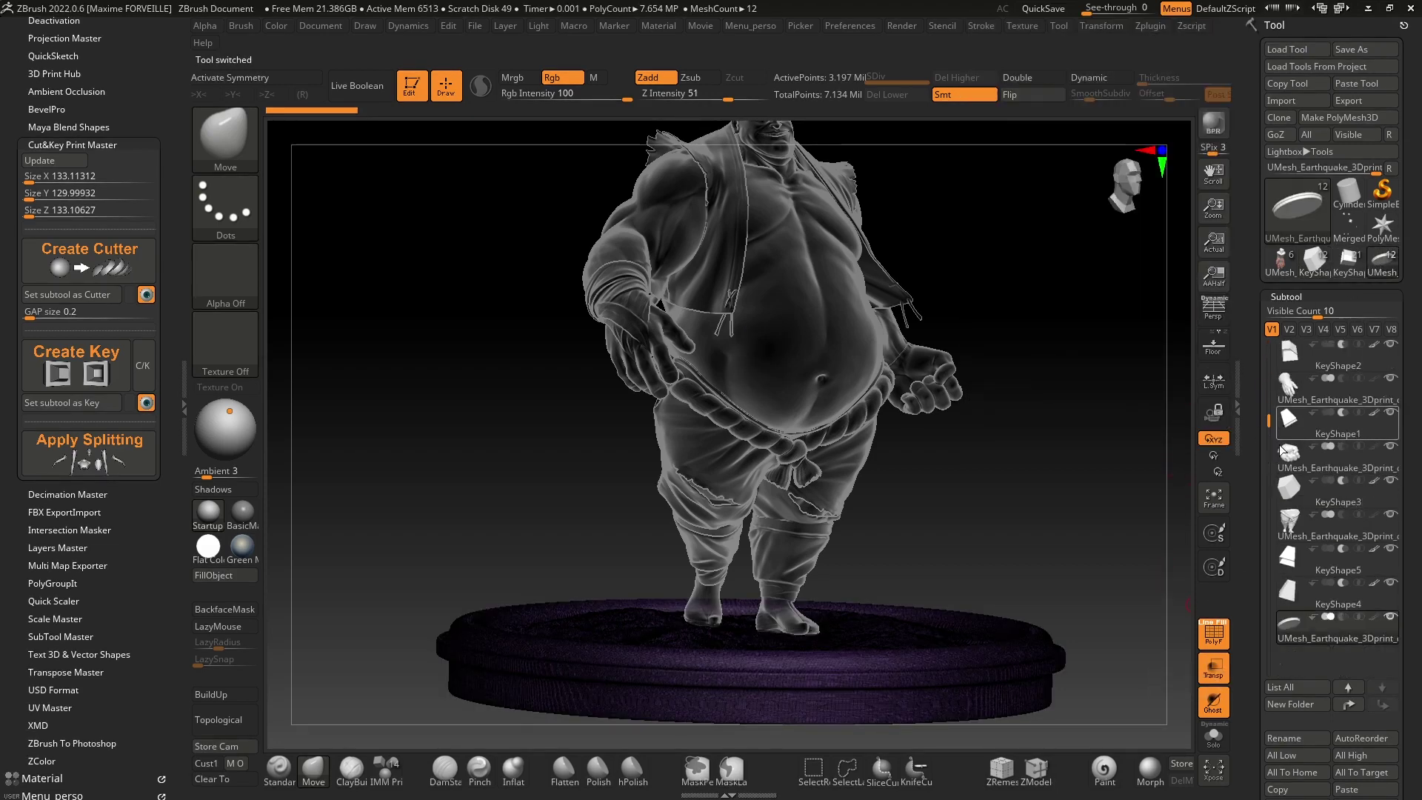
{"action": "right_click_drag", "start_coordinate": [1112, 460], "coordinate": [1116, 529], "text": "ctrl"}
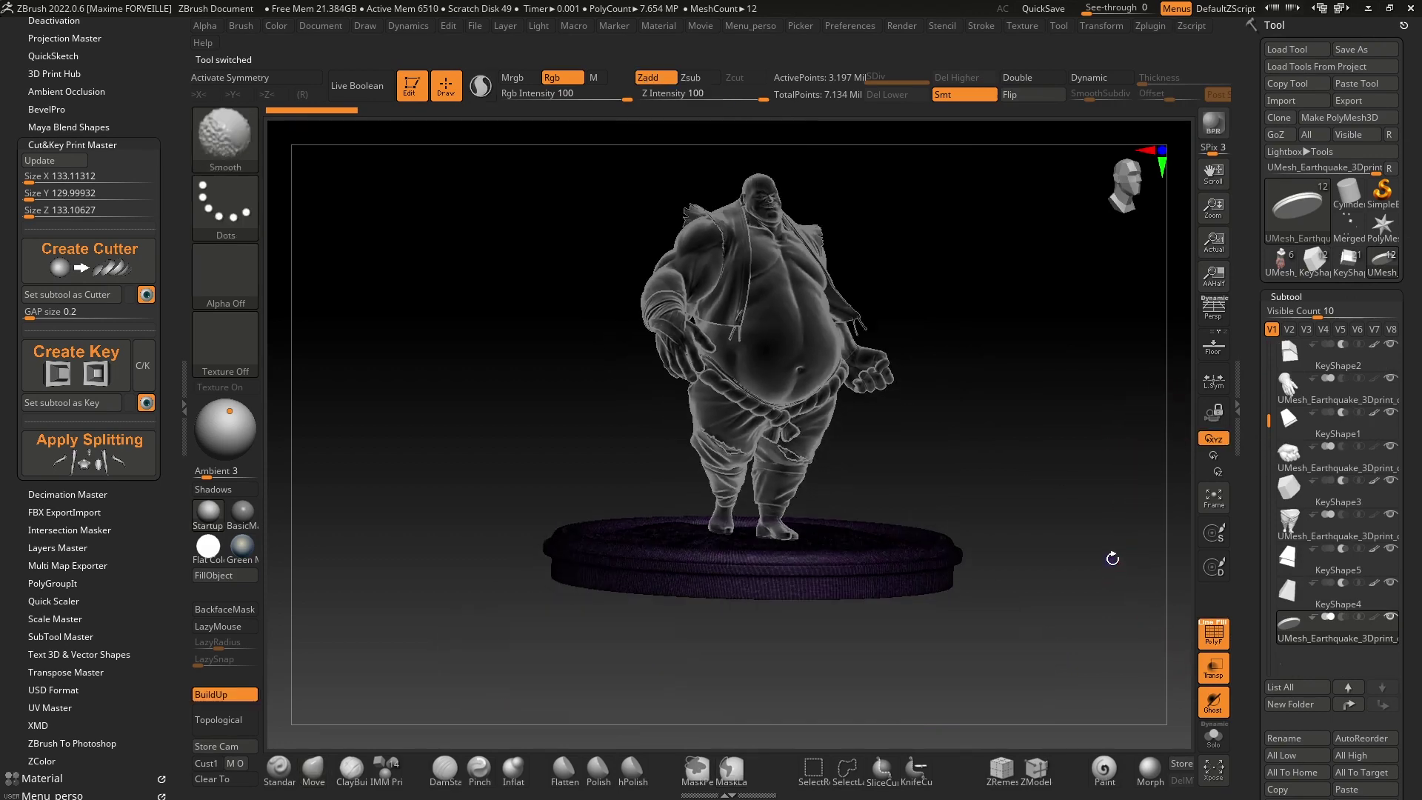
{"action": "left_click", "coordinate": [1213, 667]}
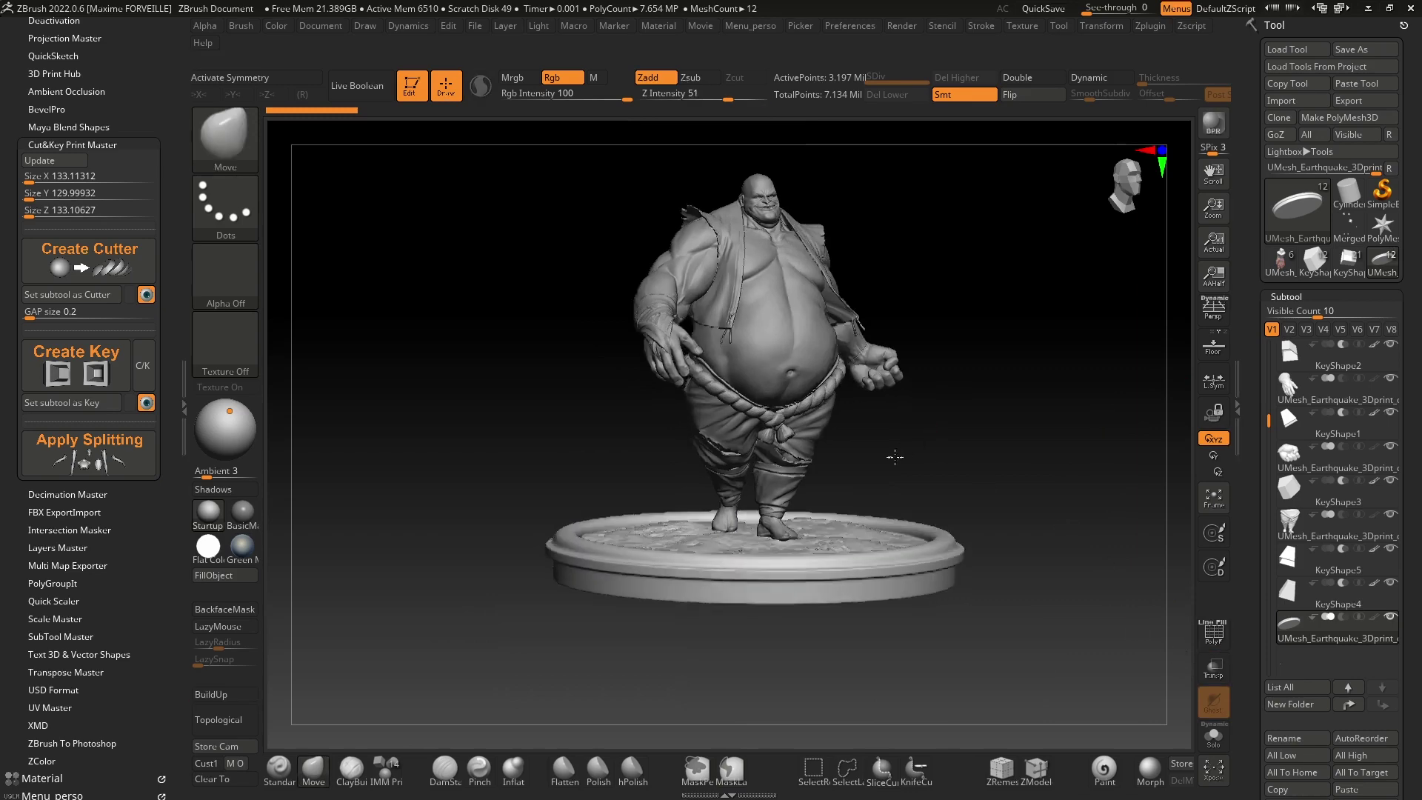
{"action": "mouse_move", "coordinate": [1269, 424]}
{"action": "left_mouse_down"}
{"action": "mouse_move", "coordinate": [1268, 359]}
{"action": "mouse_move", "coordinate": [1268, 398]}
{"action": "left_mouse_up"}
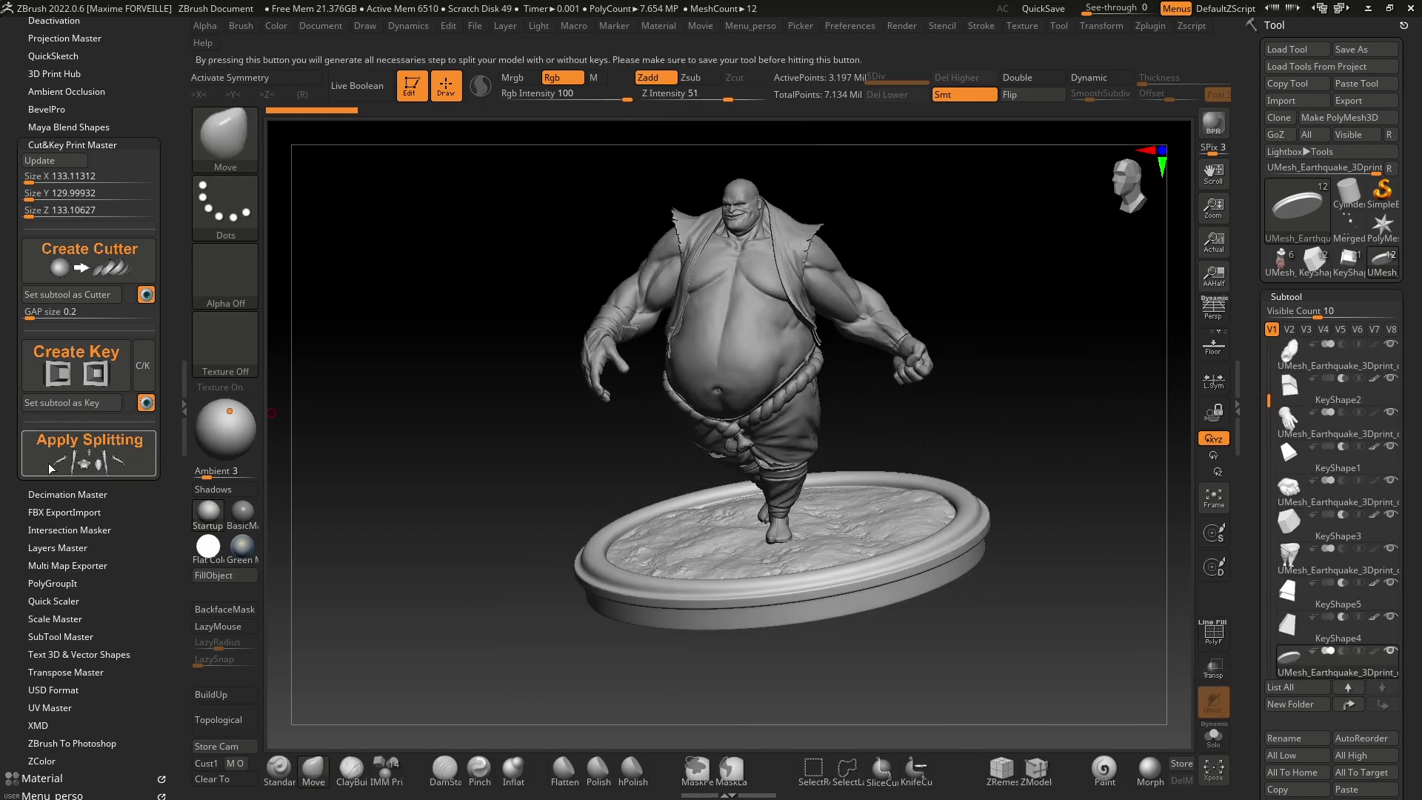
{"action": "left_click", "coordinate": [99, 457]}
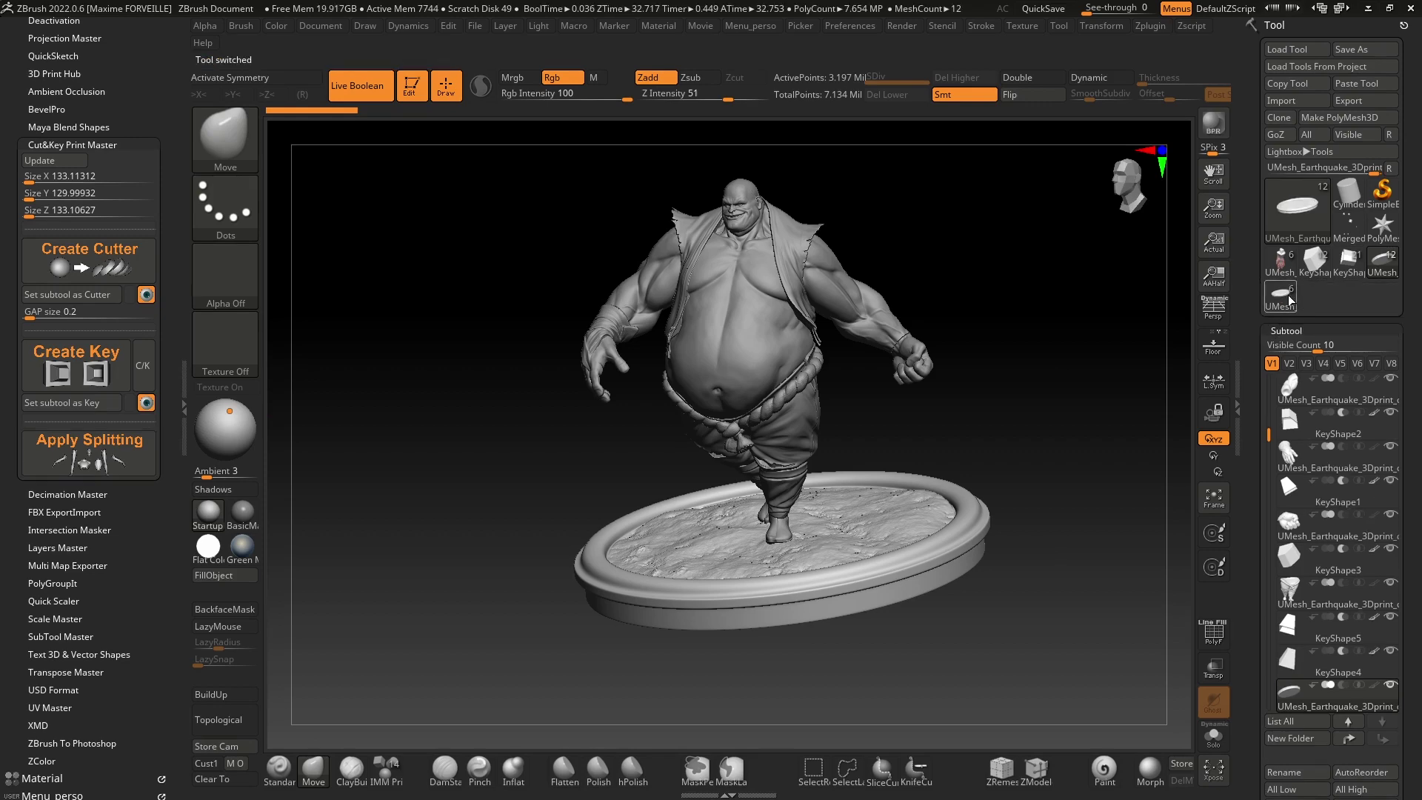
Step: Isolate the split parts in Solo mode and examine the keys on the base, the legs and the wrapped hand's wrist
{"action": "left_click", "coordinate": [1213, 736]}
{"action": "right_click_drag", "start_coordinate": [837, 534], "coordinate": [899, 591]}
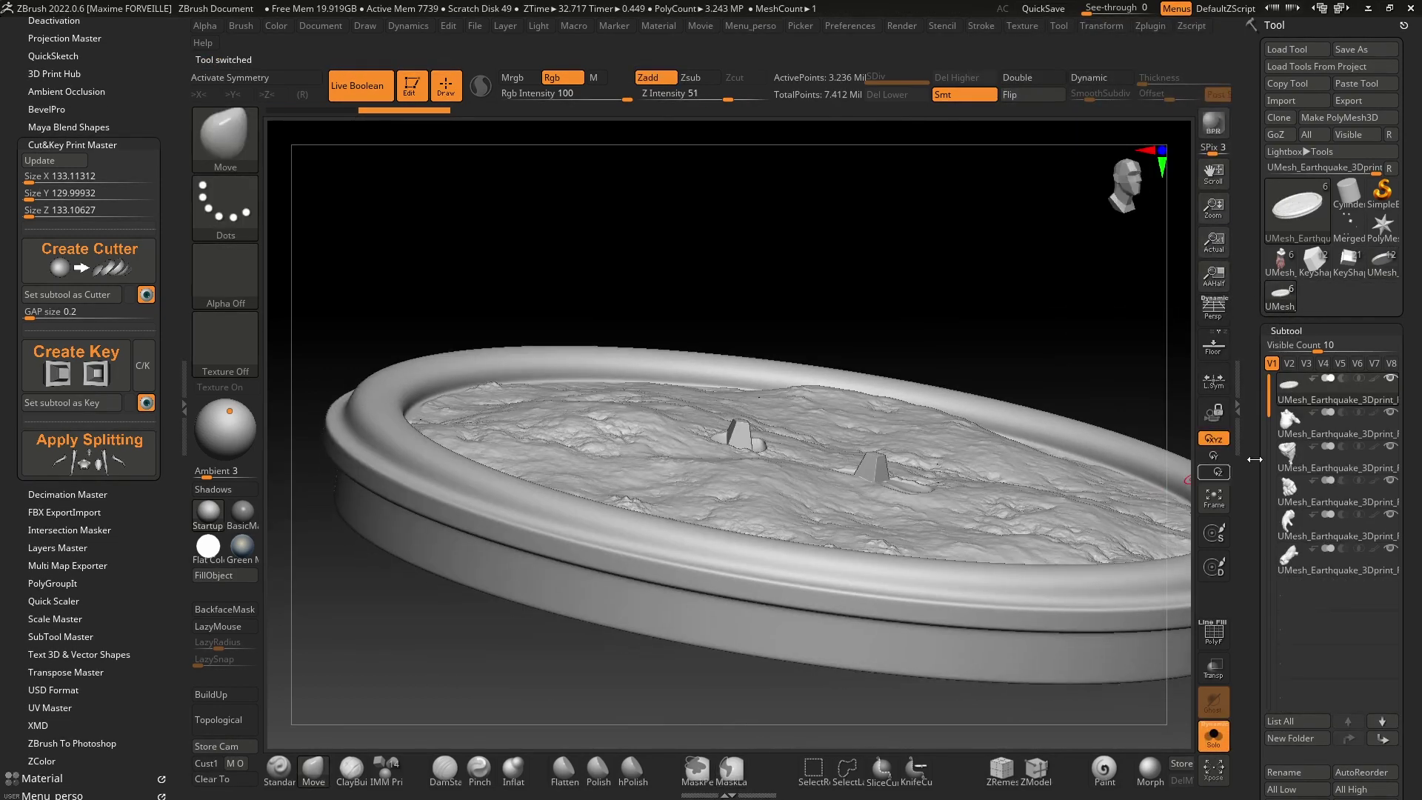
{"action": "left_click", "coordinate": [1286, 457]}
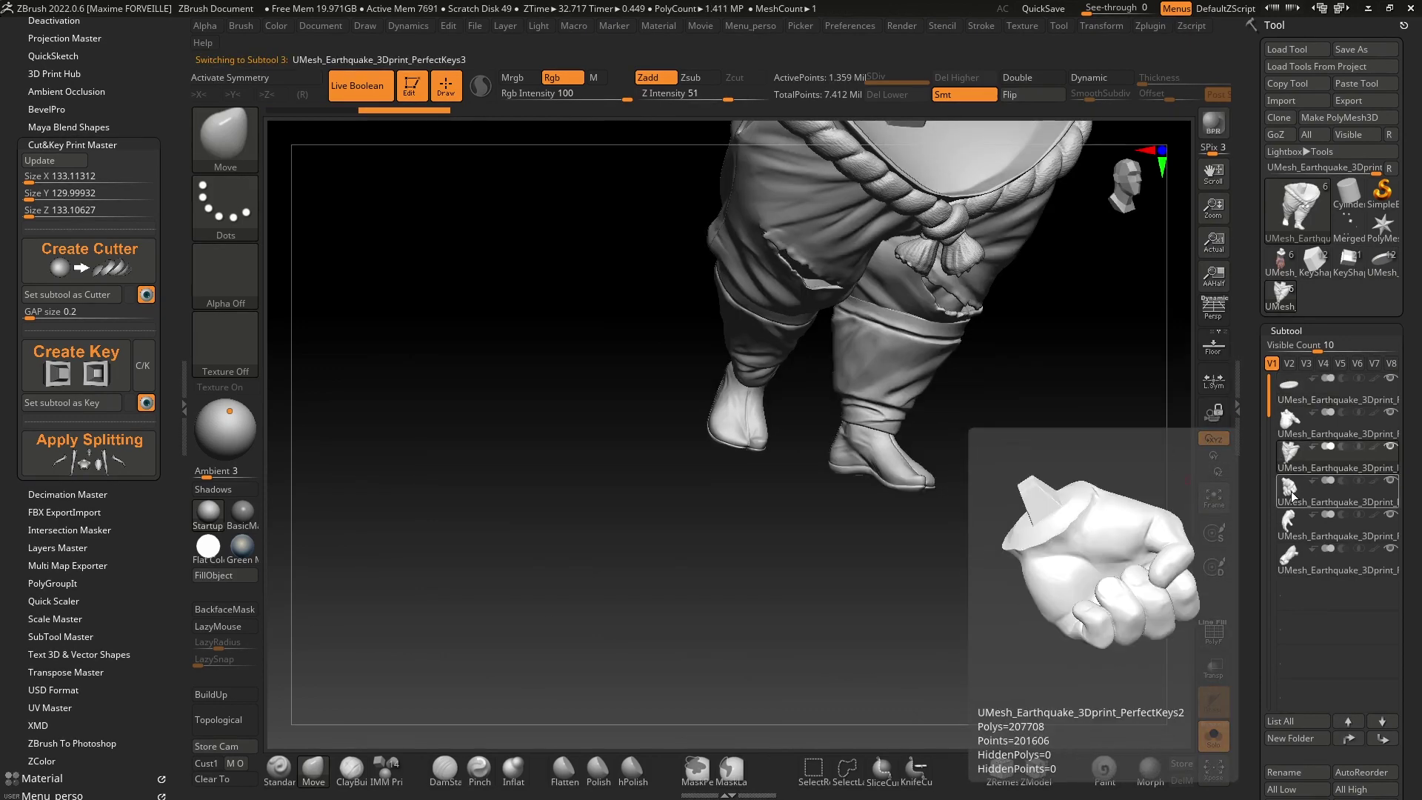
{"action": "left_click", "coordinate": [1288, 530]}
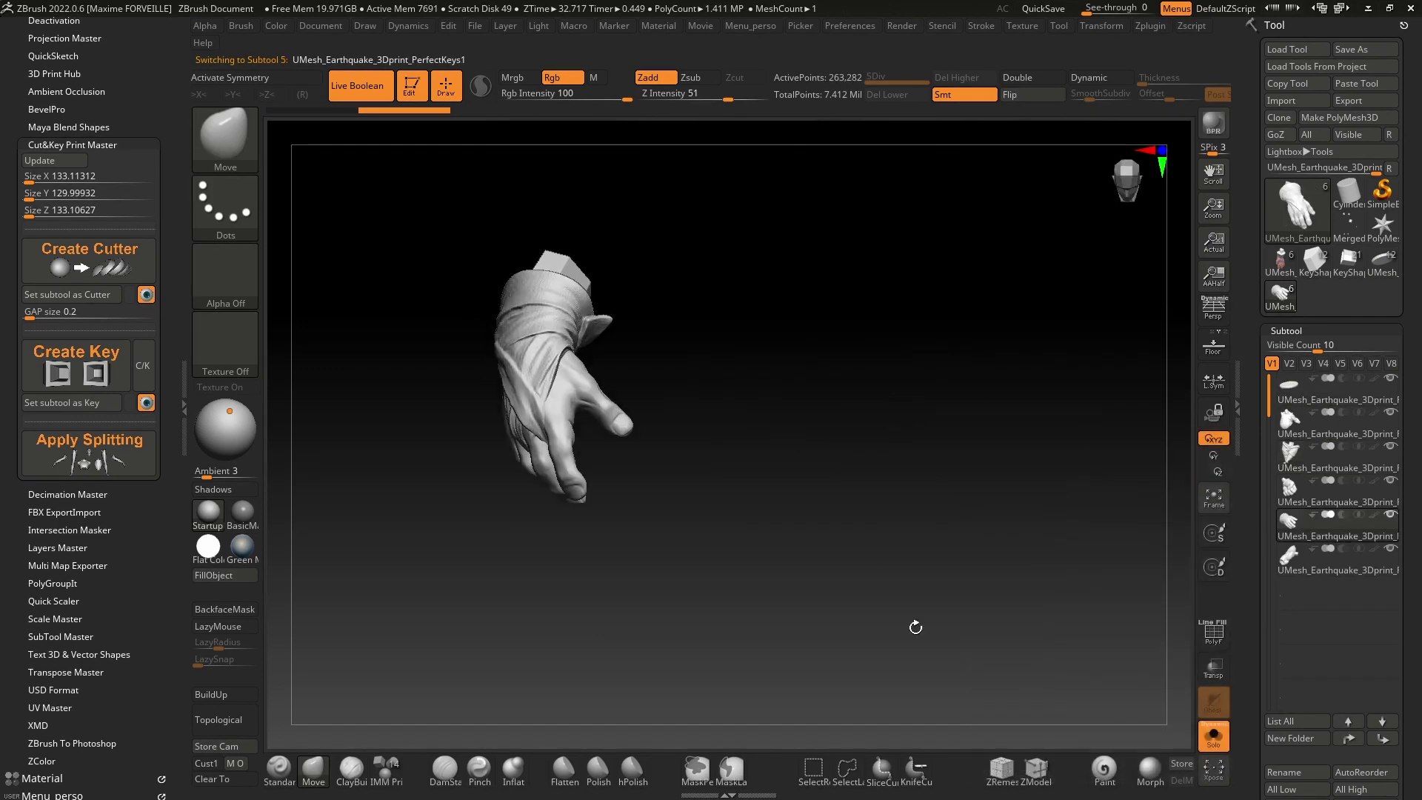
{"action": "left_click_drag", "start_coordinate": [914, 622], "coordinate": [636, 469]}
{"action": "mouse_move", "coordinate": [635, 470]}
{"action": "right_mouse_down", "text": "ctrl"}
{"action": "mouse_move", "coordinate": [775, 445]}
{"action": "mouse_move", "coordinate": [746, 451]}
{"action": "mouse_move", "coordinate": [807, 403]}
{"action": "right_mouse_up", "text": "ctrl"}
{"action": "mouse_move", "coordinate": [886, 400]}
{"action": "left_mouse_down", "text": "shift"}
{"action": "mouse_move", "coordinate": [840, 454]}
{"action": "mouse_move", "coordinate": [919, 371]}
{"action": "mouse_move", "coordinate": [815, 511]}
{"action": "mouse_move", "coordinate": [726, 563]}
{"action": "mouse_move", "coordinate": [650, 439]}
{"action": "left_mouse_up", "text": "shift"}
{"action": "key", "text": "ctrl+z"}
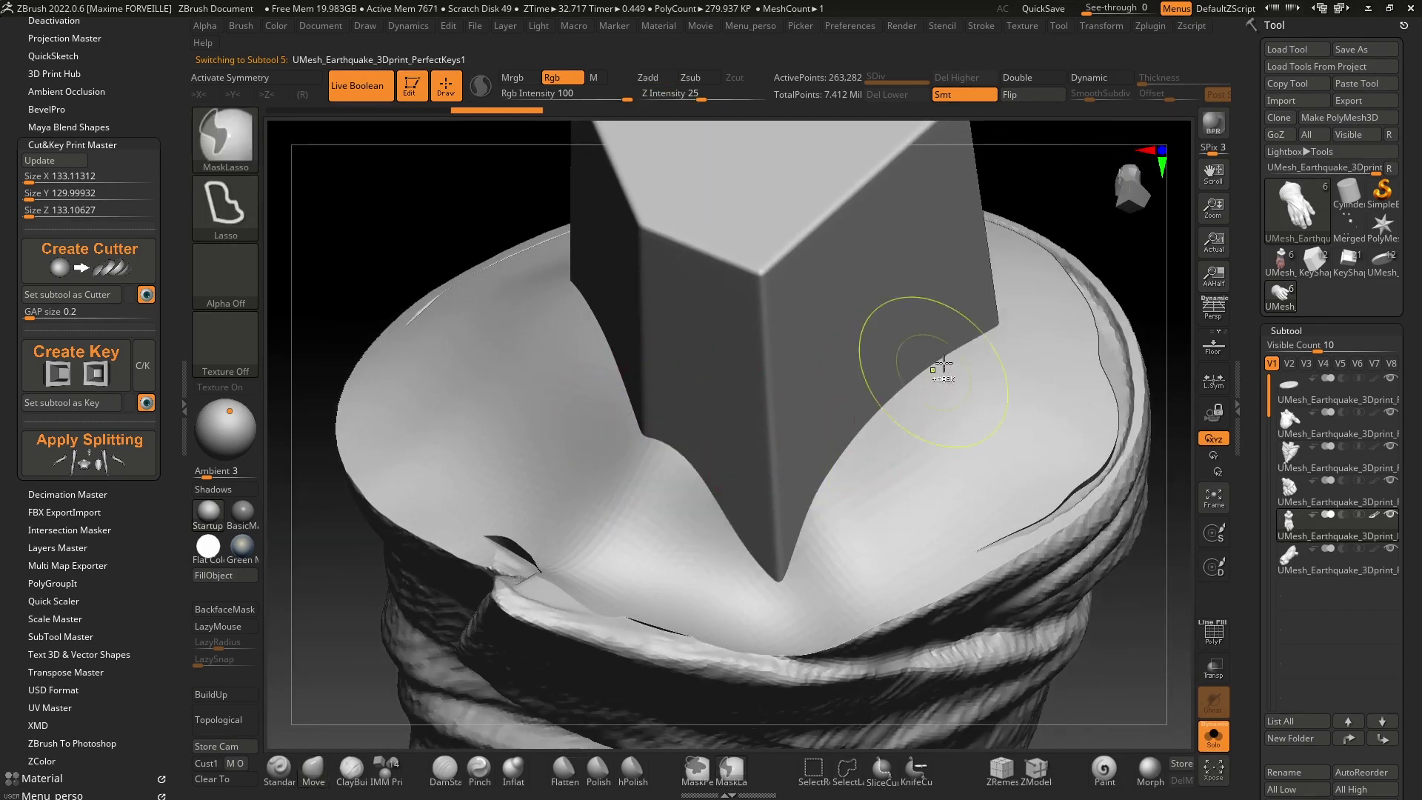
{"action": "mouse_move", "coordinate": [943, 368]}
{"action": "right_mouse_down", "text": "ctrl"}
{"action": "mouse_move", "coordinate": [911, 326]}
{"action": "mouse_move", "coordinate": [872, 365]}
{"action": "mouse_move", "coordinate": [1060, 419]}
{"action": "right_mouse_up", "text": "ctrl"}
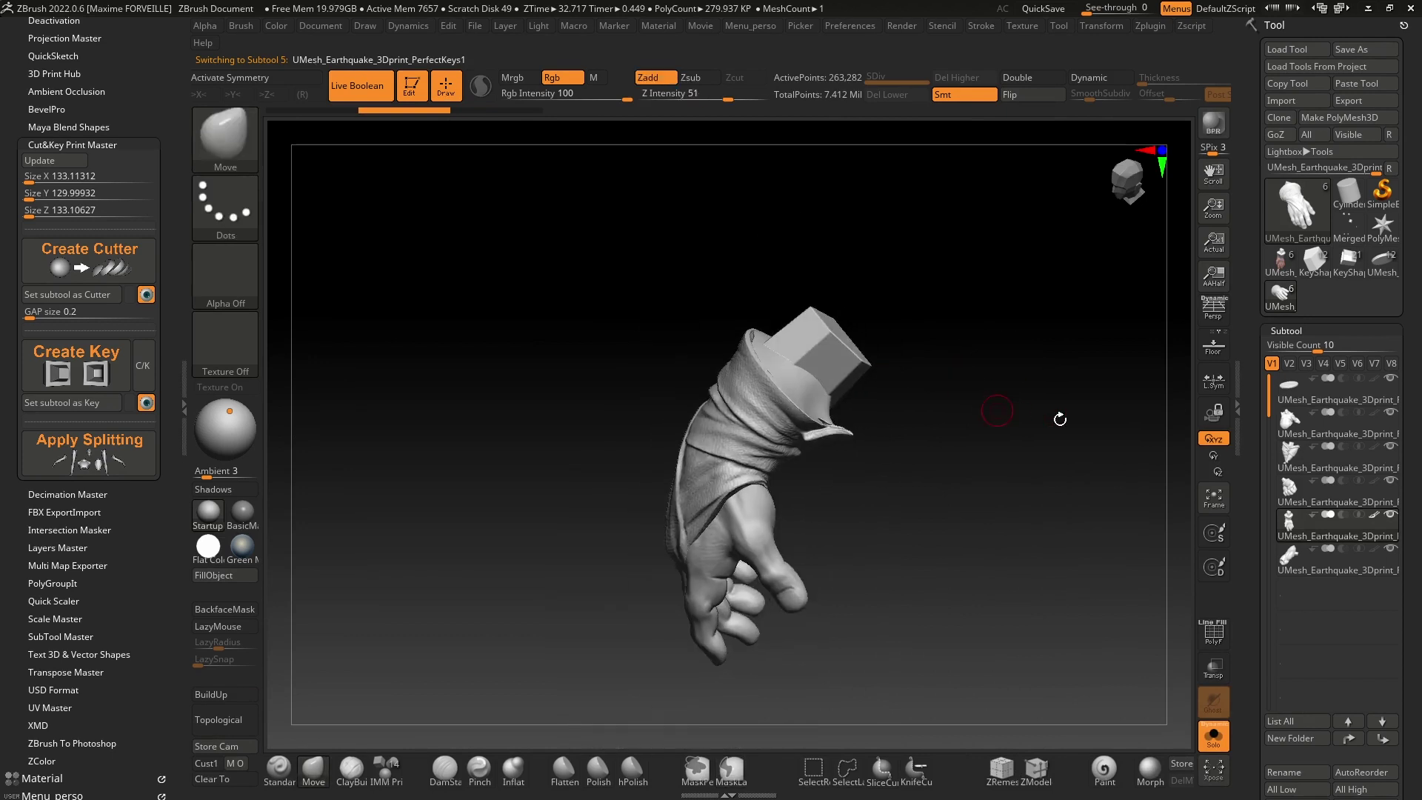
Step: Examine the key in the waist opening of the legs and the key on the wrist of the closed fist
{"action": "left_click", "coordinate": [1283, 463]}
{"action": "right_click_drag", "start_coordinate": [962, 397], "coordinate": [1091, 432]}
{"action": "key", "text": "Down"}
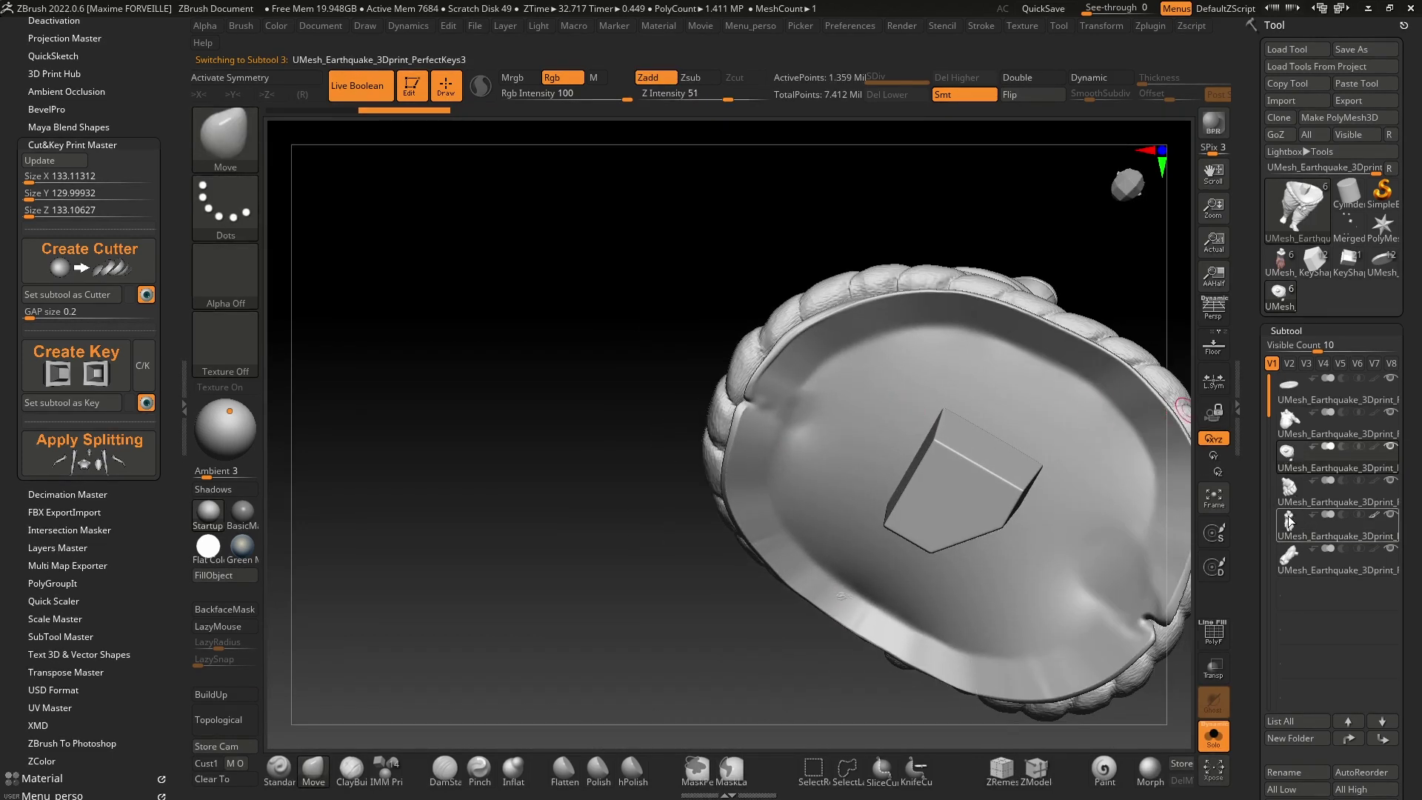
{"action": "key", "text": "f"}
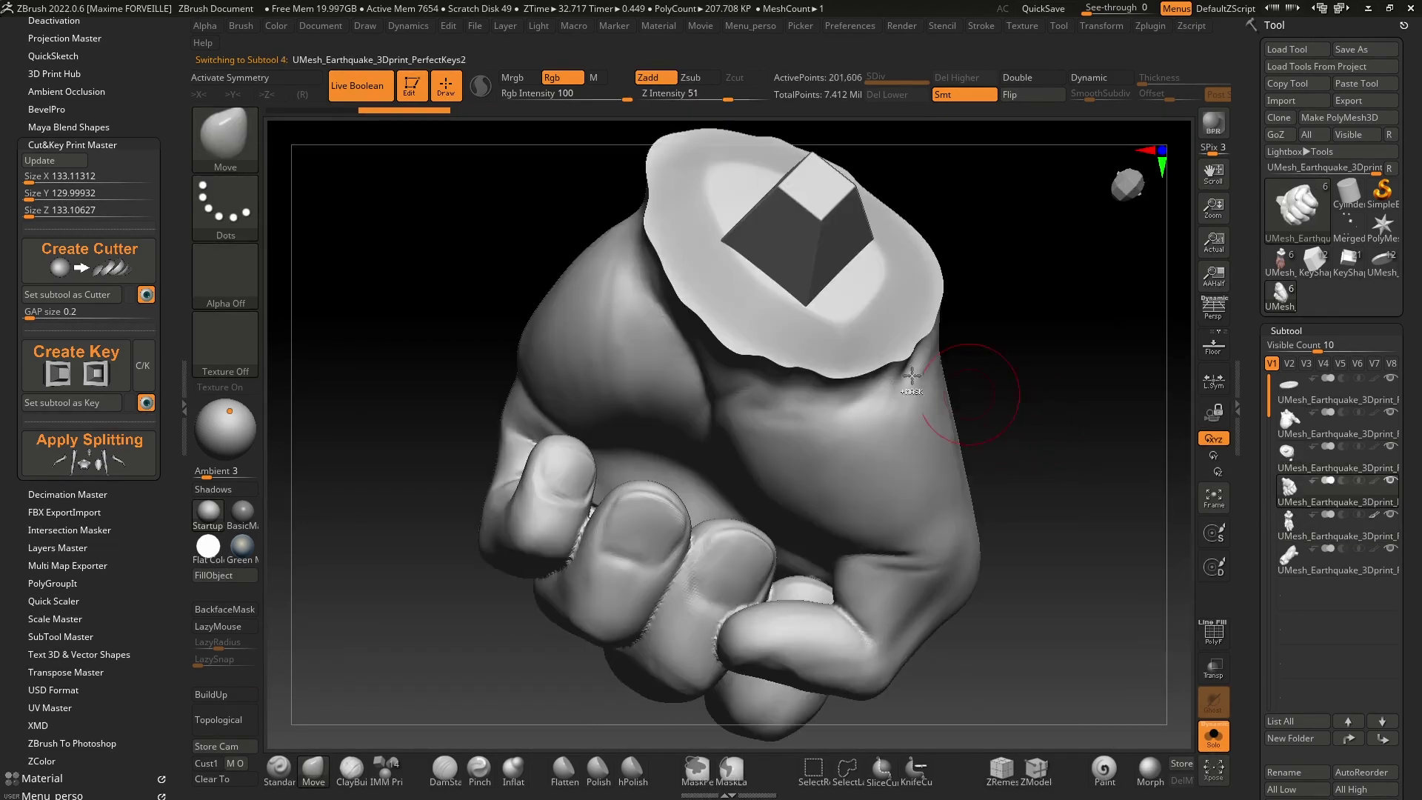
{"action": "mouse_move", "coordinate": [911, 375]}
{"action": "right_mouse_down", "text": "ctrl"}
{"action": "mouse_move", "coordinate": [832, 308]}
{"action": "mouse_move", "coordinate": [873, 412]}
{"action": "right_mouse_up", "text": "ctrl"}
{"action": "right_click_drag", "start_coordinate": [873, 411], "coordinate": [852, 342], "text": "ctrl"}
Step: Show the whole split character outside Solo mode and examine how the parts fit from several angles
{"action": "left_click", "coordinate": [1212, 744]}
{"action": "right_click_drag", "start_coordinate": [1124, 546], "coordinate": [945, 408], "text": "ctrl"}
{"action": "right_click_drag", "start_coordinate": [811, 311], "coordinate": [746, 315]}
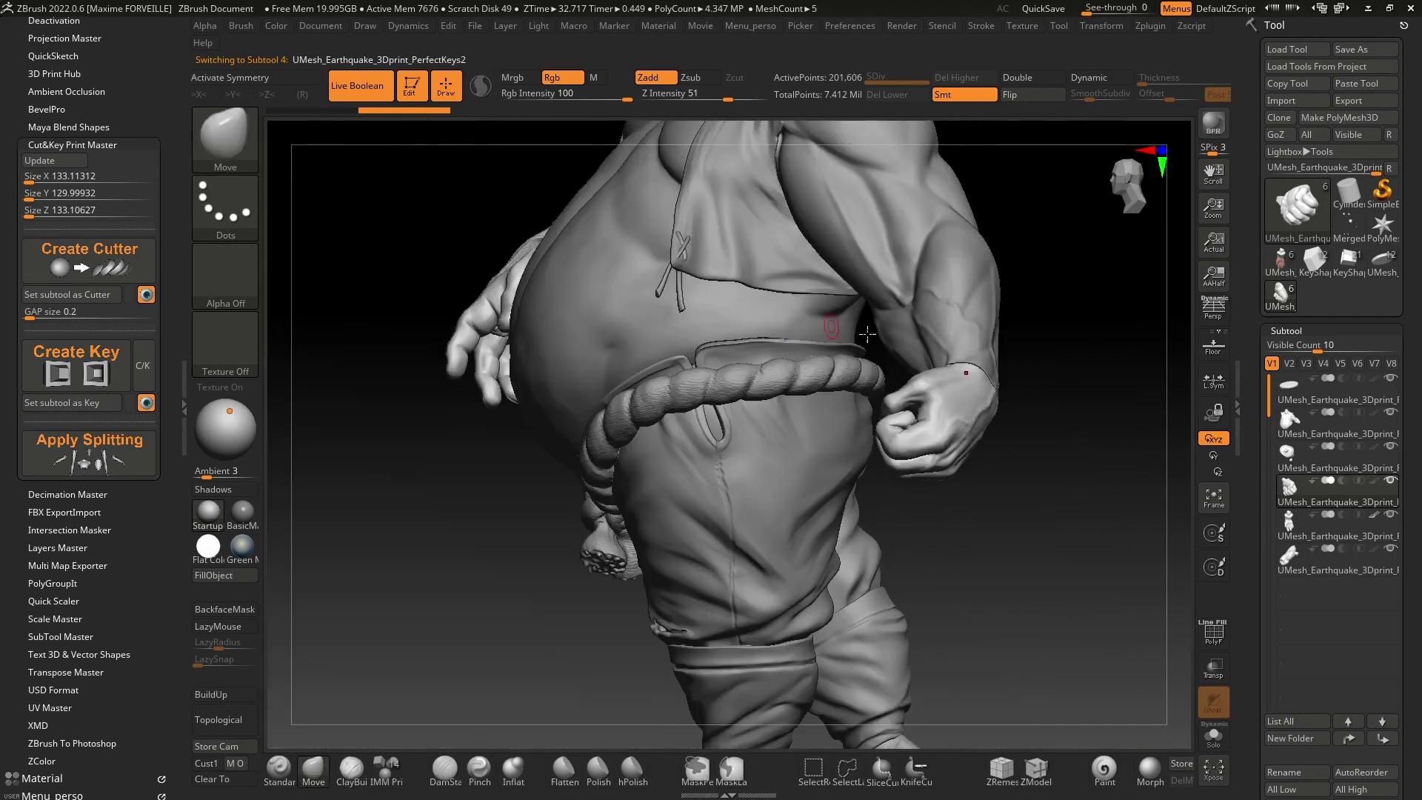
{"action": "right_click_drag", "start_coordinate": [852, 327], "coordinate": [805, 382], "text": "ctrl"}
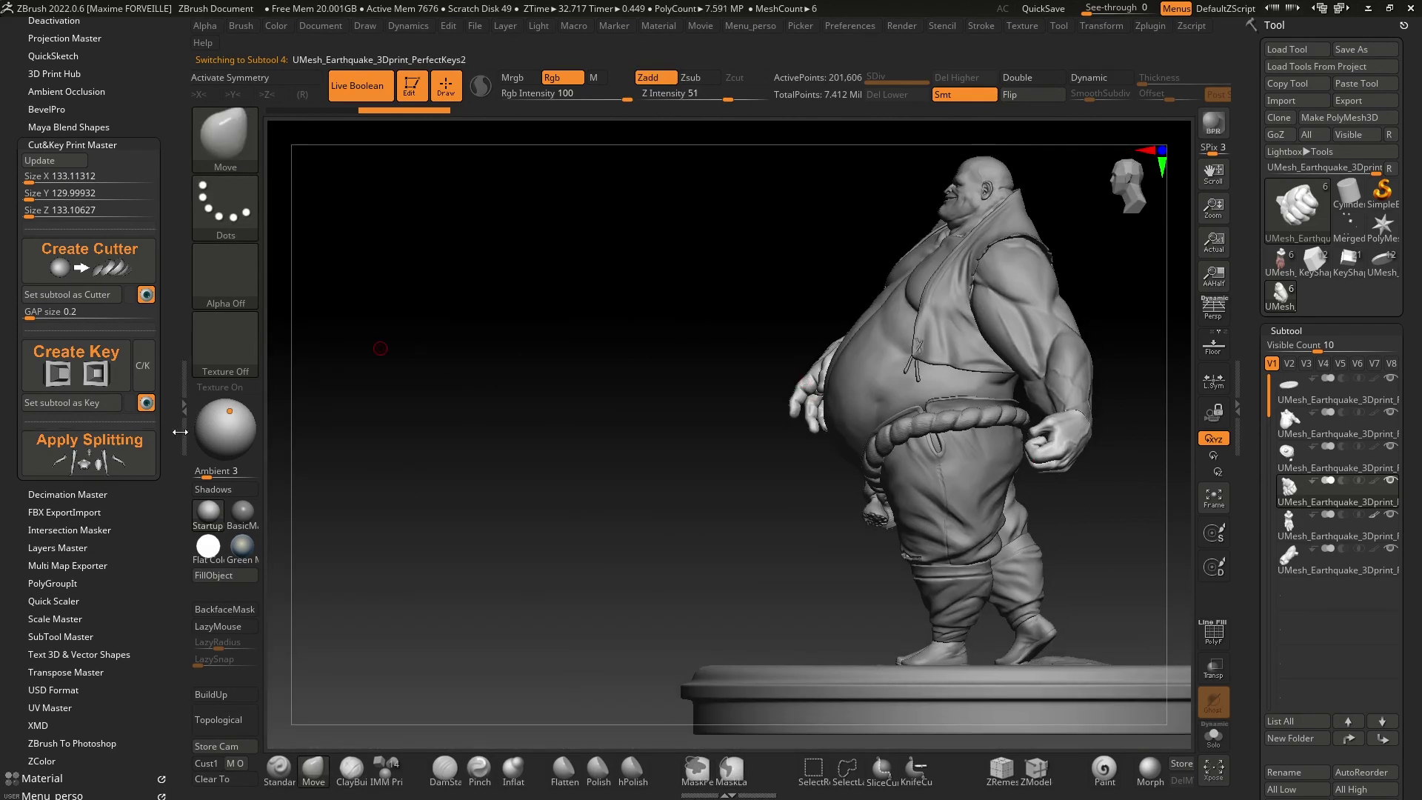
{"action": "left_click", "coordinate": [89, 449]}
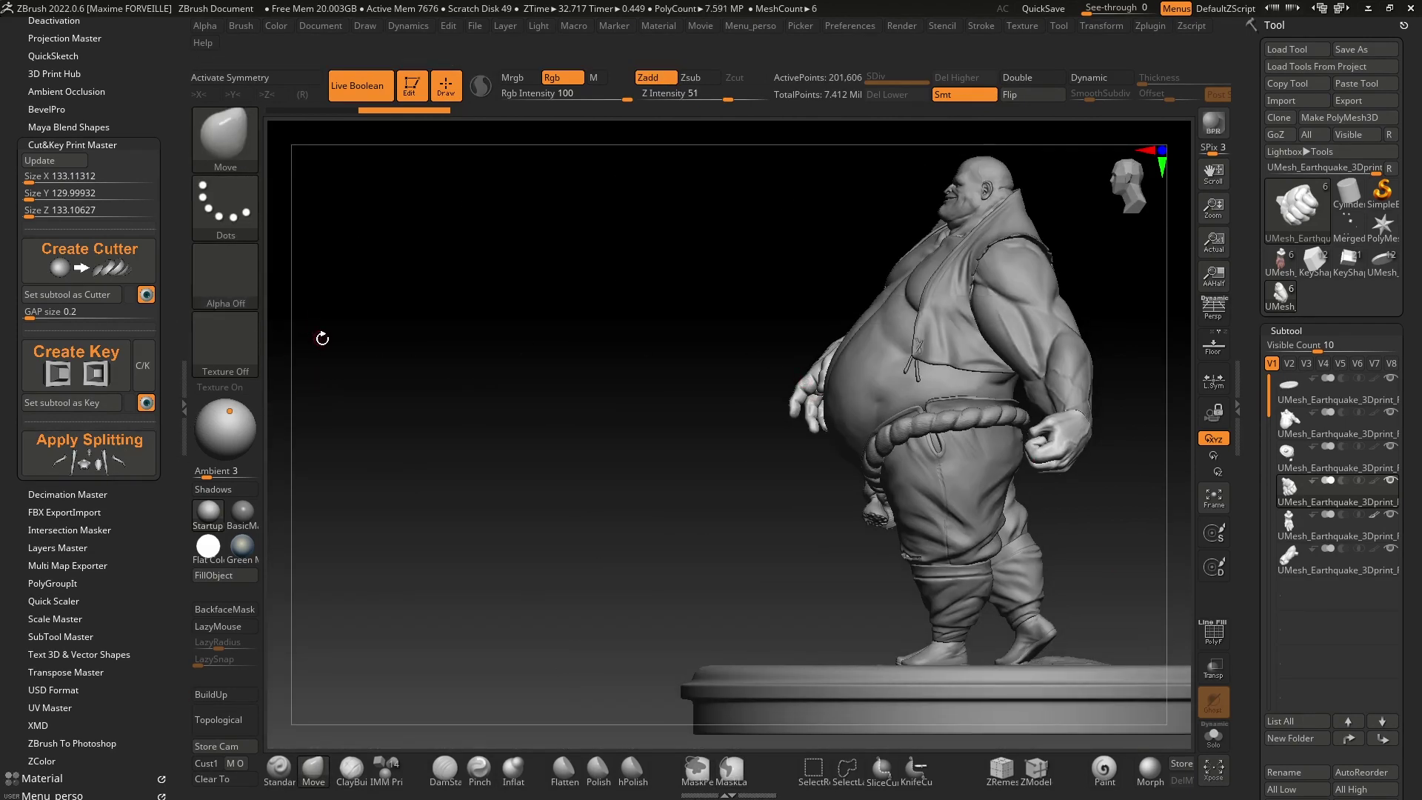
{"action": "right_click_drag", "start_coordinate": [595, 327], "coordinate": [756, 341]}
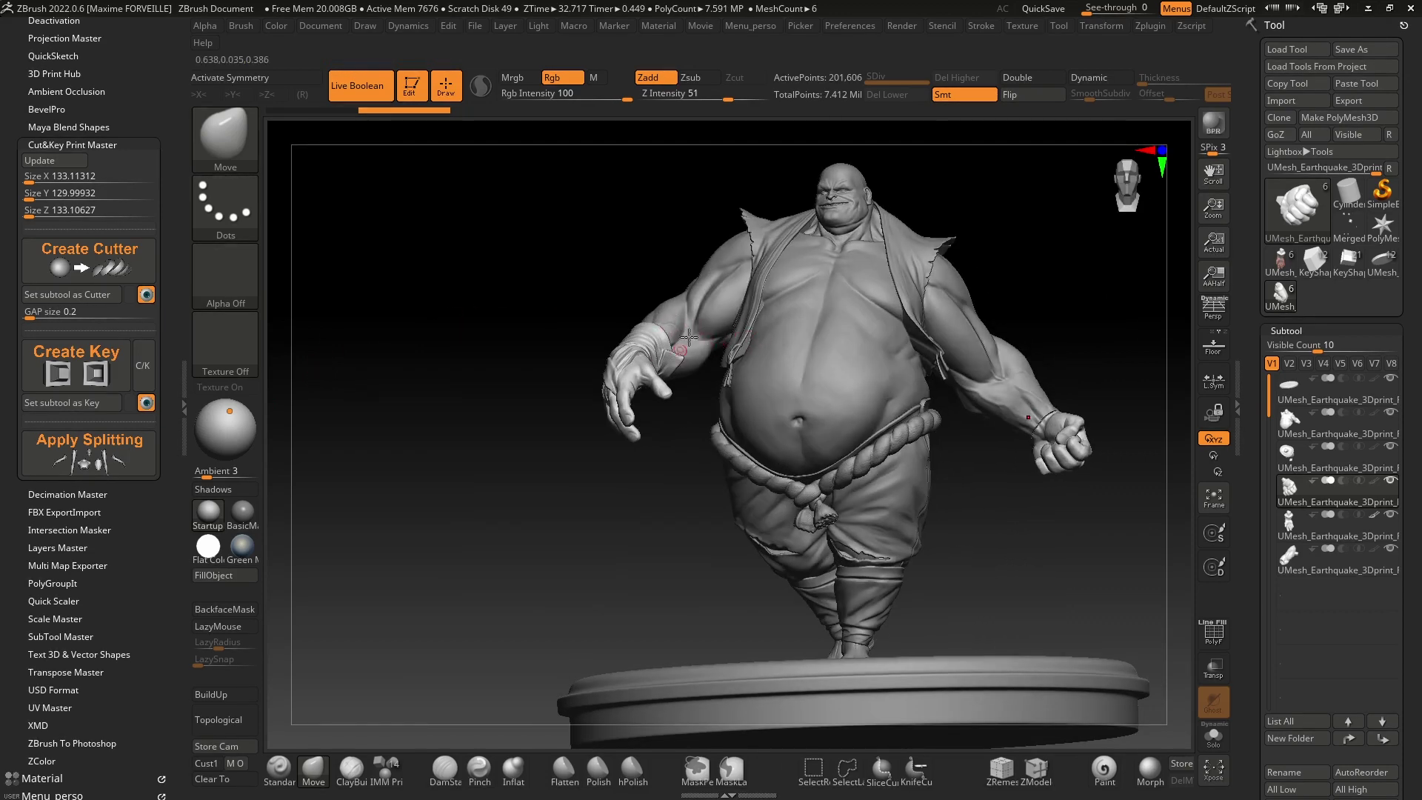
{"action": "right_click_drag", "start_coordinate": [700, 311], "coordinate": [709, 339]}
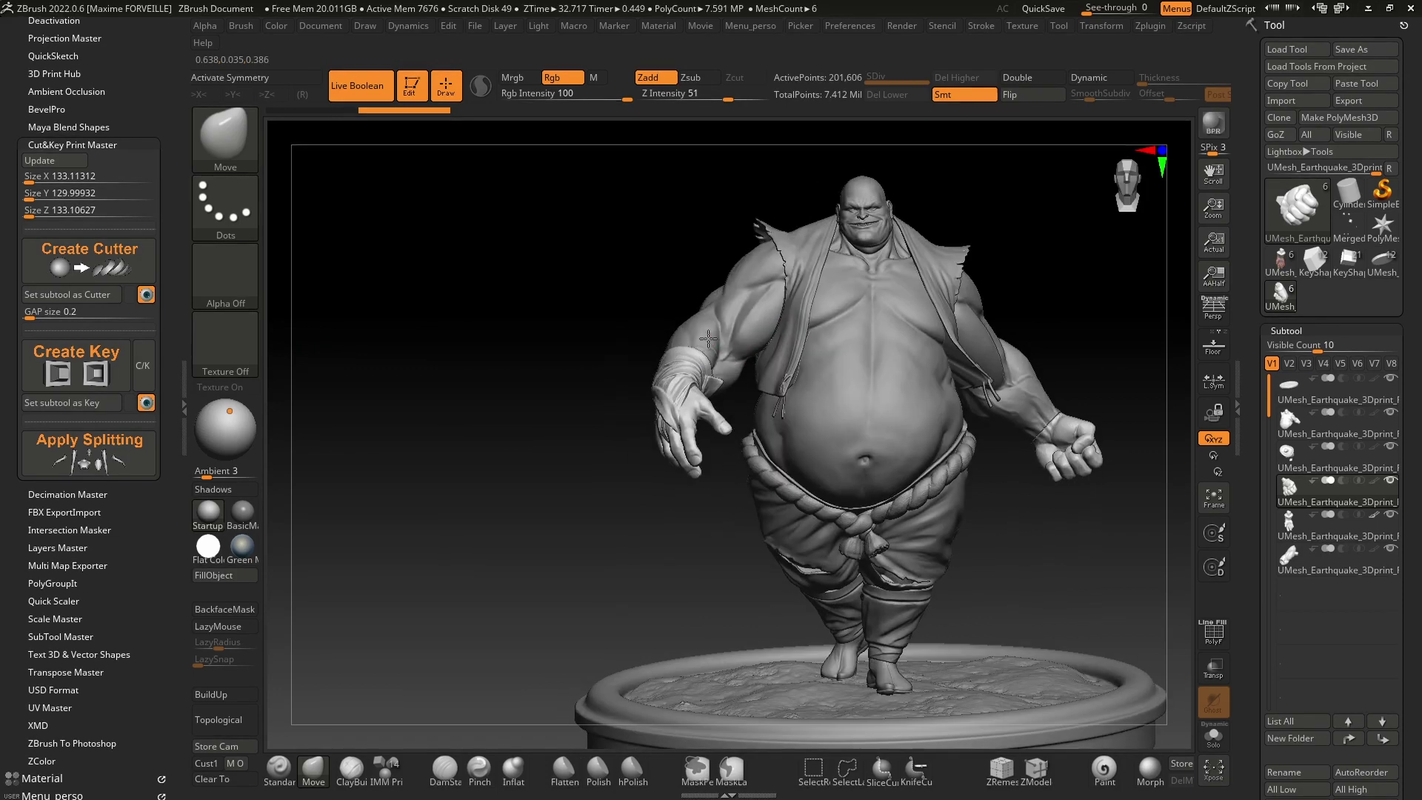
{"action": "mouse_move", "coordinate": [821, 285]}
{"action": "right_mouse_down", "text": "ctrl"}
{"action": "mouse_move", "coordinate": [864, 317]}
{"action": "mouse_move", "coordinate": [1025, 254]}
{"action": "mouse_move", "coordinate": [1176, 259]}
{"action": "right_mouse_up", "text": "ctrl"}
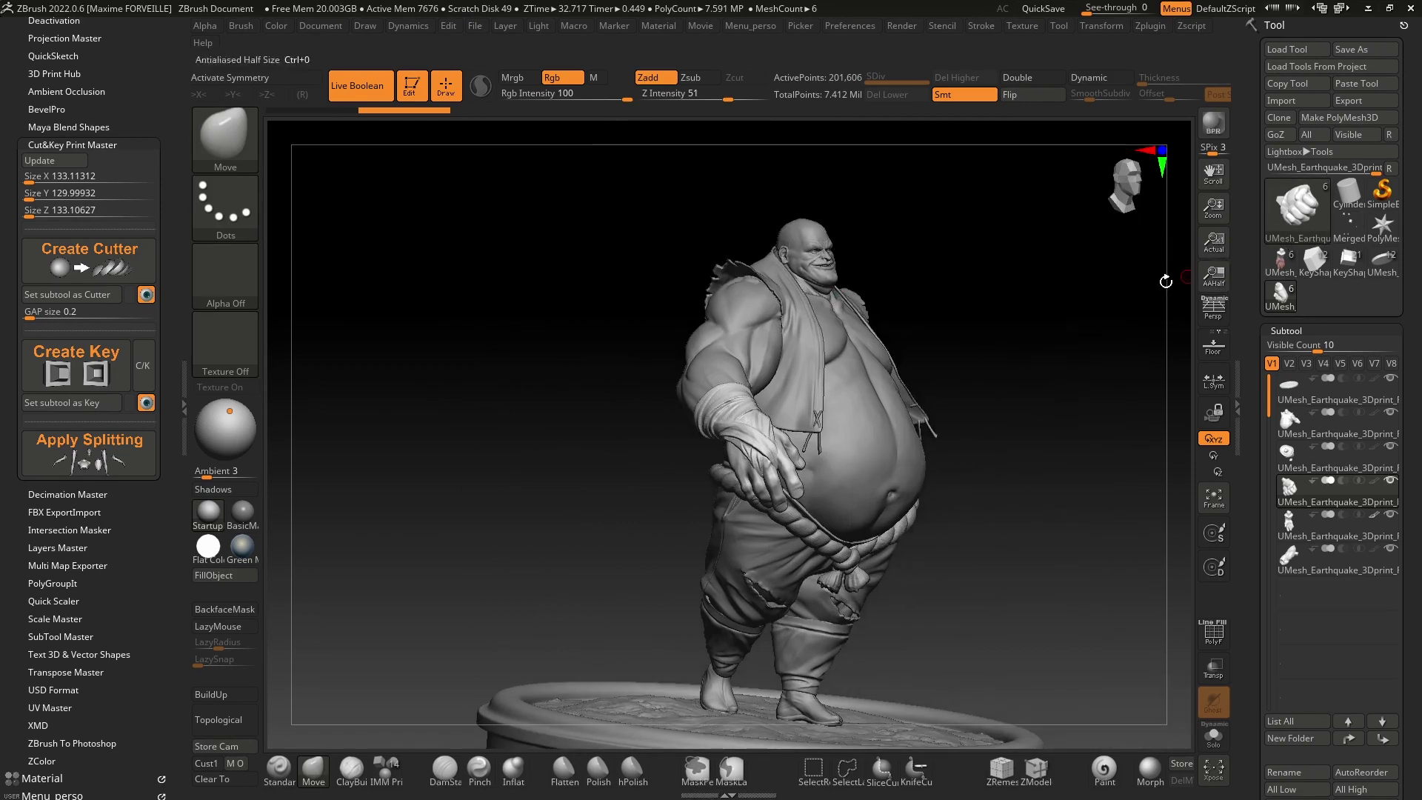
{"action": "right_click_drag", "start_coordinate": [969, 332], "coordinate": [892, 329]}
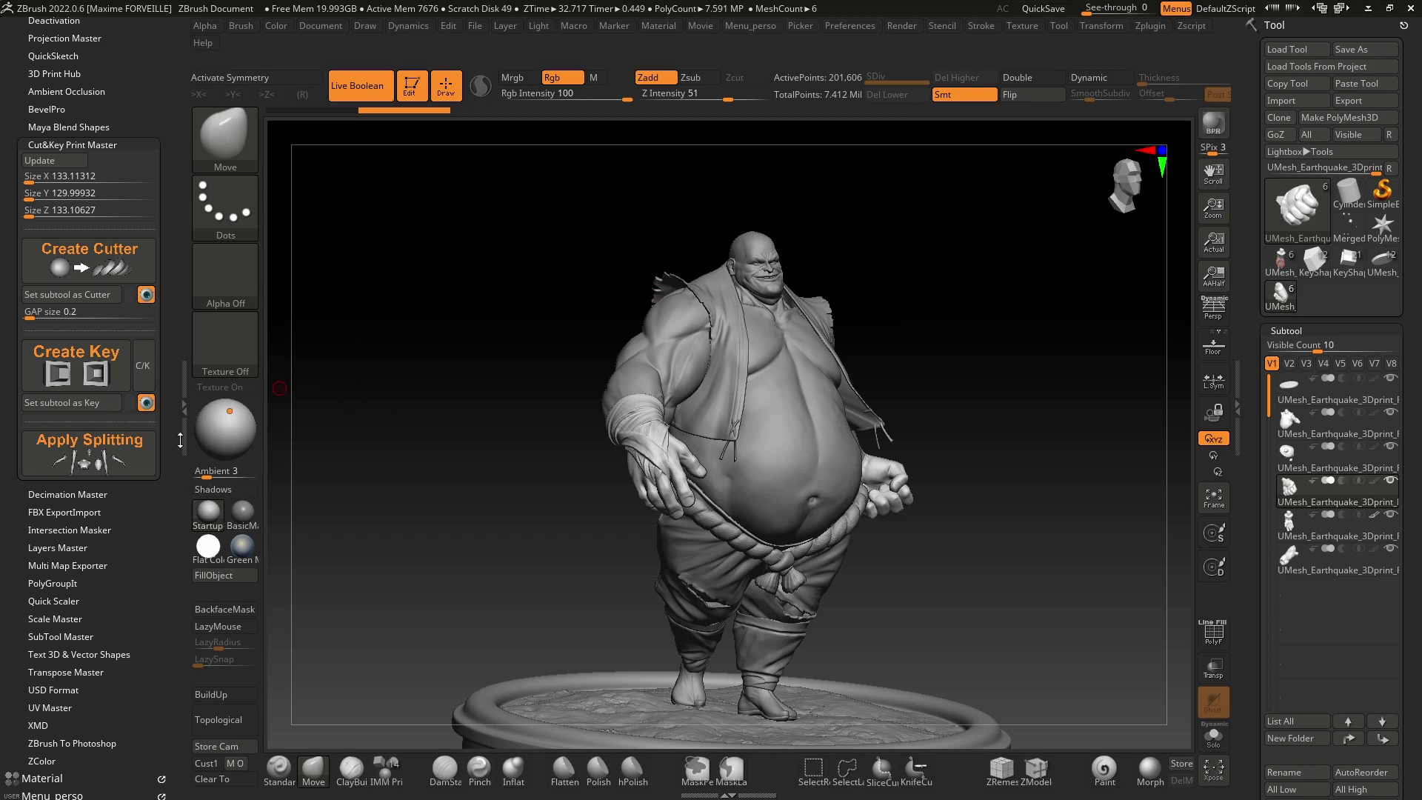
{"action": "right_click_drag", "start_coordinate": [492, 357], "coordinate": [582, 361], "text": "alt"}
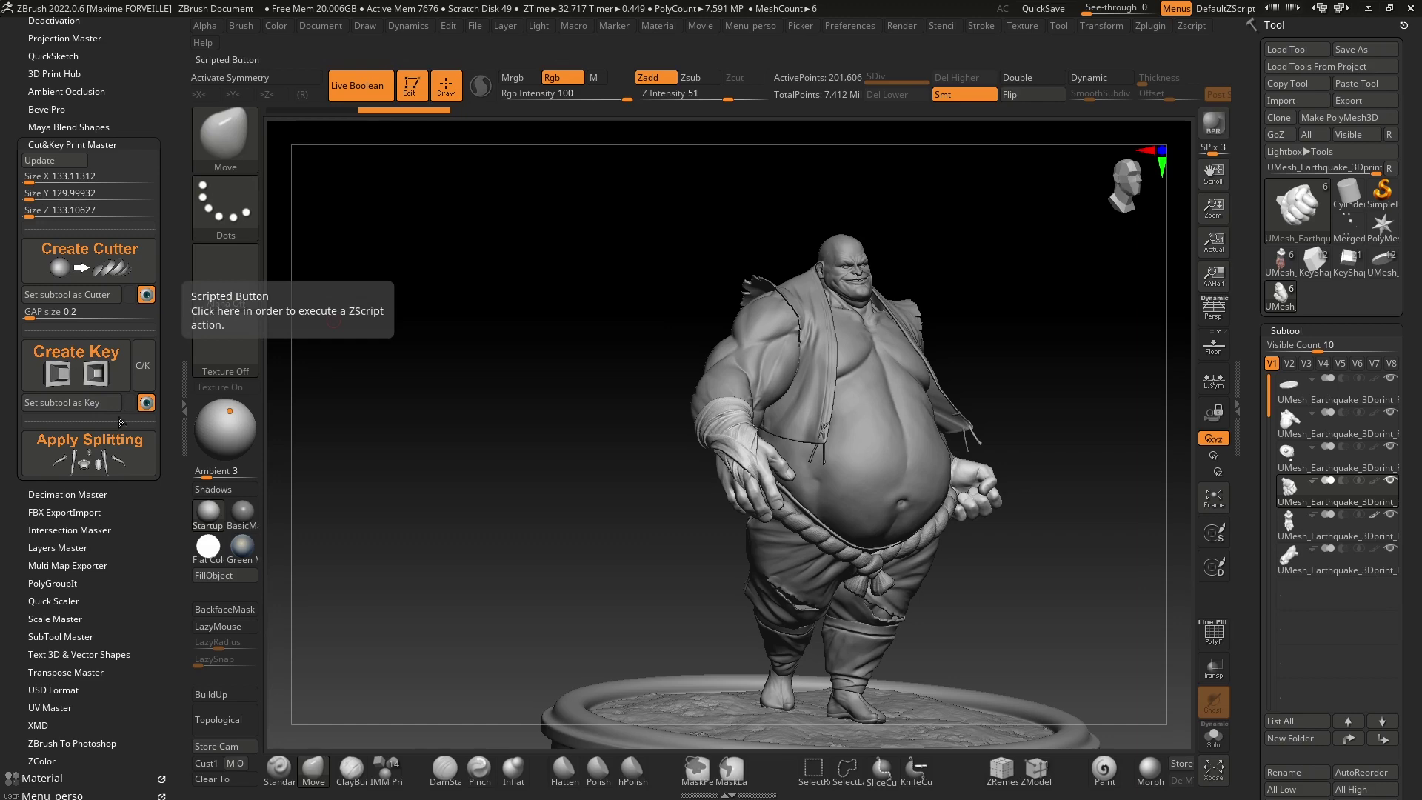
Step: Insert a Sphere3D subtool below the fist part and turn it into a key shape
{"action": "left_click_drag", "start_coordinate": [1259, 623], "coordinate": [1280, 497]}
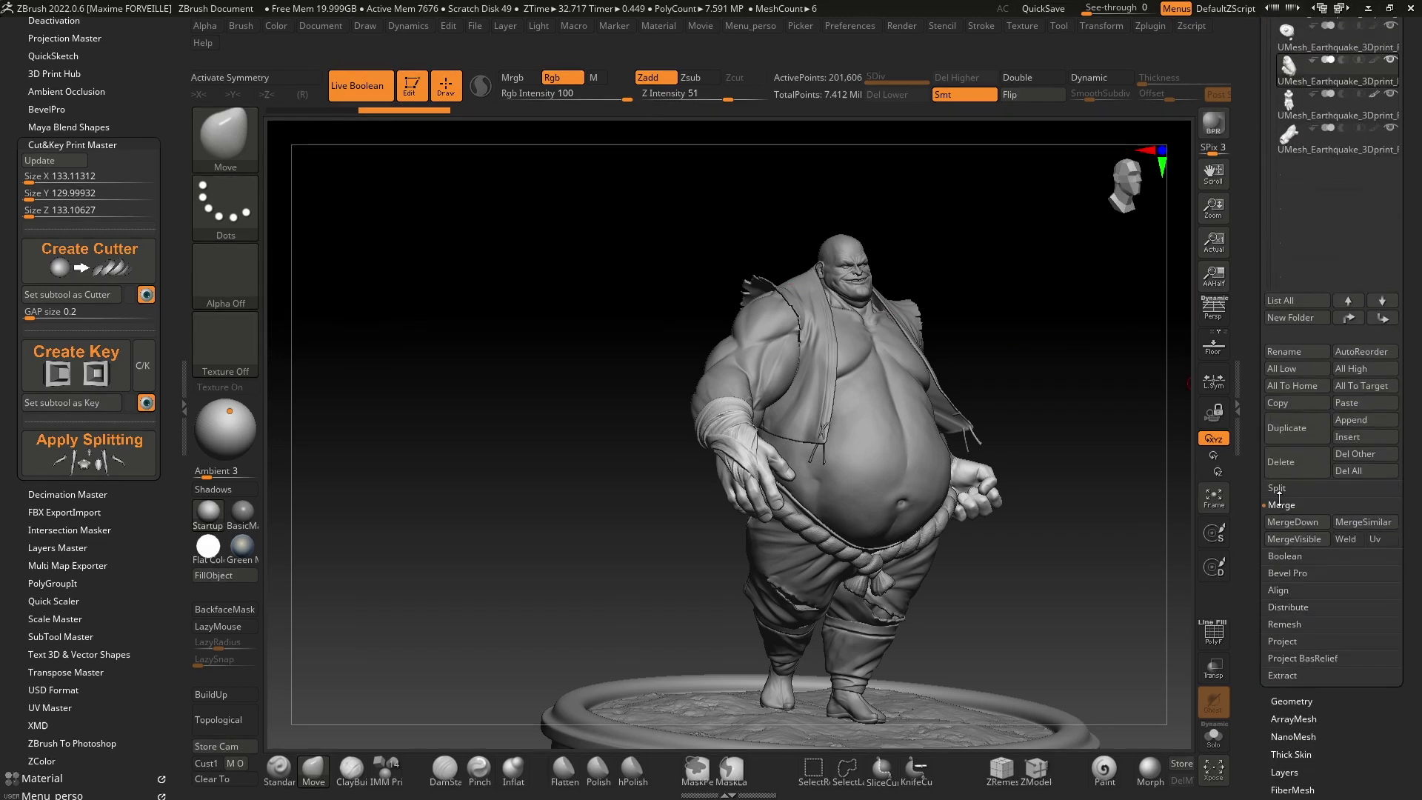
{"action": "left_click", "coordinate": [1365, 436]}
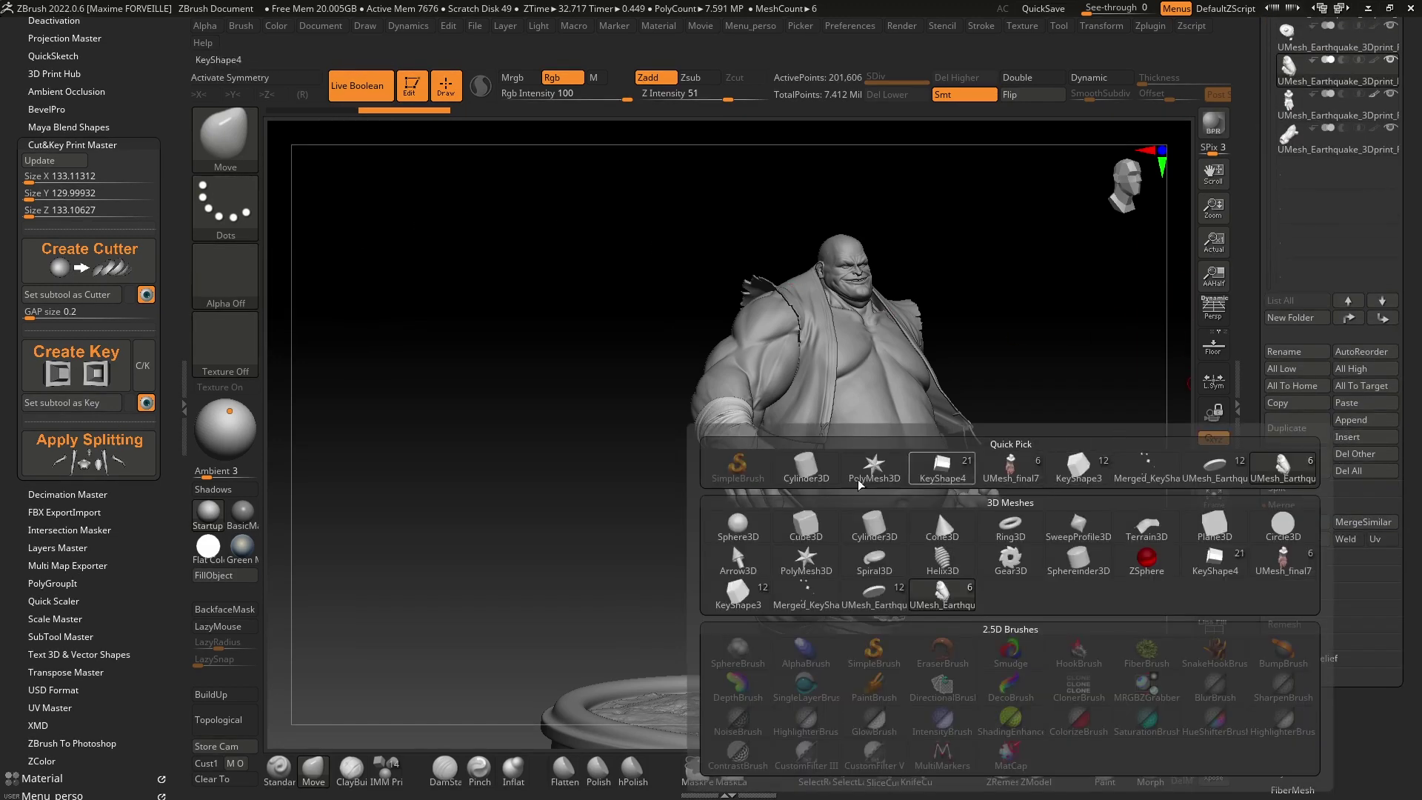
{"action": "left_click", "coordinate": [738, 524]}
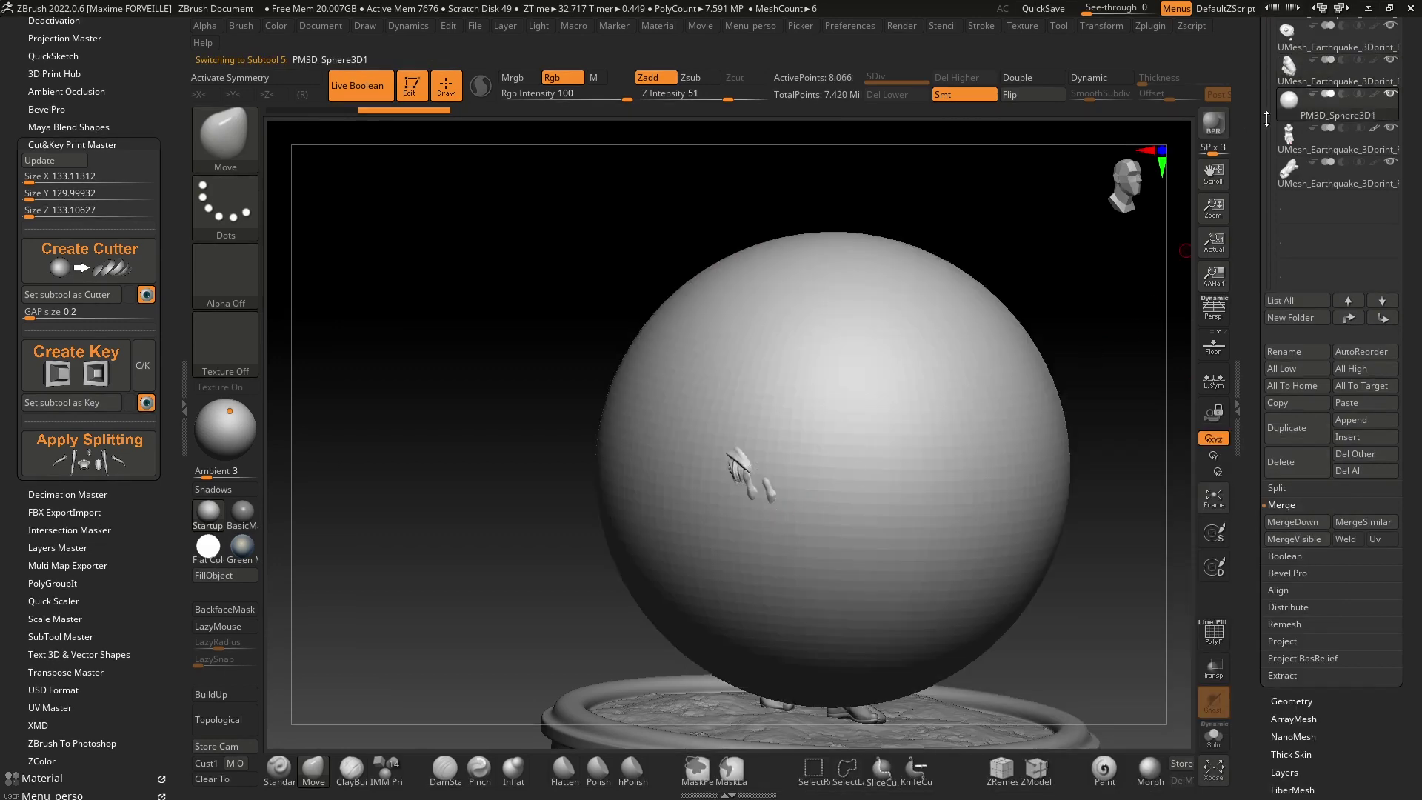
{"action": "left_click", "coordinate": [76, 353]}
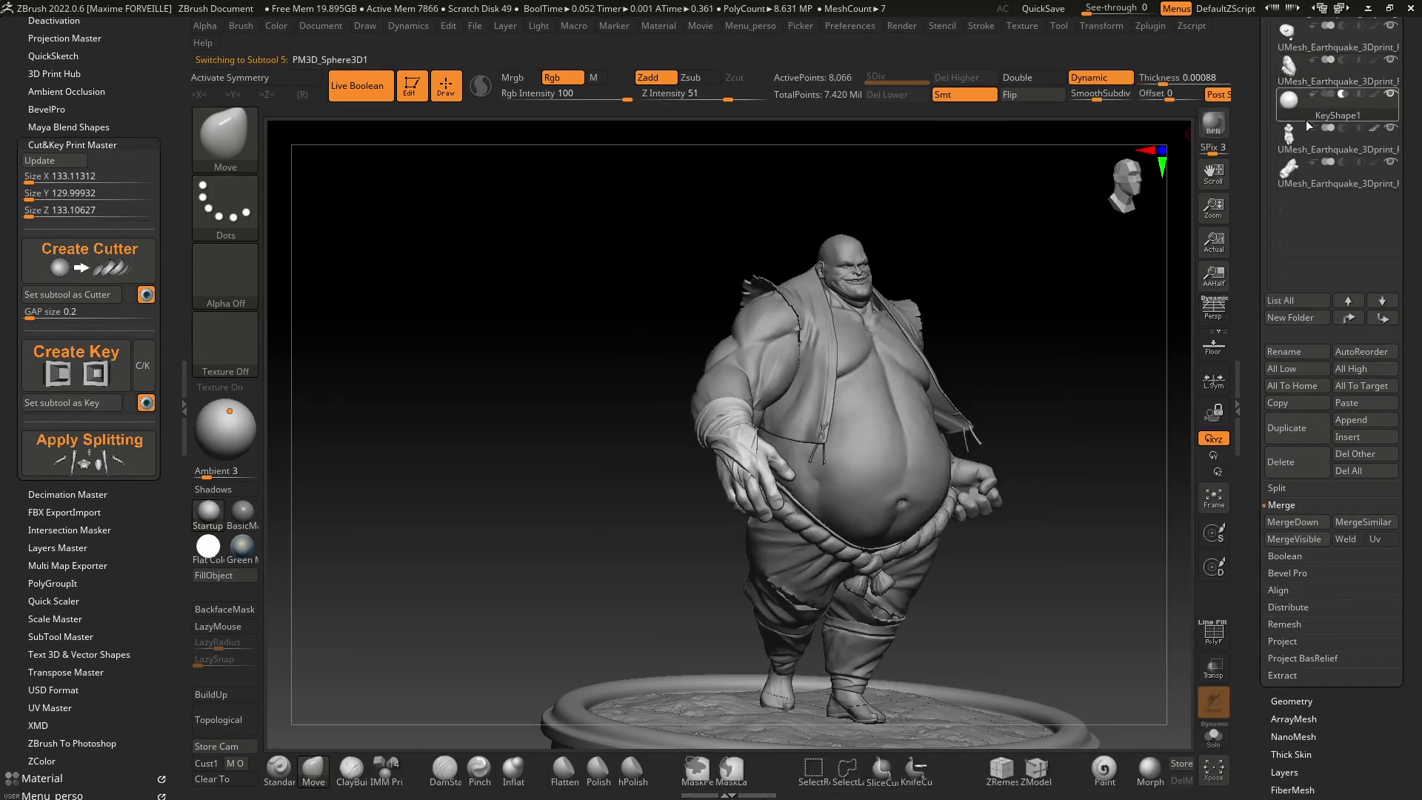
Step: Isolate the sphere key in Solo mode and delete it from the subtool list
{"action": "mouse_move", "coordinate": [1336, 120]}
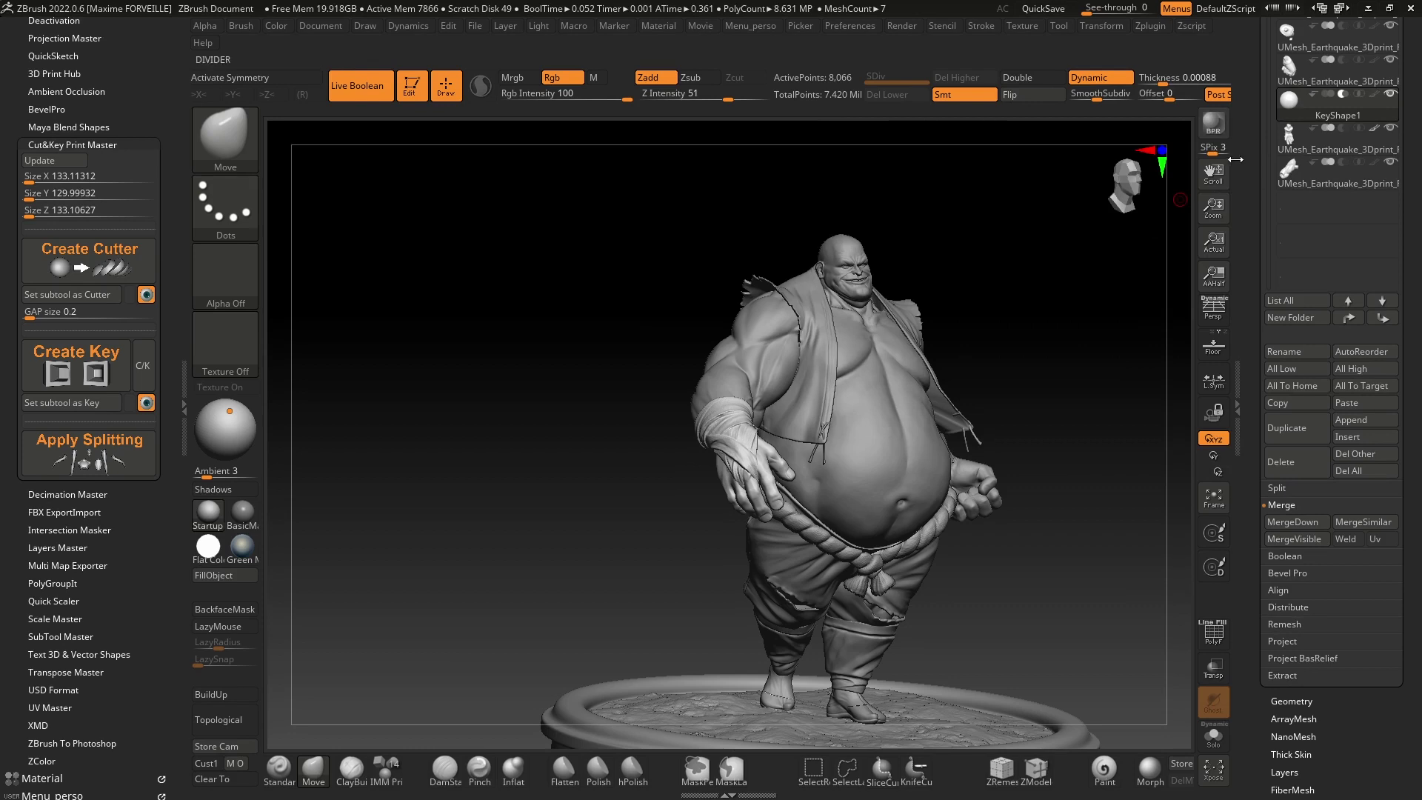
{"action": "left_click", "coordinate": [1212, 736]}
{"action": "mouse_move", "coordinate": [982, 469]}
{"action": "right_mouse_down"}
{"action": "mouse_move", "coordinate": [967, 473]}
{"action": "mouse_move", "coordinate": [1005, 455]}
{"action": "right_mouse_up"}
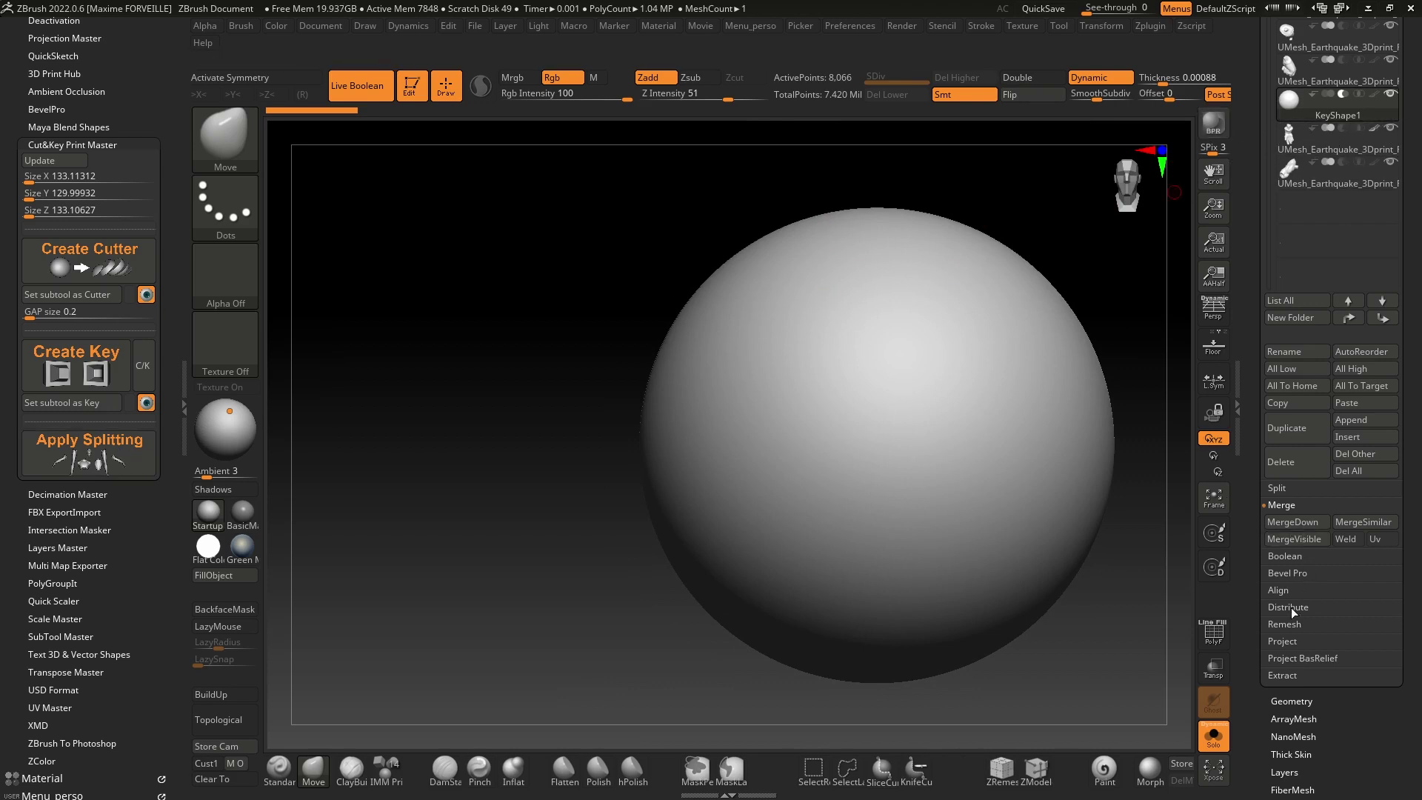
{"action": "left_click", "coordinate": [1289, 467]}
{"action": "left_click", "coordinate": [1070, 501]}
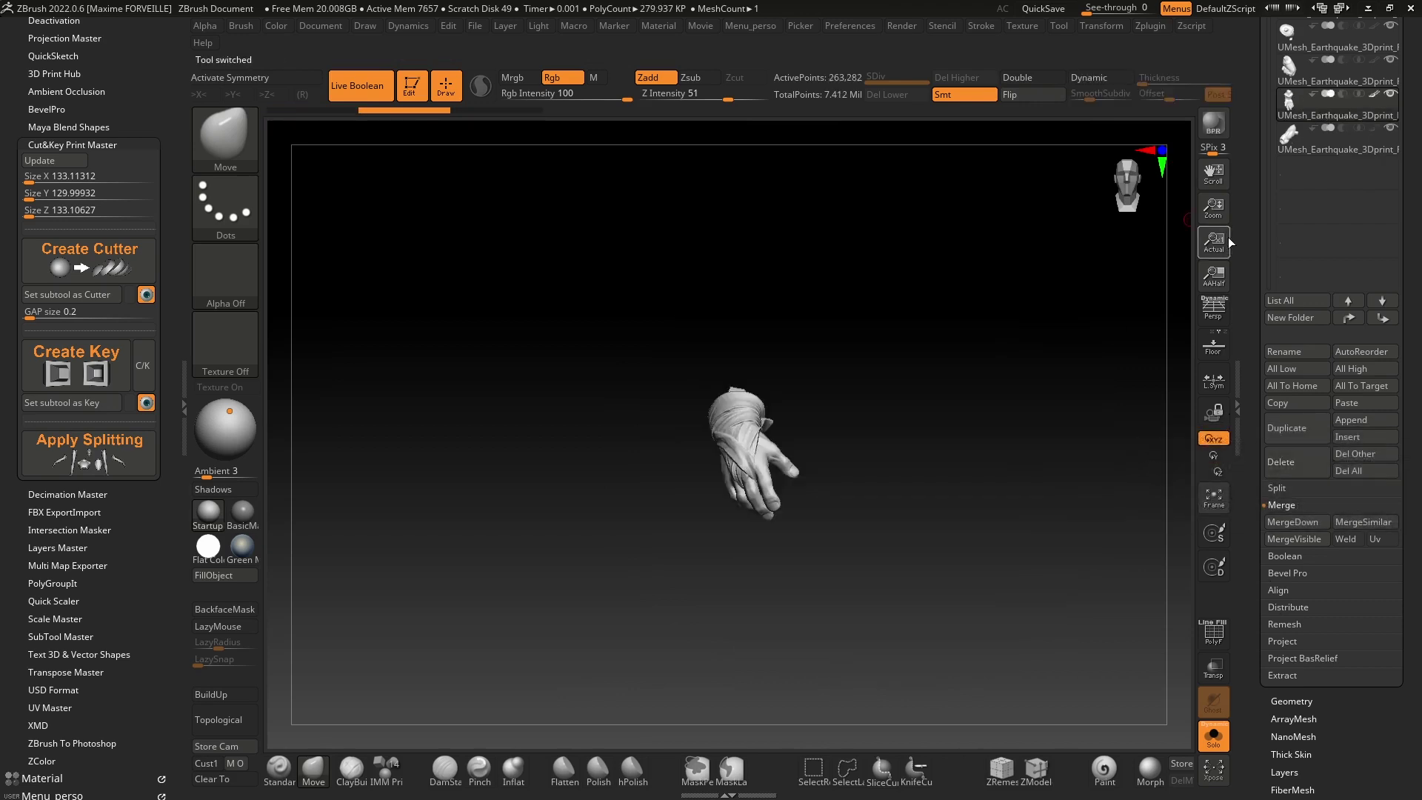
Step: Bring all split parts back into view outside Solo mode and look closely at the character's upper body
{"action": "scroll", "coordinate": [1244, 225], "scroll_direction": "up", "scroll_amount": 5}
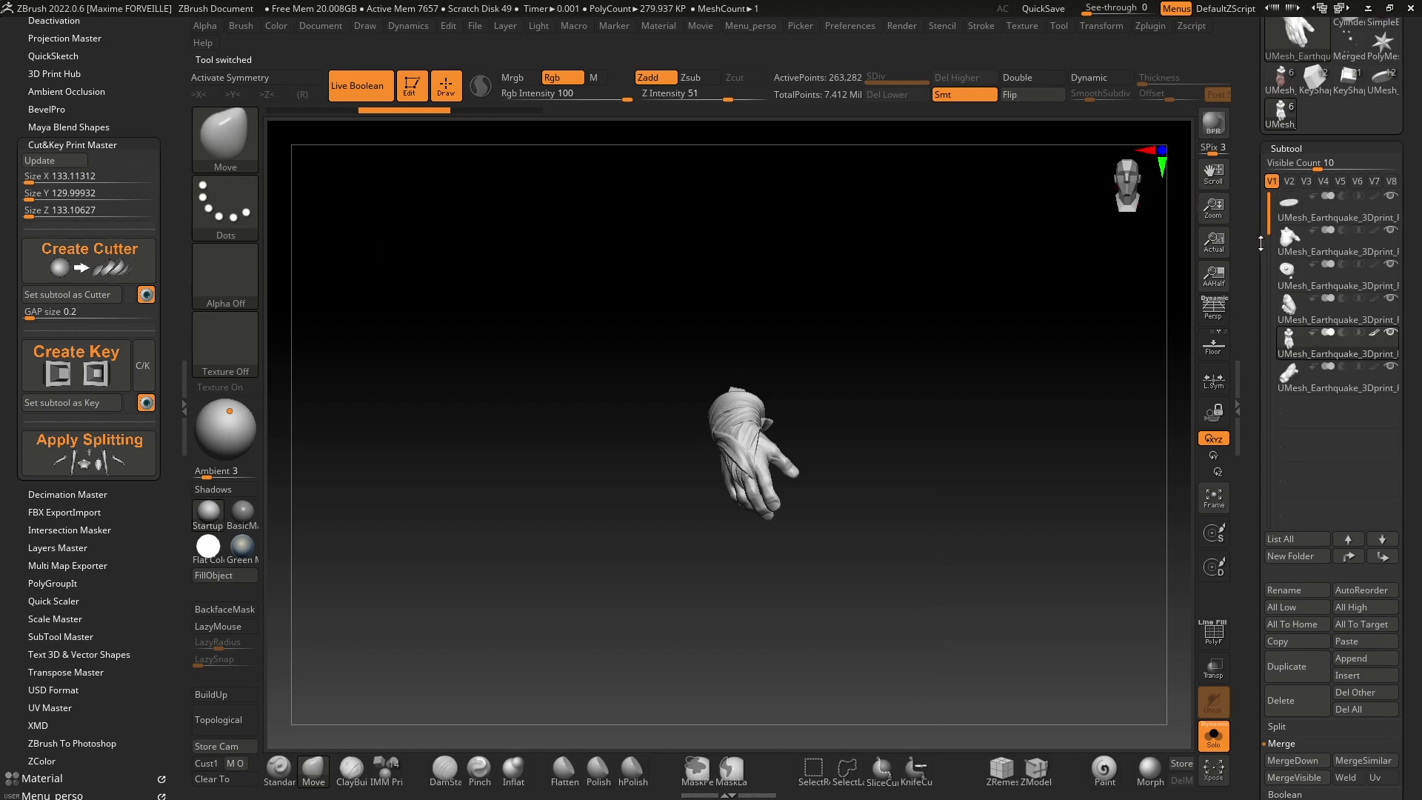
{"action": "scroll", "coordinate": [1261, 243], "scroll_direction": "up", "scroll_amount": 2}
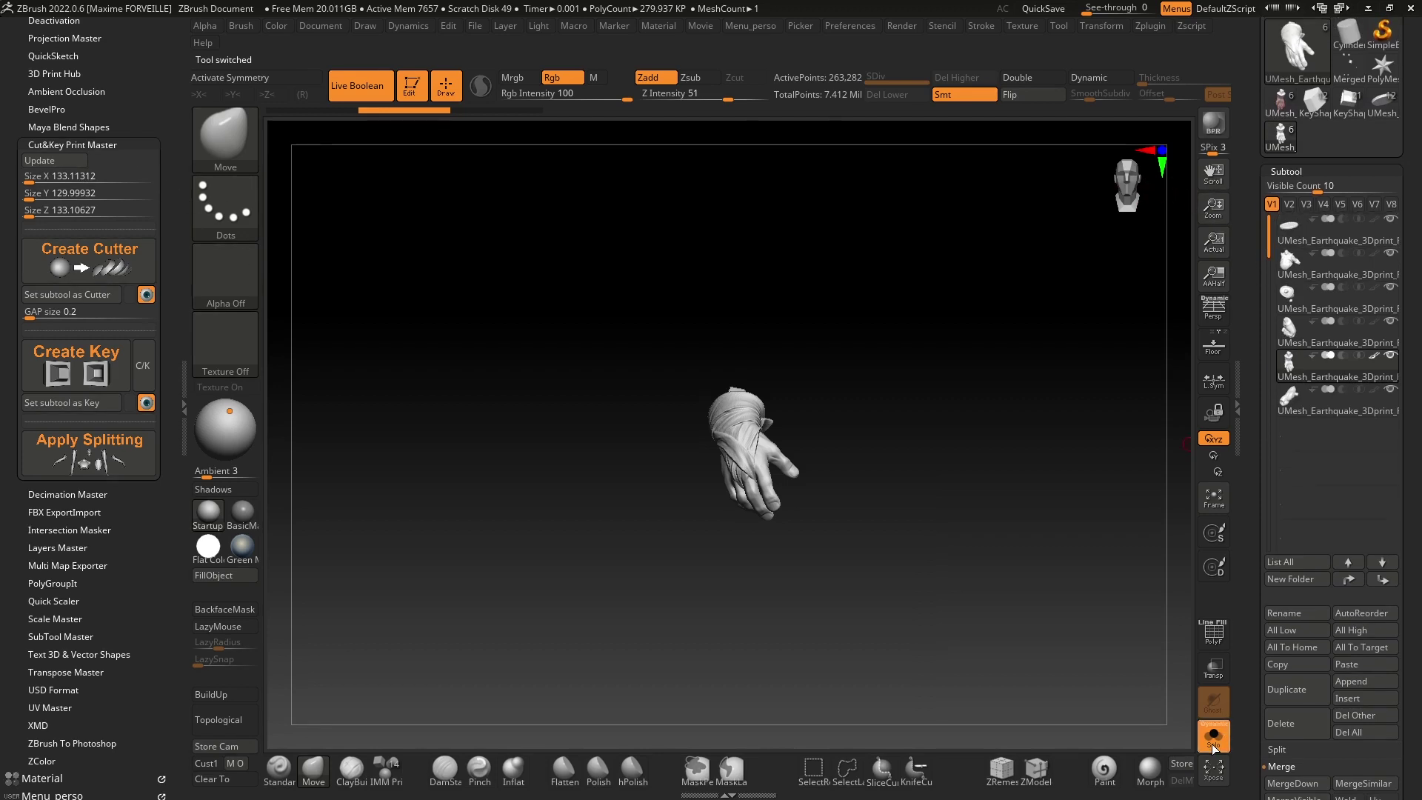
{"action": "left_click", "coordinate": [1212, 747]}
{"action": "mouse_move", "coordinate": [857, 288]}
{"action": "right_mouse_down", "text": "ctrl"}
{"action": "mouse_move", "coordinate": [871, 142]}
{"action": "mouse_move", "coordinate": [696, 323]}
{"action": "right_mouse_up", "text": "ctrl"}
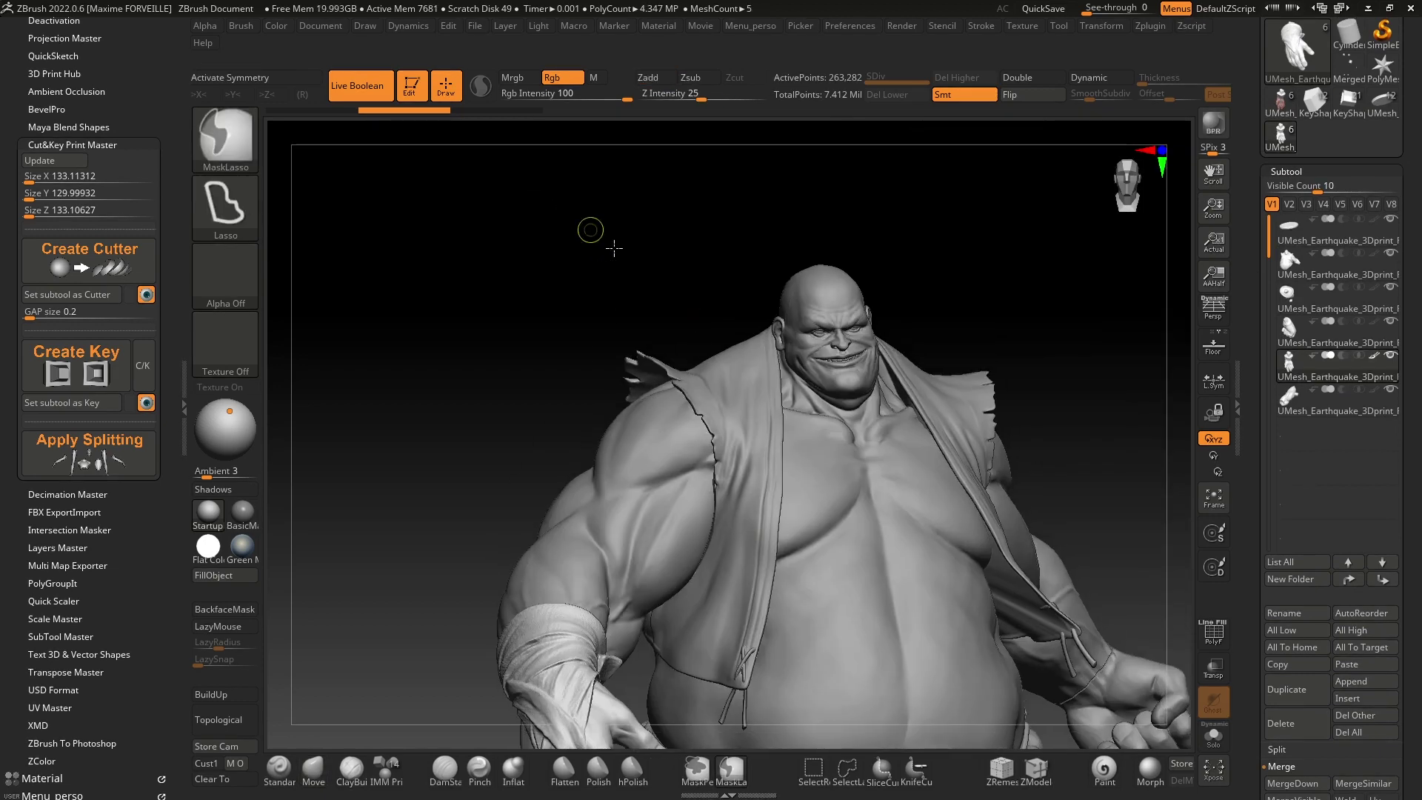
{"action": "right_click_drag", "start_coordinate": [614, 248], "coordinate": [546, 266], "text": "ctrl"}
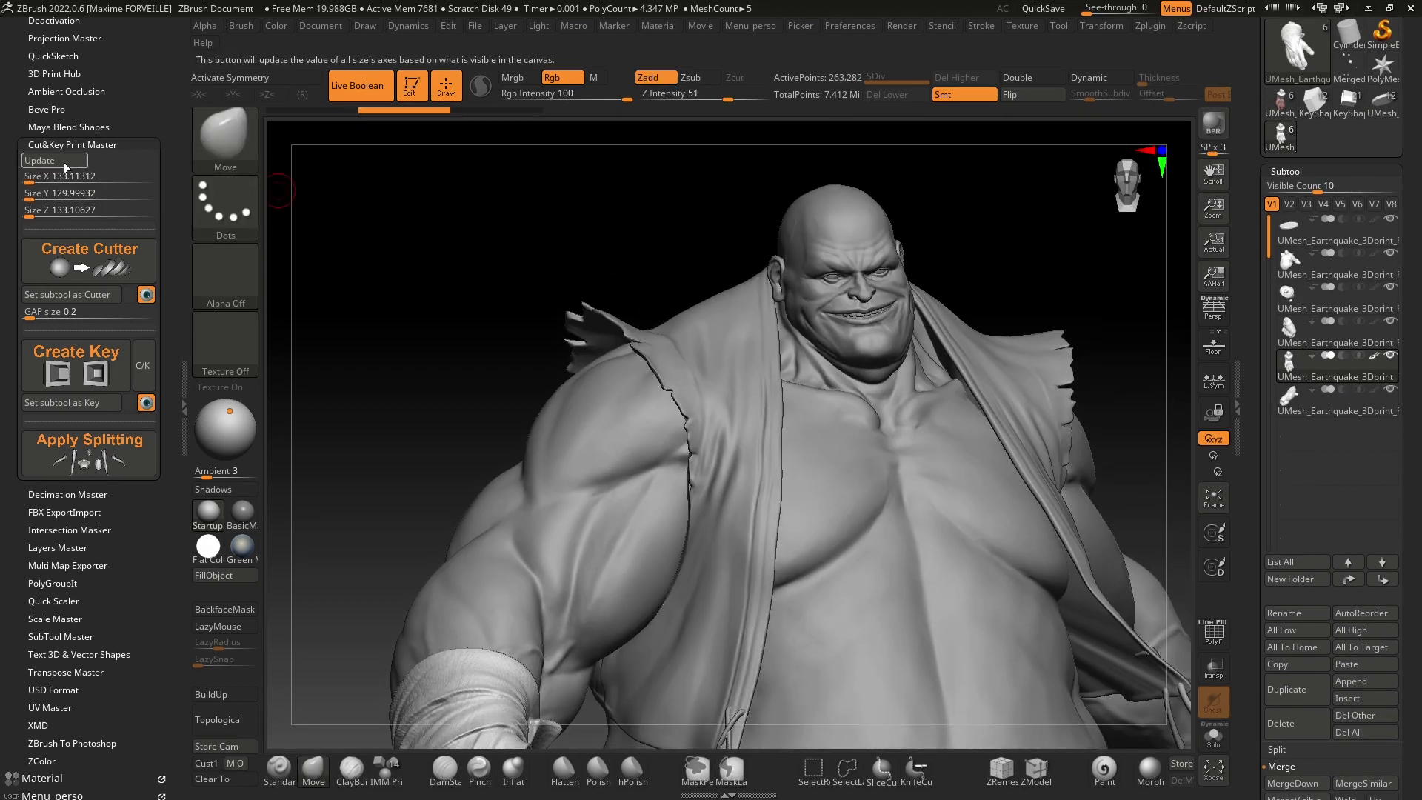
{"action": "left_click", "coordinate": [66, 194]}
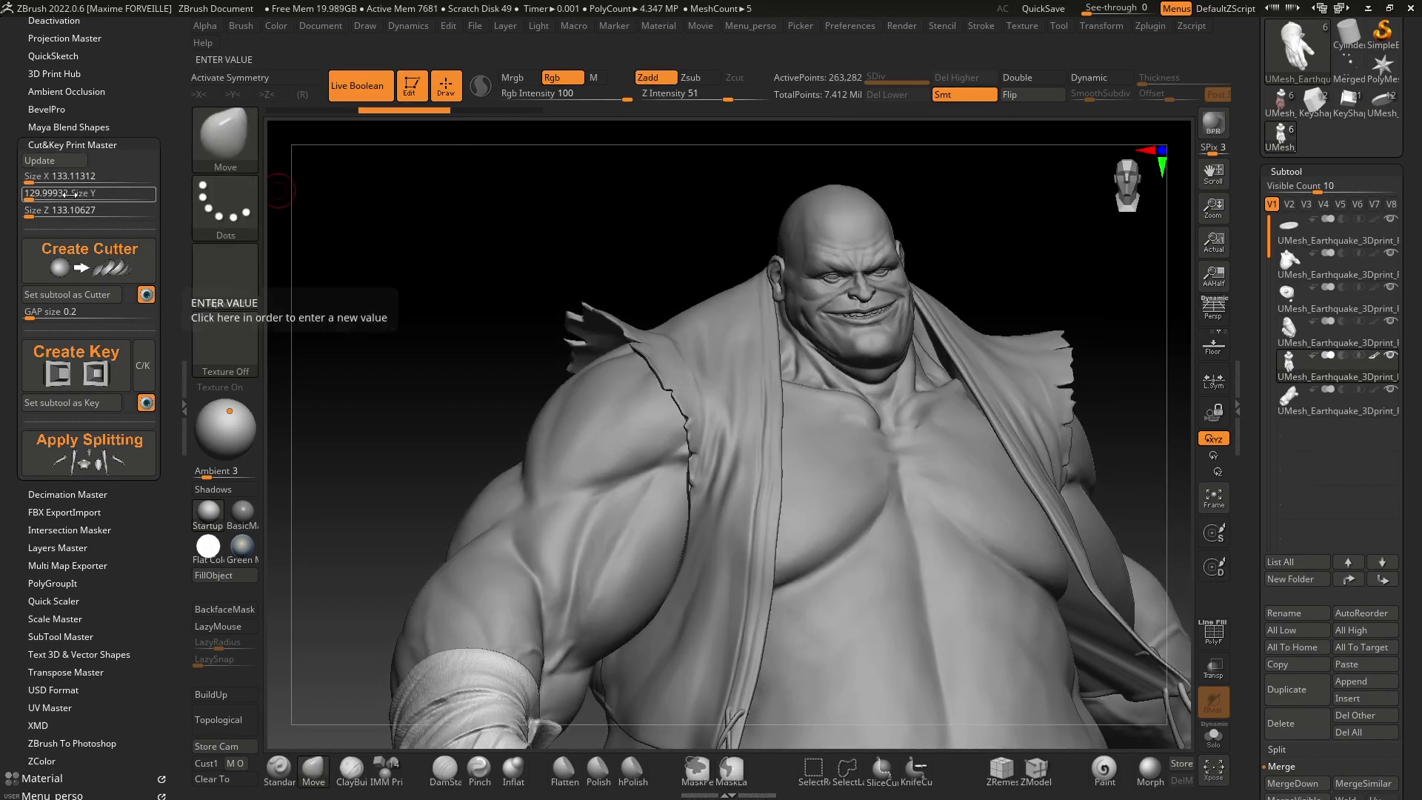
{"action": "key", "text": "Escape"}
Step: Show the full statue and select the base subtool UMesh_Earthquake_3Dprint_PerfectKeys5
{"action": "right_click_drag", "start_coordinate": [745, 222], "coordinate": [654, 298], "text": "ctrl"}
{"action": "right_click_drag", "start_coordinate": [694, 368], "coordinate": [934, 294], "text": "alt"}
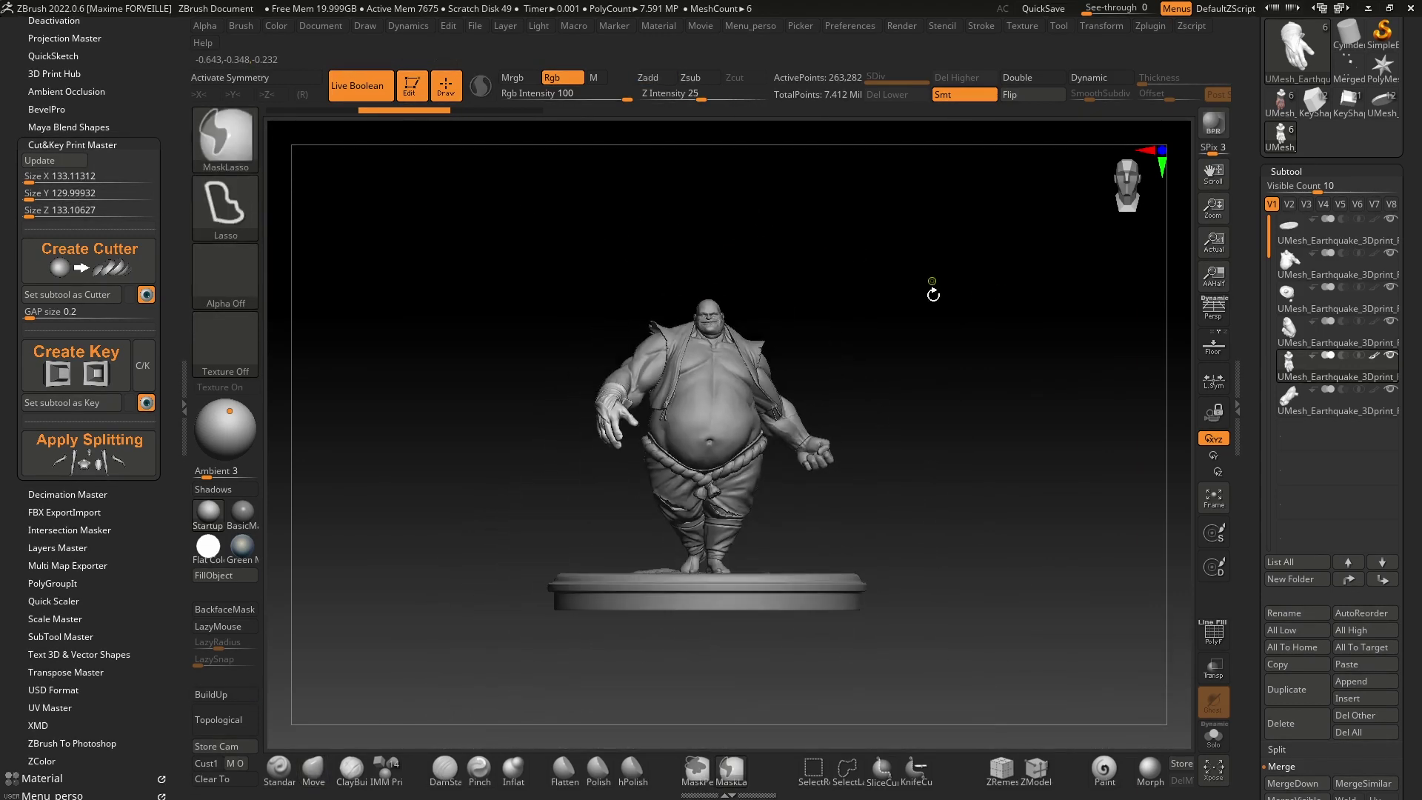
{"action": "right_click_drag", "start_coordinate": [835, 353], "coordinate": [934, 300], "text": "alt"}
{"action": "left_click", "coordinate": [808, 534], "text": "alt"}
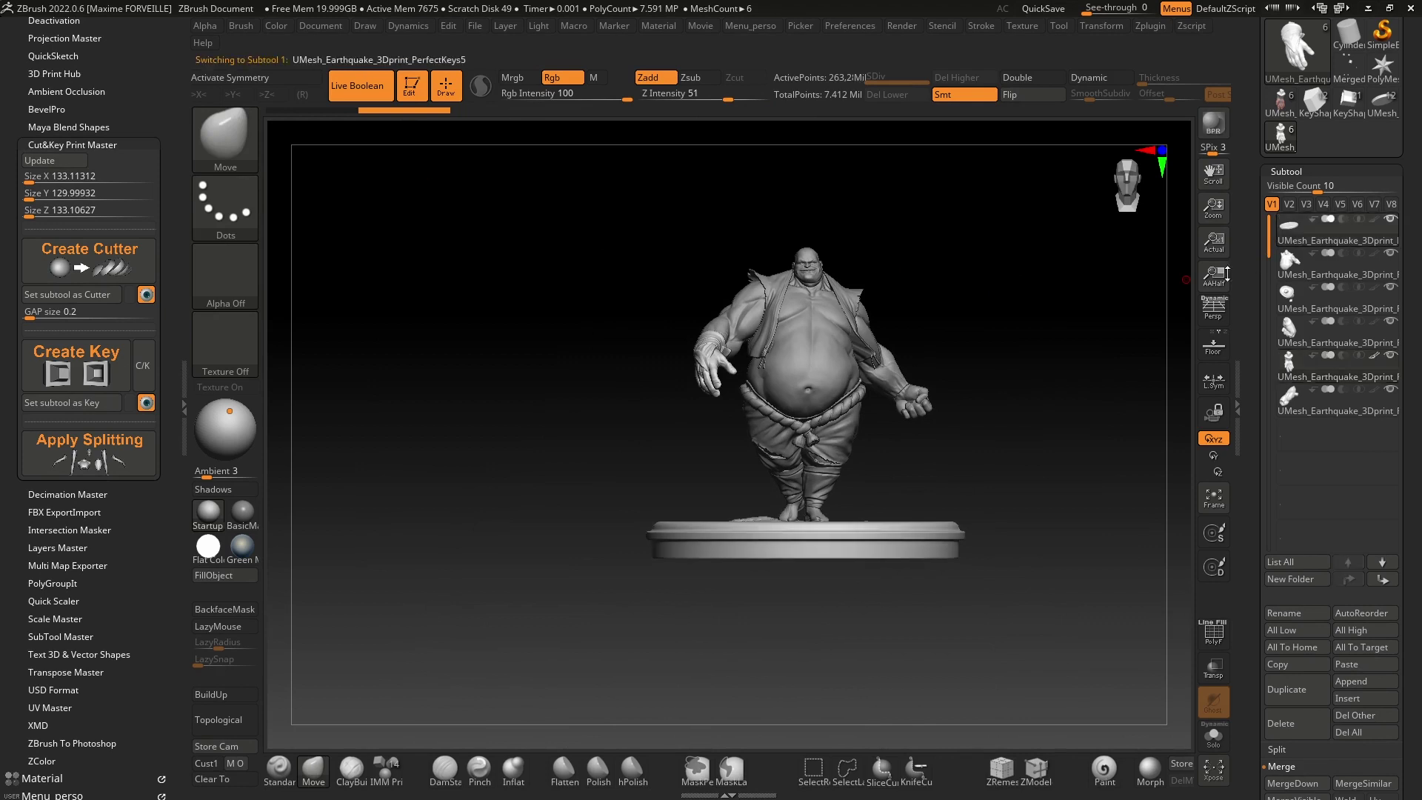
Step: Hide one side of the round base mesh and restore its full visibility
{"action": "left_click_drag", "start_coordinate": [563, 470], "coordinate": [731, 629], "text": "ctrl+shift"}
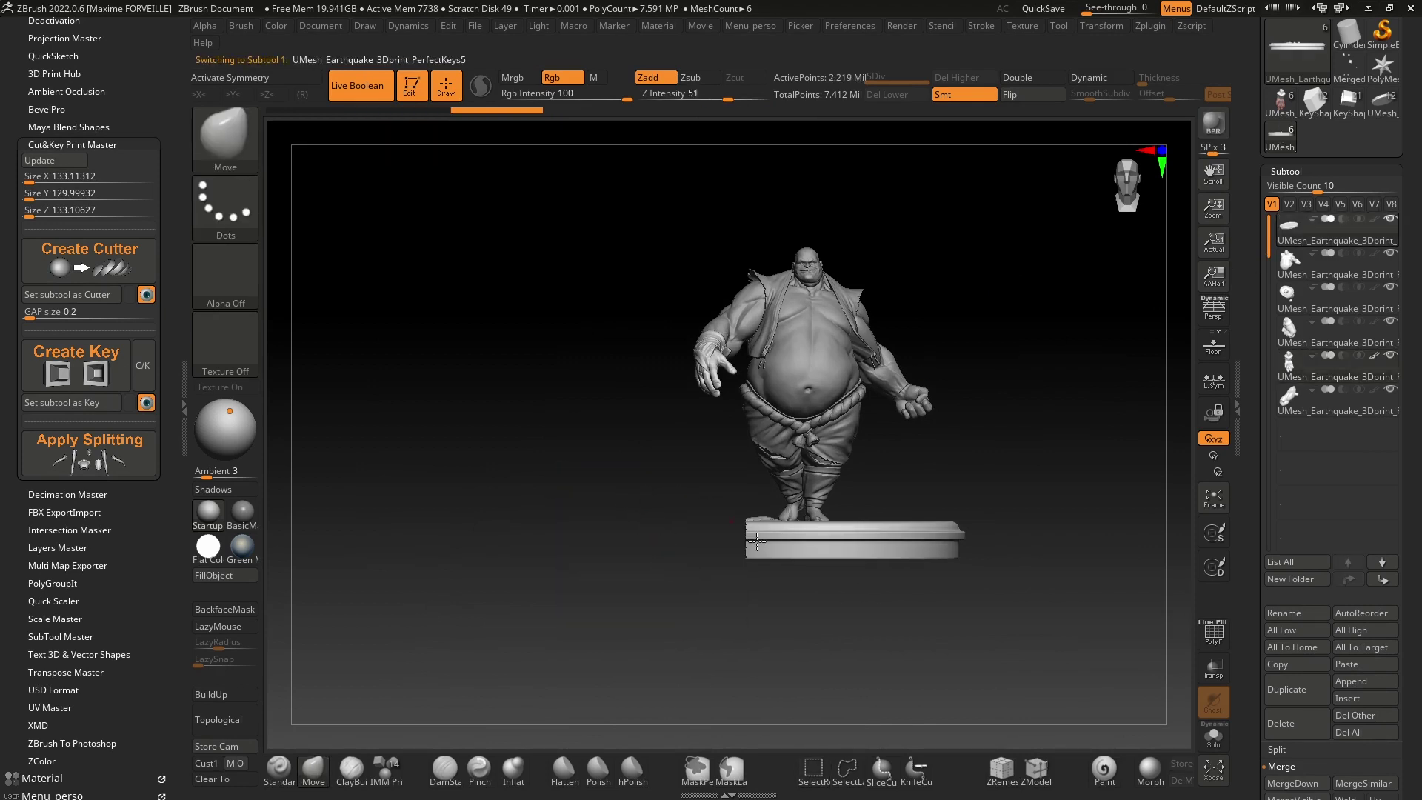
{"action": "right_click_drag", "start_coordinate": [740, 581], "coordinate": [760, 508], "text": "ctrl"}
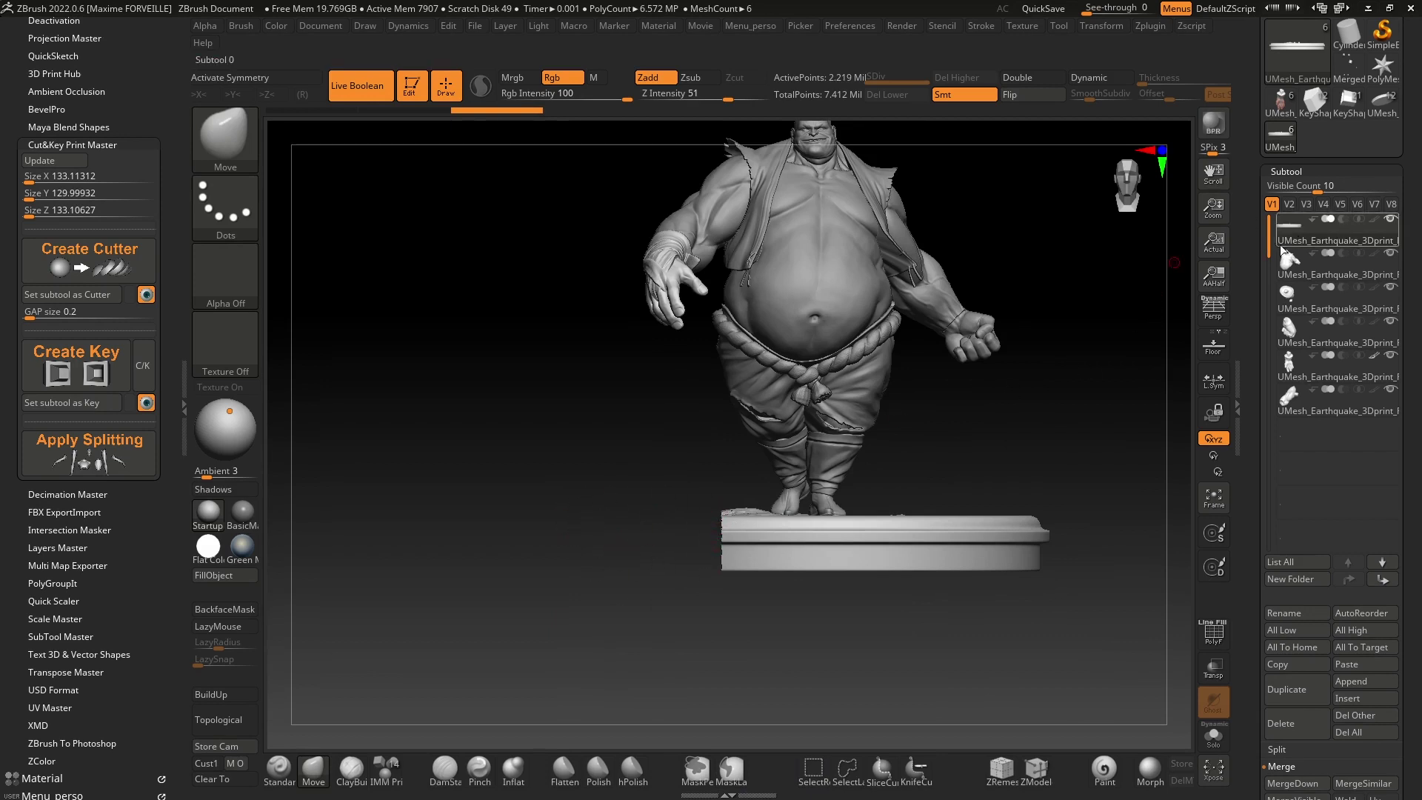
{"action": "left_click", "coordinate": [1078, 338], "text": "ctrl+shift"}
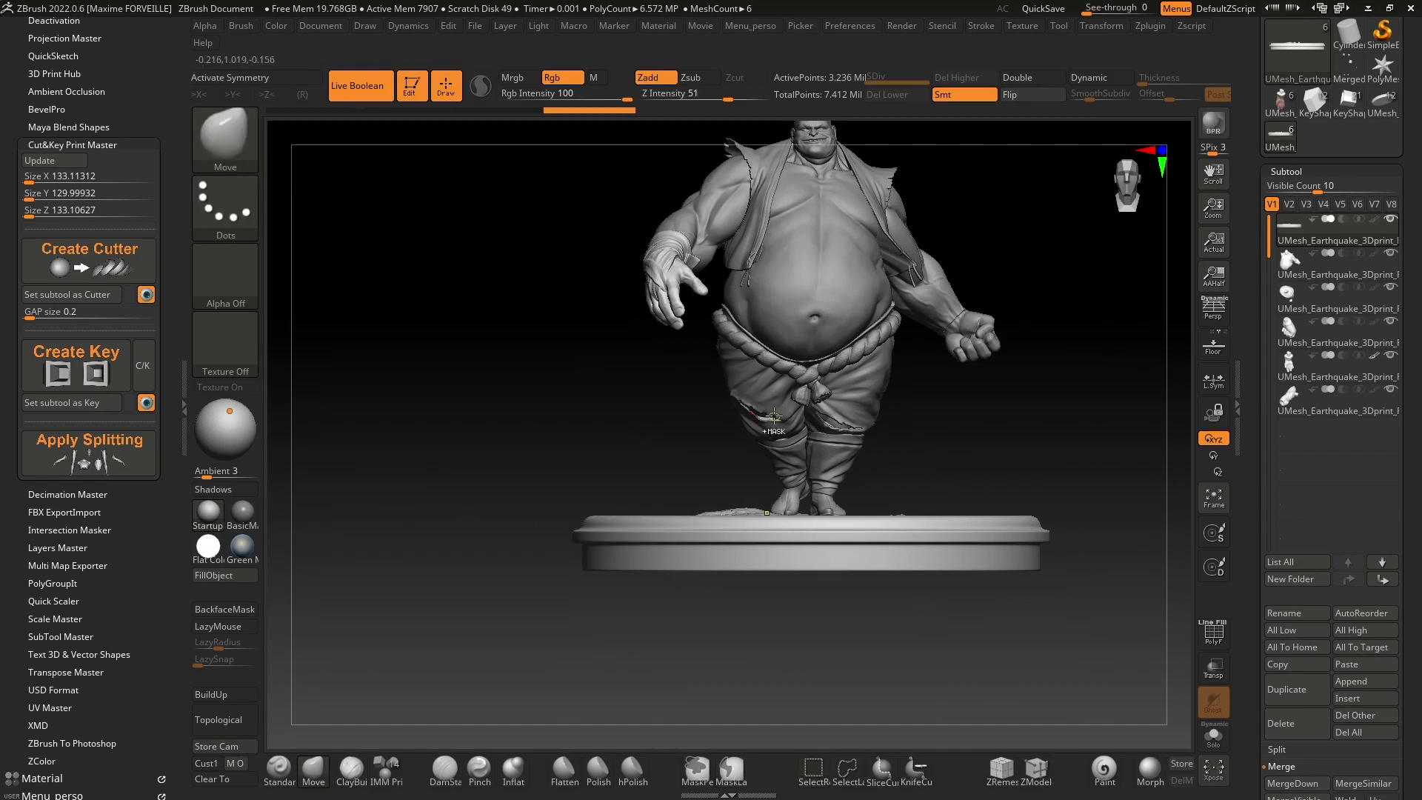
{"action": "right_click_drag", "start_coordinate": [697, 518], "coordinate": [734, 354], "text": "ctrl"}
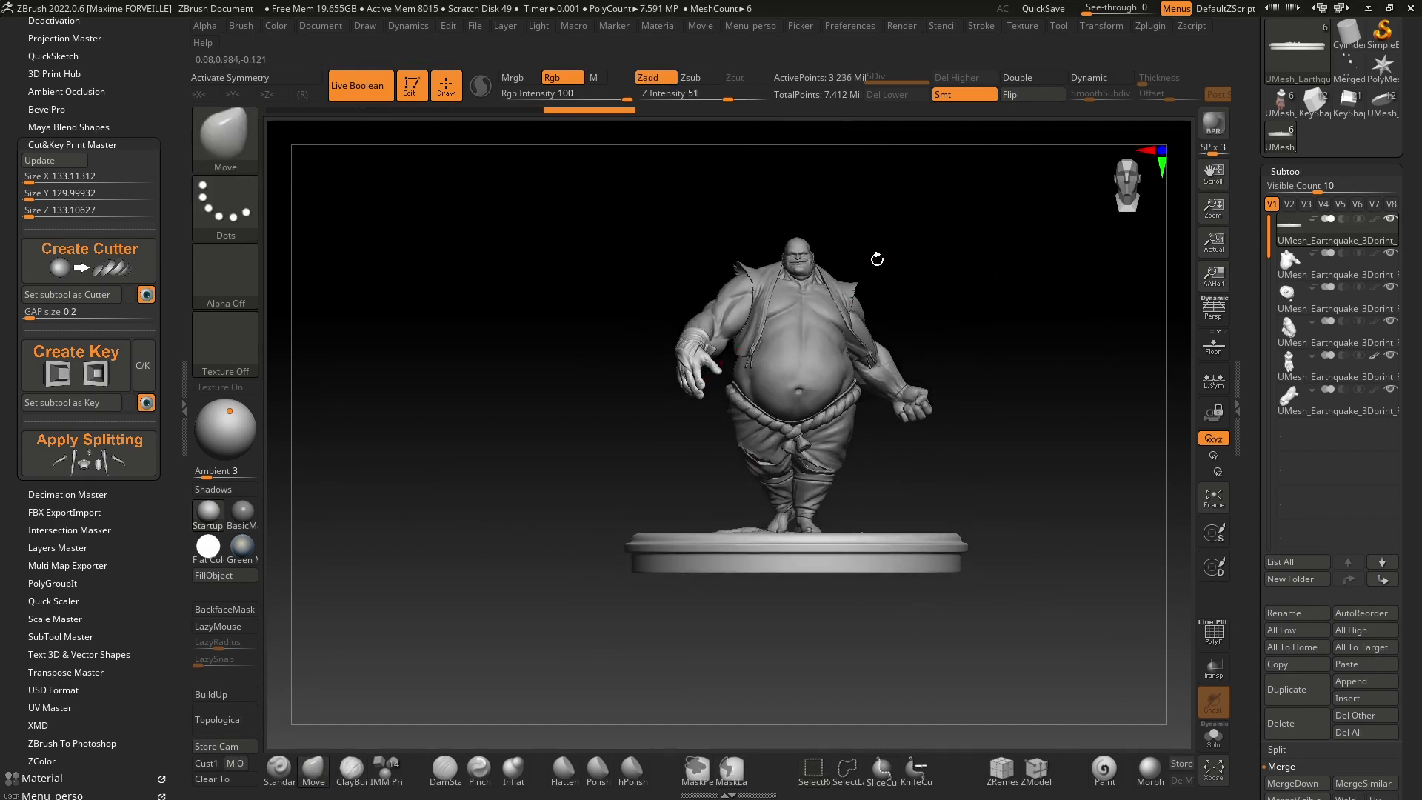
Step: Examine the base's Size values in the Geometry settings and its Scale value in the Export settings
{"action": "left_click_drag", "start_coordinate": [1259, 222], "coordinate": [1240, 71]}
{"action": "left_click", "coordinate": [1292, 426]}
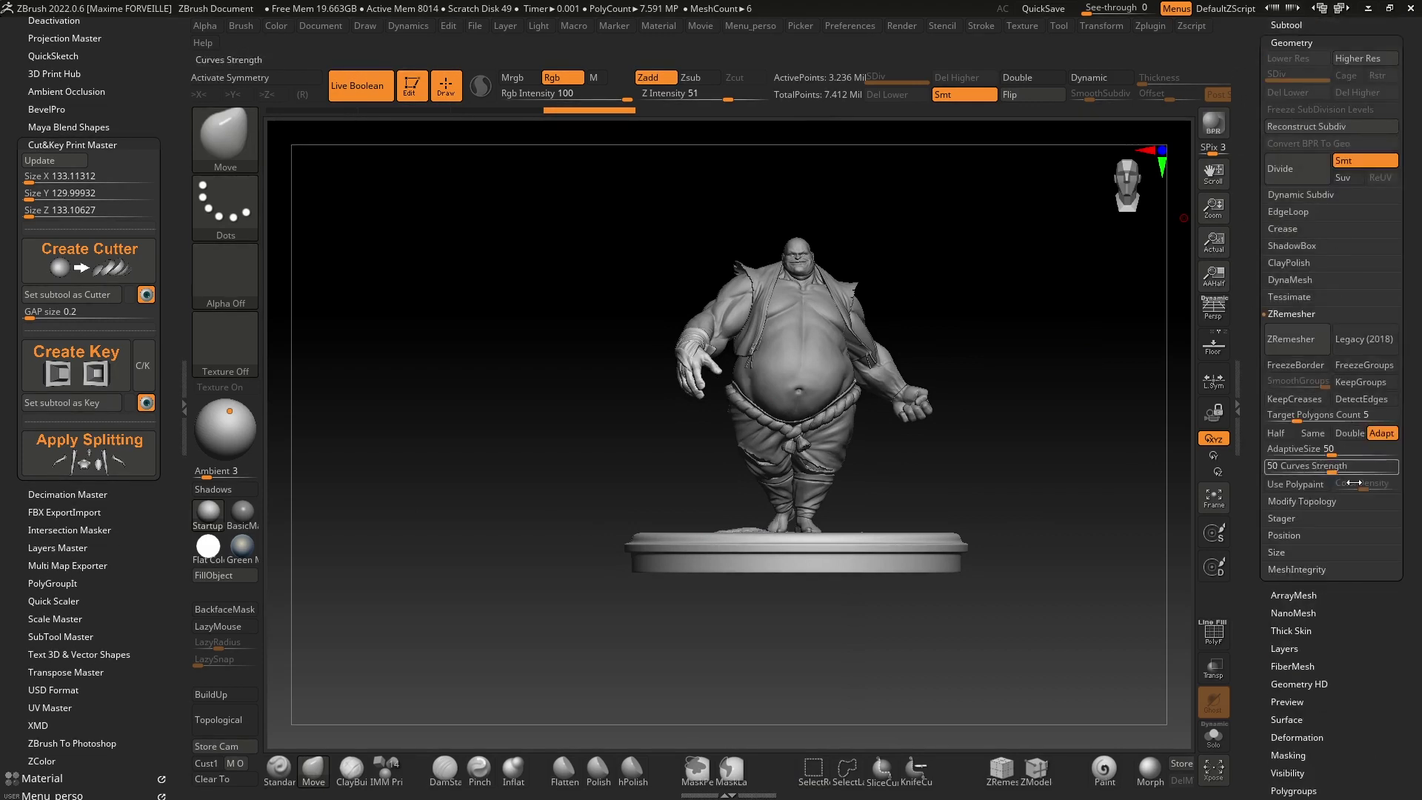
{"action": "left_click", "coordinate": [1289, 554]}
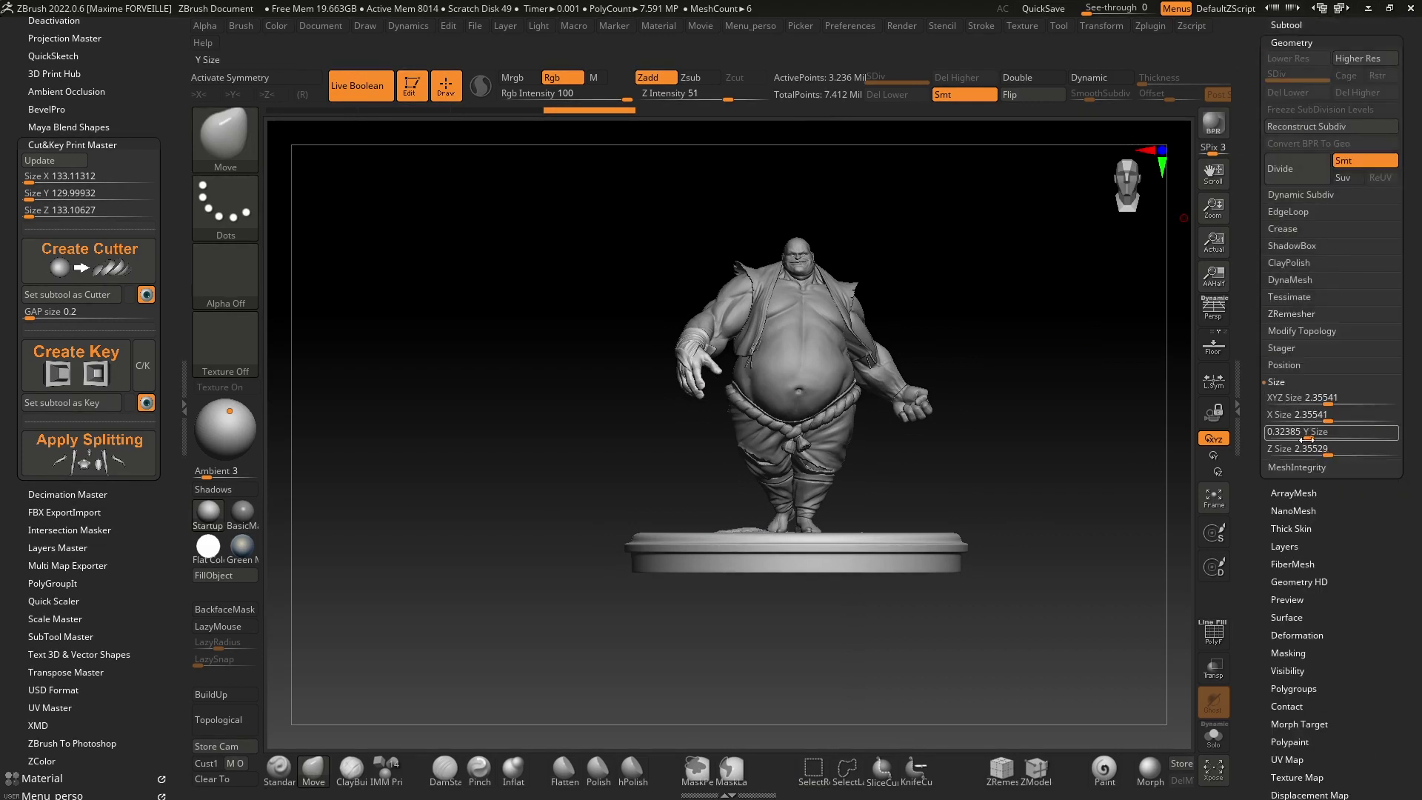
{"action": "left_click_drag", "start_coordinate": [1336, 567], "coordinate": [1337, 418]}
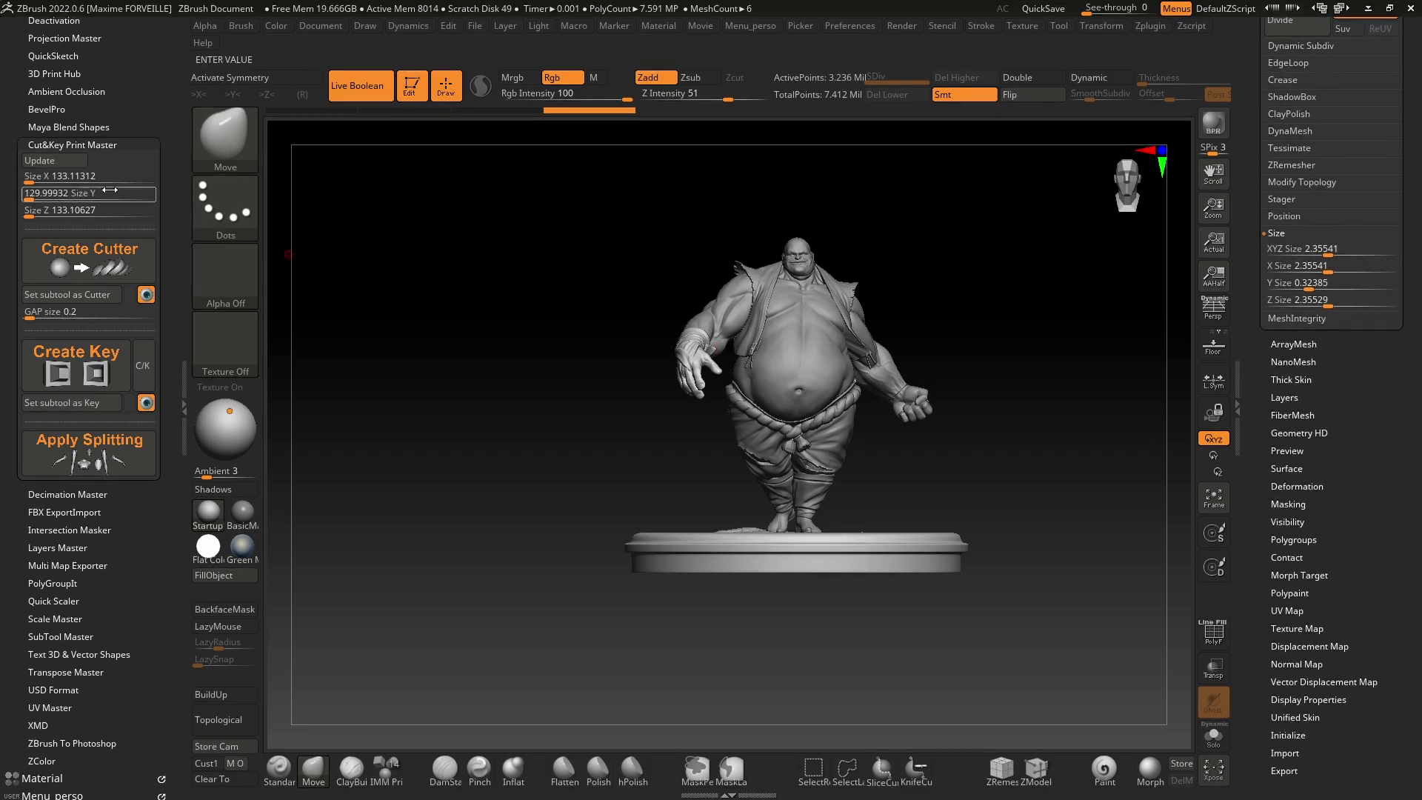
{"action": "left_click_drag", "start_coordinate": [1377, 523], "coordinate": [1357, 331]}
{"action": "left_click", "coordinate": [1295, 577]}
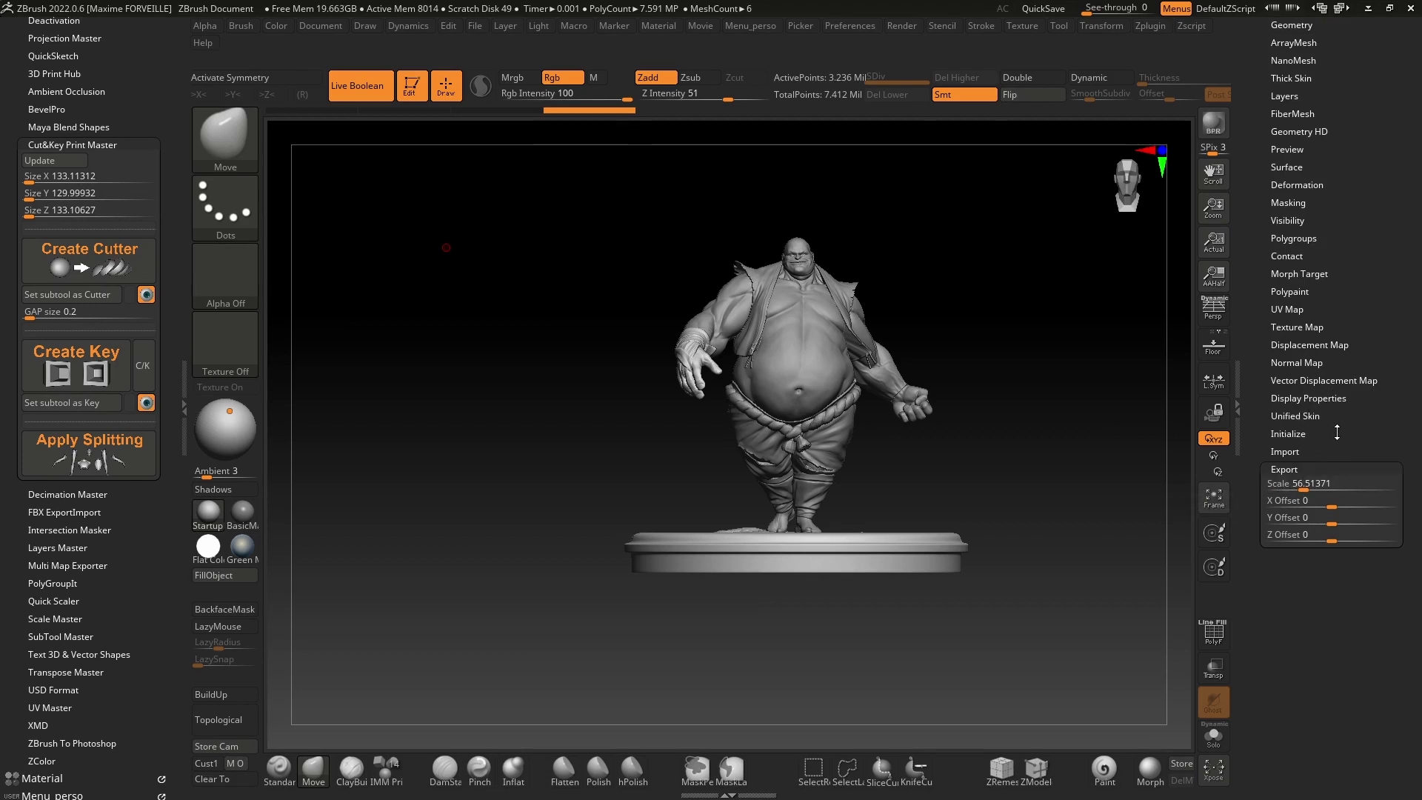
Step: Check the size settings in 3D Print Hub and update the size values in Cut&Key Print Master
{"action": "left_click", "coordinate": [53, 73]}
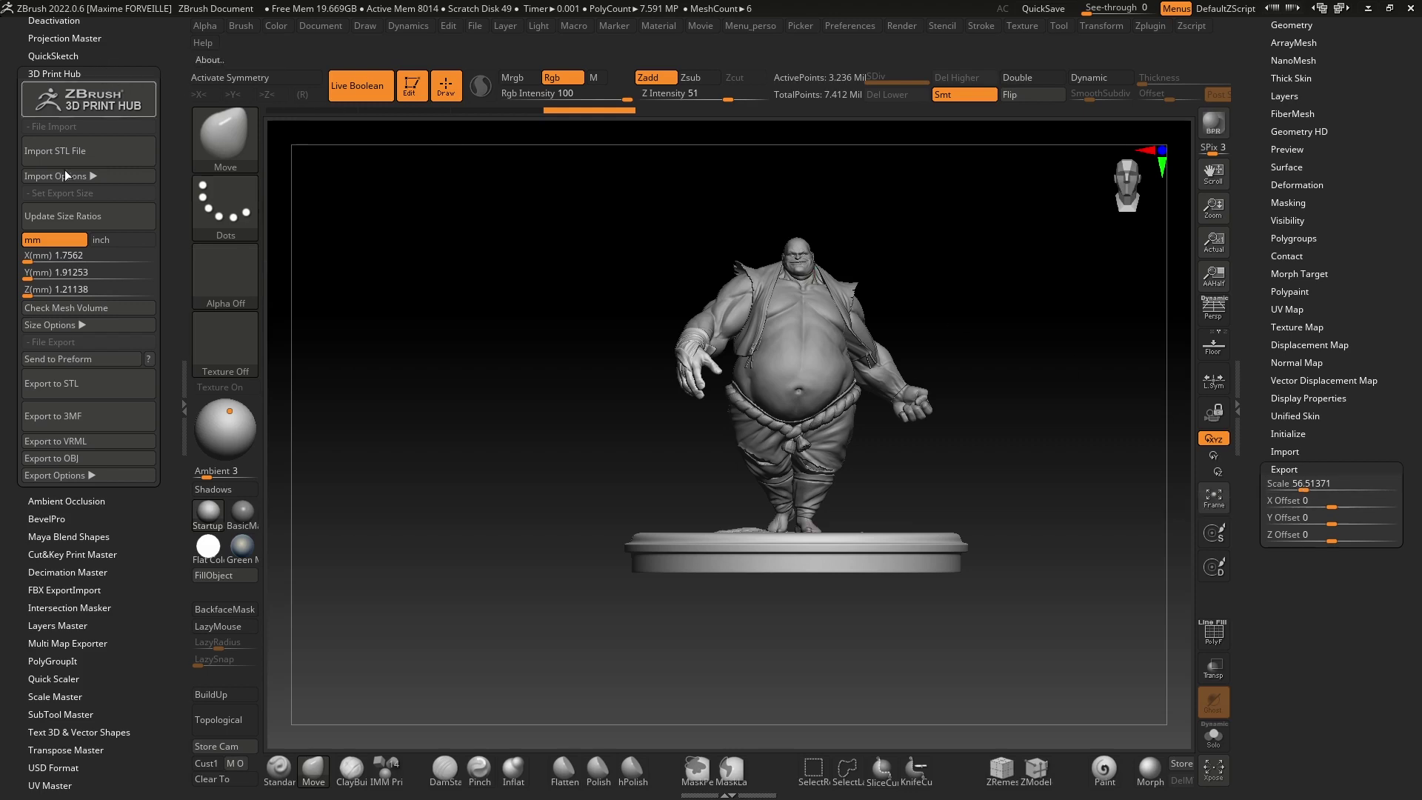
{"action": "left_click", "coordinate": [104, 74]}
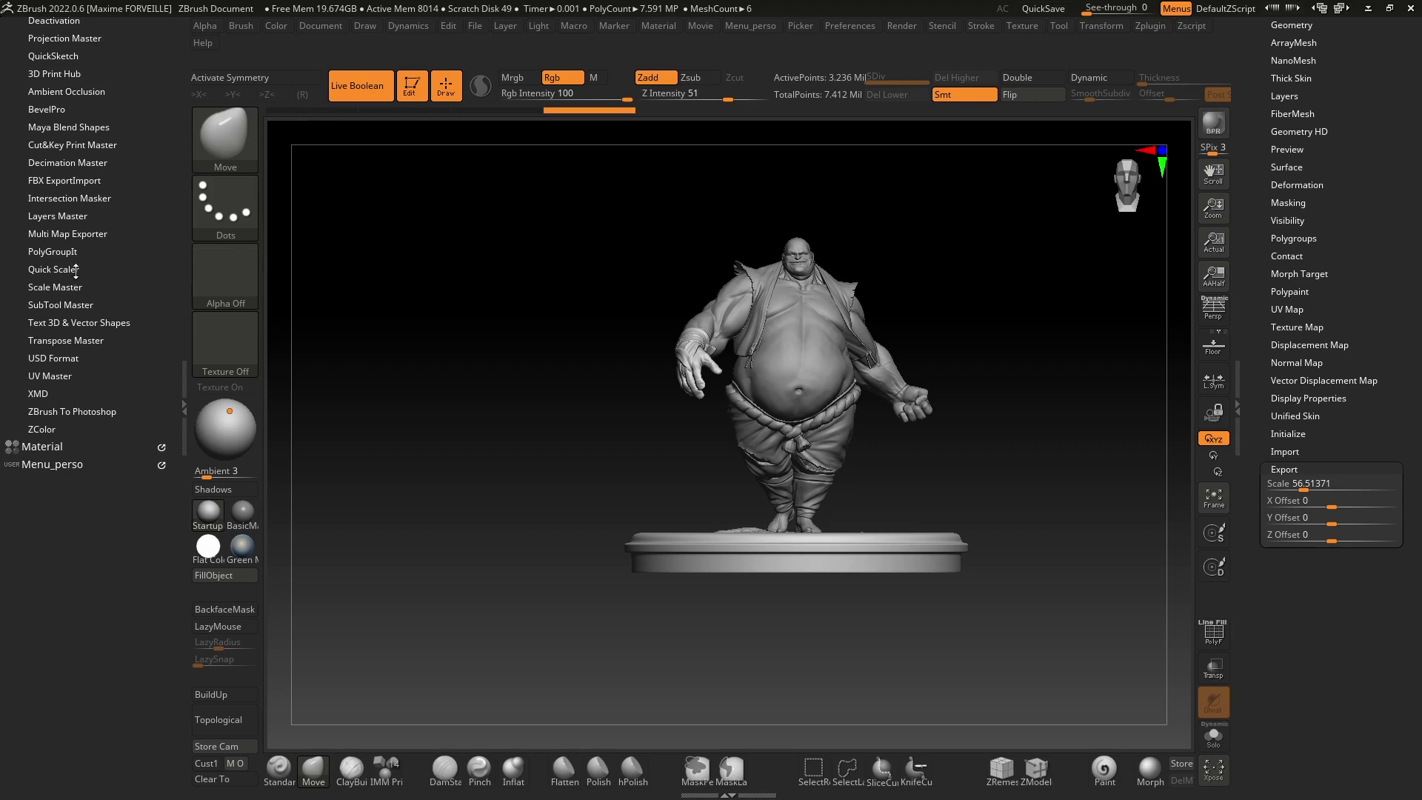
{"action": "left_click", "coordinate": [69, 146]}
{"action": "left_click", "coordinate": [45, 194]}
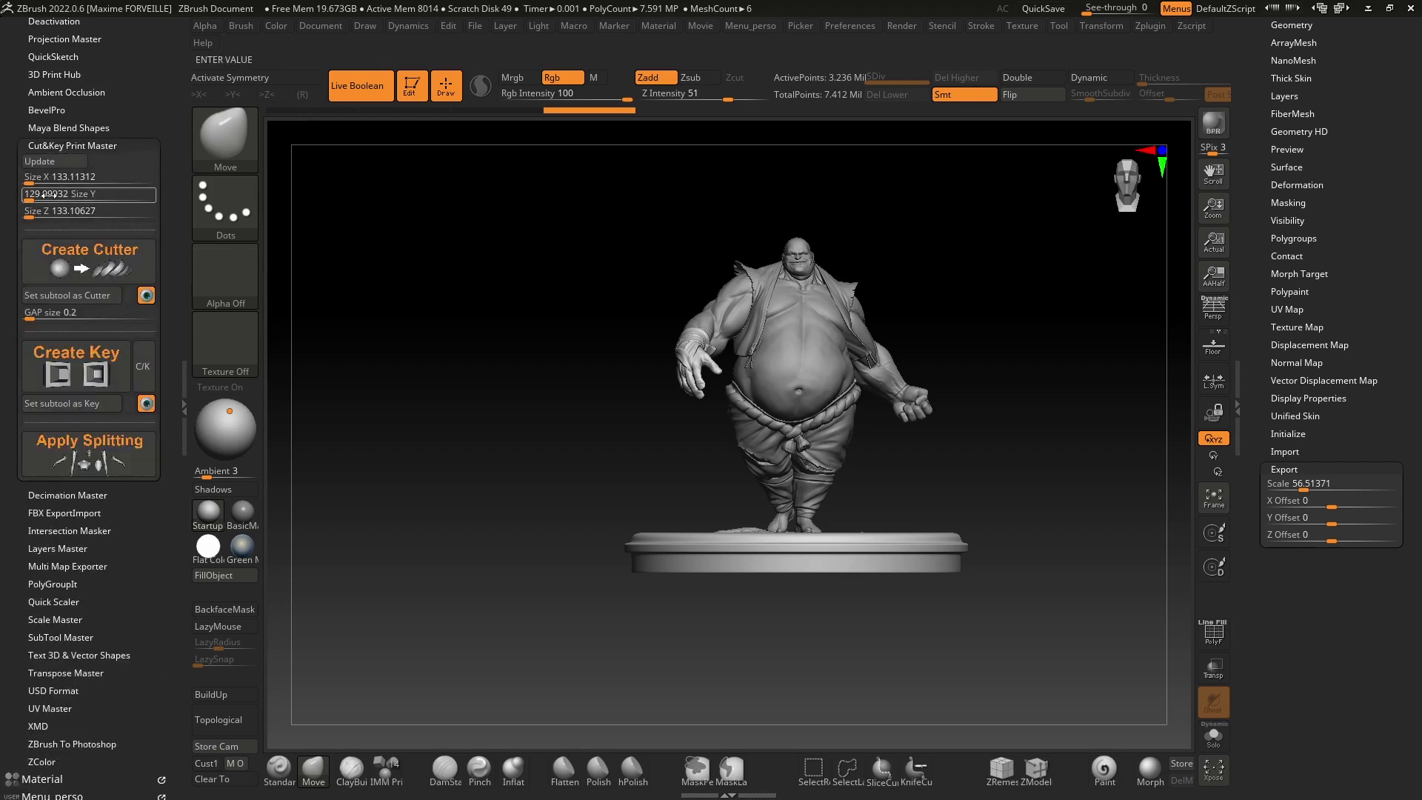
{"action": "left_click", "coordinate": [64, 162]}
{"action": "left_click", "coordinate": [35, 196]}
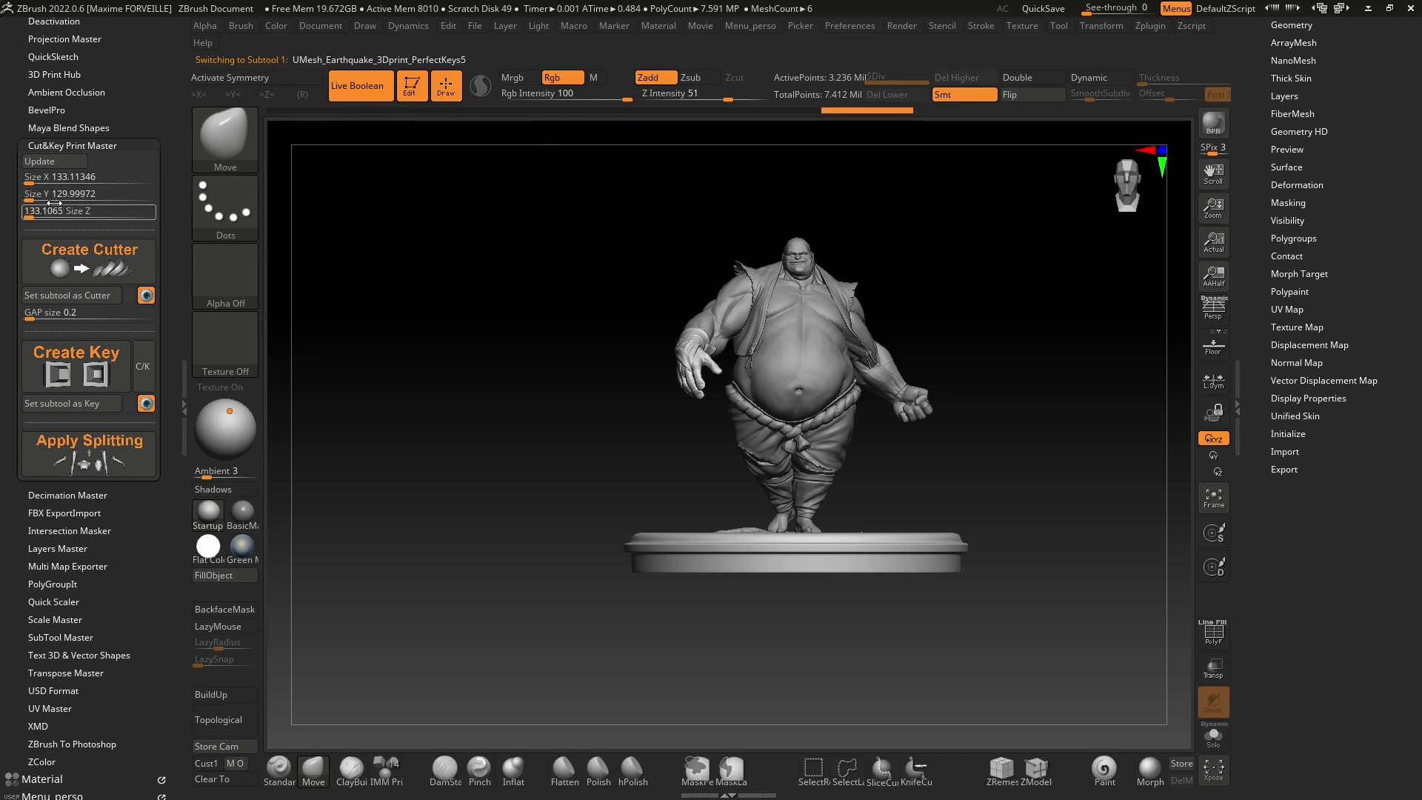
Step: Reveal the Export scale and set the Size Y in Cut&Key Print Master to 200
{"action": "left_click", "coordinate": [1289, 469]}
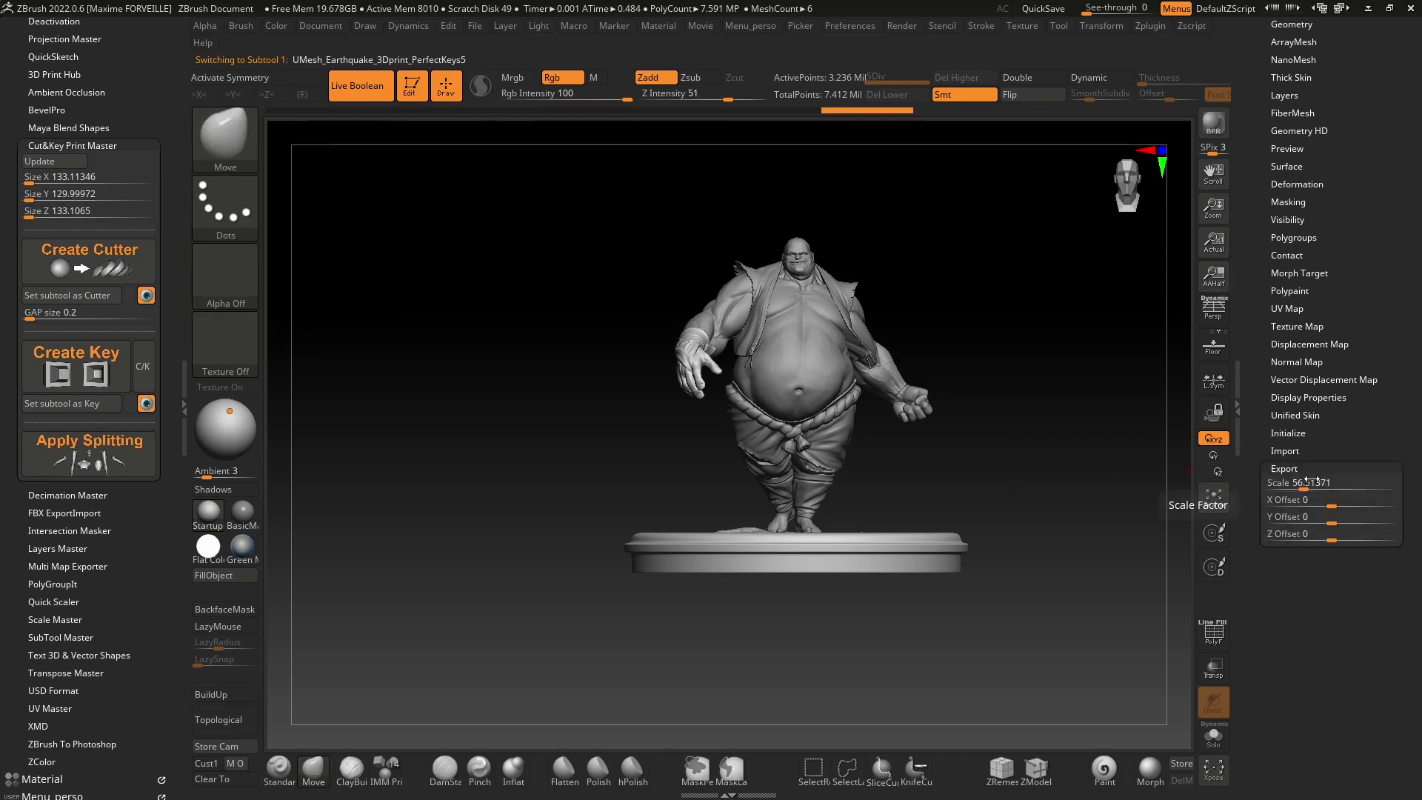
{"action": "left_click", "coordinate": [38, 197]}
{"action": "left_click", "coordinate": [48, 206]}
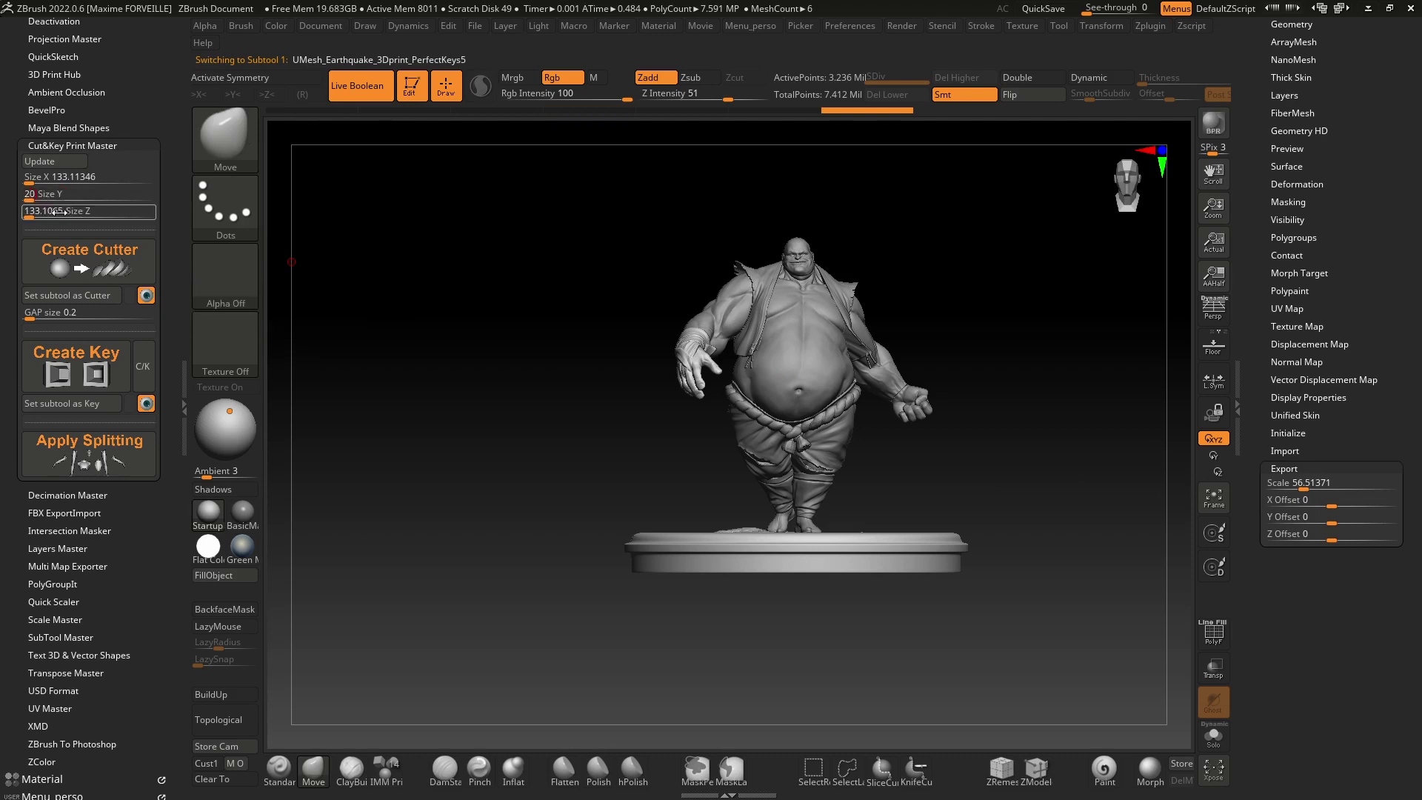
{"action": "key", "text": "Return"}
{"action": "left_click", "coordinate": [1318, 483]}
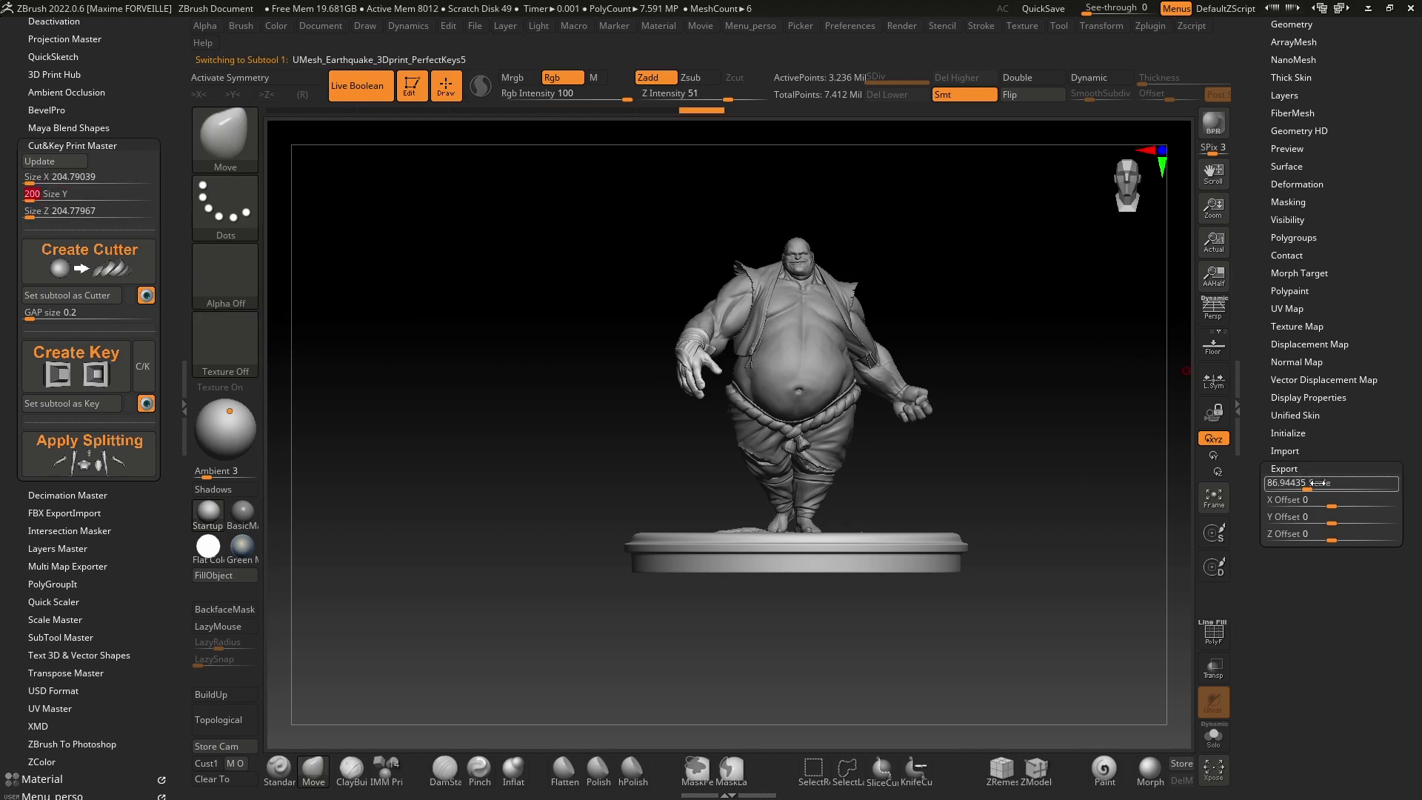
{"action": "key", "text": "Return"}
Step: Set the Size Y to 300 and compare it with the Export scale factor
{"action": "left_click", "coordinate": [106, 207]}
{"action": "type", "text": "30"}
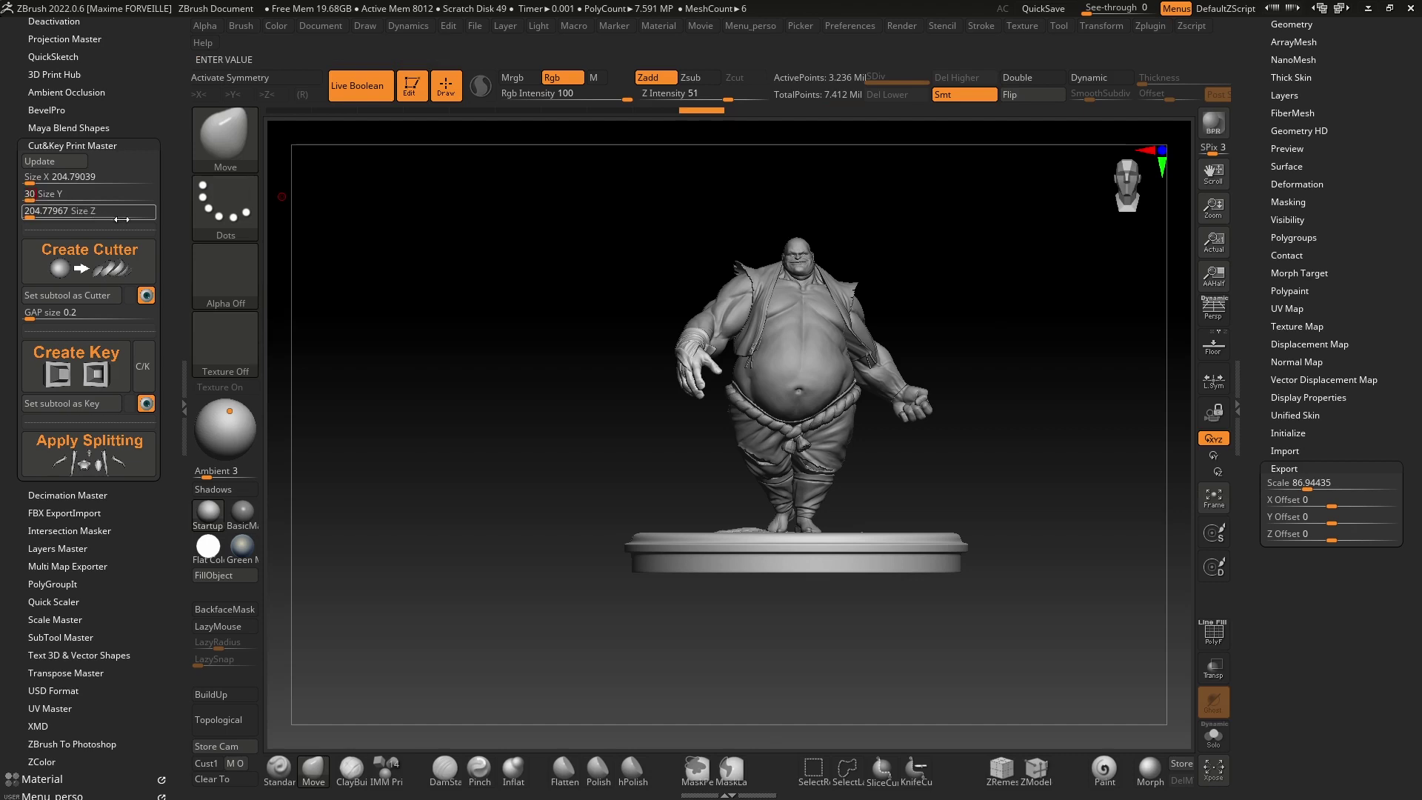
{"action": "type", "text": "0"}
{"action": "key", "text": "Return"}
{"action": "left_click", "coordinate": [1282, 482]}
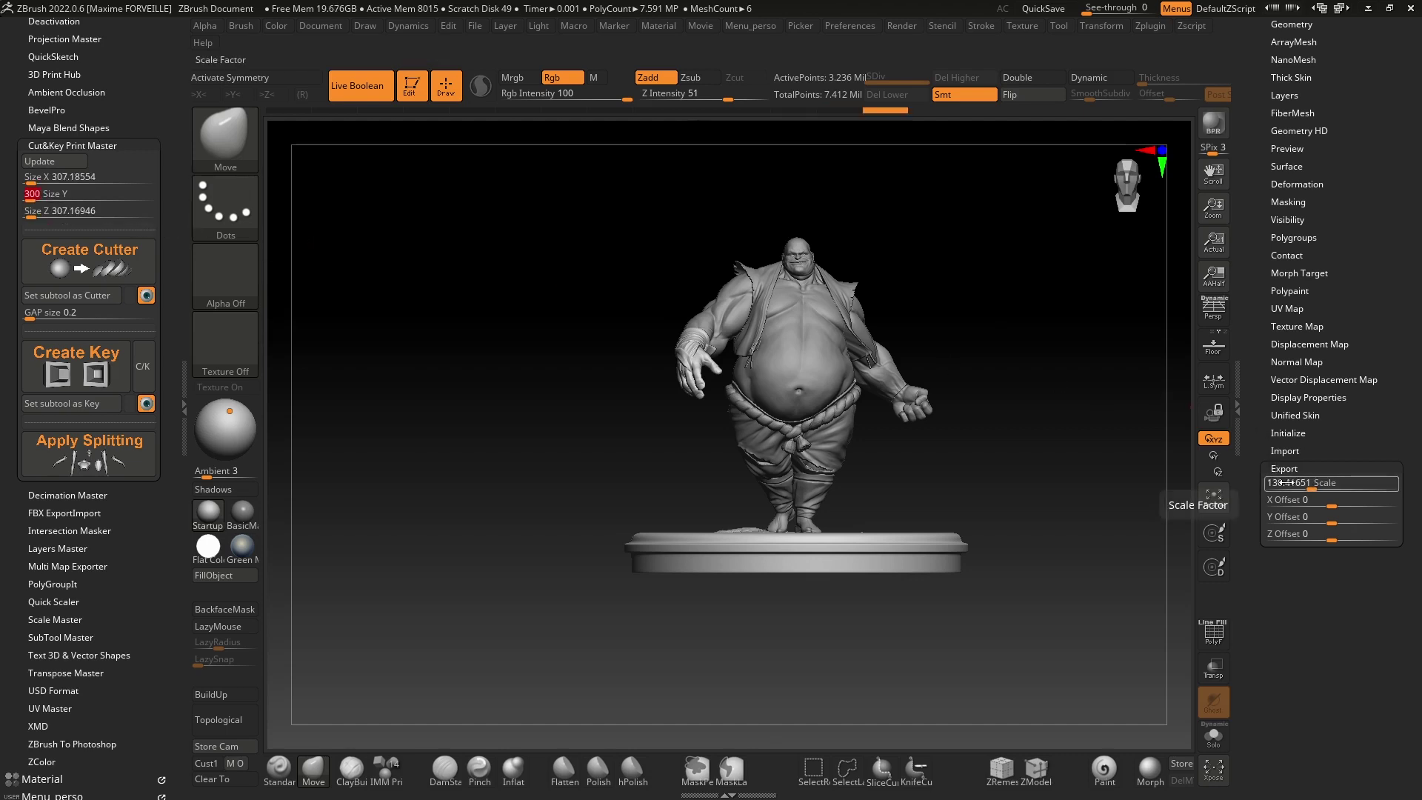
{"action": "key", "text": "Return"}
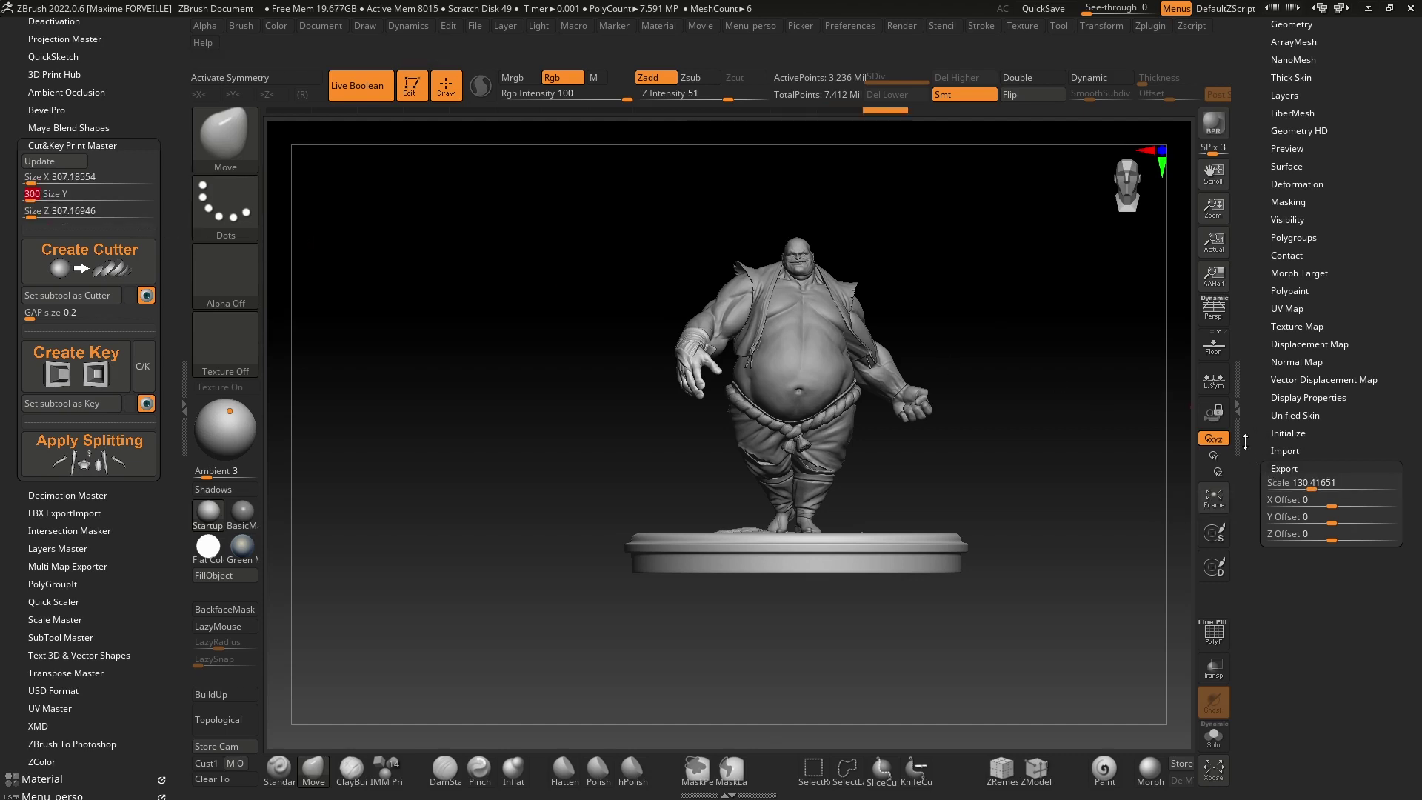
Step: Try a Size Y of 30000 and raise the Export scale to 10000
{"action": "left_click", "coordinate": [1317, 478]}
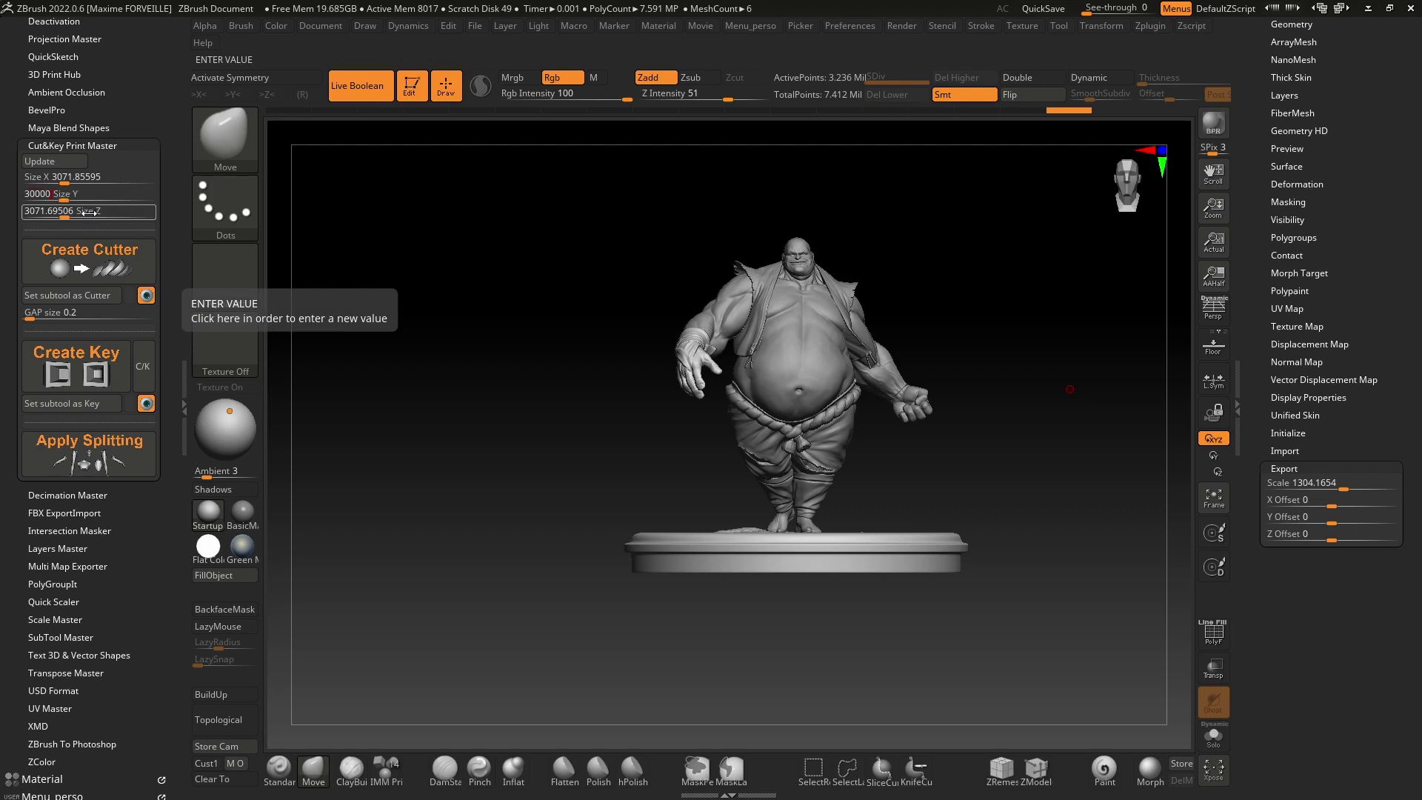
{"action": "key", "text": "Return"}
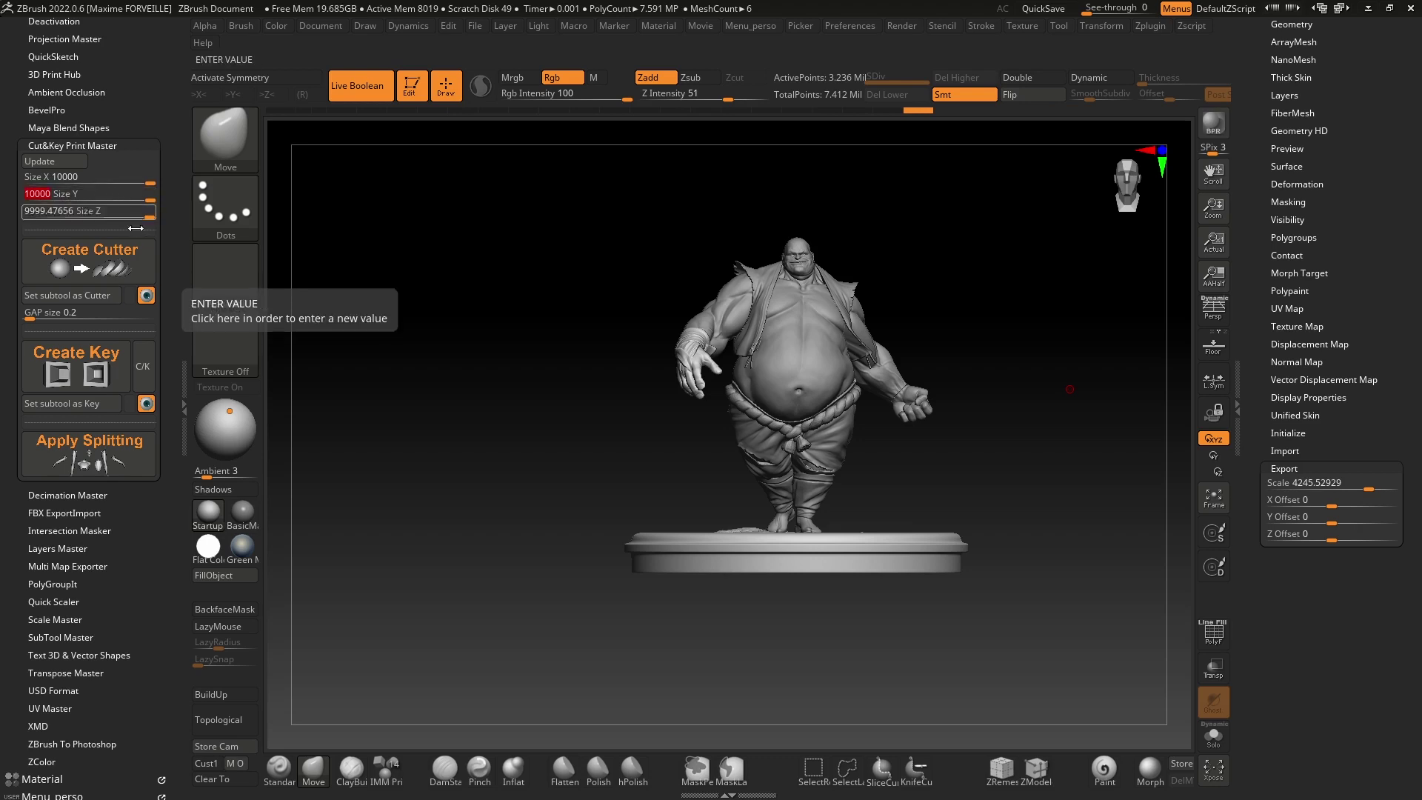
{"action": "left_click_drag", "start_coordinate": [1376, 486], "coordinate": [1403, 487]}
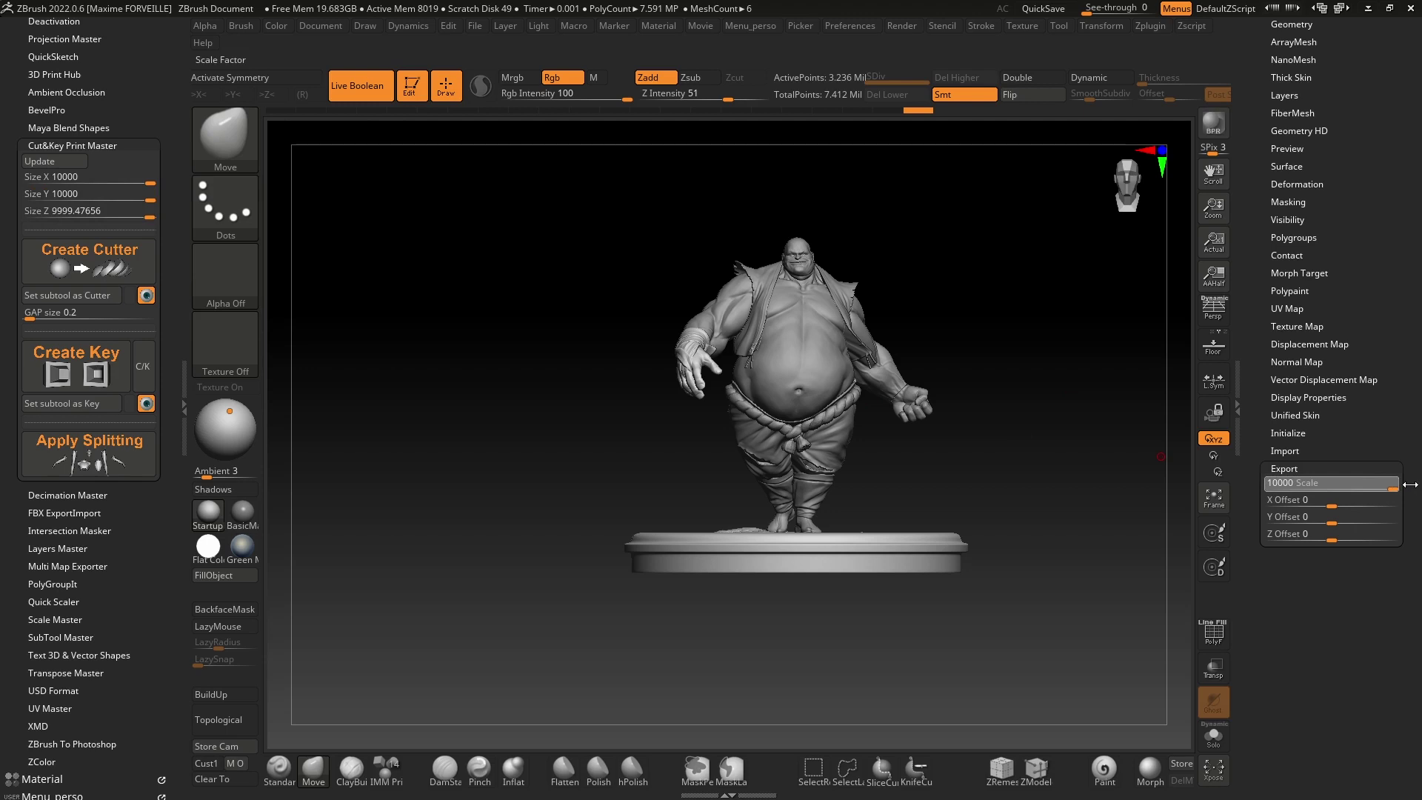
{"action": "left_click", "coordinate": [1400, 487]}
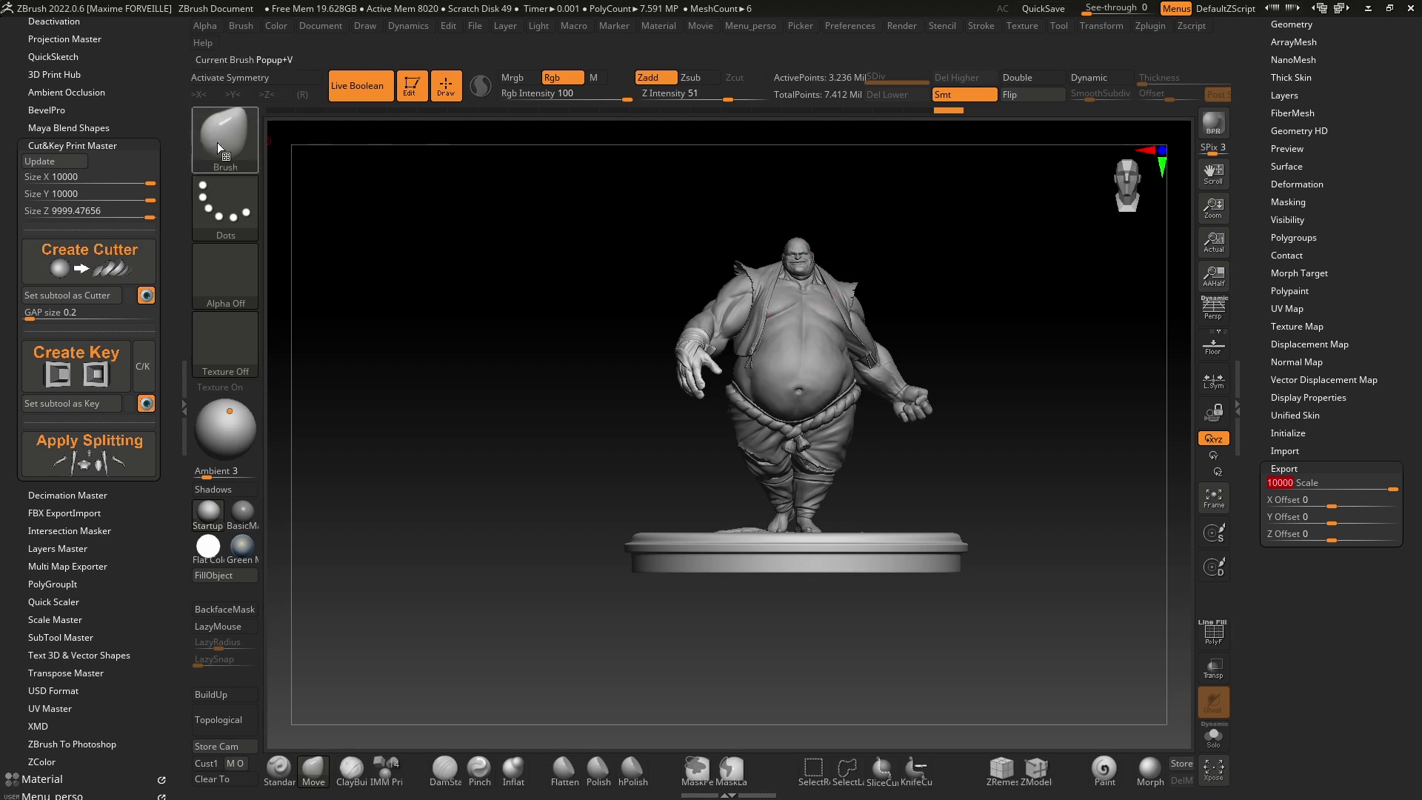
Step: Set the Size Y in Cut&Key Print Master back to 200
{"action": "left_click", "coordinate": [113, 197]}
{"action": "type", "text": "200"}
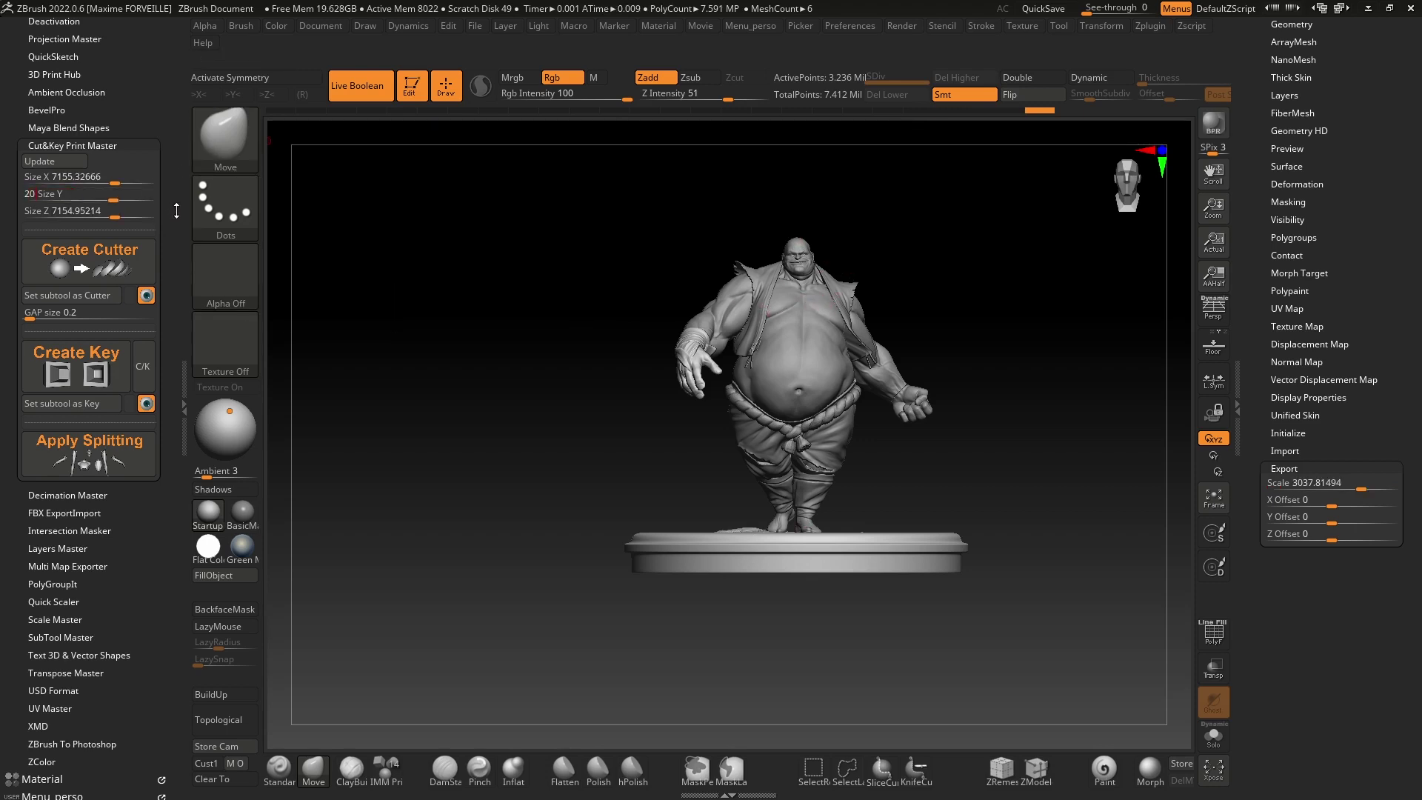
{"action": "key", "text": "Return"}
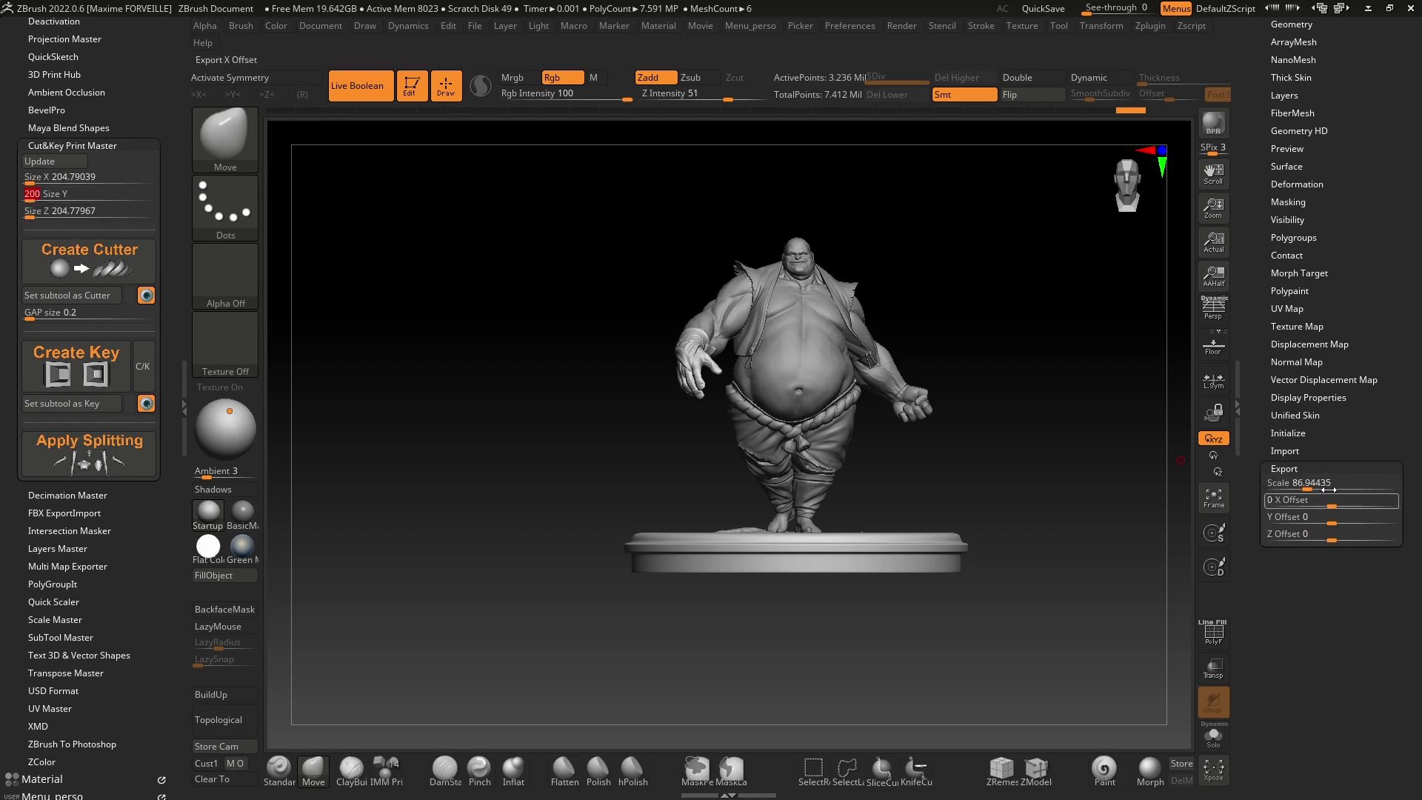
{"action": "left_click", "coordinate": [59, 211]}
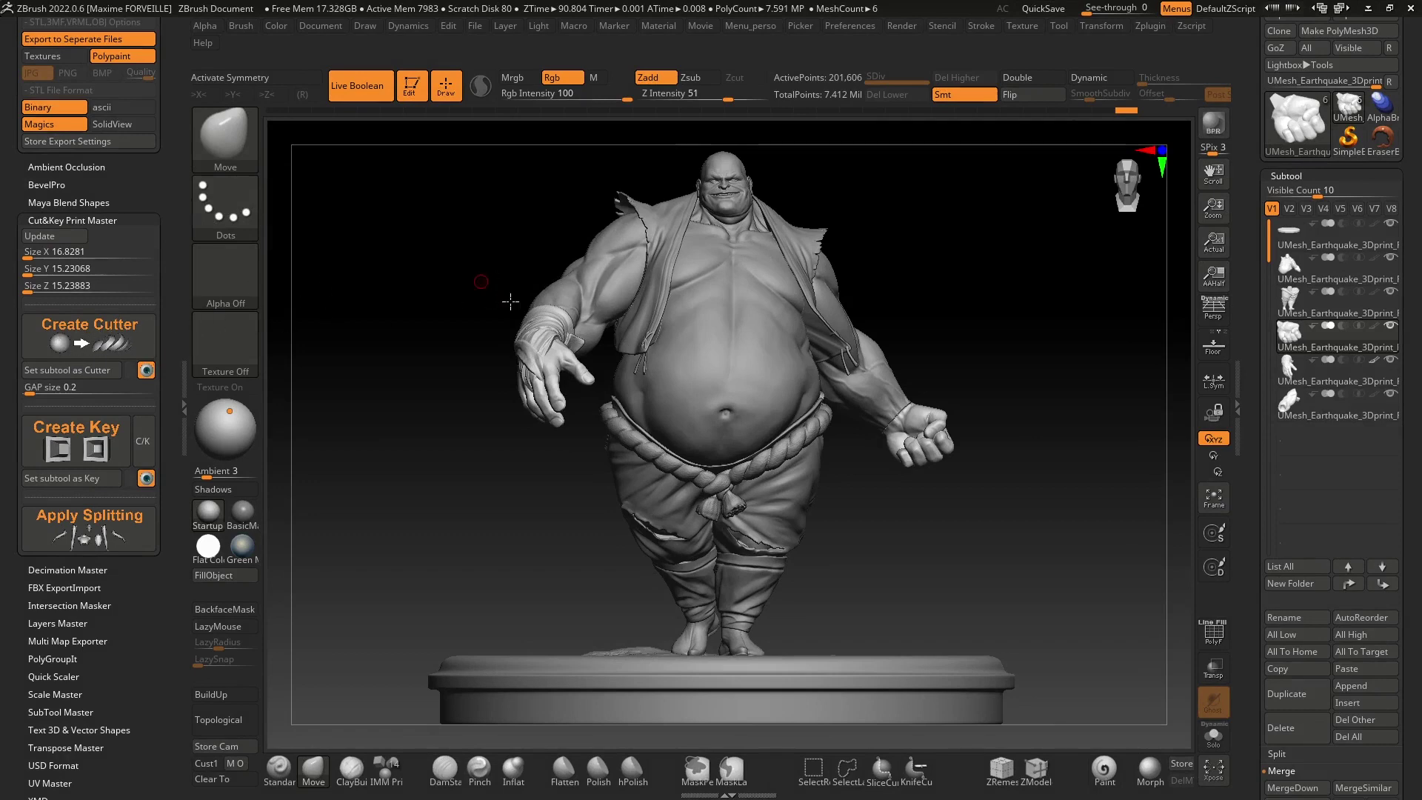
Step: Select the torso subtool UMesh_Earthquake_3Dprint_PerfectKeys4 and isolate it in Solo mode near the keyed wrist cut
{"action": "left_click_drag", "start_coordinate": [510, 301], "coordinate": [1025, 257]}
{"action": "left_click", "coordinate": [1270, 268]}
{"action": "left_click", "coordinate": [1214, 736]}
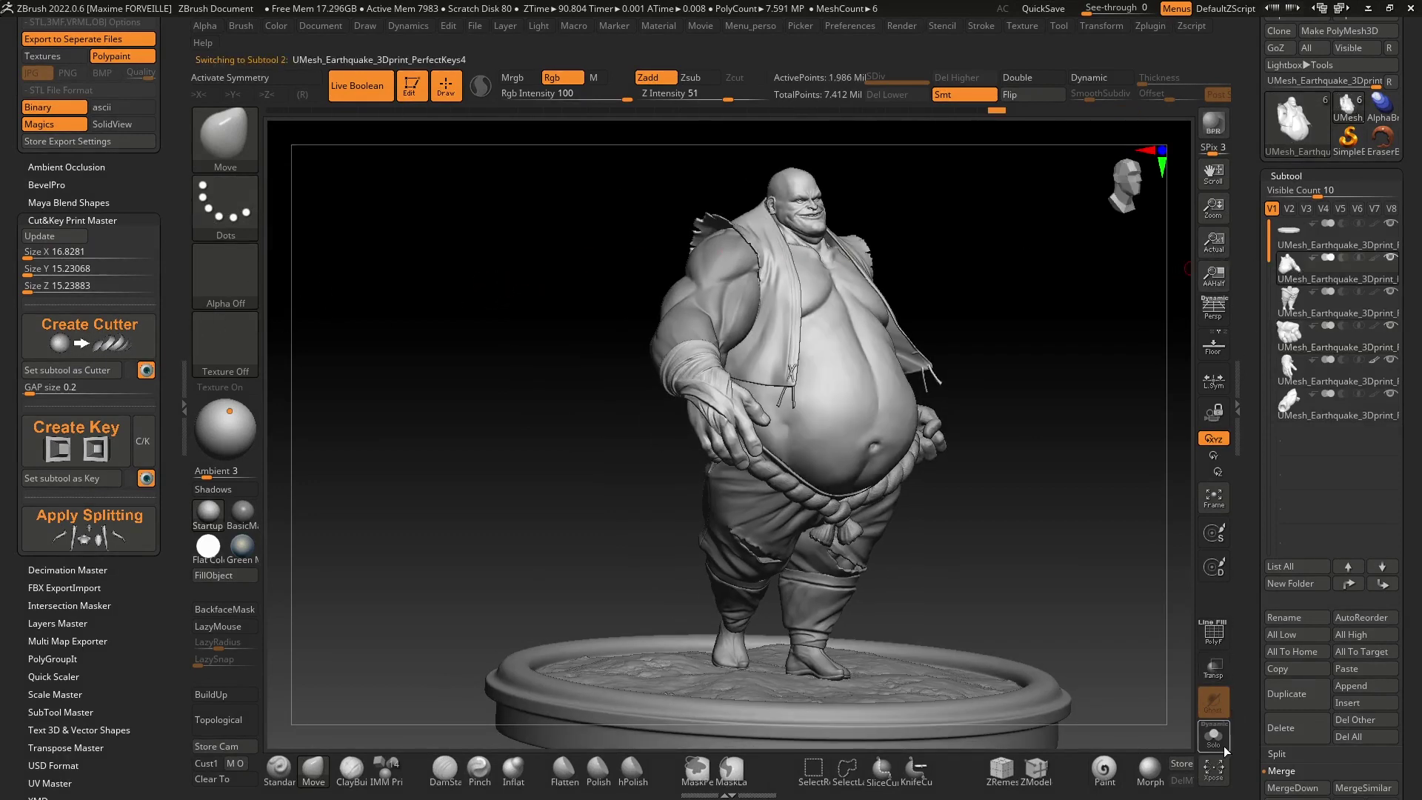
{"action": "right_click_drag", "start_coordinate": [855, 397], "coordinate": [841, 359]}
{"action": "scroll", "coordinate": [899, 388], "scroll_direction": "down", "scroll_amount": 5}
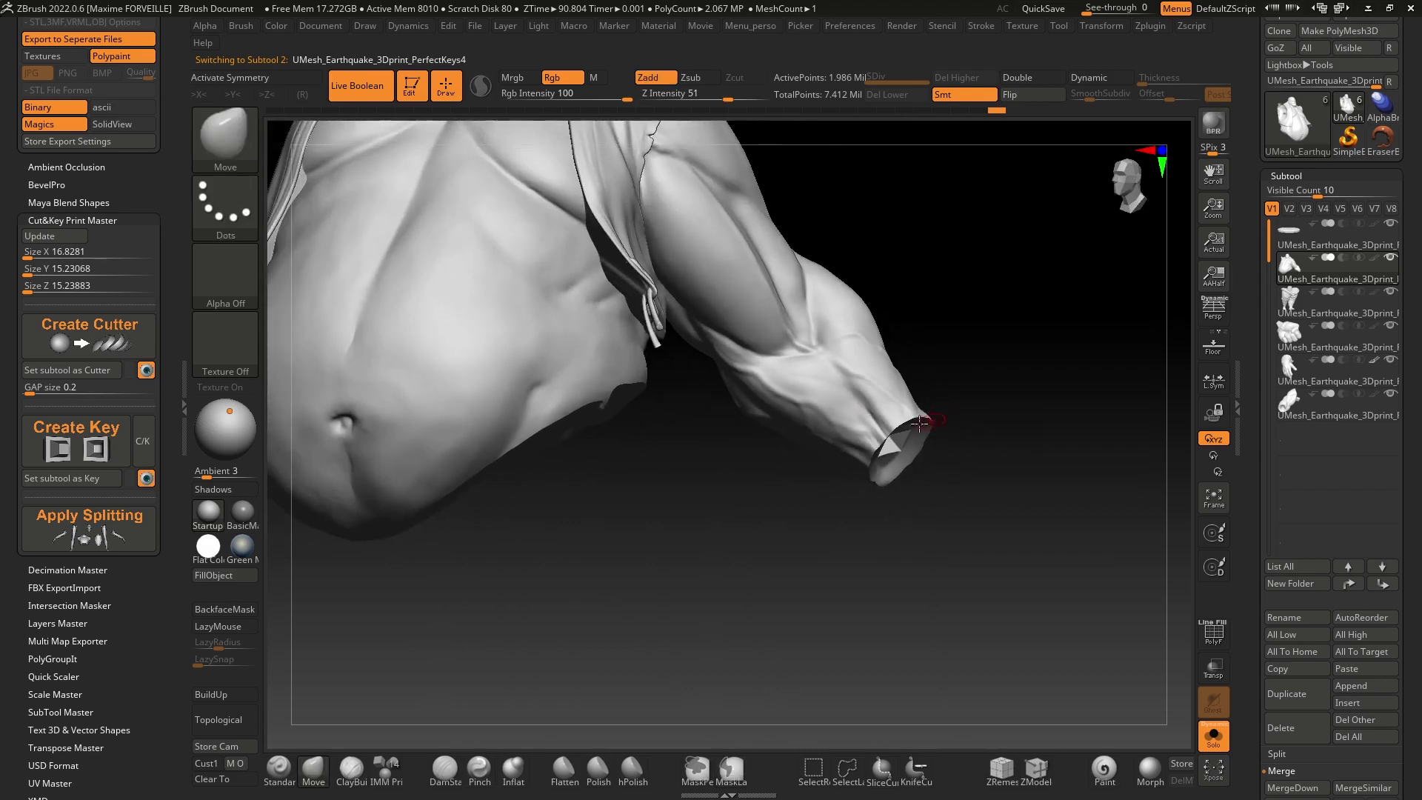
Step: Lasso-mask a band around the torso's arm, from the middle of the upper arm to the forearm
{"action": "key", "text": "ctrl"}
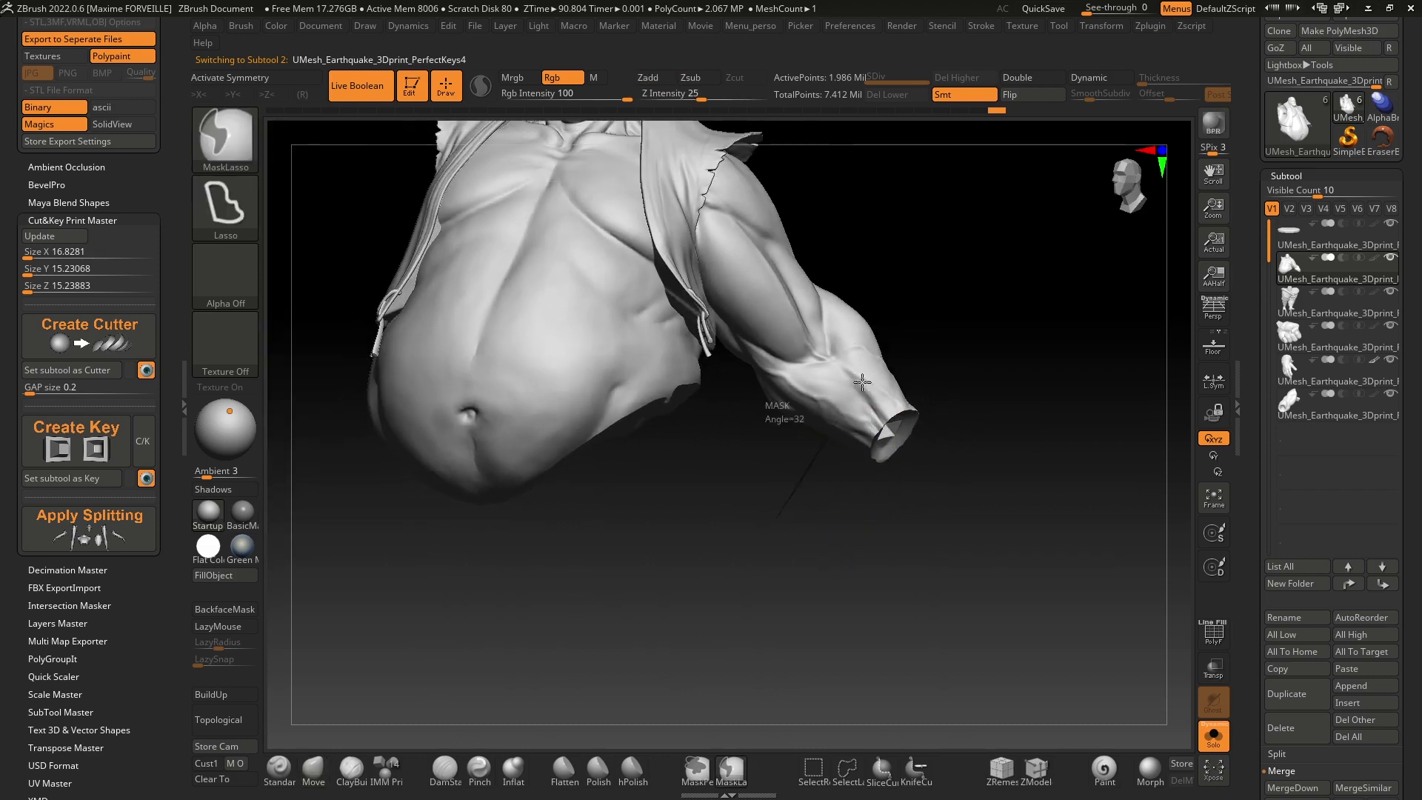
{"action": "mouse_move", "coordinate": [862, 381]}
{"action": "left_mouse_down", "text": "ctrl"}
{"action": "mouse_move", "coordinate": [828, 242]}
{"action": "mouse_move", "coordinate": [746, 319]}
{"action": "mouse_move", "coordinate": [762, 413]}
{"action": "mouse_move", "coordinate": [724, 464]}
{"action": "mouse_move", "coordinate": [976, 331]}
{"action": "left_mouse_up", "text": "ctrl"}
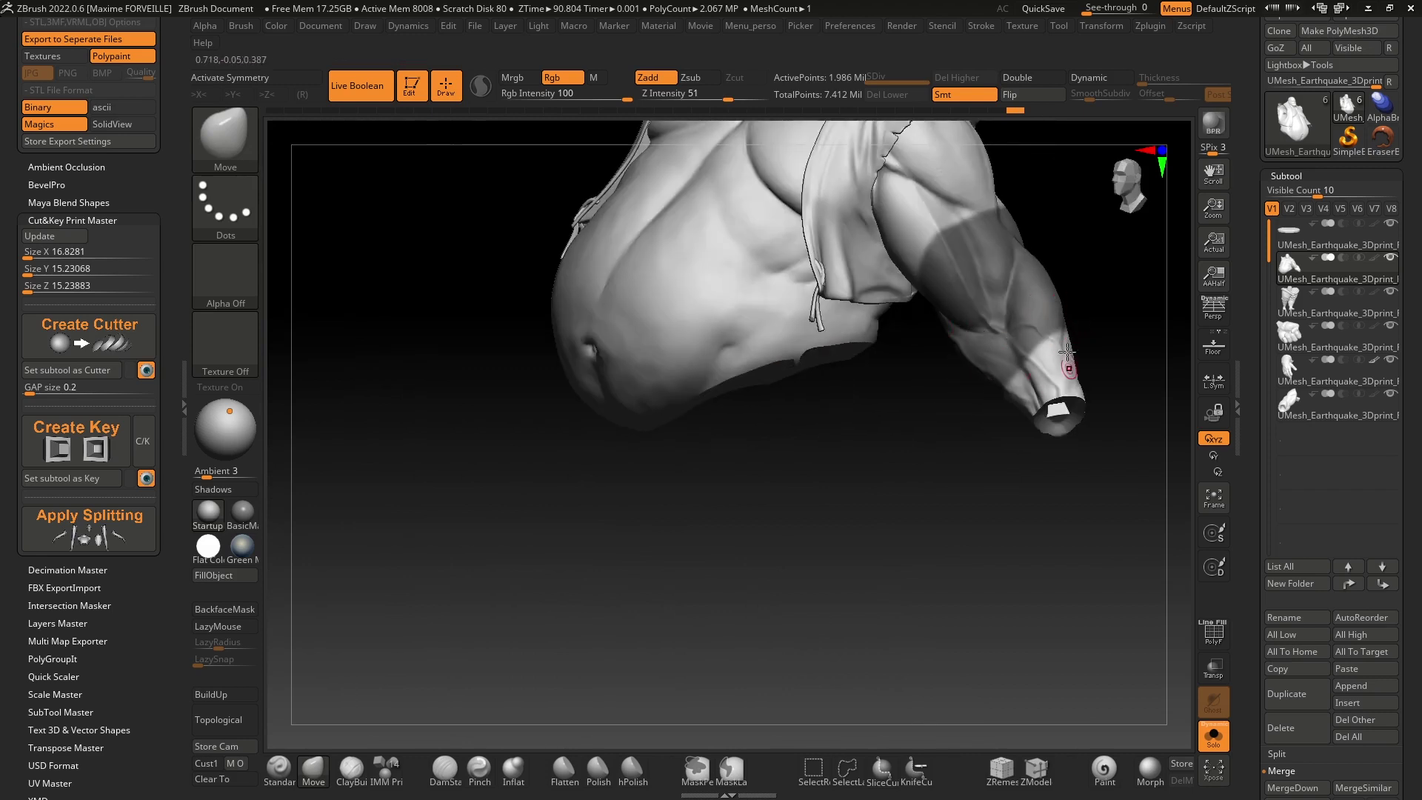
{"action": "right_click_drag", "start_coordinate": [1014, 289], "coordinate": [965, 409], "text": "alt"}
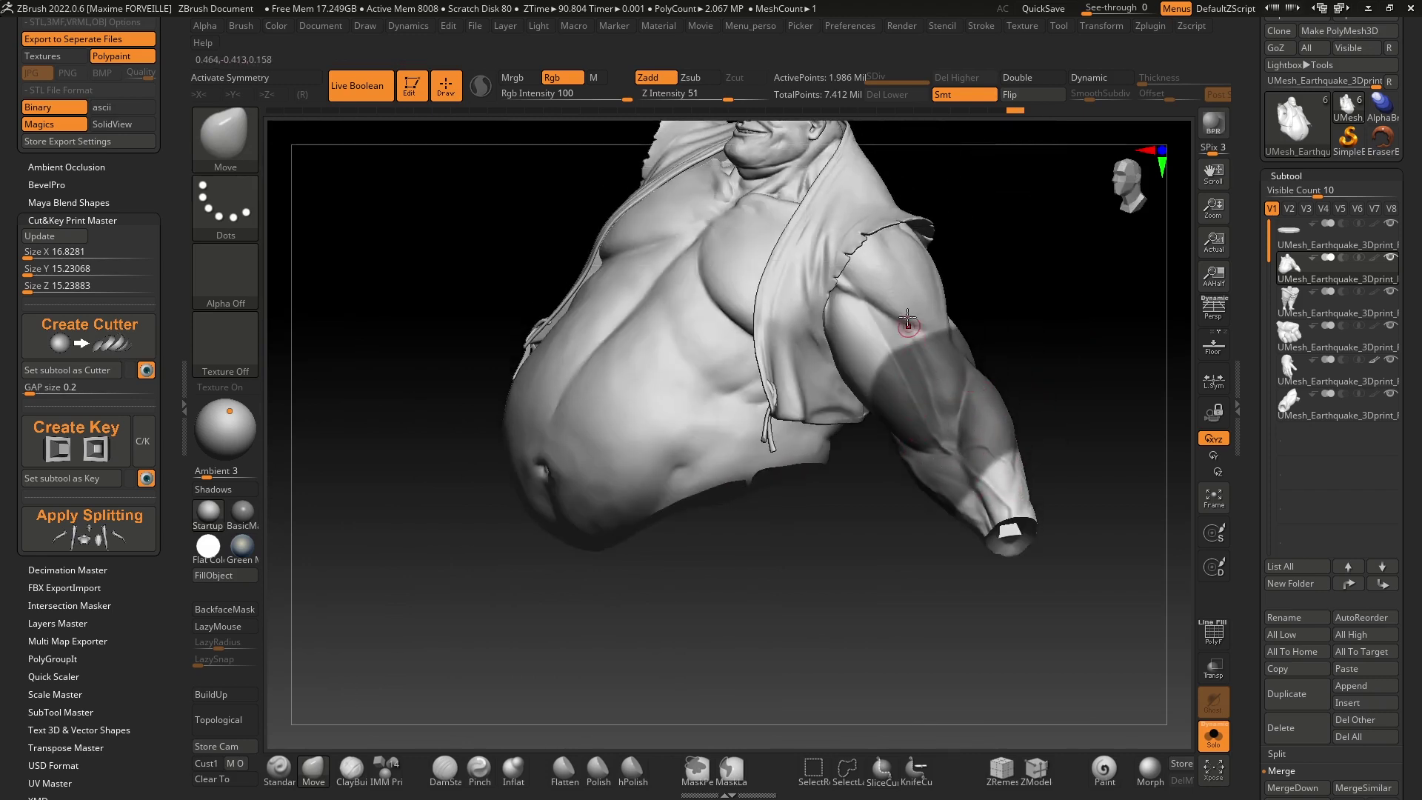
{"action": "right_click_drag", "start_coordinate": [906, 313], "coordinate": [920, 301]}
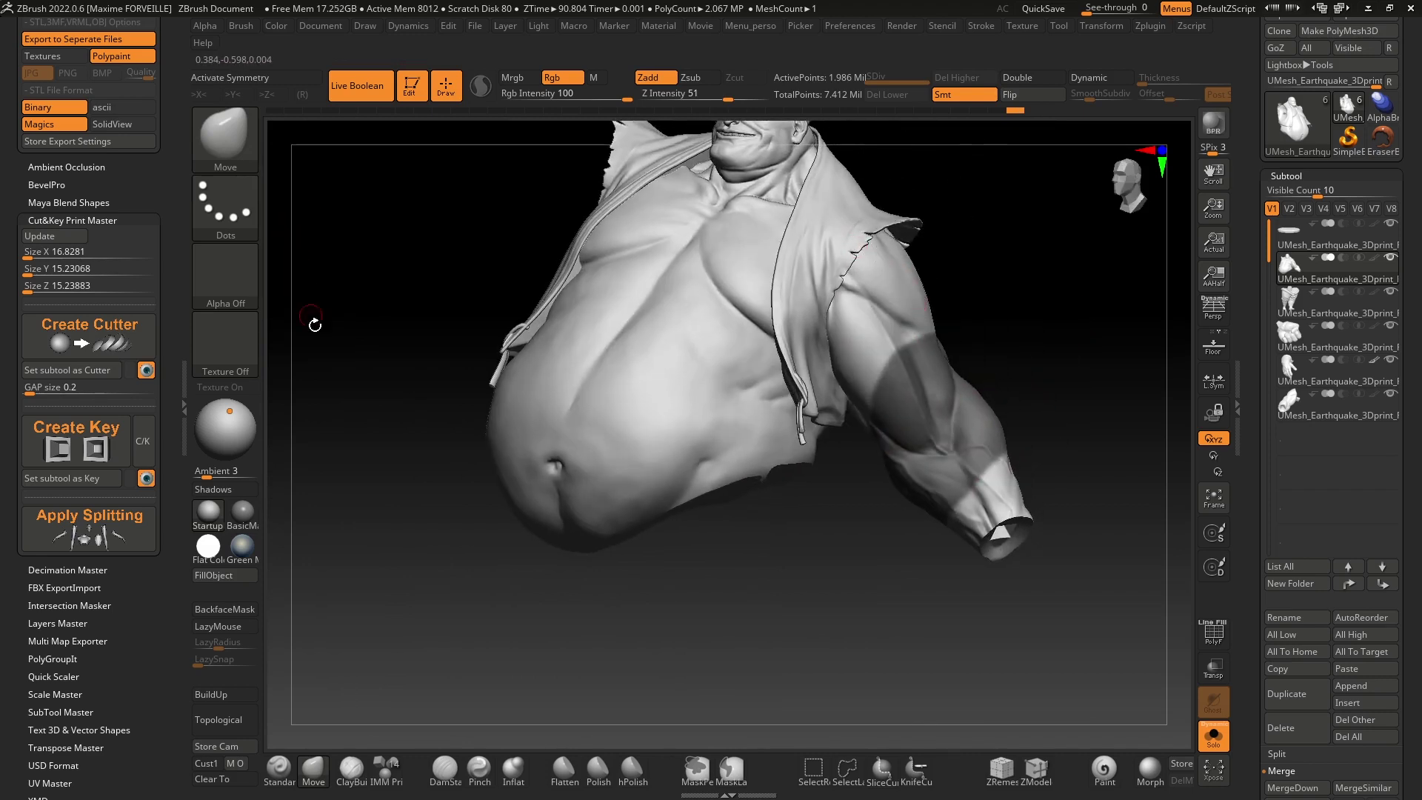
{"action": "right_click_drag", "start_coordinate": [377, 296], "coordinate": [425, 276], "text": "shift"}
{"action": "right_click_drag", "start_coordinate": [930, 400], "coordinate": [784, 326]}
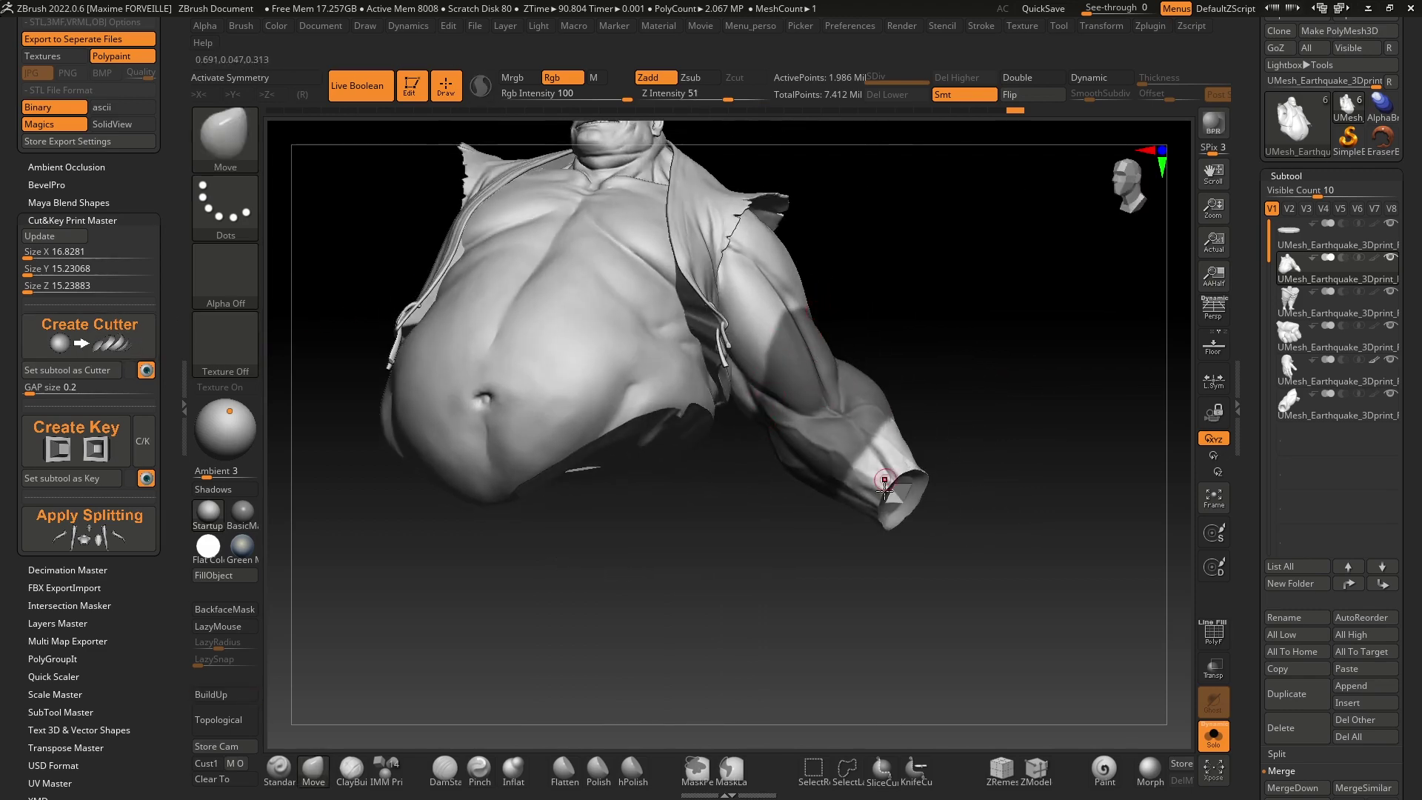
{"action": "right_click_drag", "start_coordinate": [885, 485], "coordinate": [971, 247]}
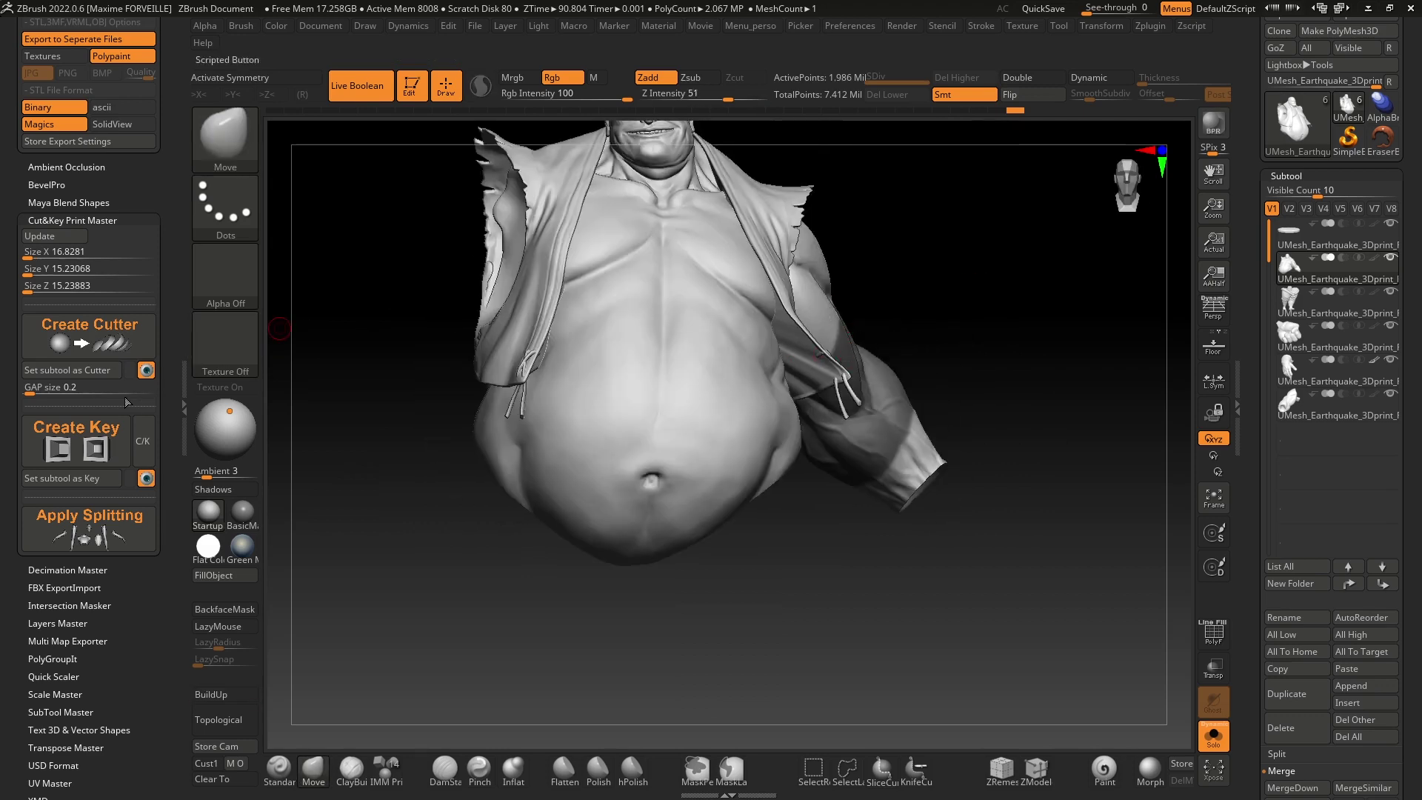
Step: Create a cutter from the masked arm area and show all parts again outside Solo mode
{"action": "left_click", "coordinate": [122, 333]}
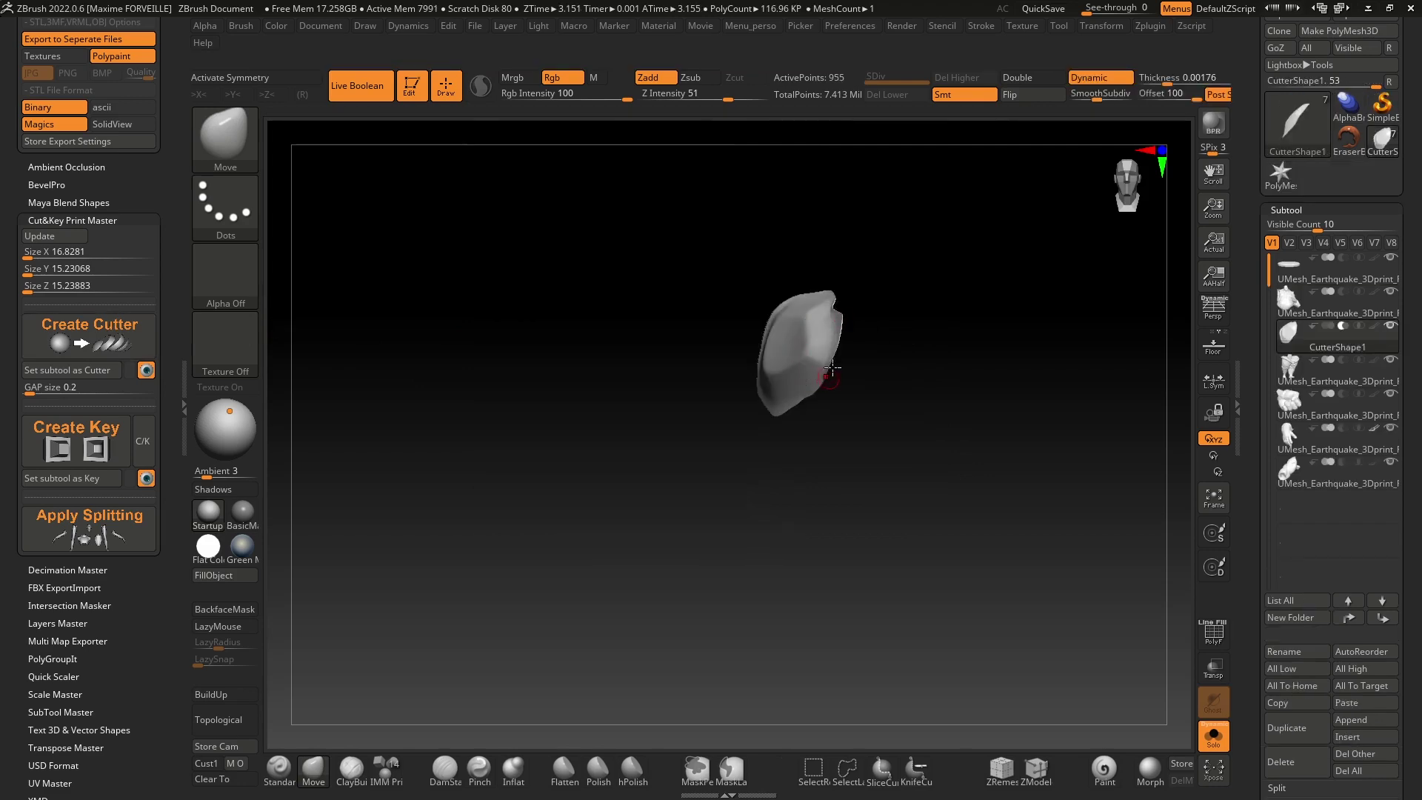
{"action": "left_click", "coordinate": [1212, 741]}
{"action": "right_click_drag", "start_coordinate": [889, 318], "coordinate": [745, 295]}
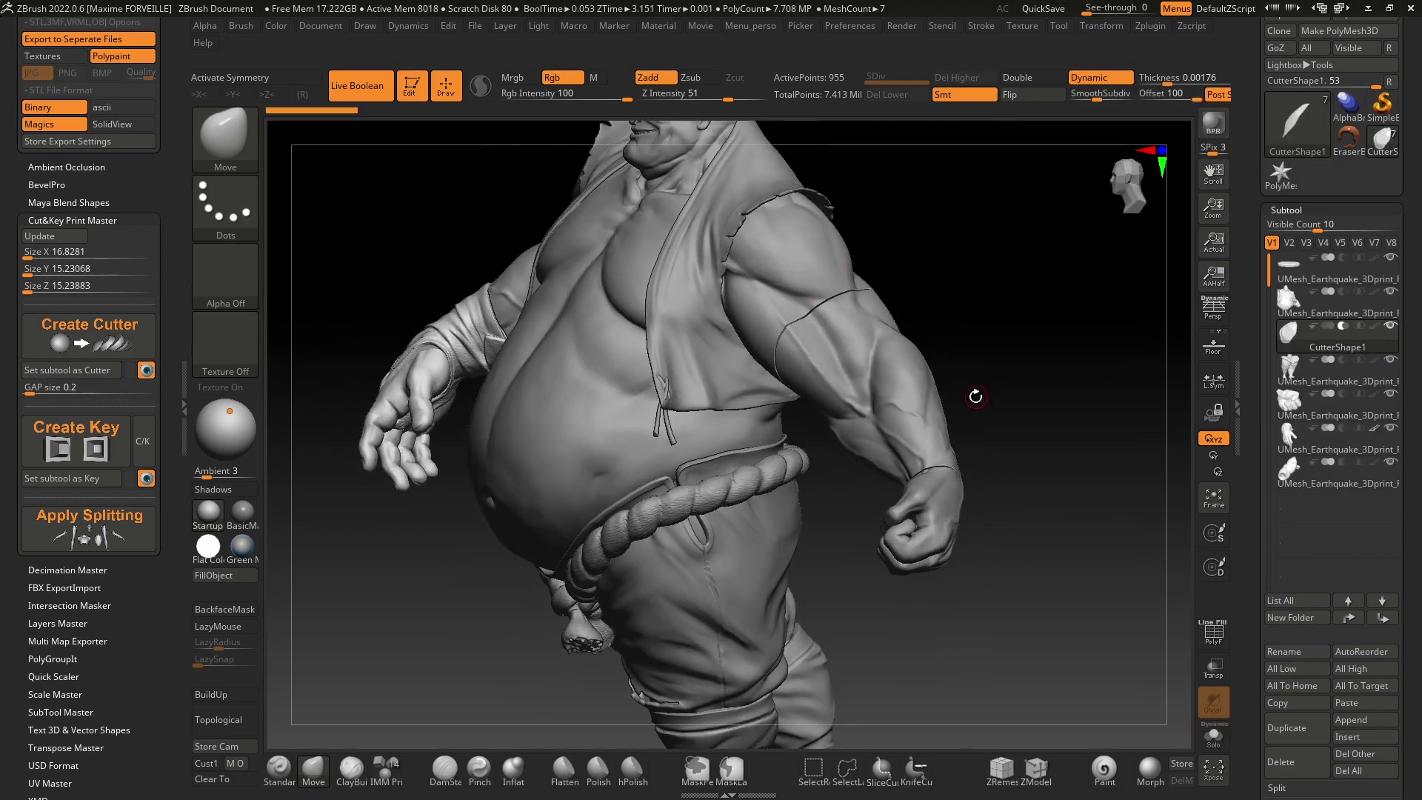
Step: Examine the new cutter's line on the upper arm from several angles, along with the split wrist
{"action": "right_click_drag", "start_coordinate": [976, 397], "coordinate": [997, 349]}
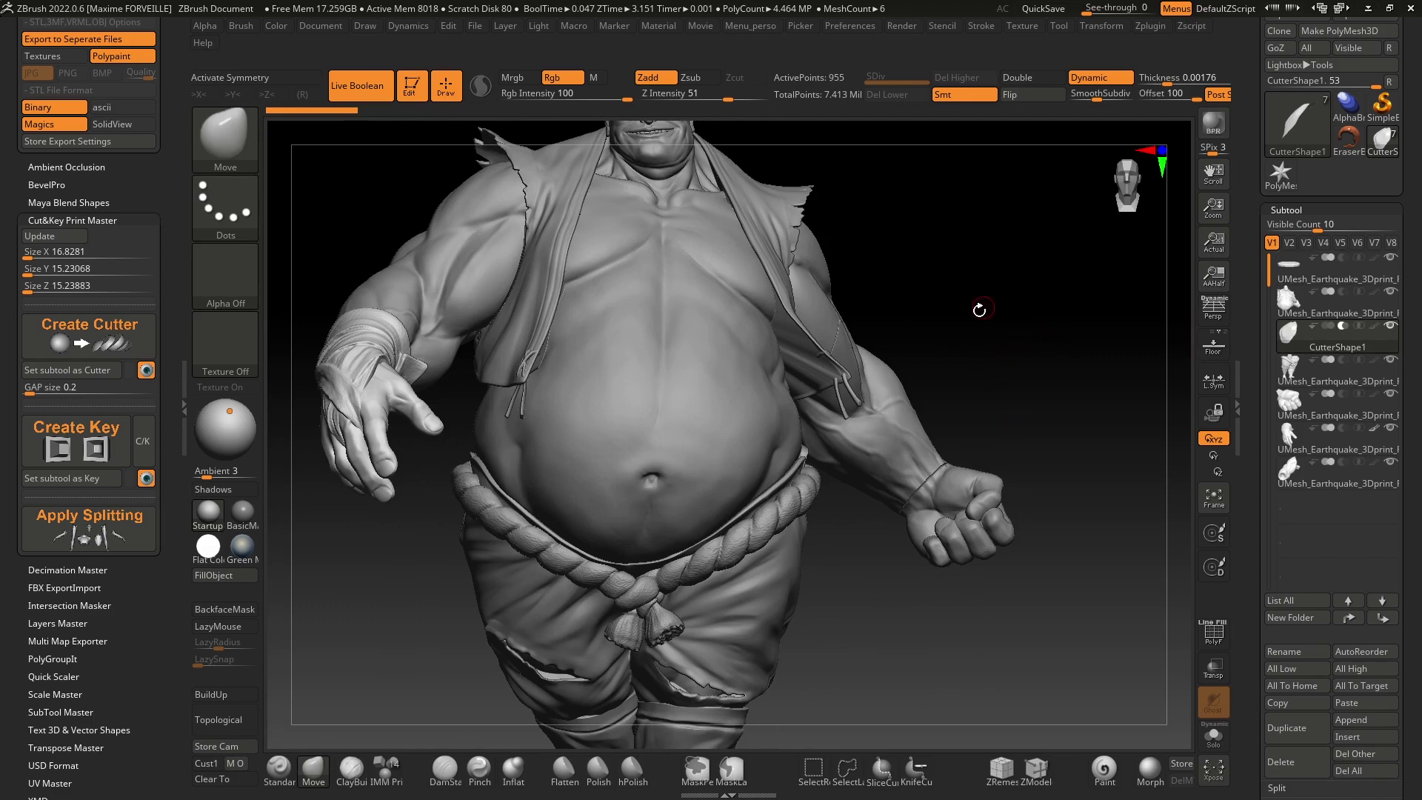
{"action": "right_click_drag", "start_coordinate": [979, 310], "coordinate": [774, 333]}
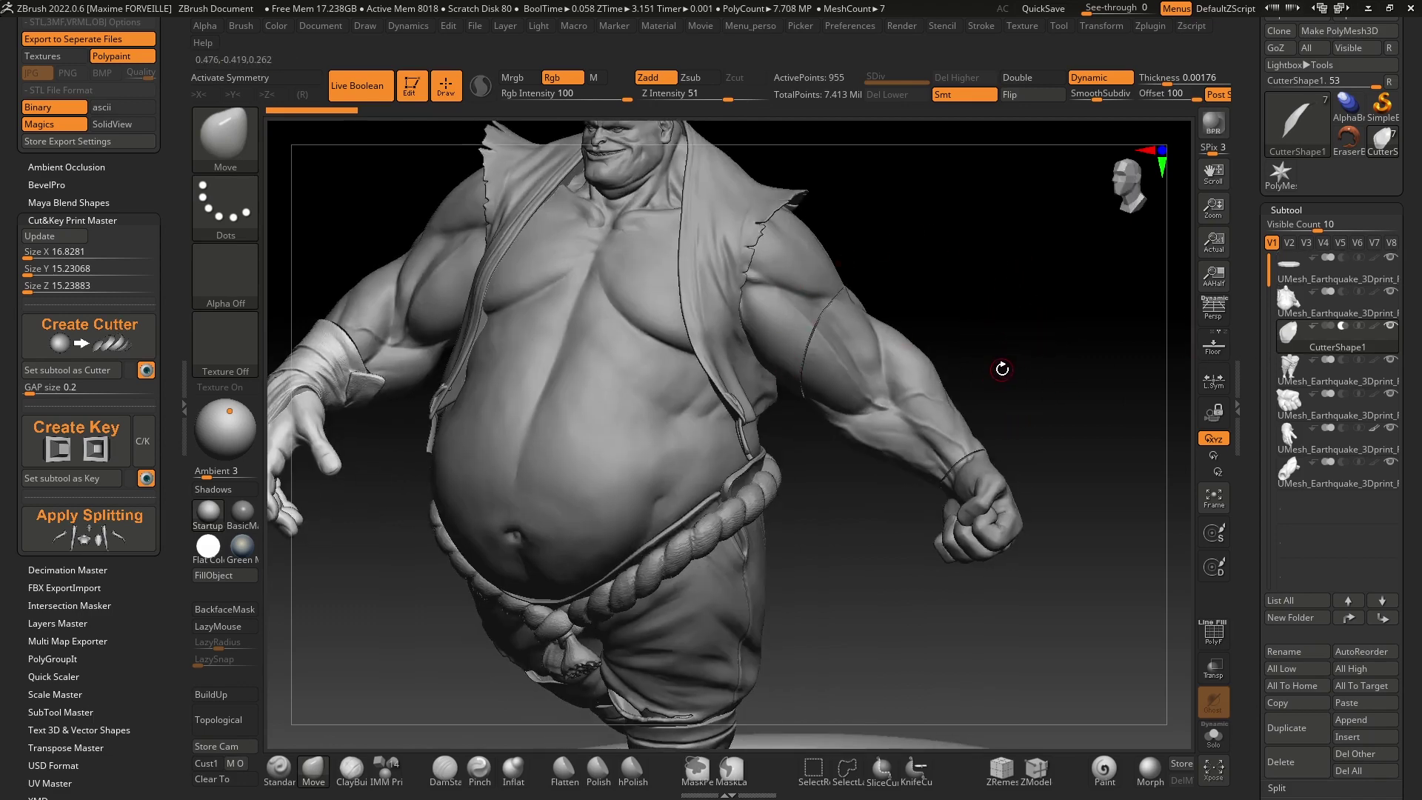
{"action": "right_click_drag", "start_coordinate": [1002, 369], "coordinate": [1027, 343]}
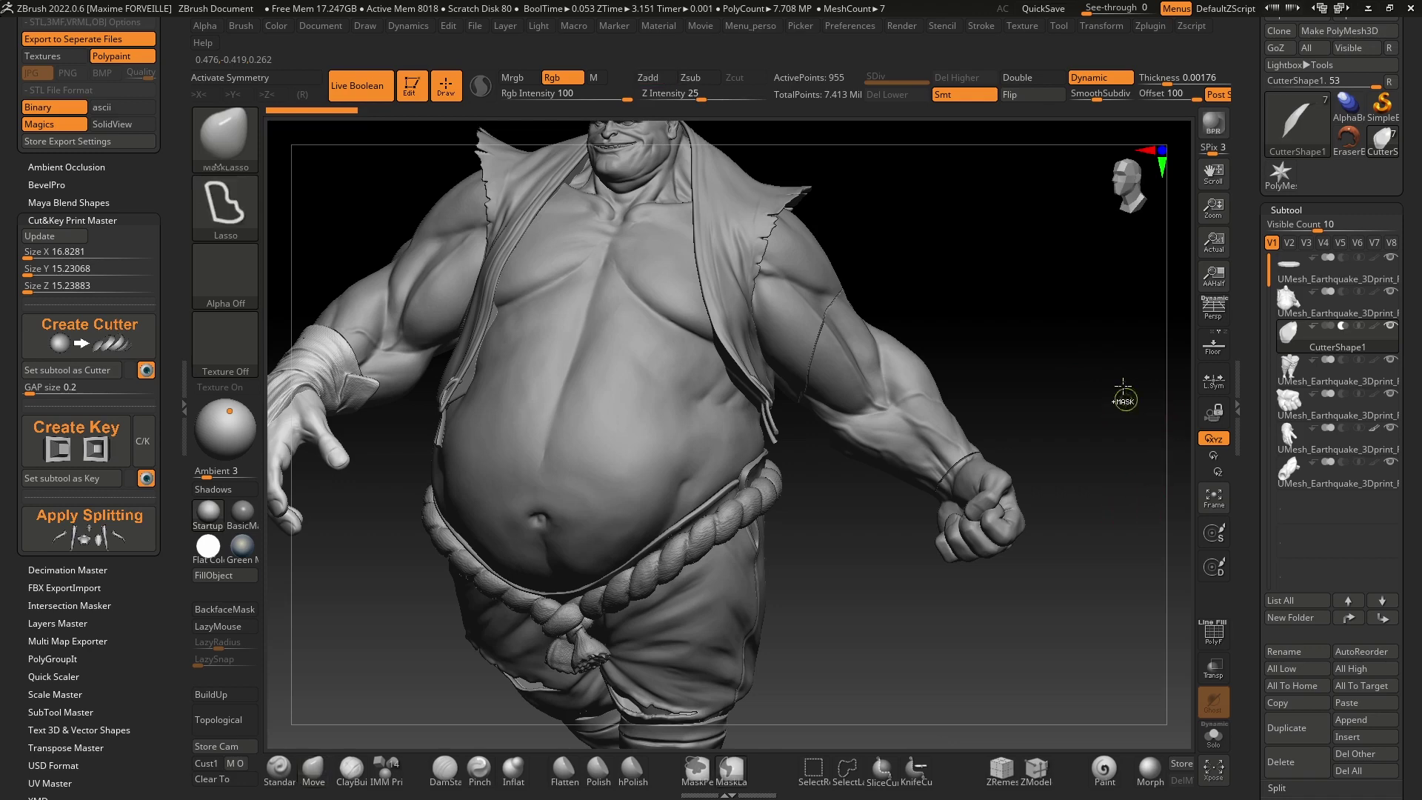
{"action": "key", "text": "f"}
{"action": "right_click_drag", "start_coordinate": [837, 308], "coordinate": [860, 349]}
{"action": "key", "text": "ctrl"}
{"action": "mouse_move", "coordinate": [768, 436]}
{"action": "right_mouse_down", "text": "ctrl"}
{"action": "mouse_move", "coordinate": [754, 360]}
{"action": "mouse_move", "coordinate": [994, 508]}
{"action": "right_mouse_up", "text": "ctrl"}
{"action": "mouse_move", "coordinate": [985, 371]}
{"action": "right_mouse_down"}
{"action": "mouse_move", "coordinate": [895, 356]}
{"action": "mouse_move", "coordinate": [1012, 379]}
{"action": "right_mouse_up"}
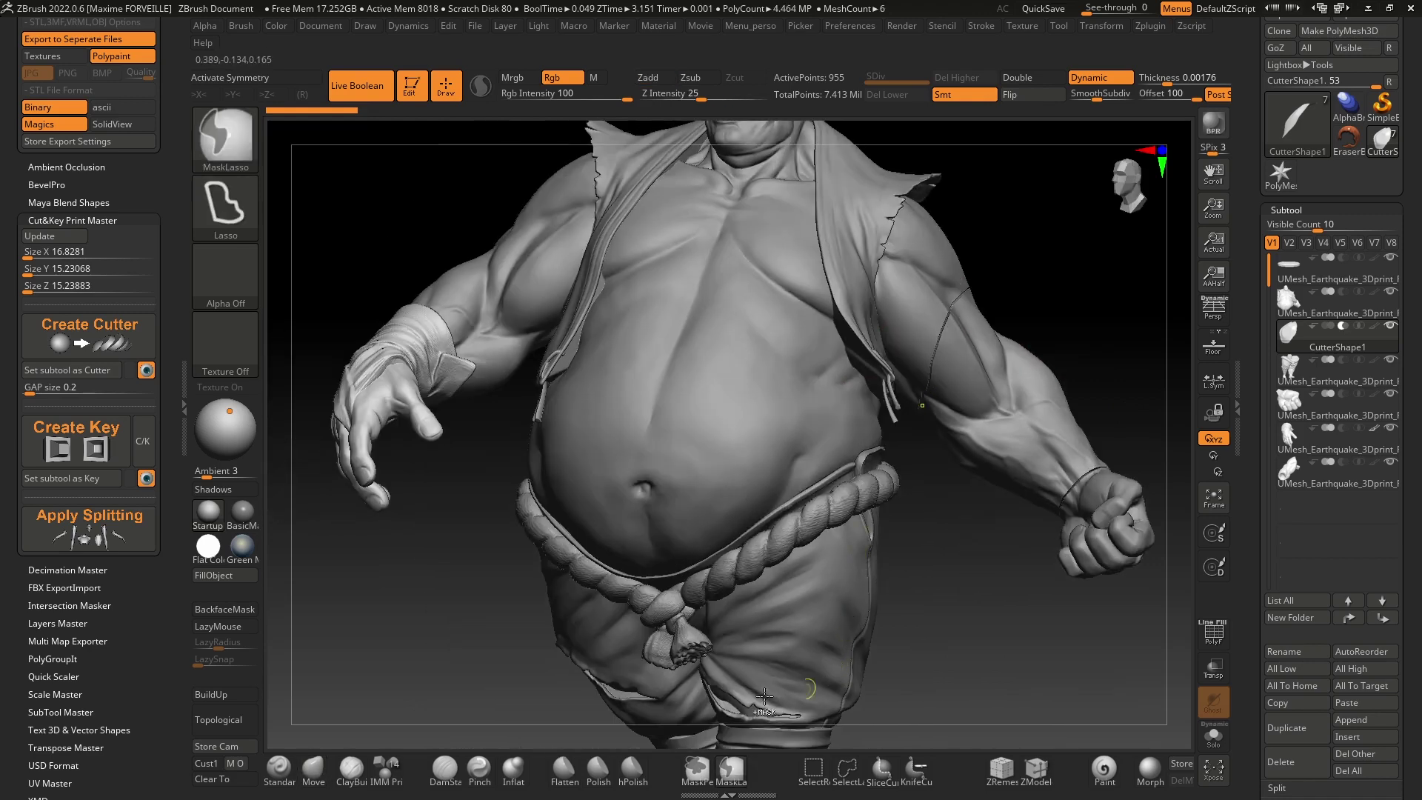
{"action": "key", "text": "s"}
{"action": "left_click_drag", "start_coordinate": [727, 417], "coordinate": [750, 419]}
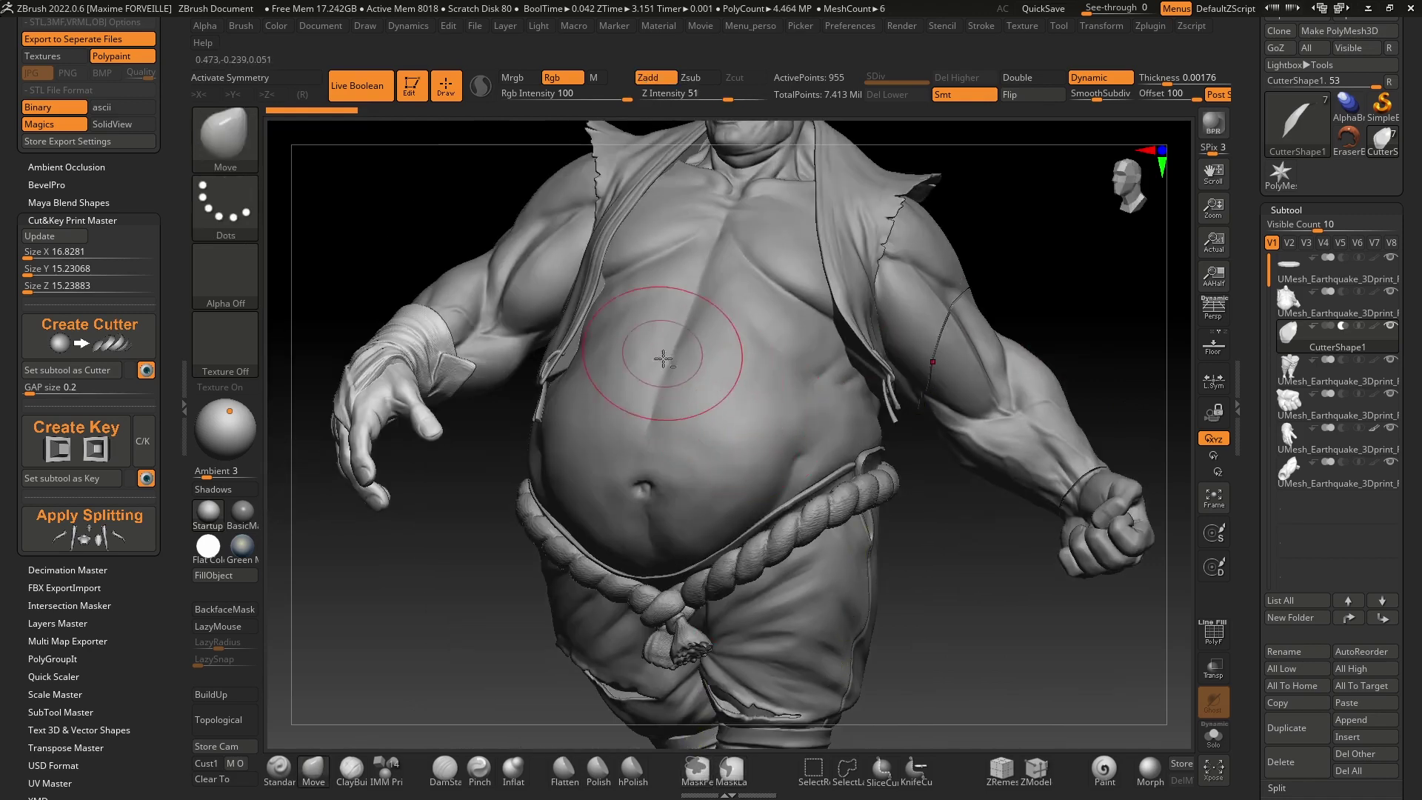
{"action": "mouse_move", "coordinate": [664, 360]}
{"action": "right_mouse_down", "text": "ctrl"}
{"action": "mouse_move", "coordinate": [1041, 334]}
{"action": "mouse_move", "coordinate": [625, 397]}
{"action": "mouse_move", "coordinate": [832, 451]}
{"action": "right_mouse_up", "text": "ctrl"}
Step: Select the bandaged arm's subtool UMesh_Earthquake_3Dprint_PerfectKeys and paint a trial mask across its upper arm
{"action": "left_click", "coordinate": [1293, 295]}
{"action": "key", "text": "s"}
{"action": "left_click_drag", "start_coordinate": [621, 350], "coordinate": [631, 350]}
{"action": "mouse_move", "coordinate": [567, 300]}
{"action": "right_mouse_down"}
{"action": "mouse_move", "coordinate": [604, 321]}
{"action": "mouse_move", "coordinate": [578, 296]}
{"action": "right_mouse_up"}
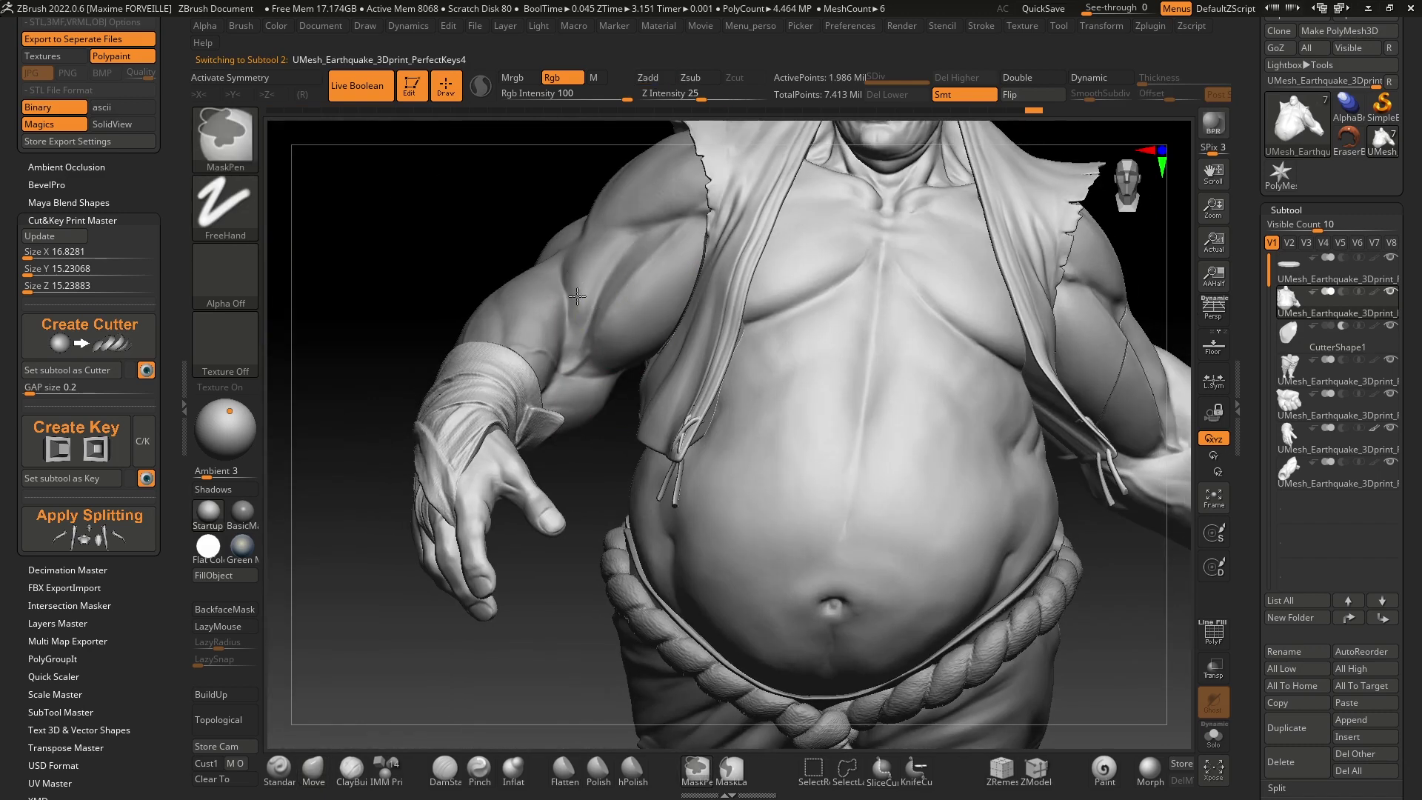
{"action": "left_click", "coordinate": [598, 277], "text": "alt"}
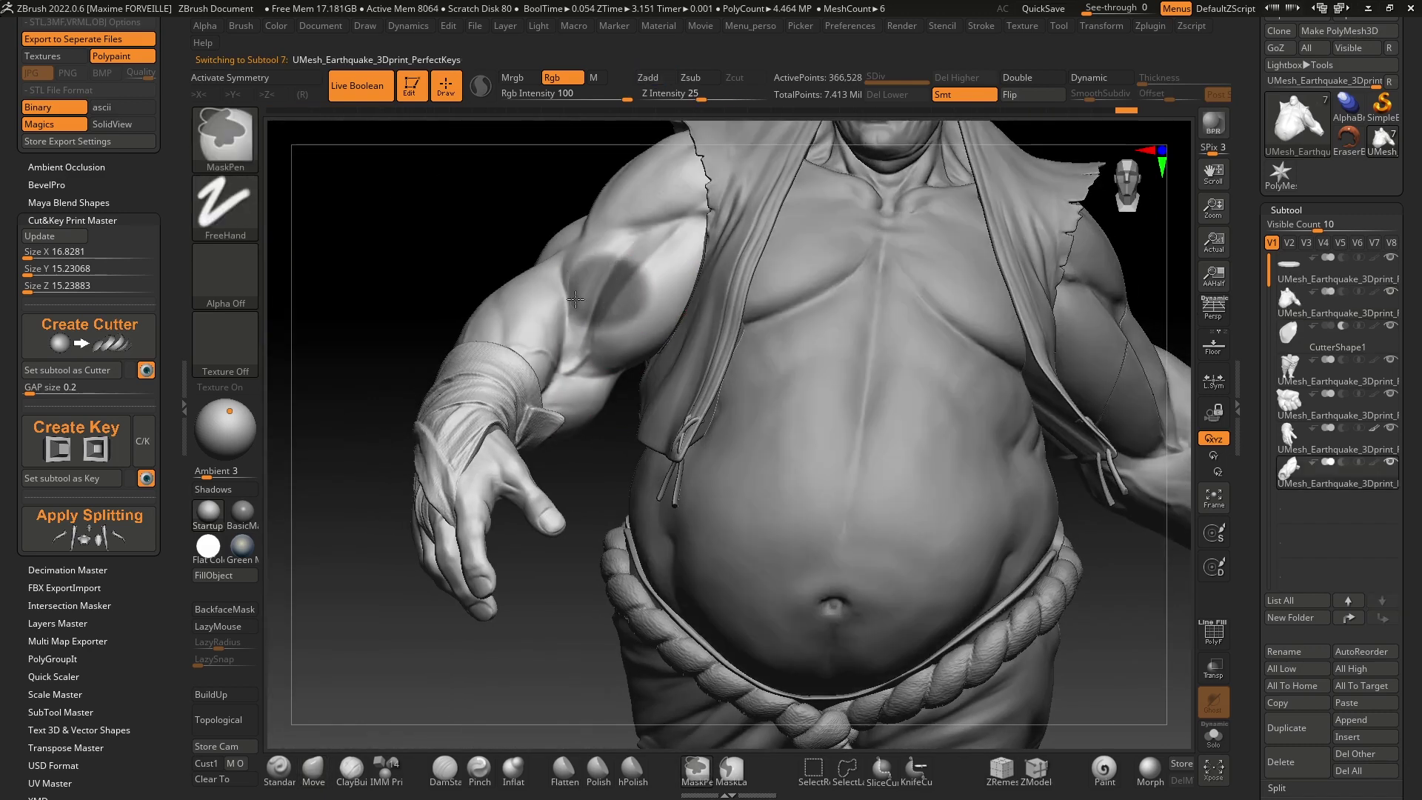
{"action": "left_click", "coordinate": [649, 215], "text": "ctrl"}
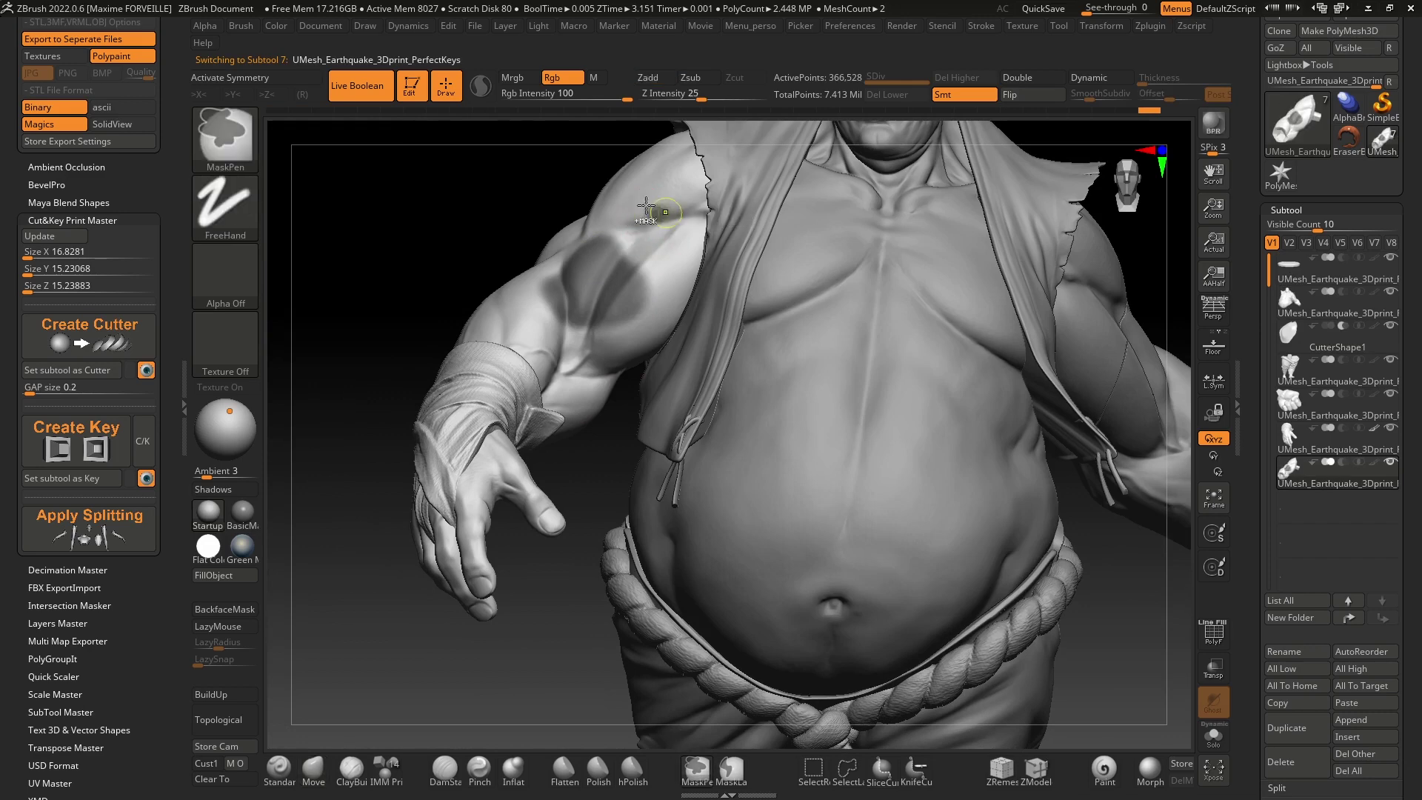
{"action": "key", "text": "s"}
{"action": "mouse_move", "coordinate": [609, 277]}
{"action": "left_mouse_down", "text": "ctrl"}
{"action": "mouse_move", "coordinate": [494, 246]}
{"action": "mouse_move", "coordinate": [544, 392]}
{"action": "mouse_move", "coordinate": [493, 348]}
{"action": "left_mouse_up", "text": "ctrl"}
{"action": "right_click_drag", "start_coordinate": [664, 221], "coordinate": [657, 238], "text": "ctrl"}
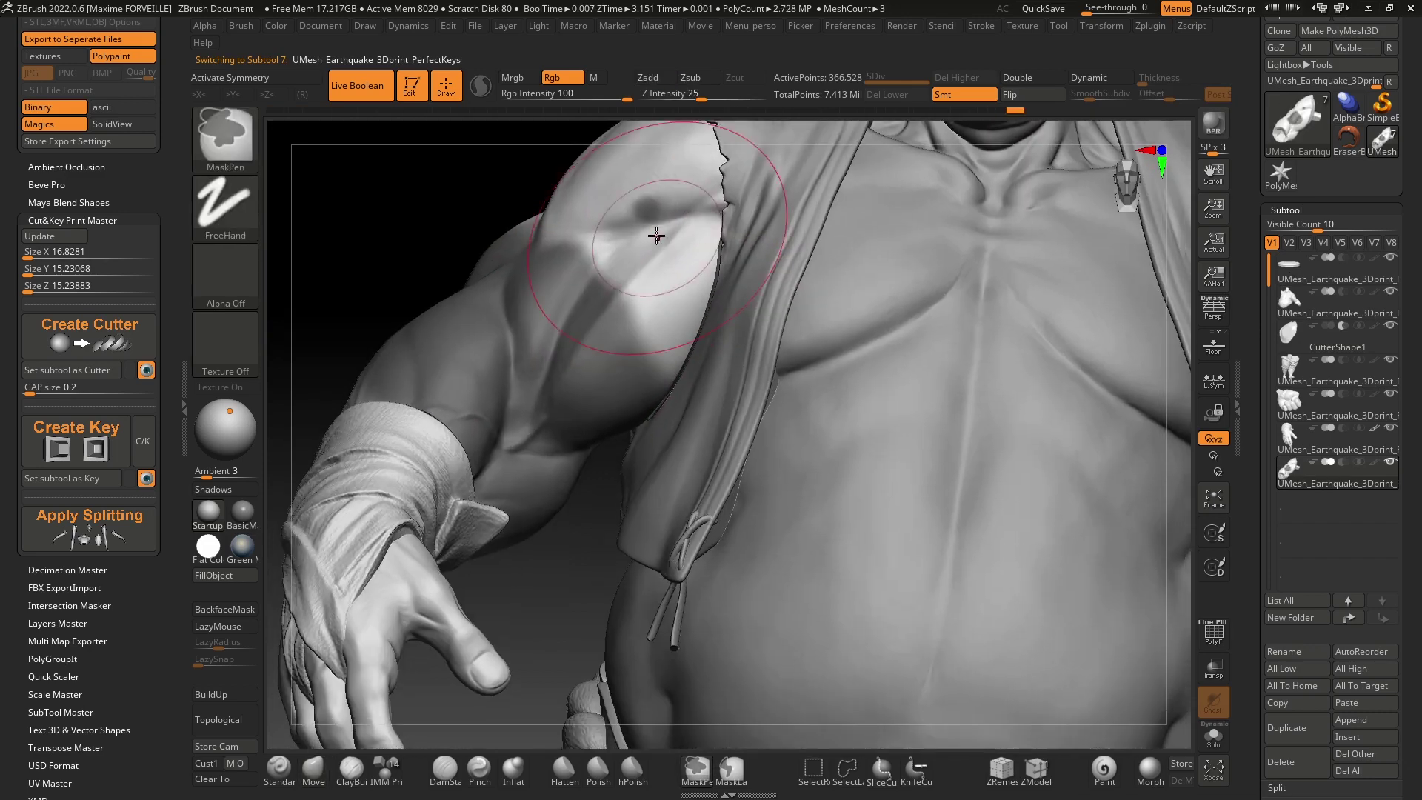
{"action": "right_click_drag", "start_coordinate": [556, 311], "coordinate": [730, 319]}
{"action": "mouse_move", "coordinate": [654, 379]}
{"action": "left_mouse_down", "text": "ctrl"}
{"action": "mouse_move", "coordinate": [669, 350]}
{"action": "mouse_move", "coordinate": [652, 422]}
{"action": "left_mouse_up", "text": "ctrl"}
{"action": "right_click_drag", "start_coordinate": [652, 444], "coordinate": [629, 370]}
{"action": "mouse_move", "coordinate": [618, 430]}
{"action": "left_mouse_down", "text": "ctrl"}
{"action": "mouse_move", "coordinate": [597, 540]}
{"action": "mouse_move", "coordinate": [581, 511]}
{"action": "left_mouse_up", "text": "ctrl"}
{"action": "mouse_move", "coordinate": [577, 406]}
{"action": "right_mouse_down"}
{"action": "mouse_move", "coordinate": [466, 415]}
{"action": "mouse_move", "coordinate": [511, 430]}
{"action": "mouse_move", "coordinate": [476, 390]}
{"action": "mouse_move", "coordinate": [591, 285]}
{"action": "mouse_move", "coordinate": [981, 251]}
{"action": "mouse_move", "coordinate": [1060, 311]}
{"action": "right_mouse_up"}
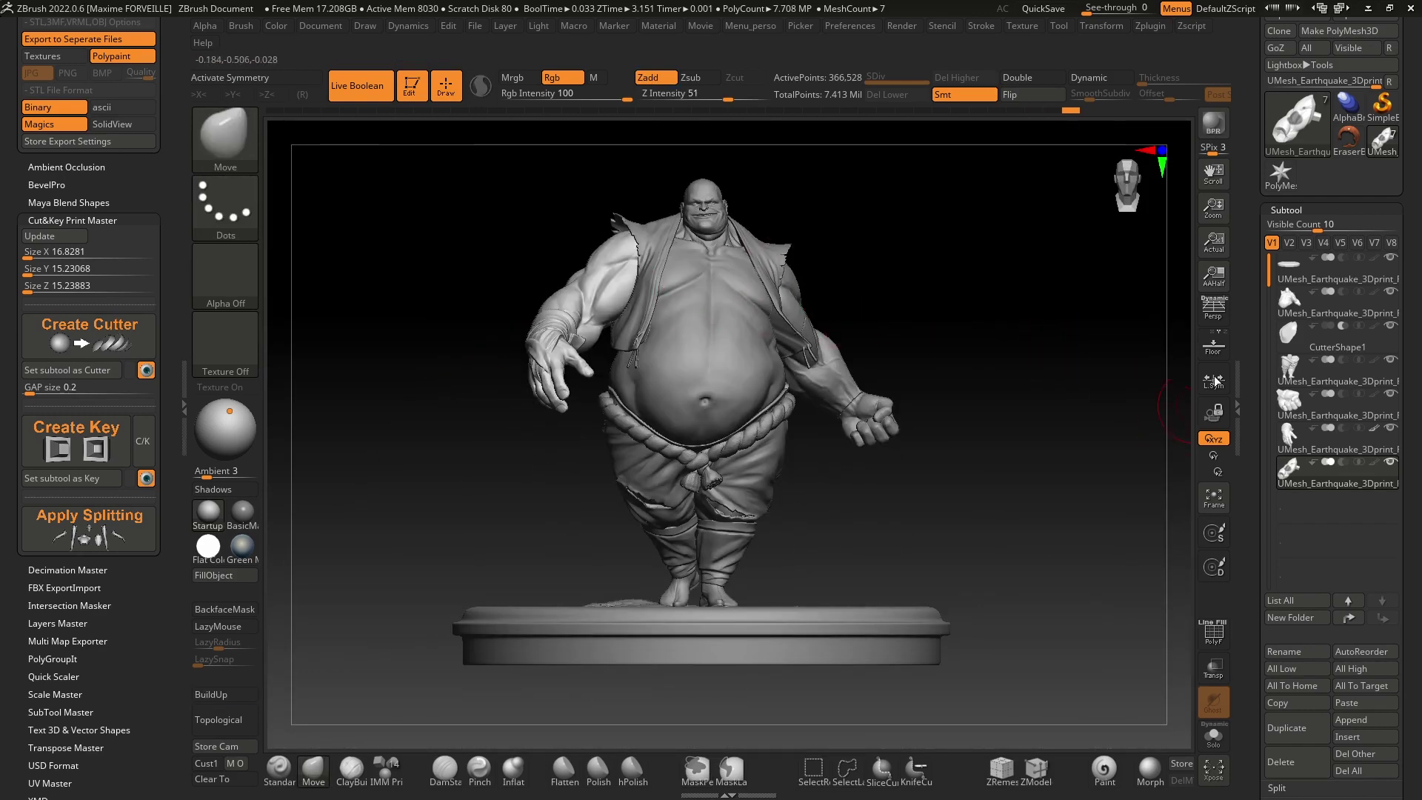
Step: Isolate the torso subtool UMesh_Earthquake_3Dprint_PerfectKeys4 in Solo mode and examine its arm and keyed wrist cut
{"action": "left_click", "coordinate": [1292, 305]}
{"action": "left_click", "coordinate": [1219, 745]}
{"action": "mouse_move", "coordinate": [1084, 600]}
{"action": "right_mouse_down"}
{"action": "mouse_move", "coordinate": [863, 483]}
{"action": "mouse_move", "coordinate": [858, 494]}
{"action": "right_mouse_up"}
{"action": "key", "text": "s"}
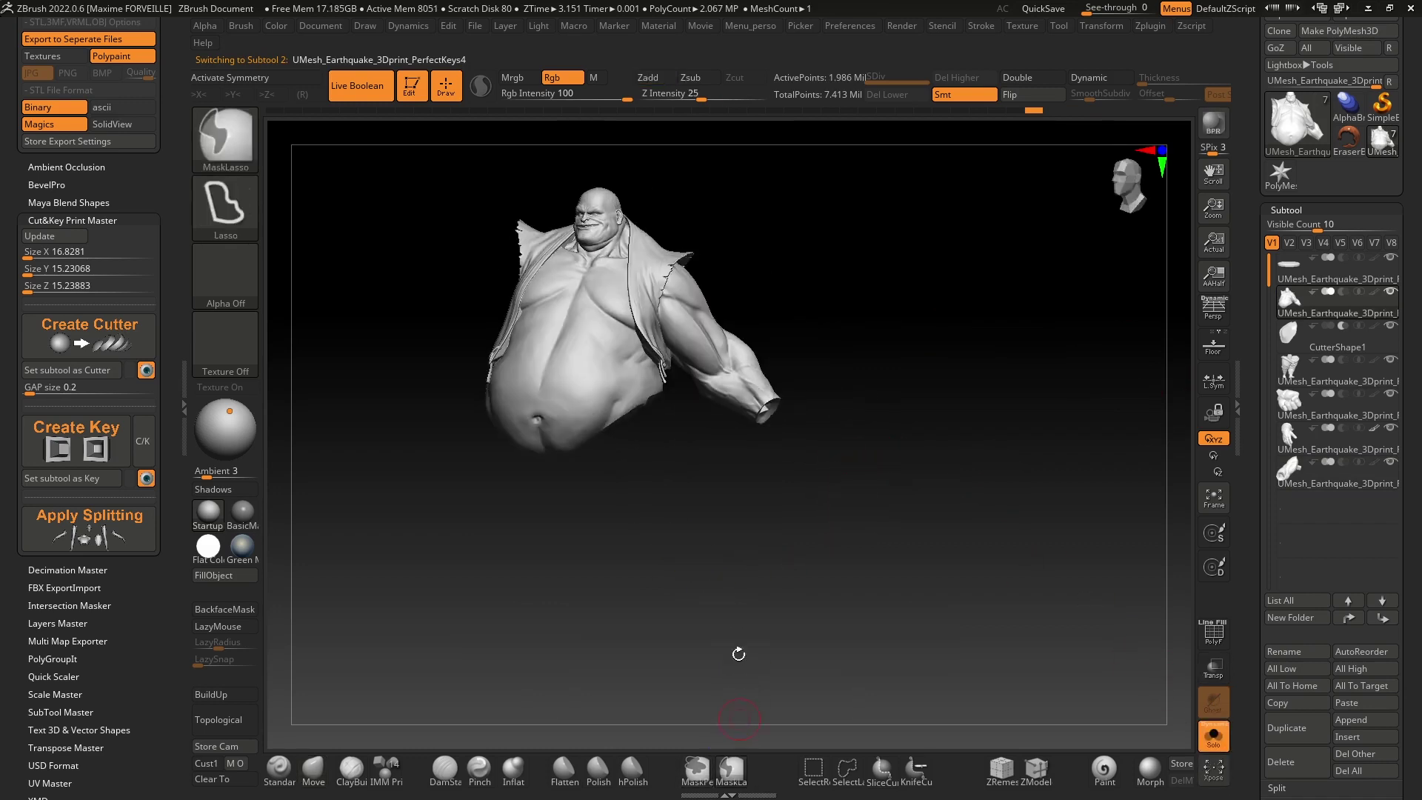
{"action": "right_click_drag", "start_coordinate": [740, 392], "coordinate": [822, 476], "text": "ctrl"}
{"action": "right_click_drag", "start_coordinate": [838, 419], "coordinate": [854, 486], "text": "alt"}
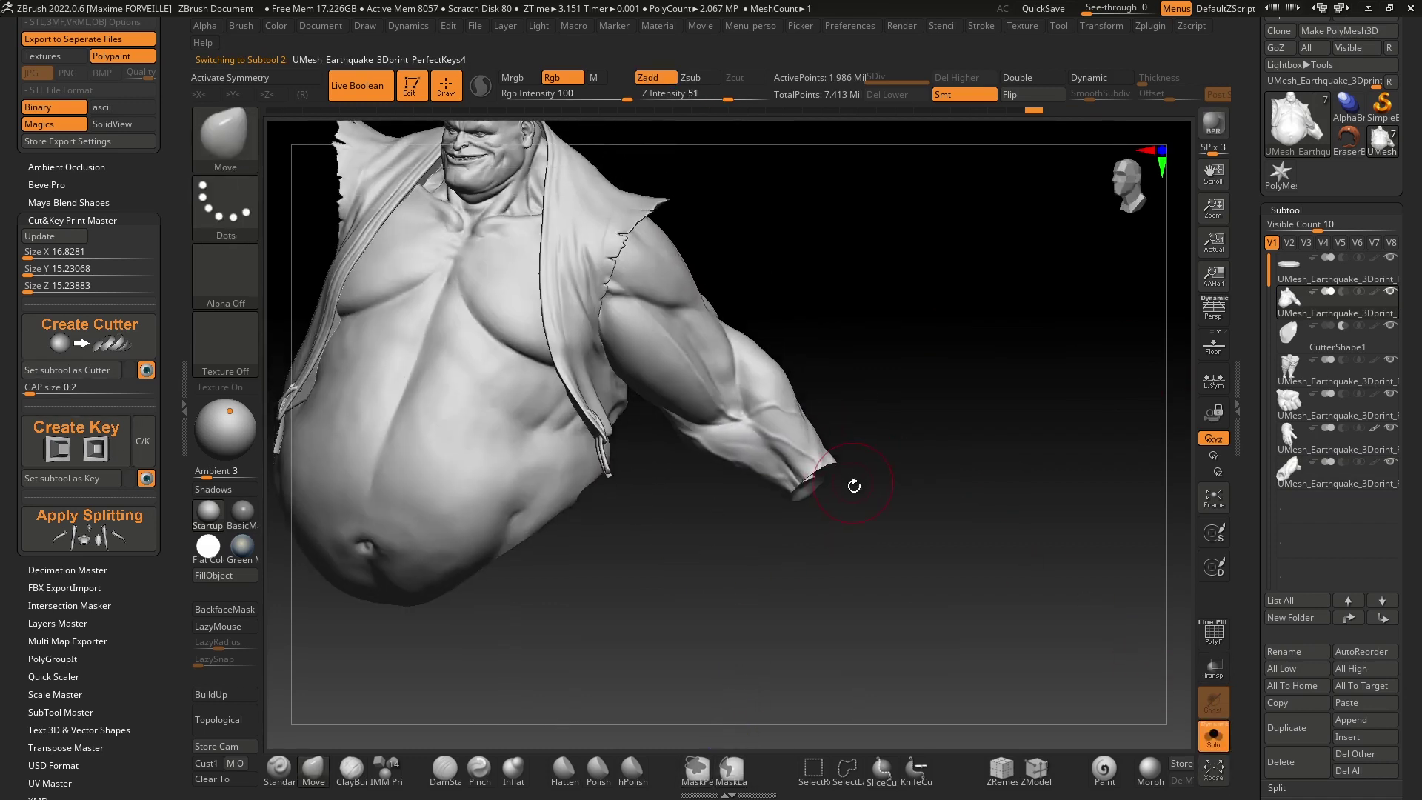
{"action": "mouse_move", "coordinate": [827, 577]}
{"action": "left_mouse_down", "text": "ctrl"}
{"action": "mouse_move", "coordinate": [889, 340]}
{"action": "mouse_move", "coordinate": [660, 292]}
{"action": "mouse_move", "coordinate": [686, 460]}
{"action": "mouse_move", "coordinate": [708, 485]}
{"action": "left_mouse_up", "text": "ctrl"}
{"action": "right_click_drag", "start_coordinate": [706, 415], "coordinate": [707, 344]}
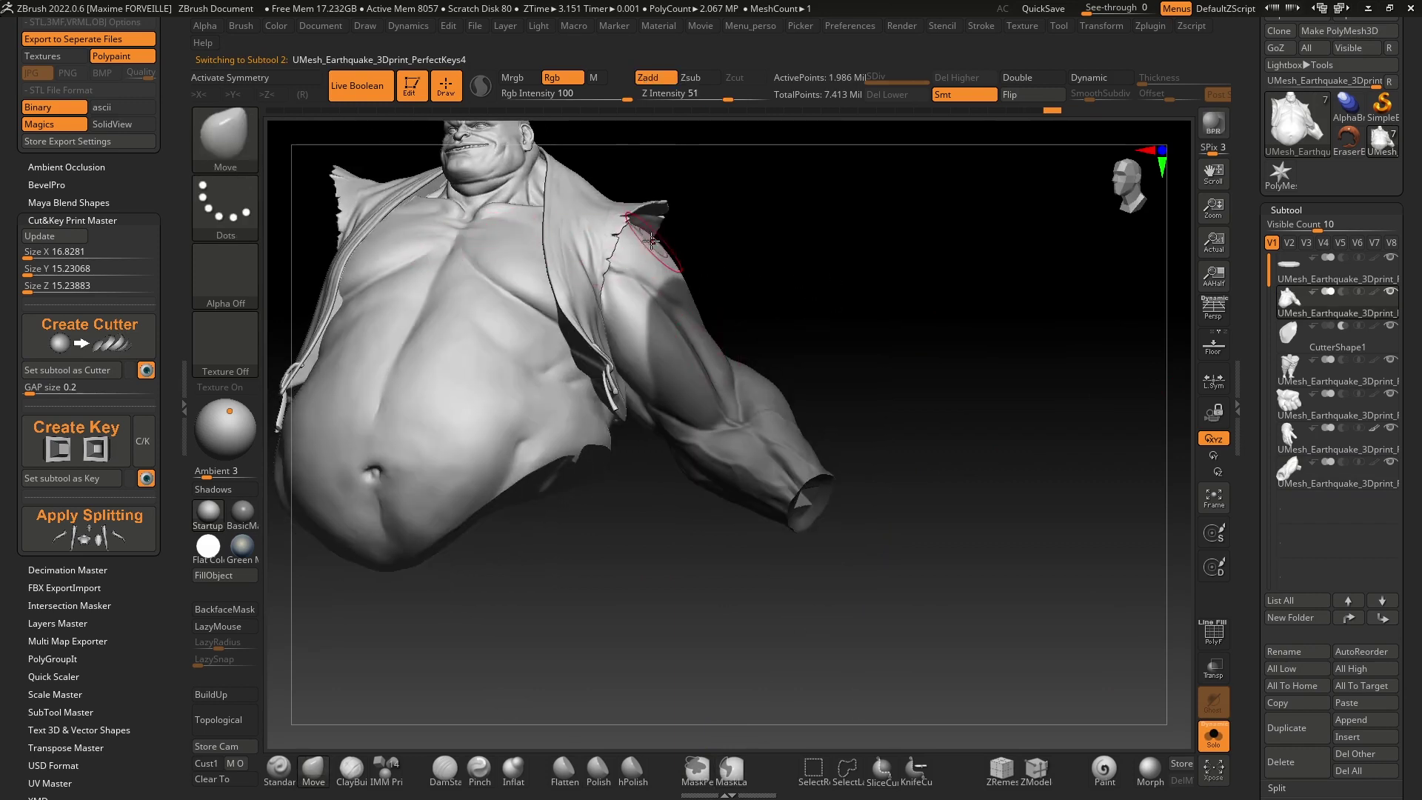
{"action": "mouse_move", "coordinate": [710, 319]}
{"action": "right_mouse_down"}
{"action": "mouse_move", "coordinate": [580, 327]}
{"action": "mouse_move", "coordinate": [803, 276]}
{"action": "right_mouse_up"}
{"action": "left_click_drag", "start_coordinate": [841, 253], "coordinate": [862, 273], "text": "ctrl"}
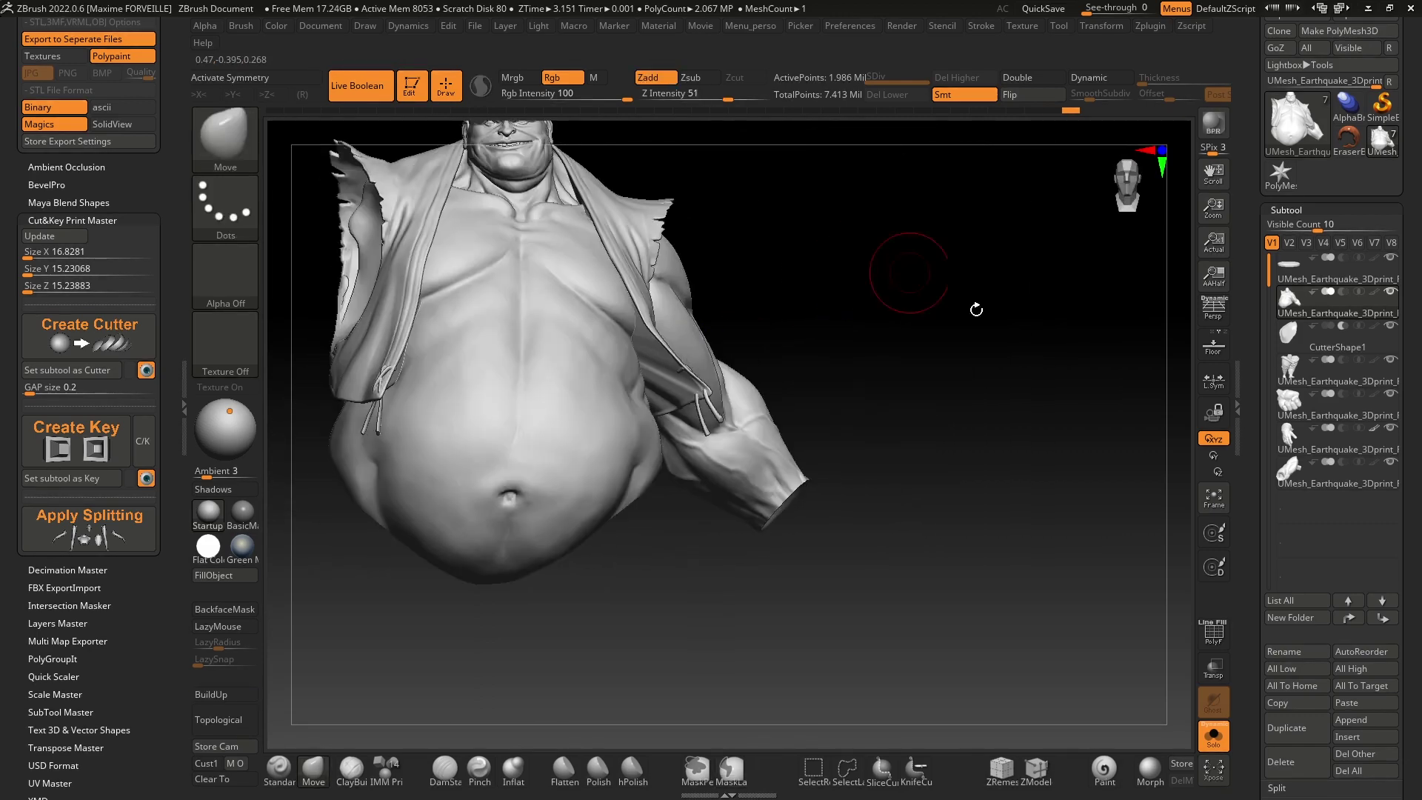
{"action": "right_click_drag", "start_coordinate": [975, 309], "coordinate": [1074, 330], "text": "alt"}
Step: Inspect the CutterShape1 subtool on its own in Solo mode and show all parts again
{"action": "left_click", "coordinate": [1316, 349]}
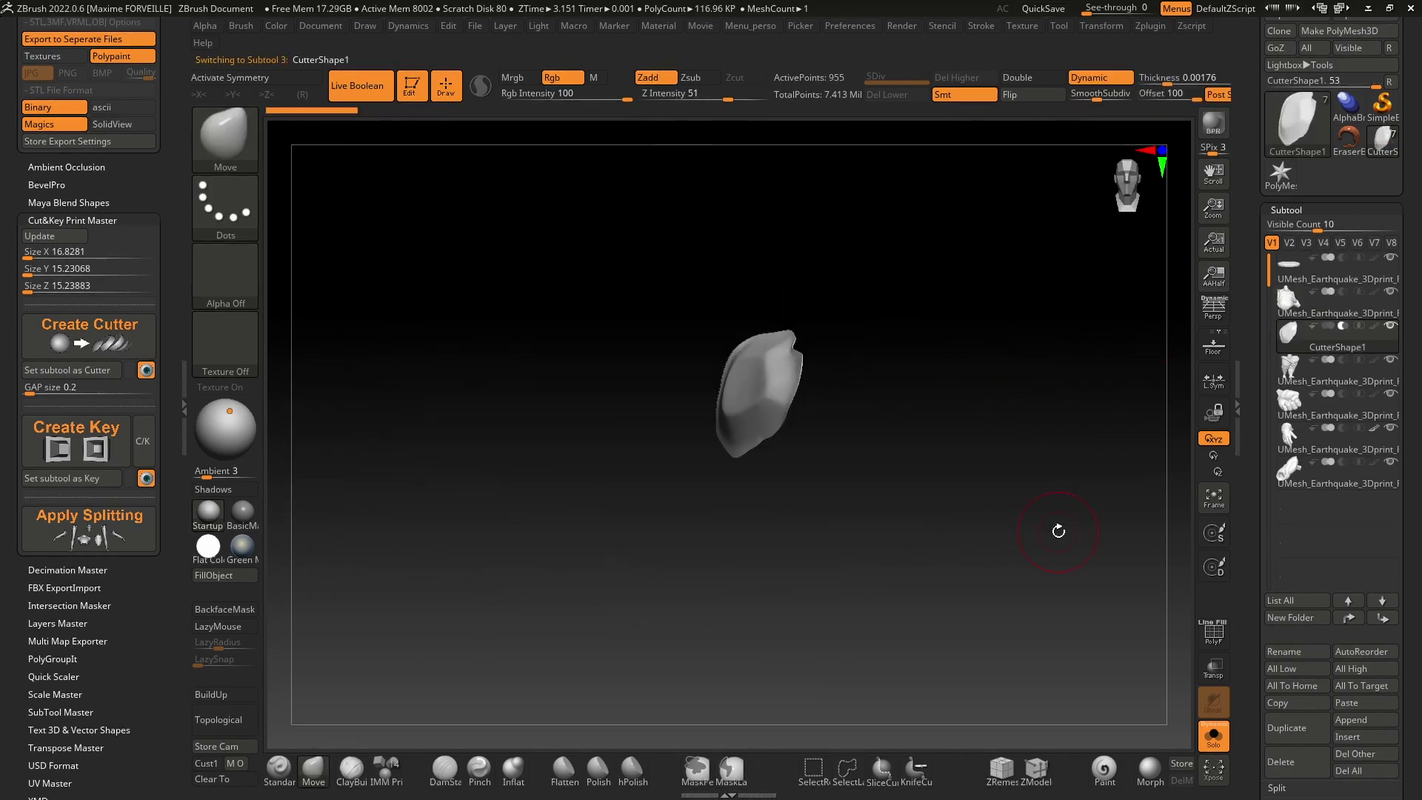
{"action": "mouse_move", "coordinate": [753, 353]}
{"action": "right_mouse_down", "text": "ctrl"}
{"action": "mouse_move", "coordinate": [794, 394]}
{"action": "mouse_move", "coordinate": [826, 397]}
{"action": "right_mouse_up", "text": "ctrl"}
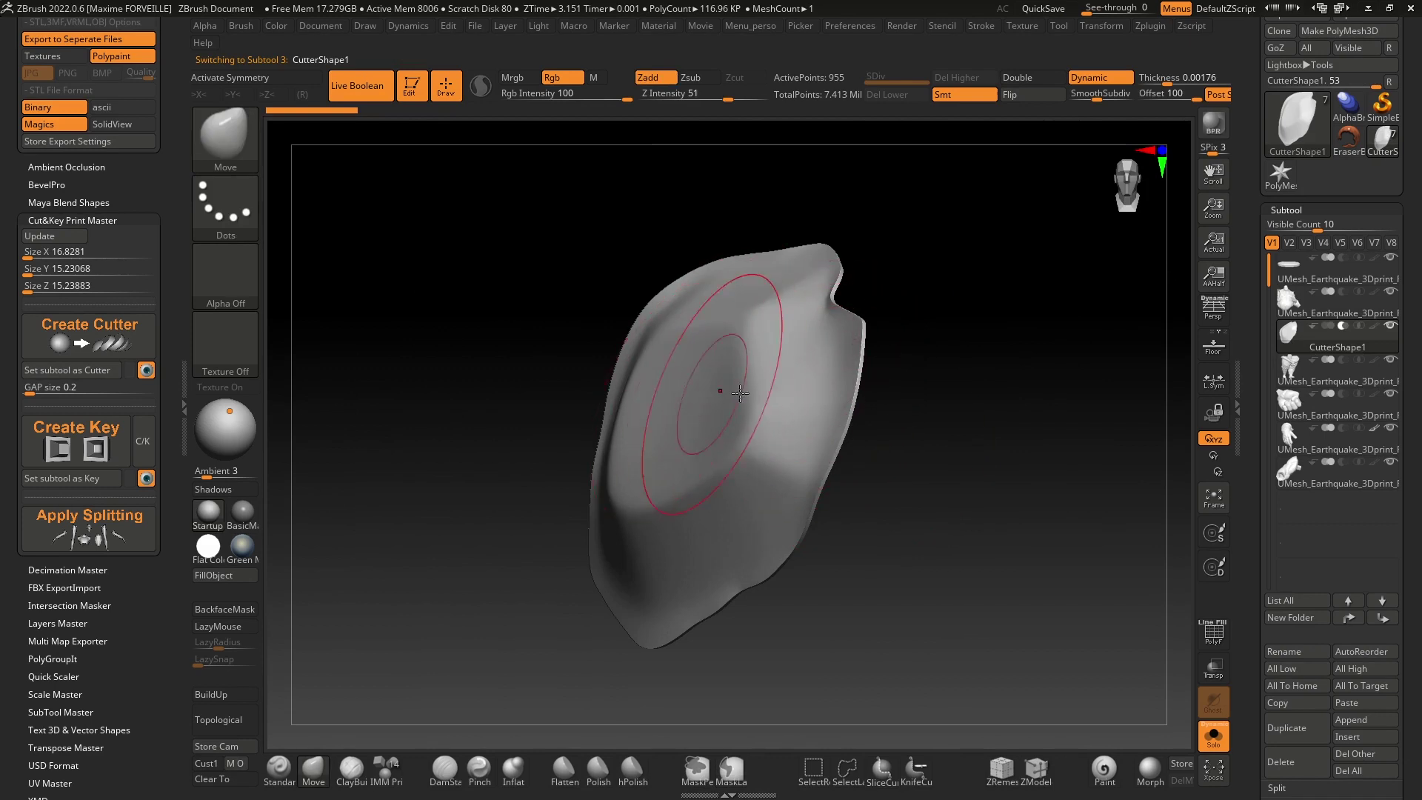
{"action": "right_click_drag", "start_coordinate": [740, 393], "coordinate": [917, 299]}
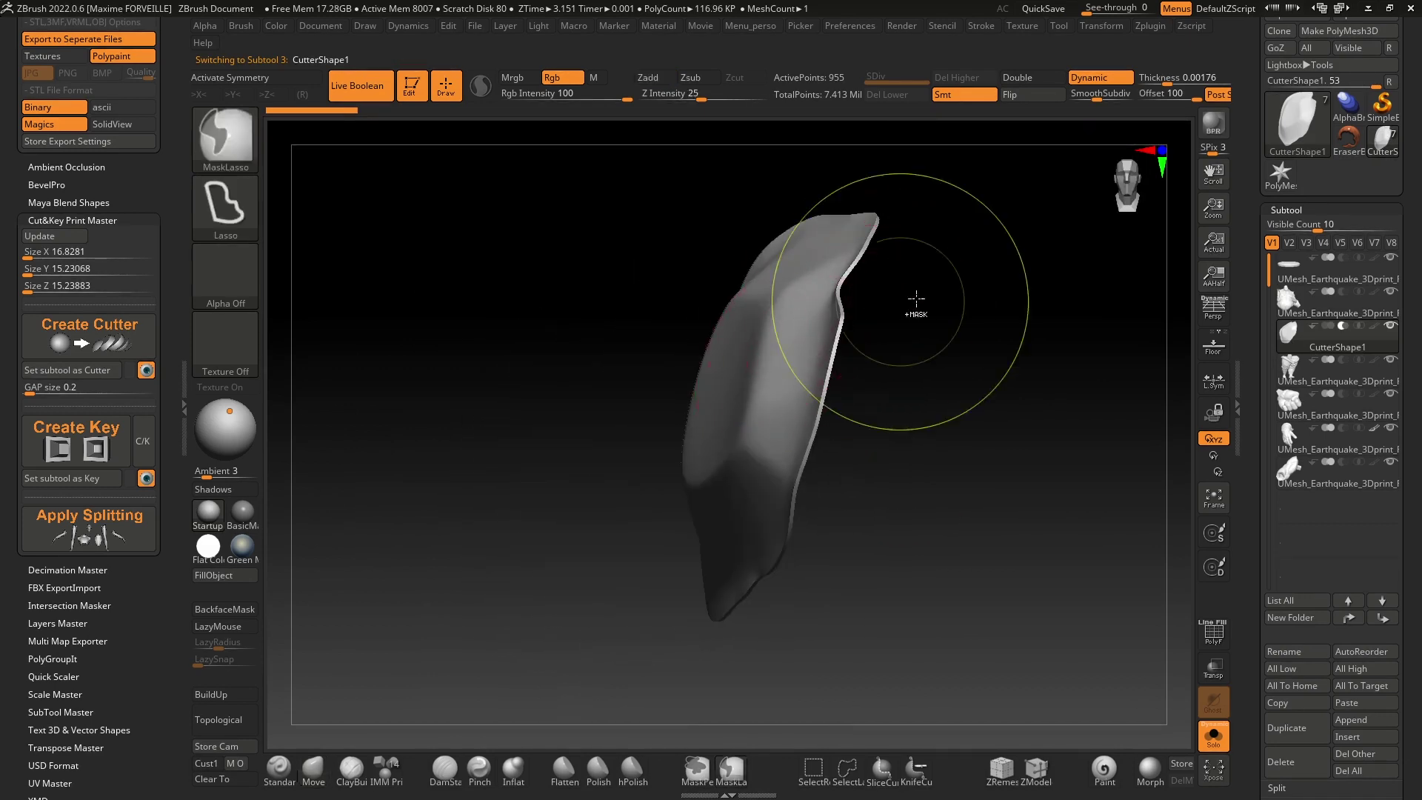
{"action": "left_click", "coordinate": [1213, 736]}
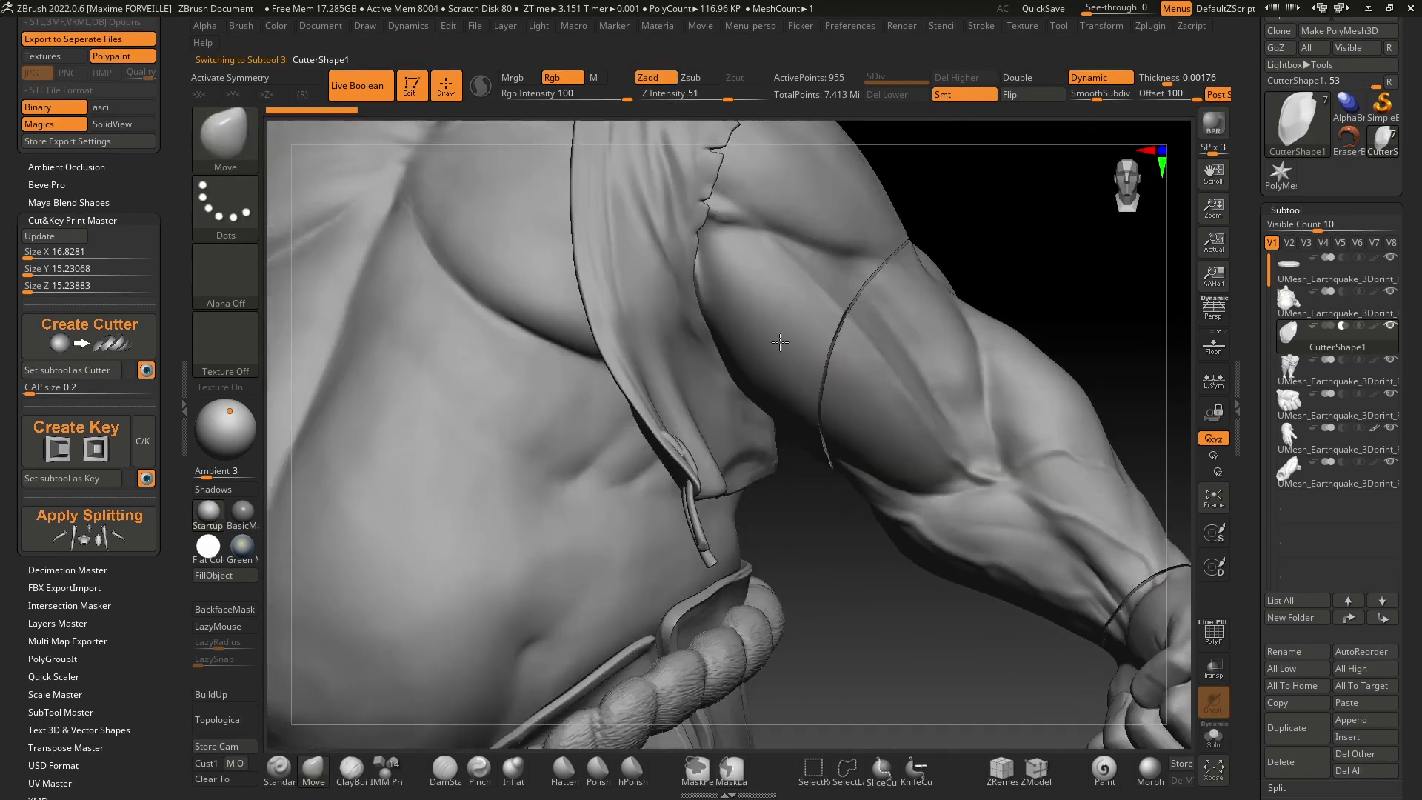
Step: Open the Dynamic Subdiv settings of CutterShape1 and set the cutter's GAP size to 0.5
{"action": "right_click_drag", "start_coordinate": [780, 342], "coordinate": [533, 333]}
{"action": "right_click_drag", "start_coordinate": [534, 333], "coordinate": [313, 315], "text": "ctrl"}
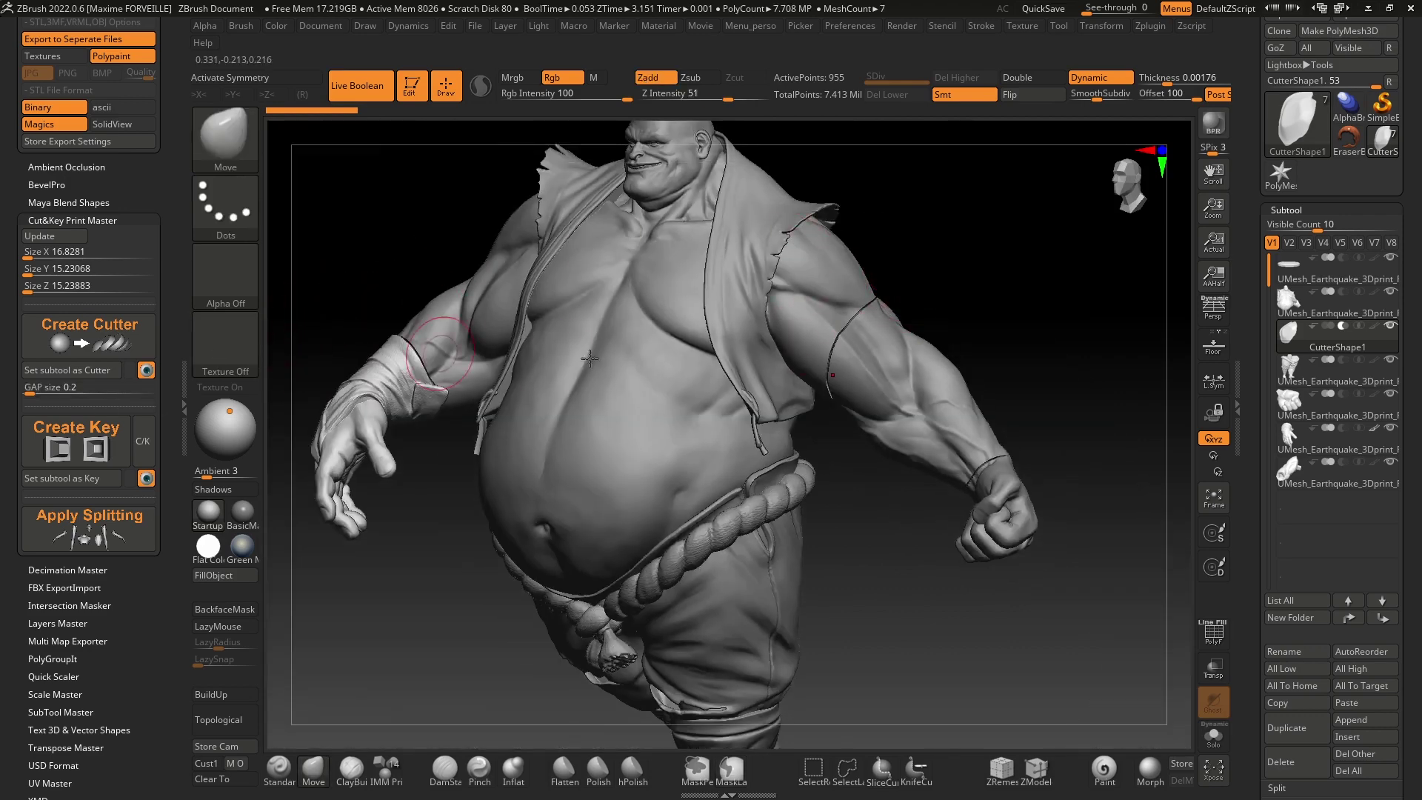
{"action": "right_click_drag", "start_coordinate": [889, 300], "coordinate": [860, 362], "text": "ctrl"}
{"action": "key", "text": "s"}
{"action": "left_click_drag", "start_coordinate": [836, 363], "coordinate": [831, 363]}
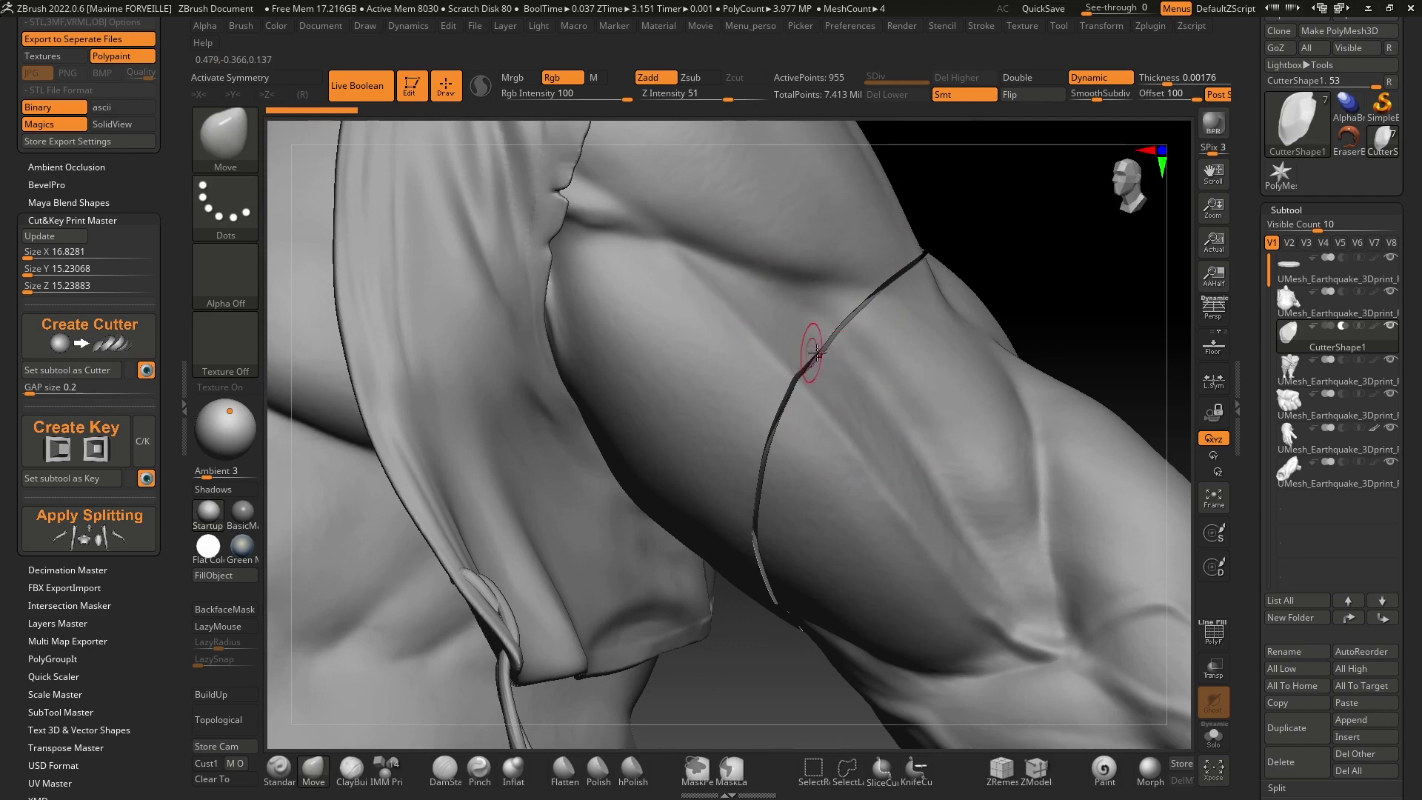
{"action": "right_click_drag", "start_coordinate": [810, 343], "coordinate": [838, 296]}
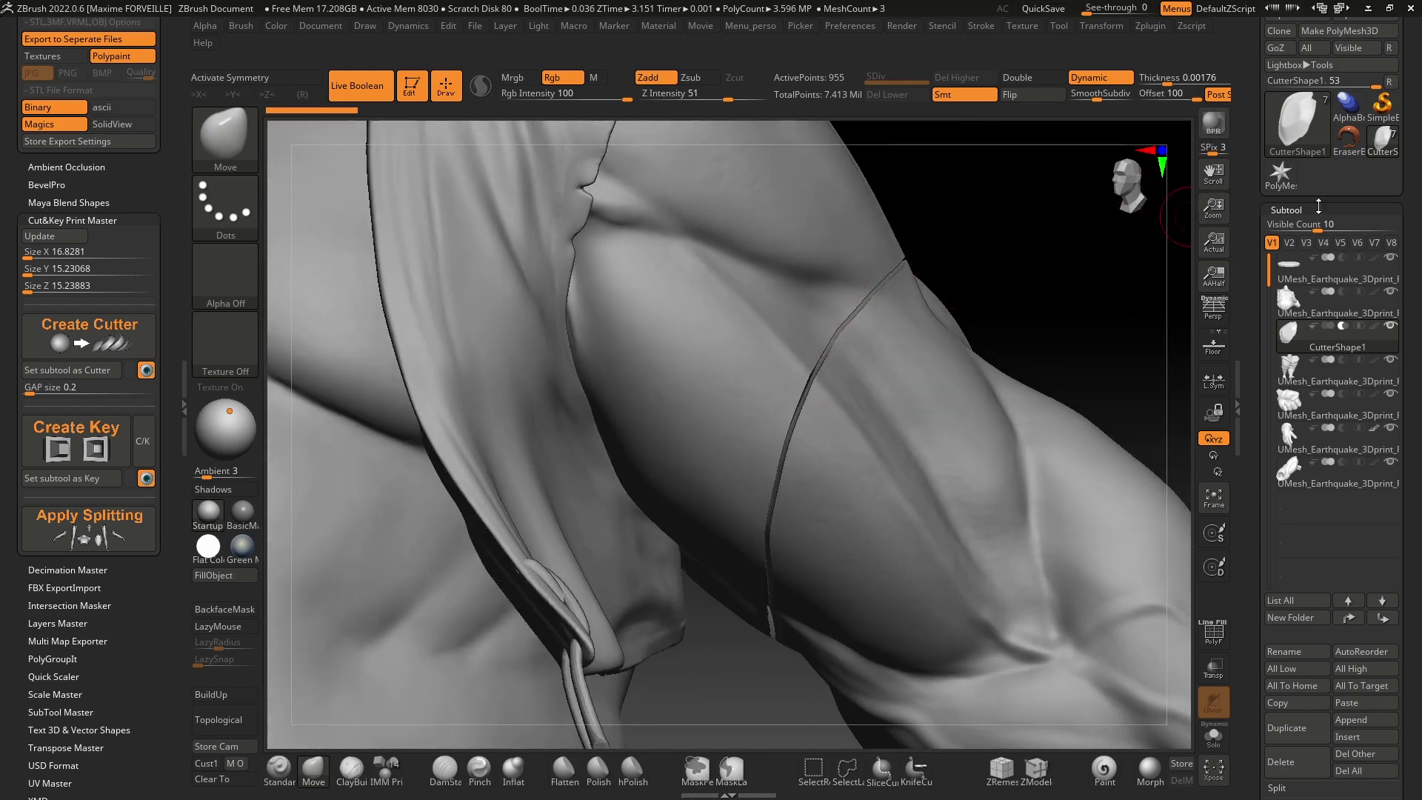
{"action": "left_click", "coordinate": [1293, 210]}
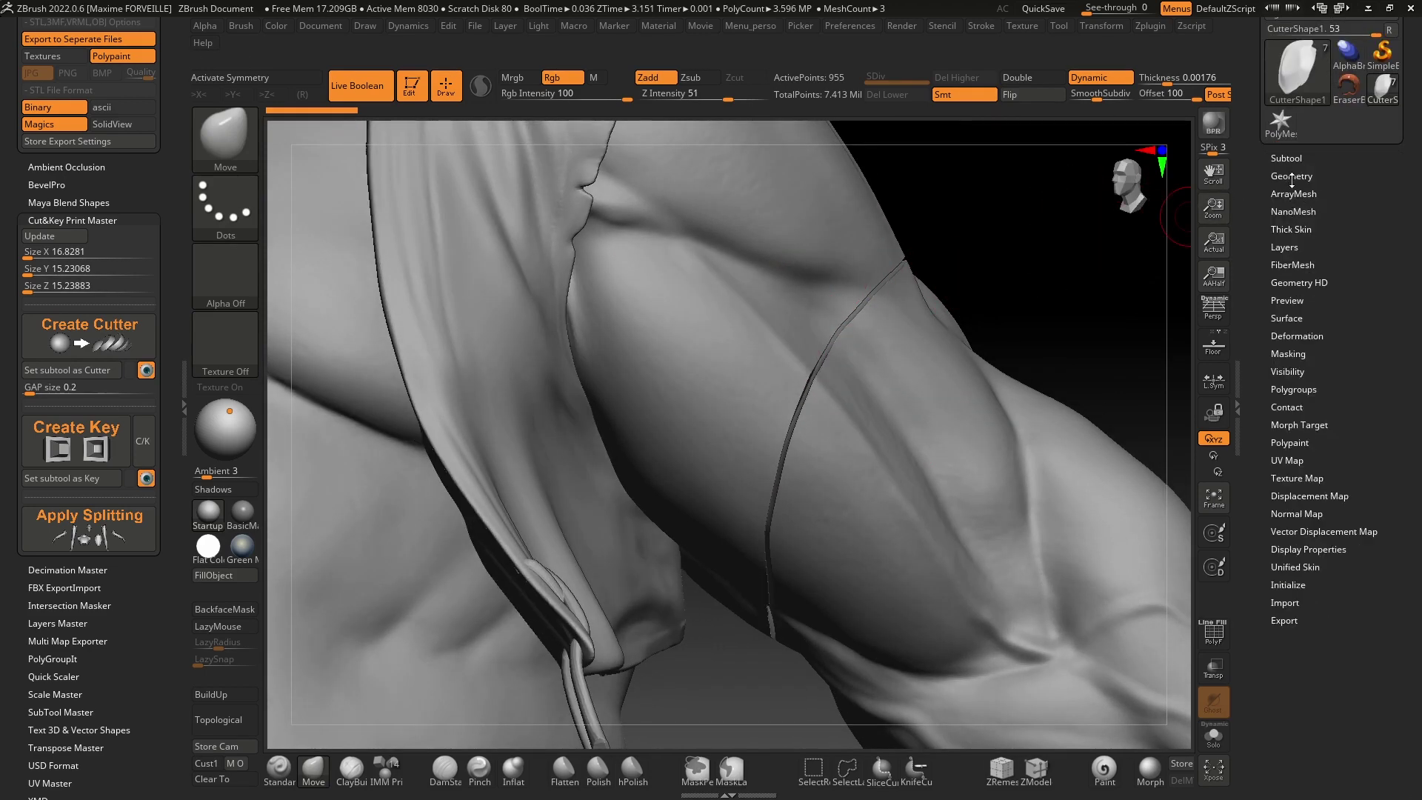
{"action": "left_click", "coordinate": [1292, 178]}
{"action": "left_click", "coordinate": [1292, 329]}
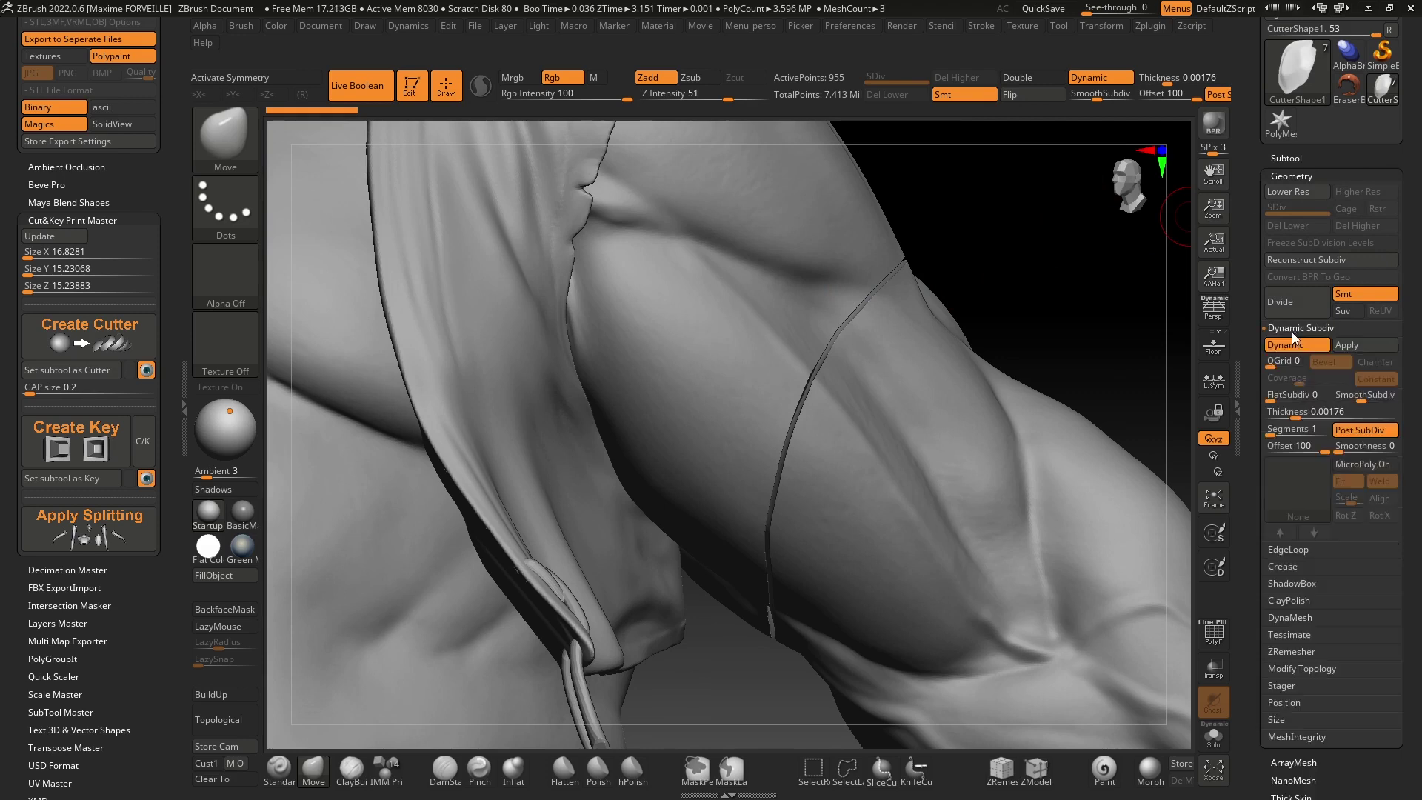
{"action": "left_click_drag", "start_coordinate": [1257, 332], "coordinate": [1247, 260]}
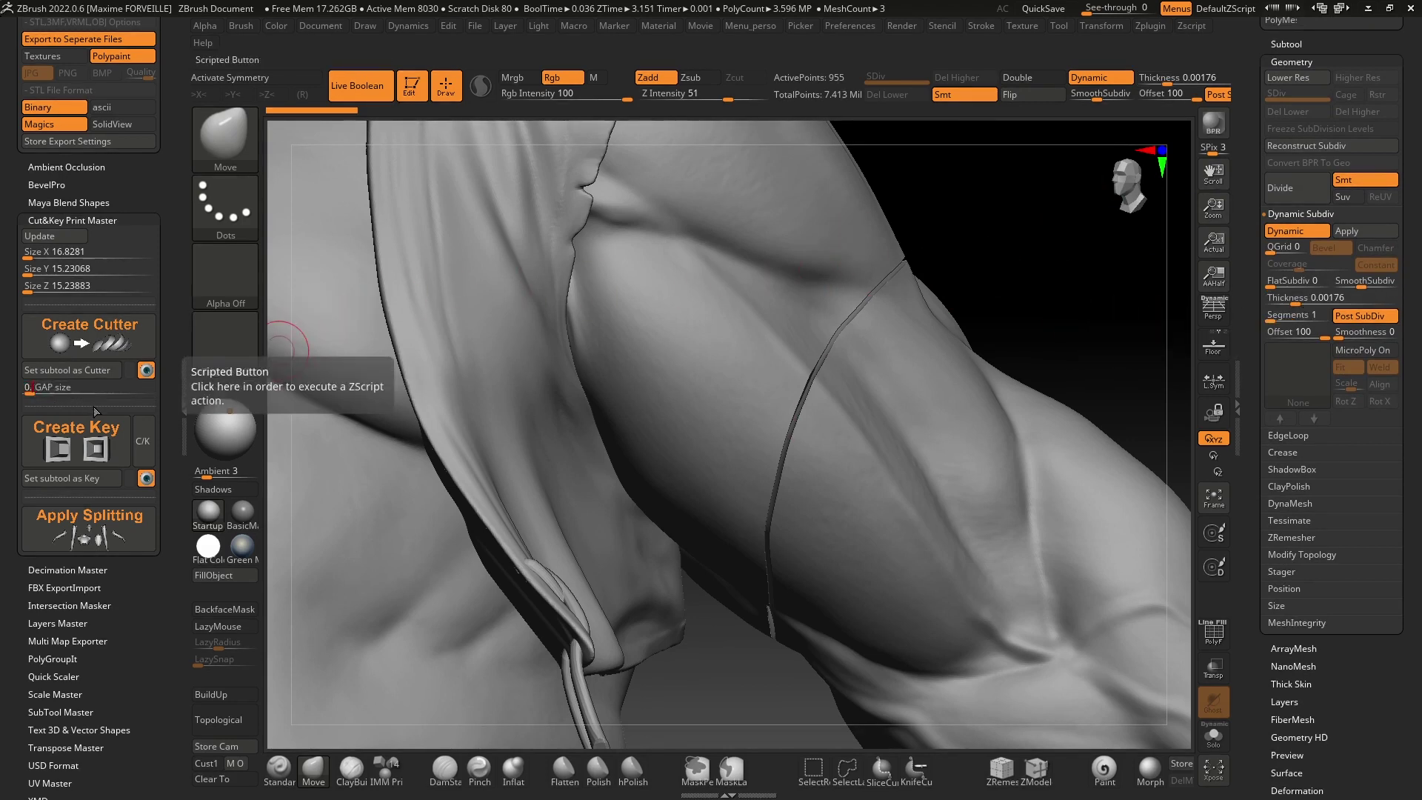
{"action": "key", "text": "Return"}
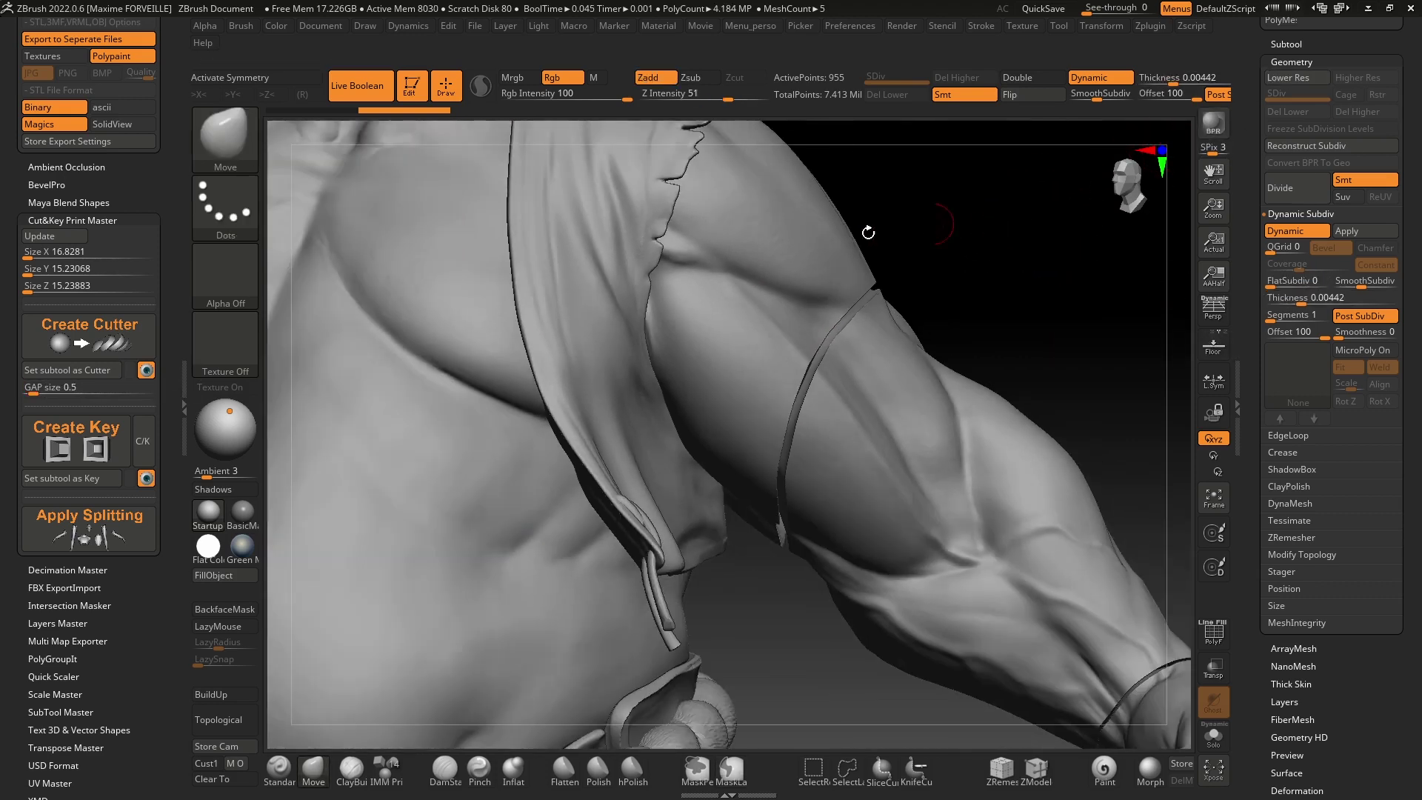
Step: Return to the Subtool list and create a subtractive Check/Key box at the upper arm cut
{"action": "left_click", "coordinate": [1292, 61]}
{"action": "left_click", "coordinate": [1286, 44]}
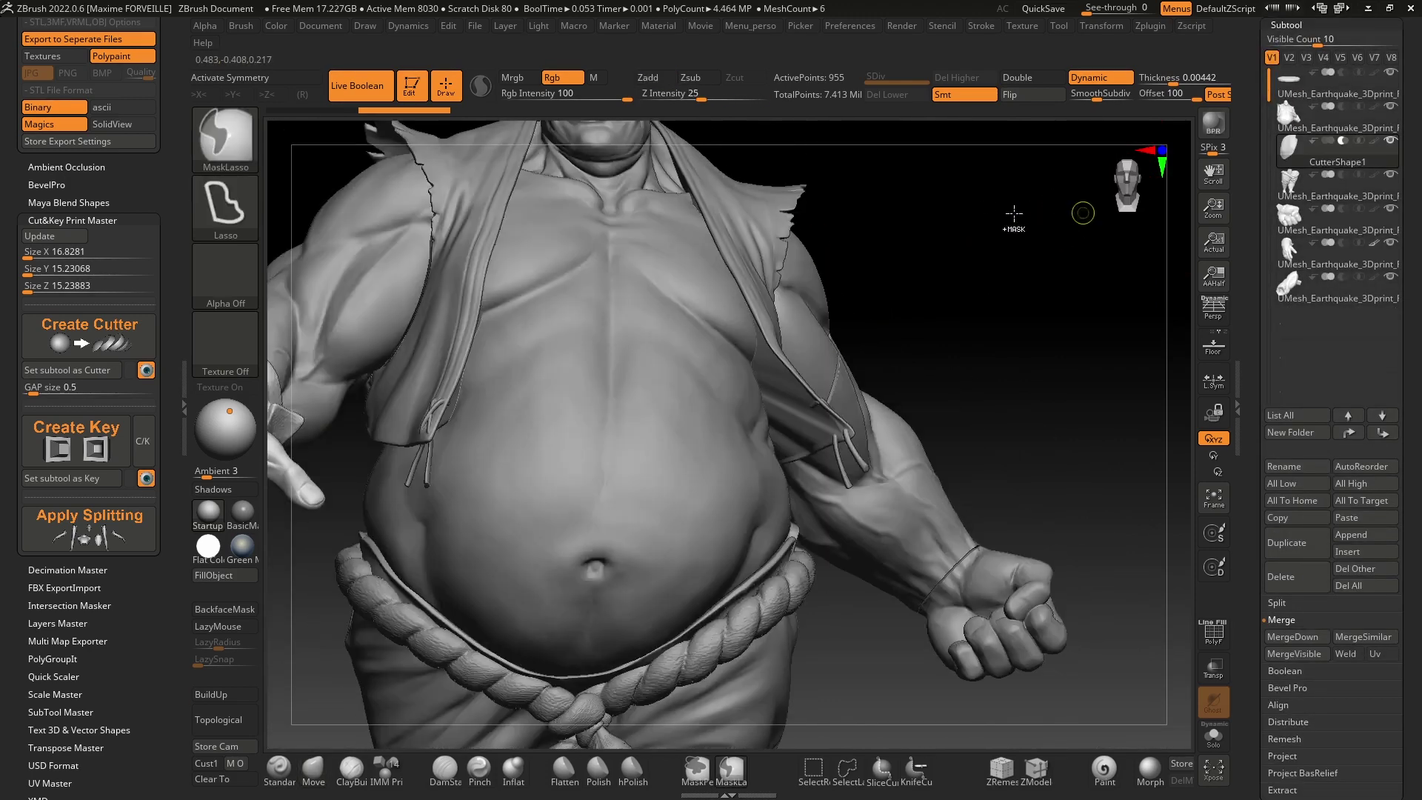
{"action": "right_click_drag", "start_coordinate": [611, 256], "coordinate": [573, 247]}
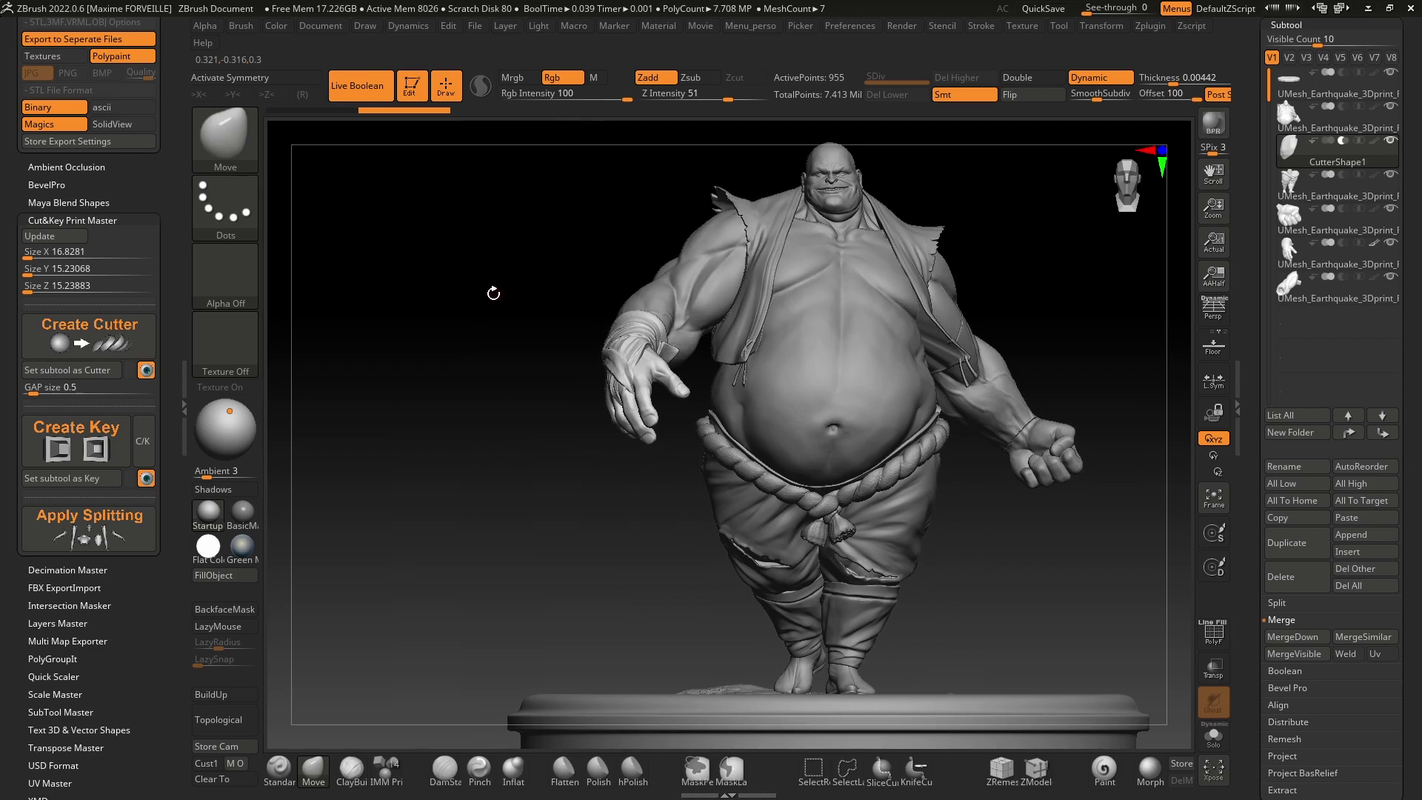
{"action": "mouse_move", "coordinate": [492, 291]}
{"action": "left_mouse_down"}
{"action": "mouse_move", "coordinate": [460, 297]}
{"action": "mouse_move", "coordinate": [884, 222]}
{"action": "left_mouse_up"}
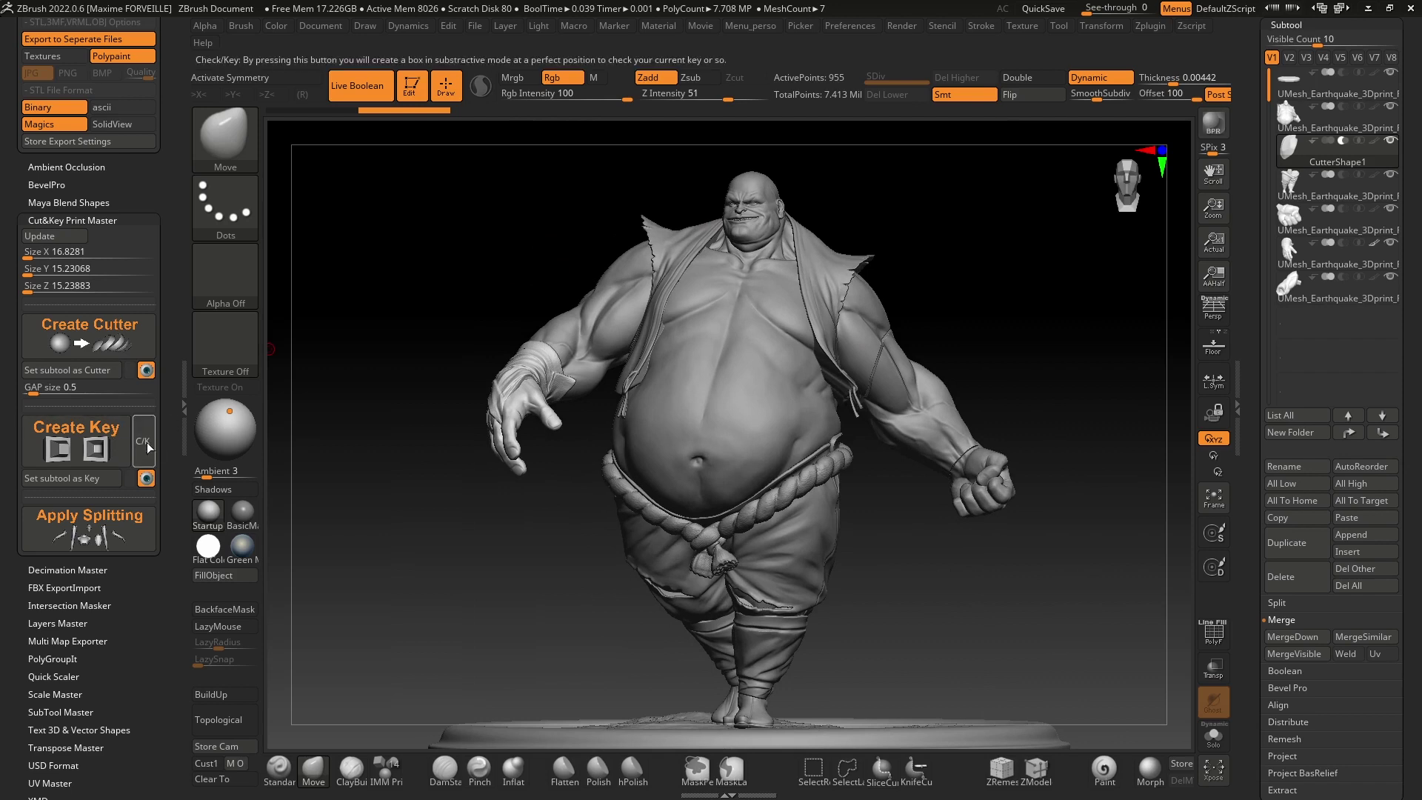
{"action": "key", "text": "ctrl"}
{"action": "right_click_drag", "start_coordinate": [929, 224], "coordinate": [829, 252], "text": "ctrl"}
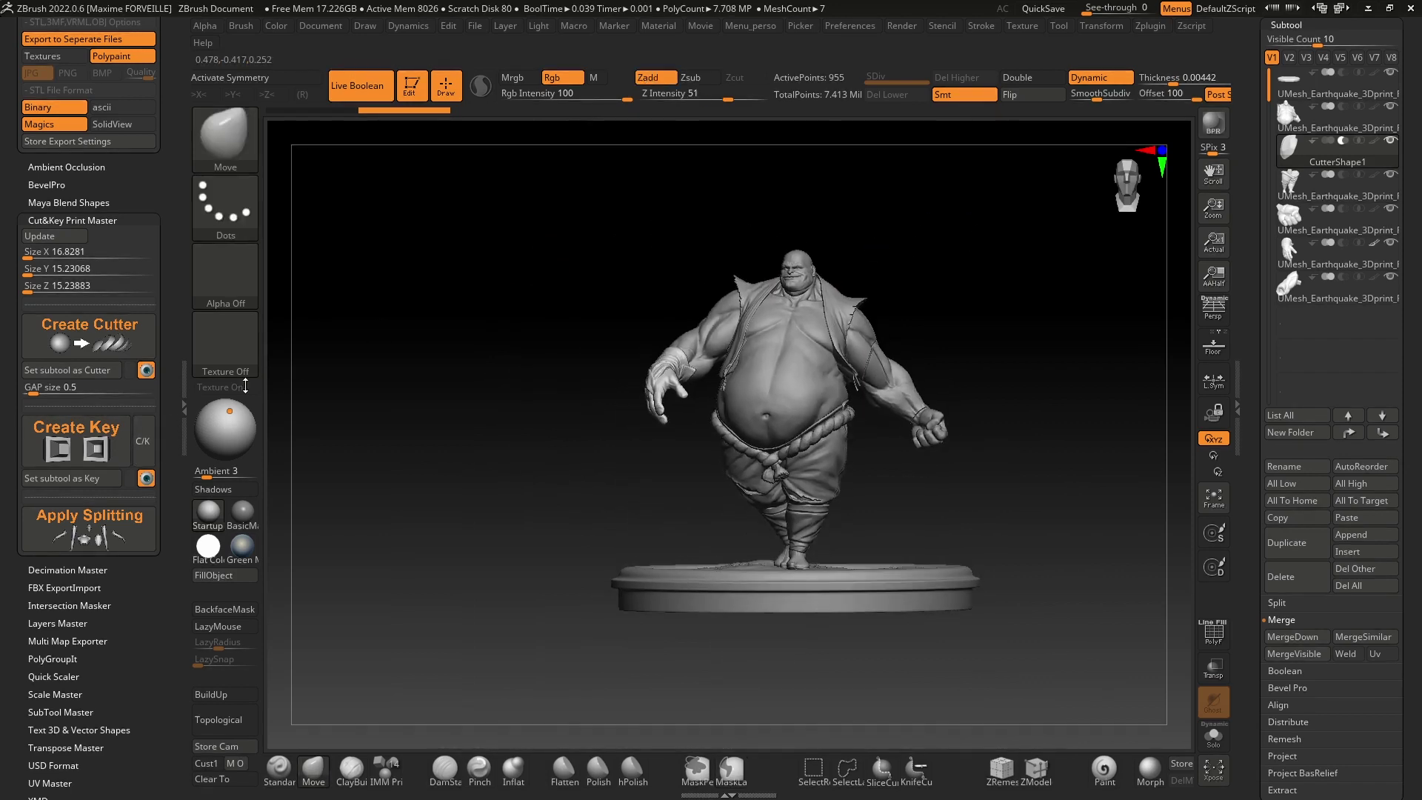
{"action": "left_click", "coordinate": [145, 448]}
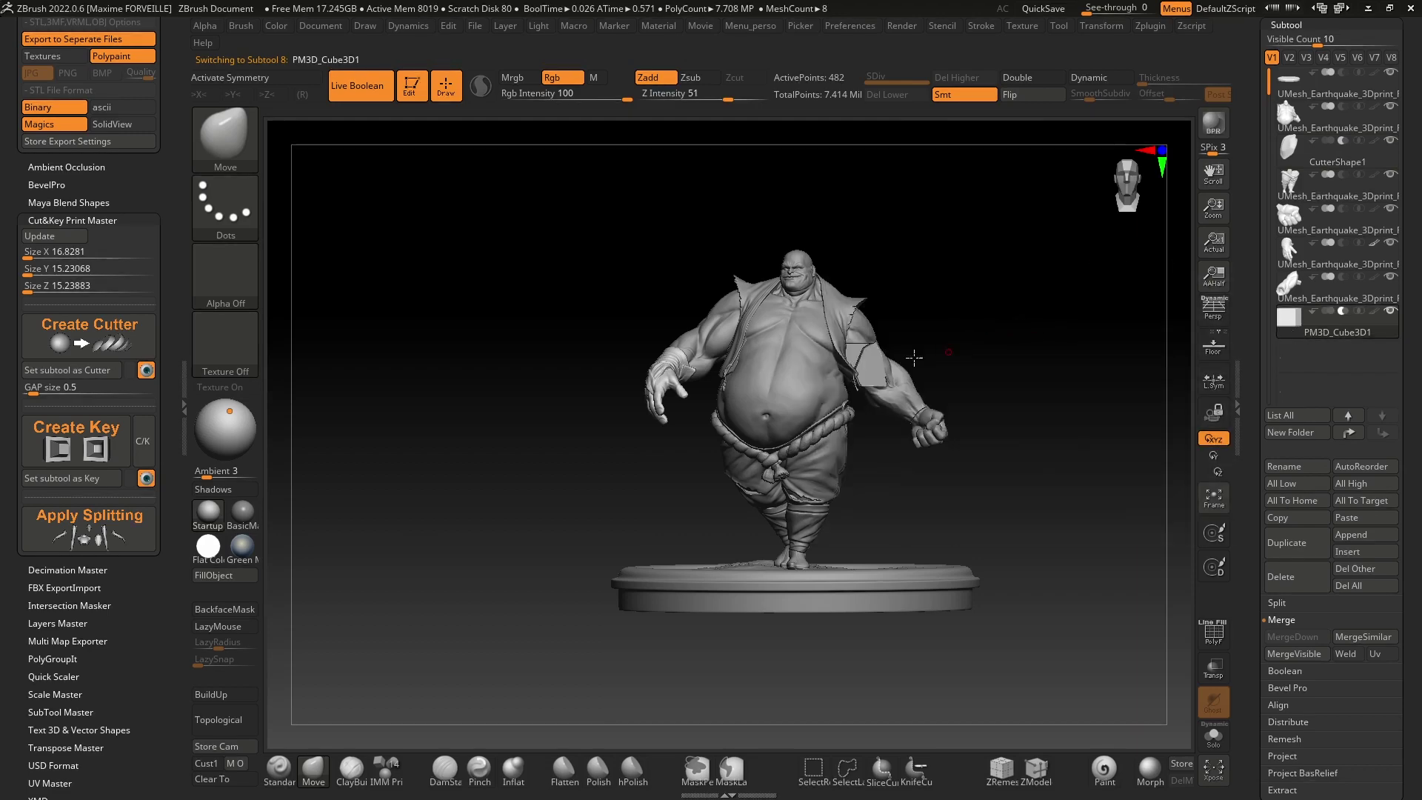
{"action": "mouse_move", "coordinate": [913, 358]}
{"action": "right_mouse_down"}
{"action": "mouse_move", "coordinate": [933, 397]}
{"action": "mouse_move", "coordinate": [784, 467]}
{"action": "mouse_move", "coordinate": [863, 405]}
{"action": "mouse_move", "coordinate": [829, 346]}
{"action": "mouse_move", "coordinate": [679, 306]}
{"action": "right_mouse_up"}
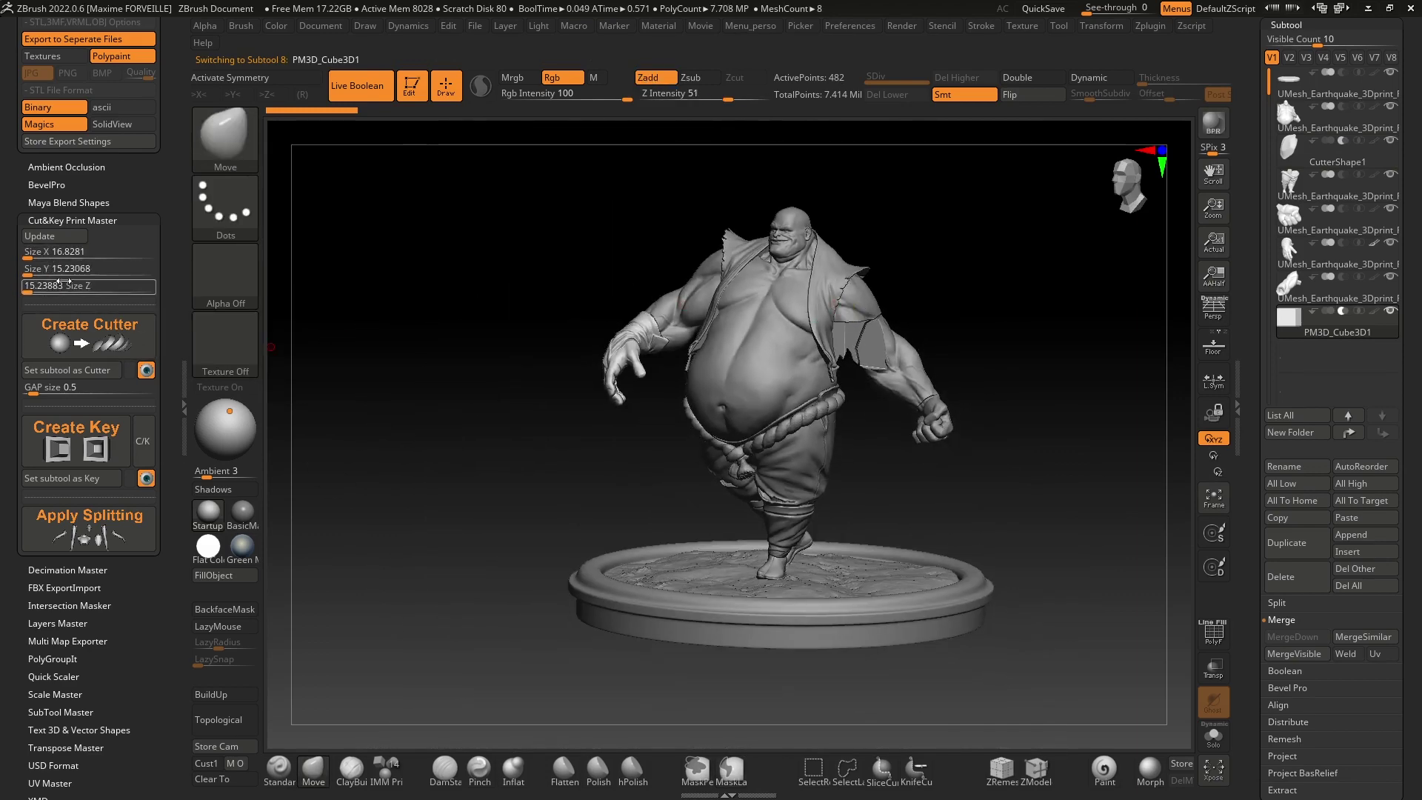
Step: Delete the Check/Key box subtool PM3D_Cube3D1
{"action": "left_click", "coordinate": [134, 289]}
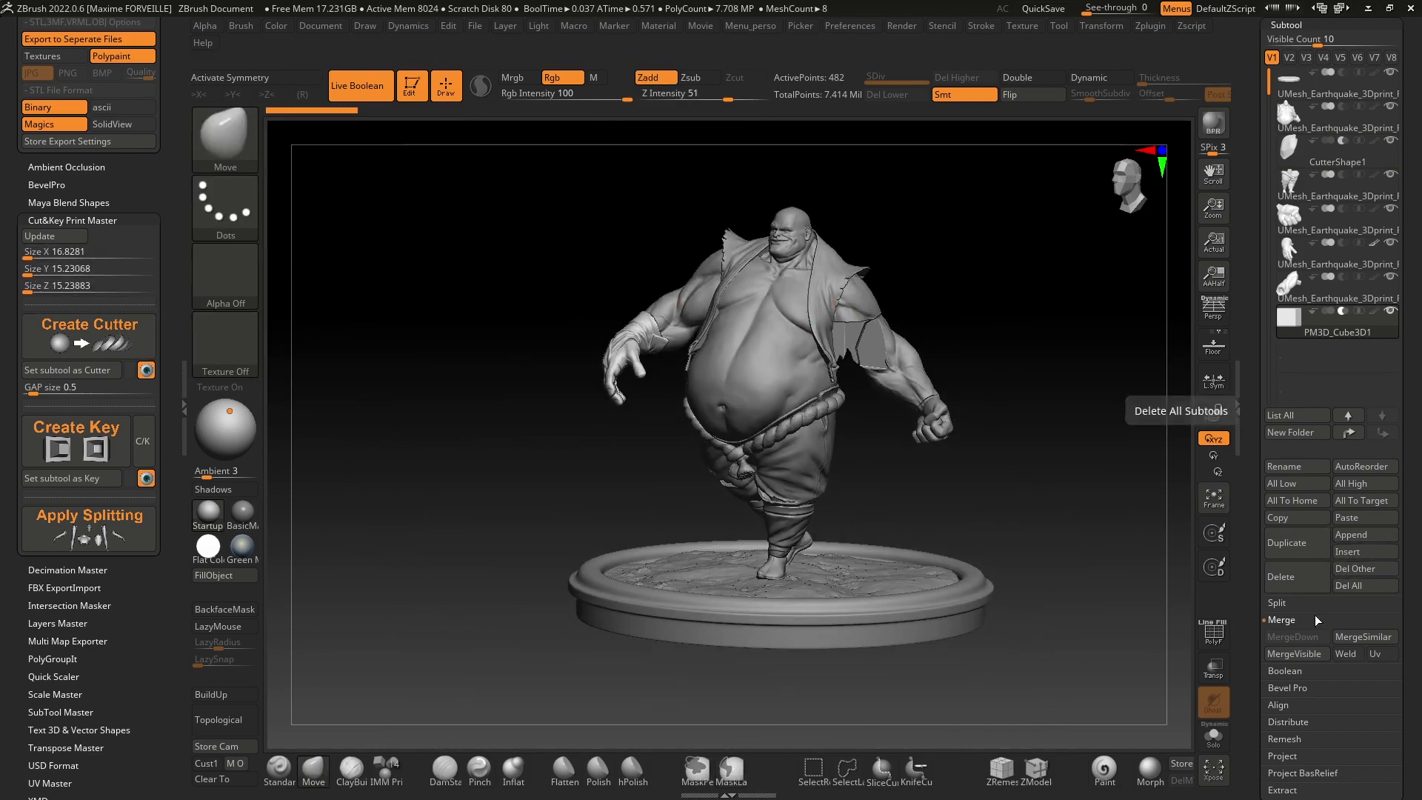
{"action": "left_click", "coordinate": [1310, 588]}
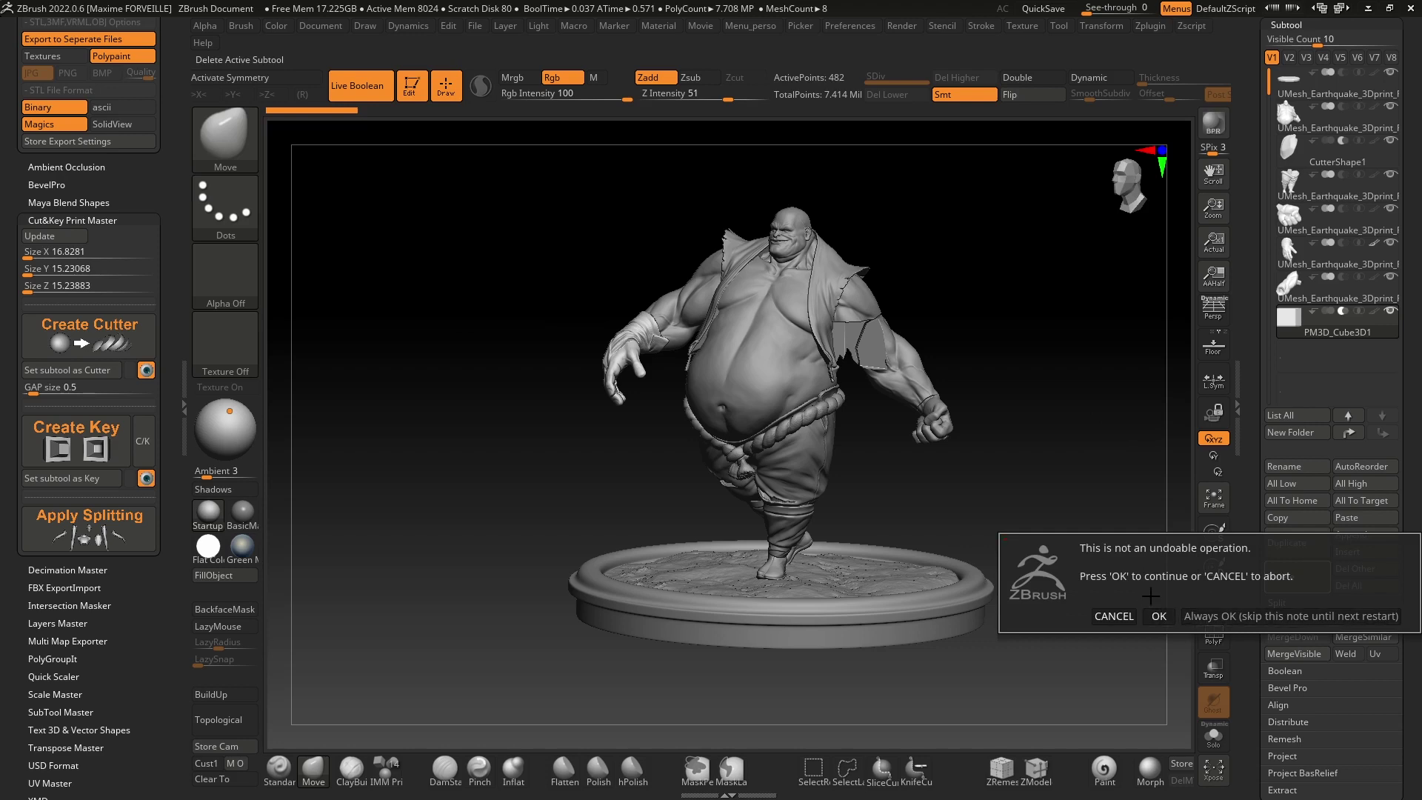
{"action": "left_click", "coordinate": [1158, 616]}
Step: Update the Size X, Y and Z values in Cut&Key Print Master for the bandaged arm's subtool
{"action": "right_click_drag", "start_coordinate": [1108, 603], "coordinate": [1008, 518]}
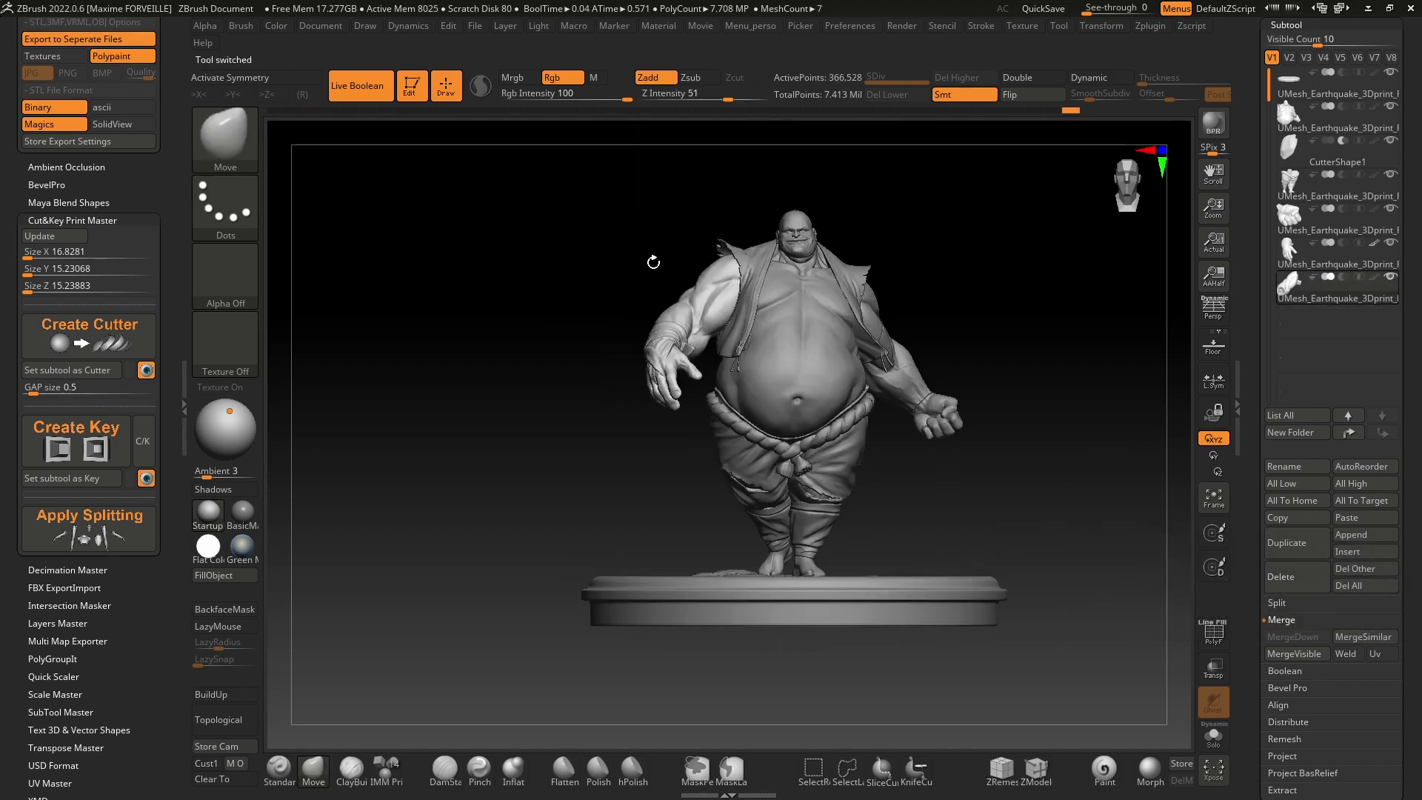
{"action": "left_click", "coordinate": [55, 236]}
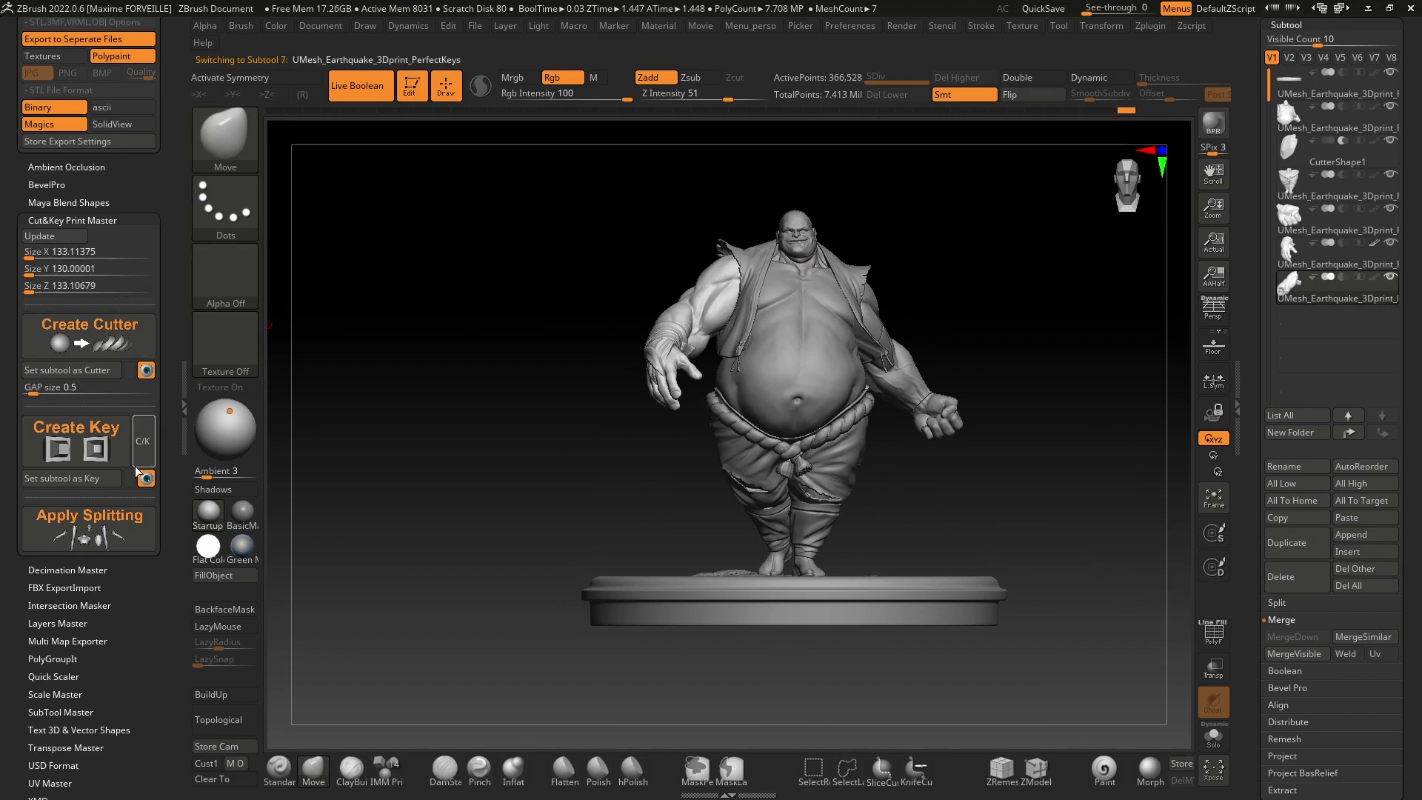
Step: Create a subtractive Check/Key box and move it so that it covers and cuts through the whole character and base
{"action": "left_click", "coordinate": [146, 441]}
{"action": "left_click_drag", "start_coordinate": [886, 302], "coordinate": [815, 341]}
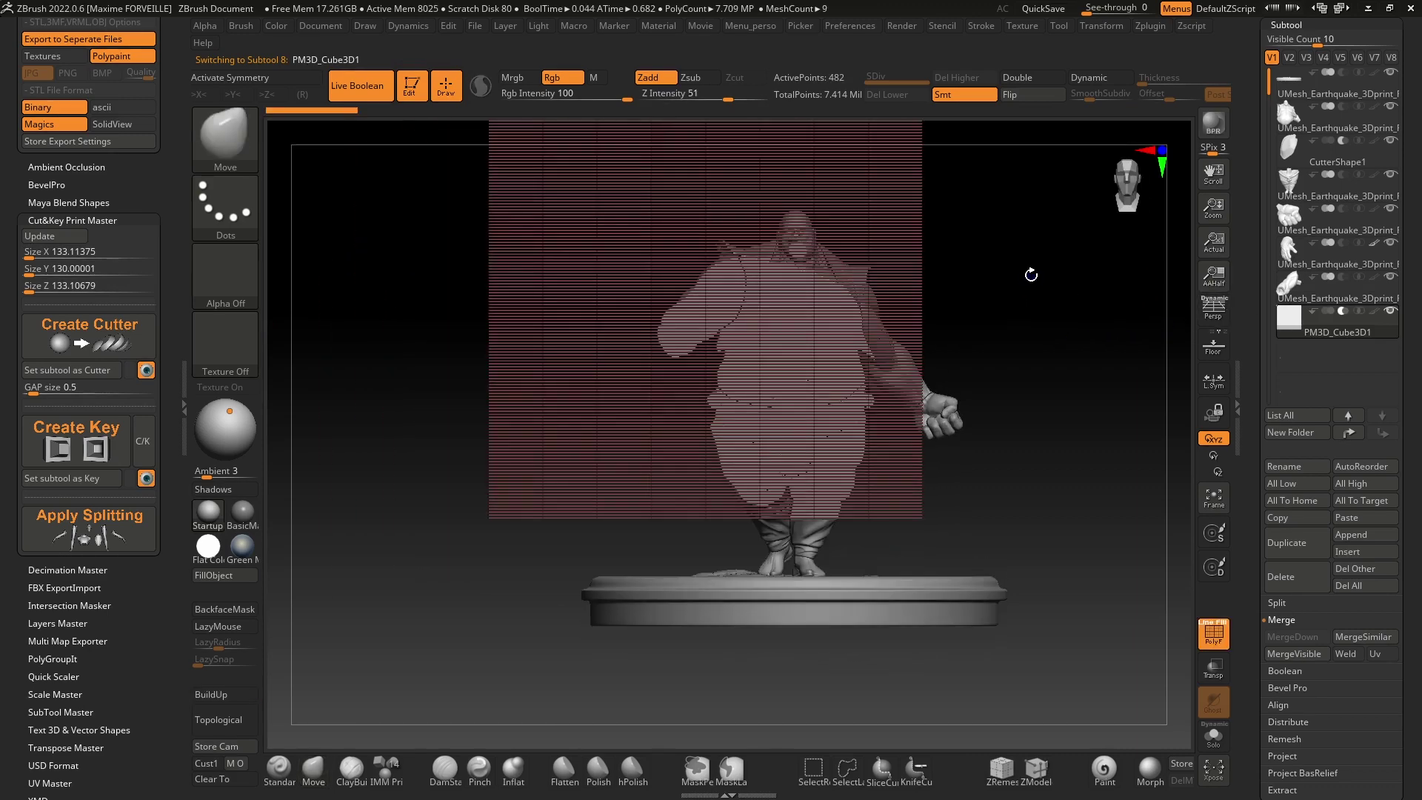
{"action": "key", "text": "w"}
{"action": "left_click_drag", "start_coordinate": [854, 327], "coordinate": [940, 438]}
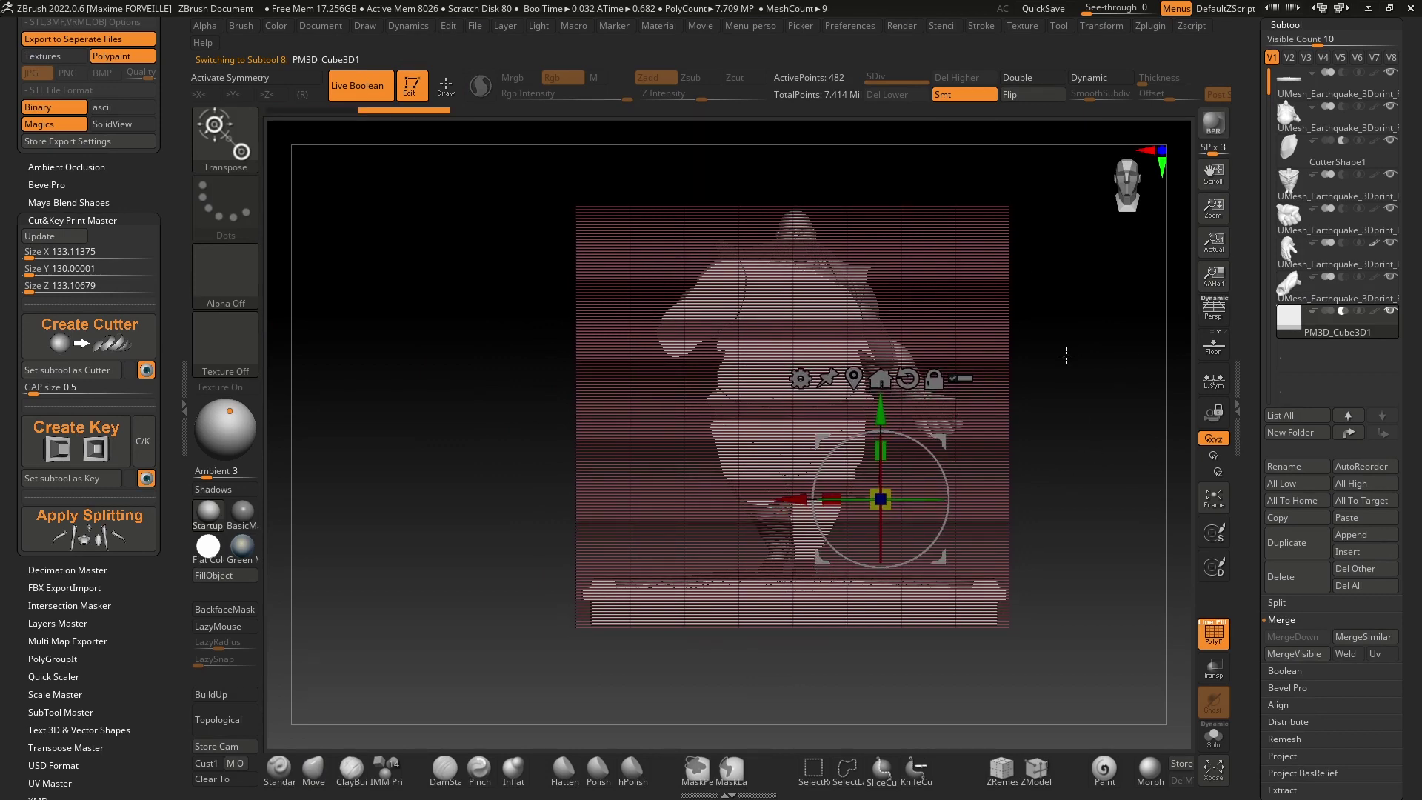
{"action": "left_click_drag", "start_coordinate": [1067, 356], "coordinate": [918, 523]}
{"action": "left_click_drag", "start_coordinate": [991, 385], "coordinate": [1088, 363]}
Step: Examine the gaps between the split parts in the cross-section exposed by the Check/Key box
{"action": "key", "text": "q"}
{"action": "right_click_drag", "start_coordinate": [786, 263], "coordinate": [793, 329], "text": "ctrl"}
{"action": "mouse_move", "coordinate": [708, 270]}
{"action": "right_mouse_down"}
{"action": "mouse_move", "coordinate": [709, 232]}
{"action": "mouse_move", "coordinate": [718, 260]}
{"action": "mouse_move", "coordinate": [679, 477]}
{"action": "mouse_move", "coordinate": [734, 387]}
{"action": "mouse_move", "coordinate": [877, 267]}
{"action": "mouse_move", "coordinate": [720, 375]}
{"action": "mouse_move", "coordinate": [722, 341]}
{"action": "right_mouse_up"}
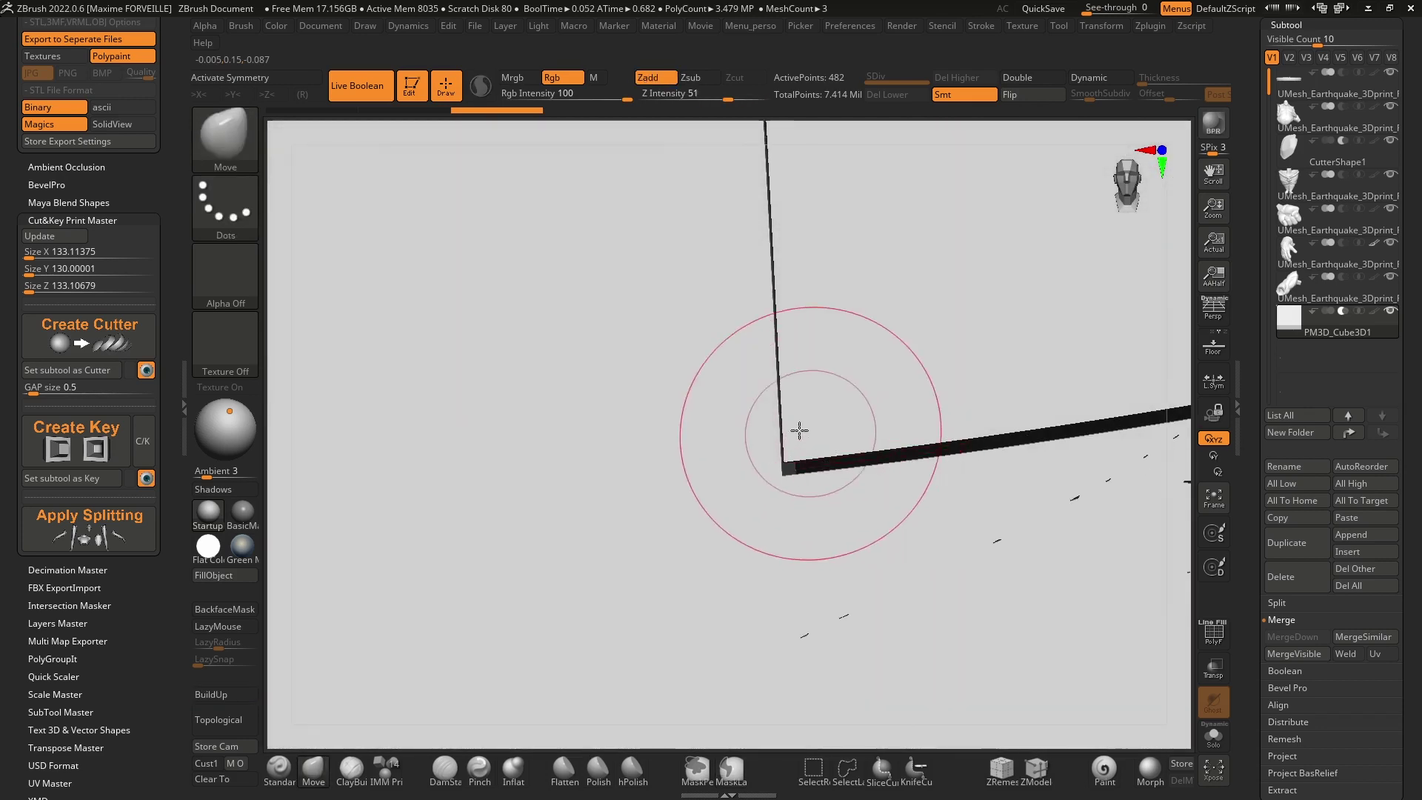
{"action": "mouse_move", "coordinate": [800, 432]}
{"action": "right_mouse_down"}
{"action": "mouse_move", "coordinate": [624, 384]}
{"action": "mouse_move", "coordinate": [666, 429]}
{"action": "mouse_move", "coordinate": [877, 279]}
{"action": "right_mouse_up"}
{"action": "right_click_drag", "start_coordinate": [631, 317], "coordinate": [876, 400], "text": "ctrl"}
{"action": "key", "text": "w"}
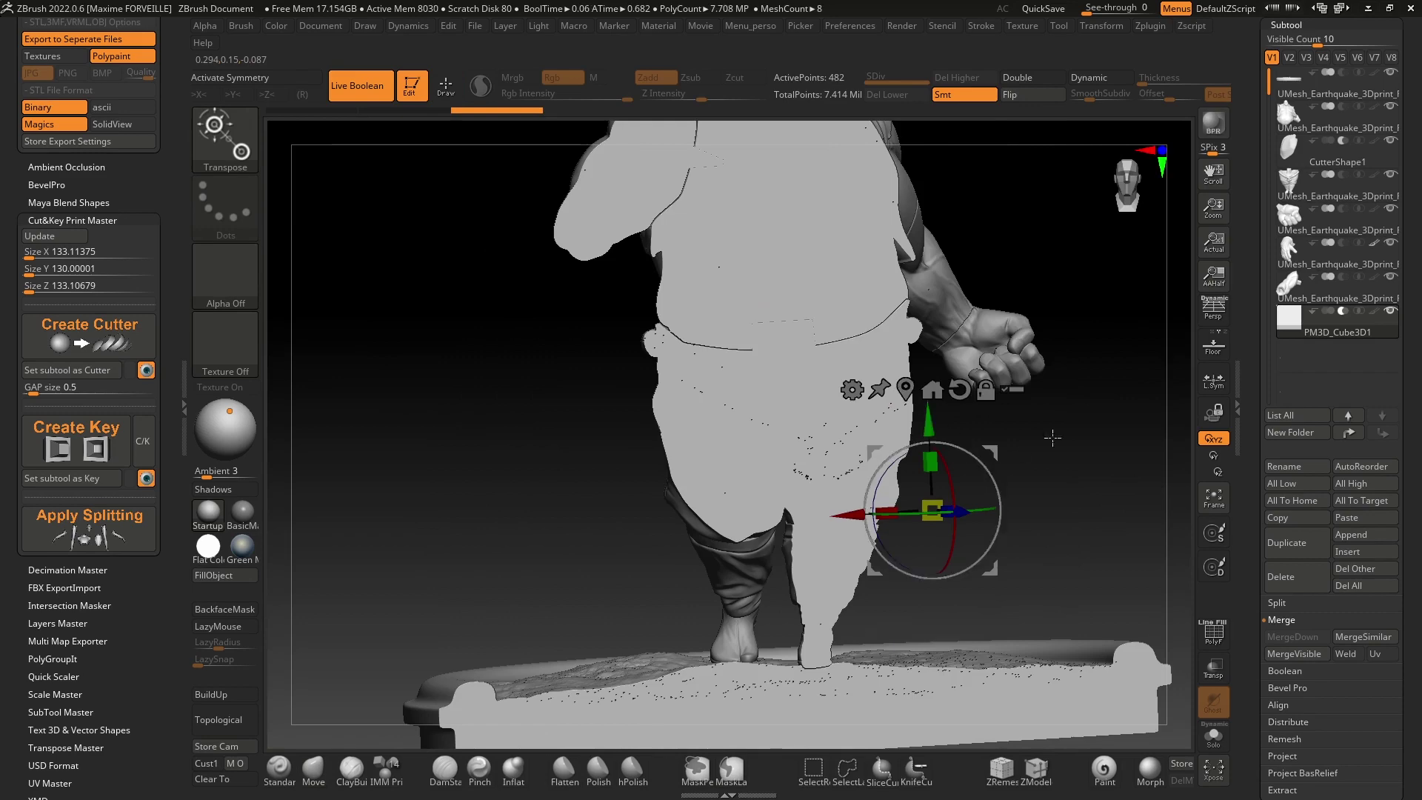
{"action": "right_click_drag", "start_coordinate": [1050, 438], "coordinate": [1015, 523]}
{"action": "mouse_move", "coordinate": [1000, 525]}
{"action": "left_mouse_down"}
{"action": "mouse_move", "coordinate": [1108, 575]}
{"action": "mouse_move", "coordinate": [1058, 568]}
{"action": "mouse_move", "coordinate": [975, 498]}
{"action": "mouse_move", "coordinate": [983, 512]}
{"action": "left_mouse_up"}
Step: Delete the Check/Key box subtool PM3D_Cube3D1 and frame the bandaged arm's model in the view
{"action": "left_click", "coordinate": [1276, 576]}
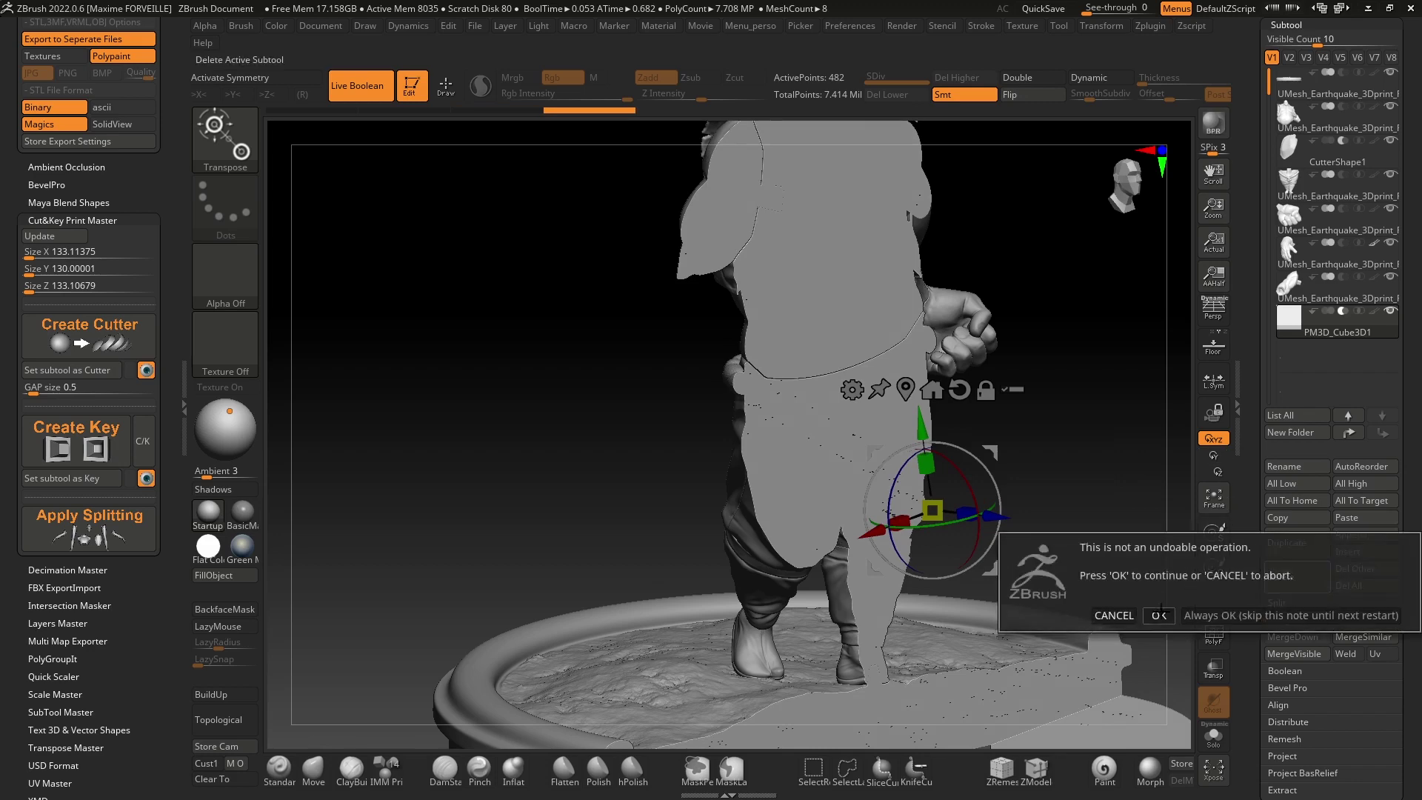
{"action": "left_click", "coordinate": [1233, 612]}
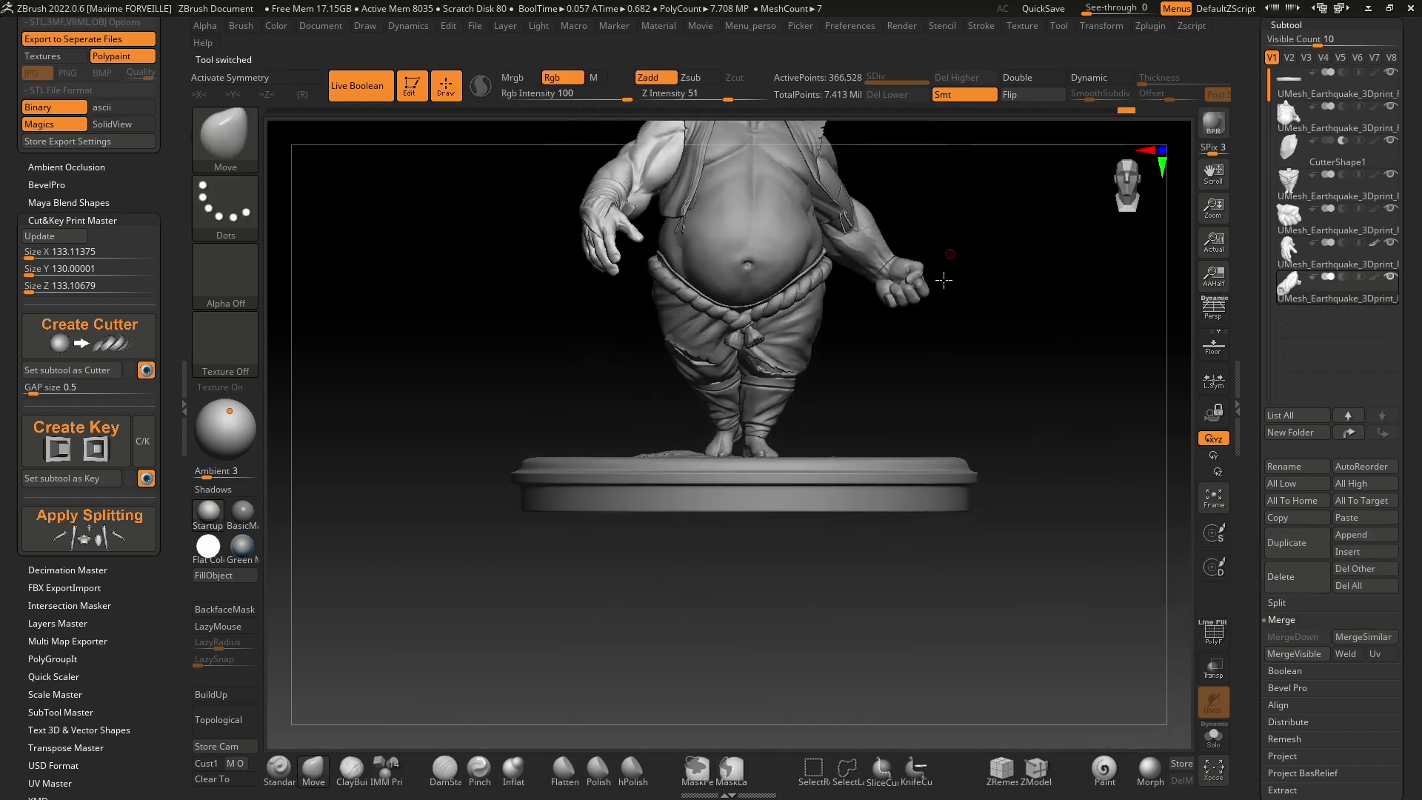
{"action": "key", "text": "f"}
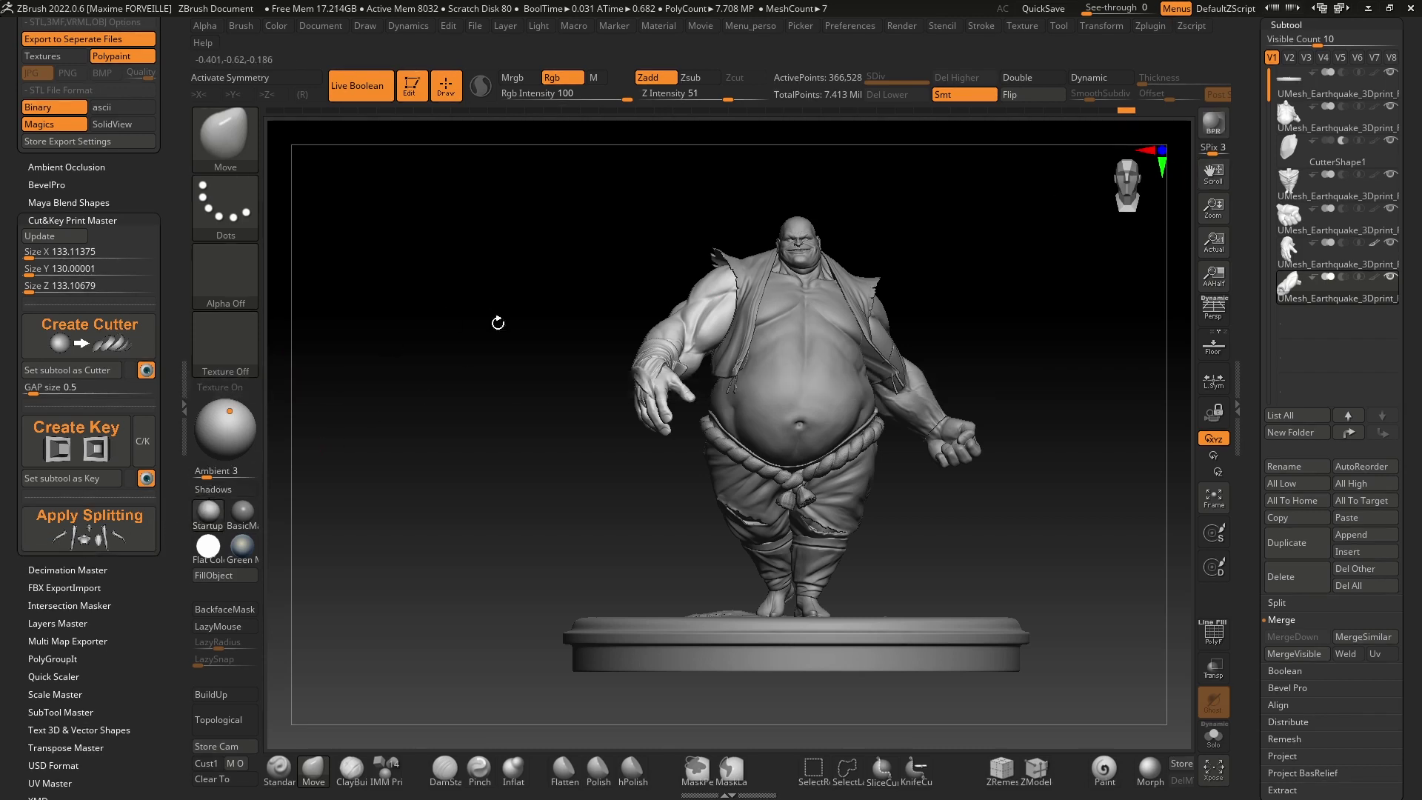
Step: Open the Boolean options with Make Boolean Mesh for the character's subtools
{"action": "scroll", "coordinate": [1264, 172], "scroll_direction": "down", "scroll_amount": 5}
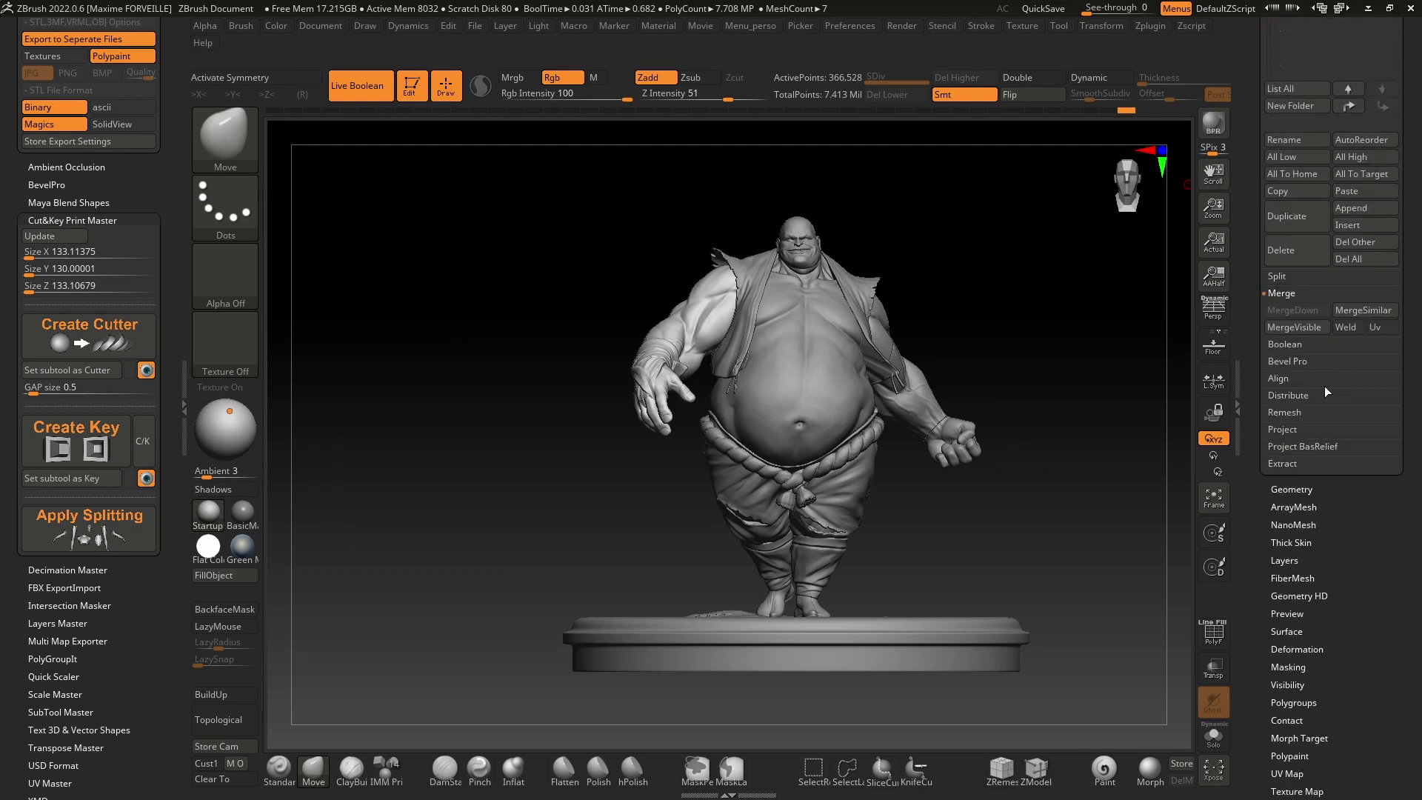
{"action": "left_click", "coordinate": [1302, 345]}
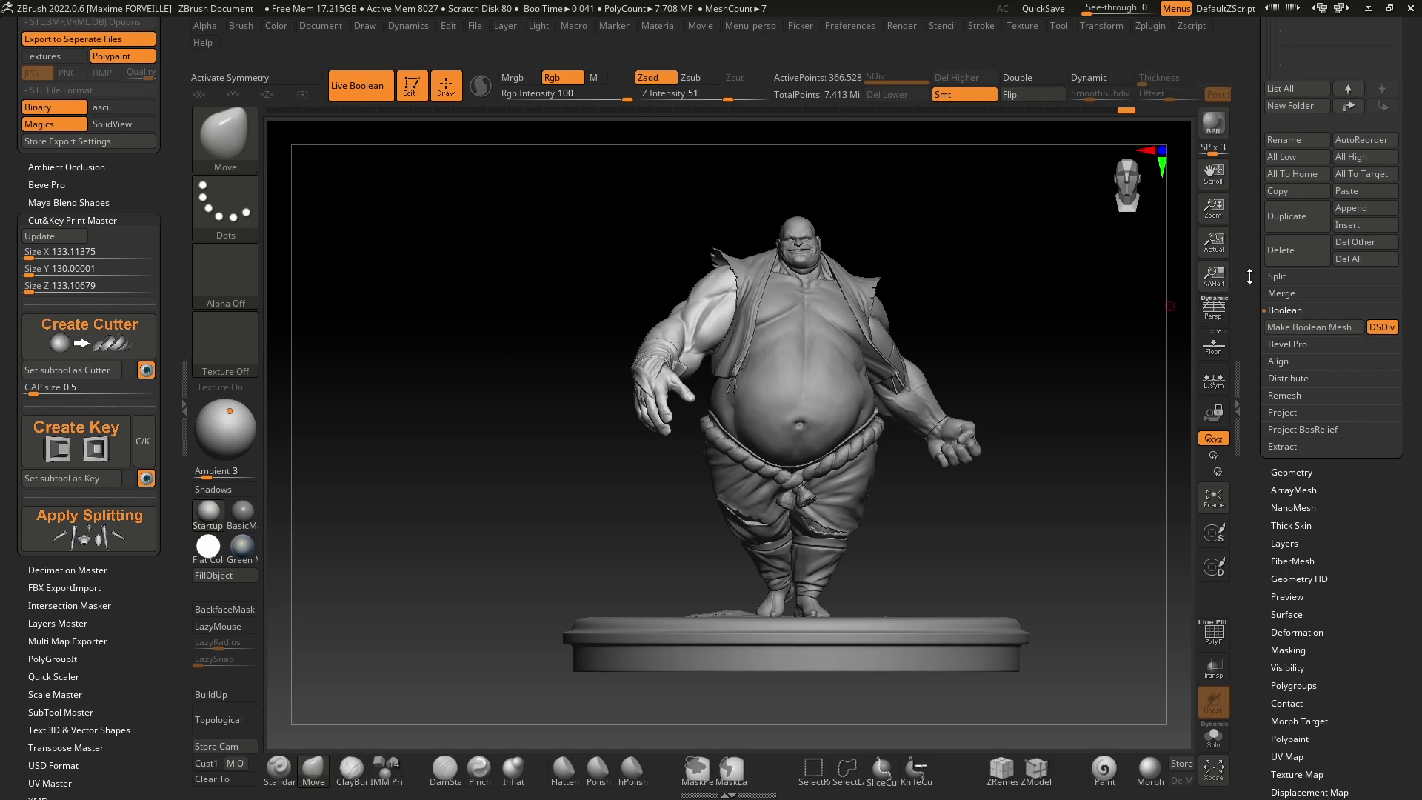
{"action": "left_click_drag", "start_coordinate": [1250, 277], "coordinate": [1250, 360]}
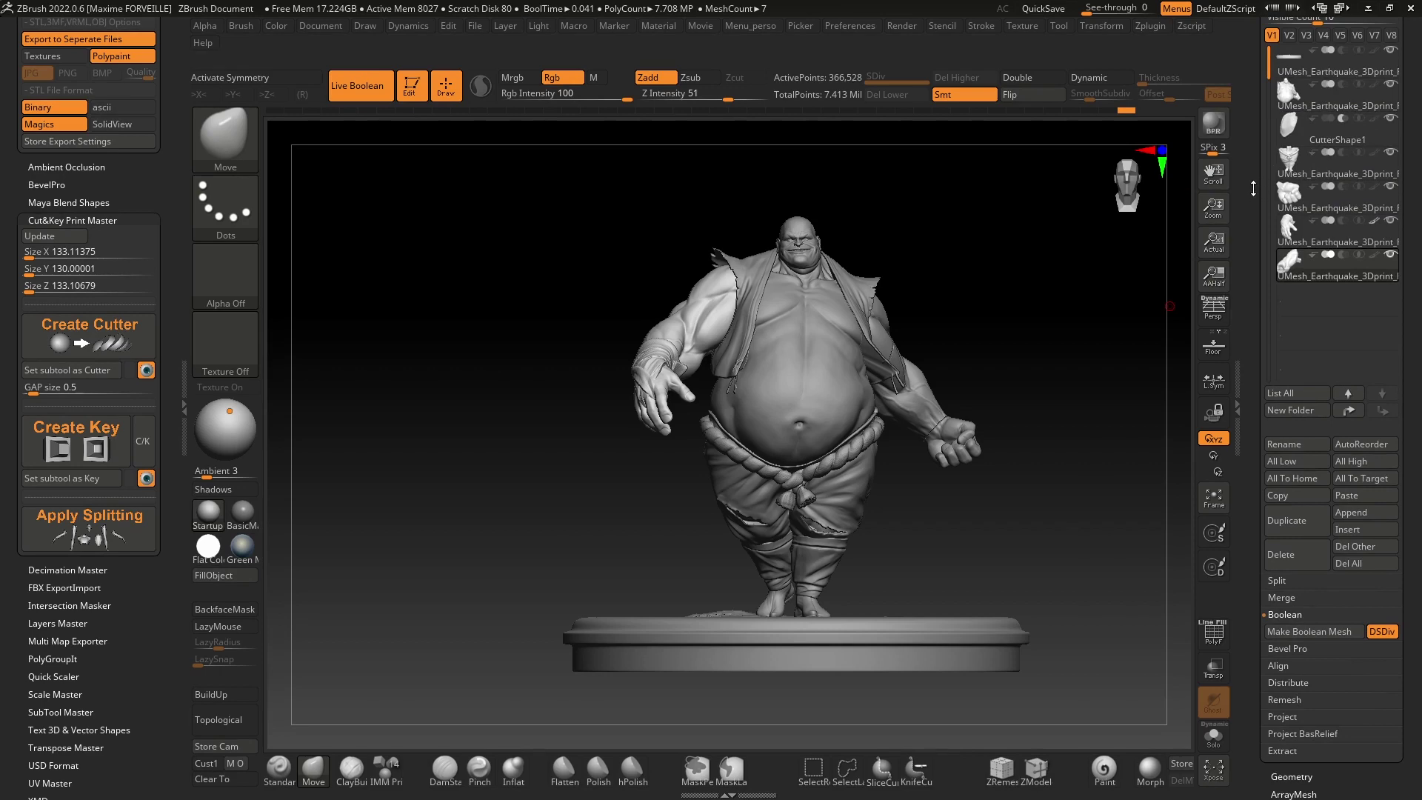
{"action": "left_click_drag", "start_coordinate": [1255, 185], "coordinate": [1250, 269]}
Step: Switch to the merged key shapes tool among the loaded 3D meshes
{"action": "left_click", "coordinate": [1298, 97]}
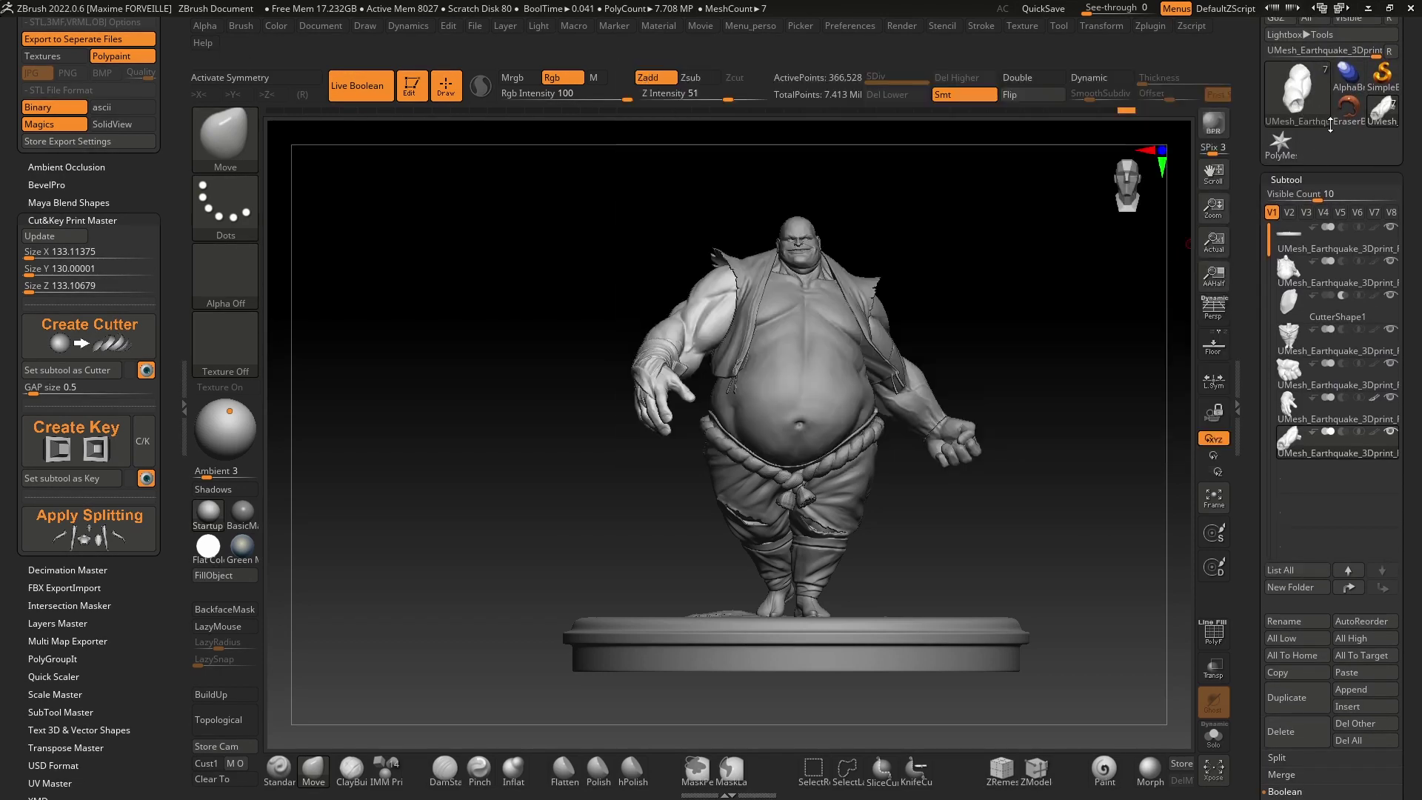
{"action": "left_click", "coordinate": [1297, 104]}
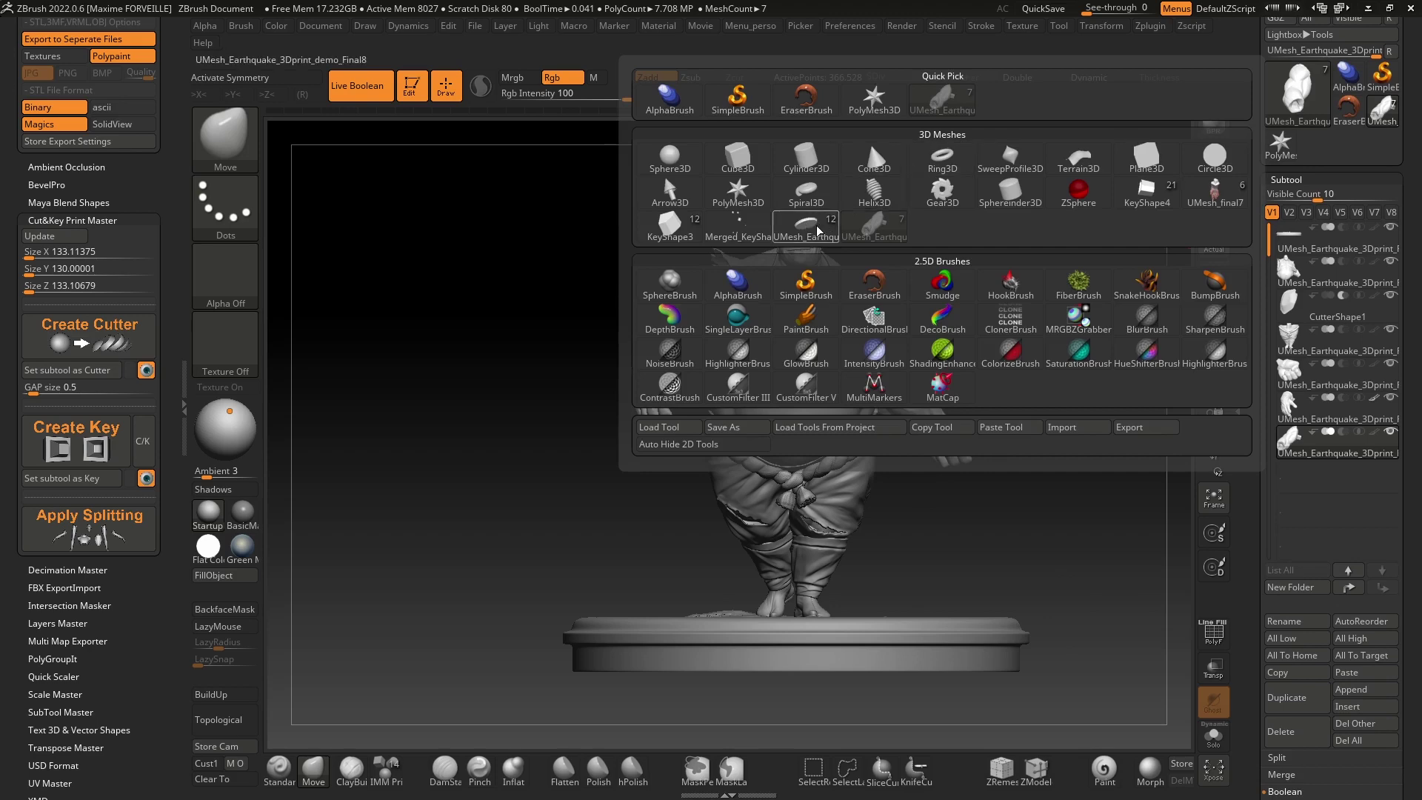
{"action": "mouse_move", "coordinate": [694, 238]}
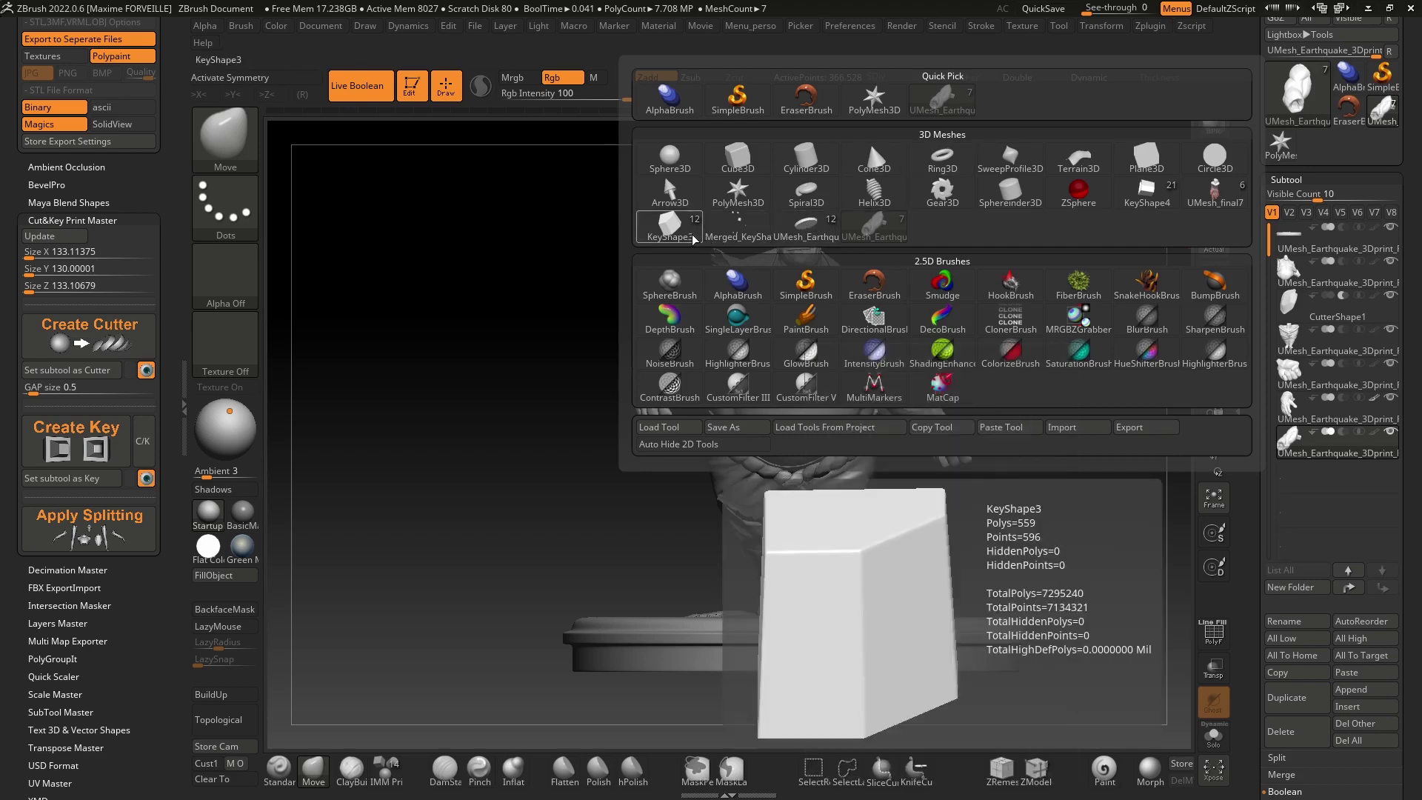
{"action": "left_click", "coordinate": [738, 226]}
{"action": "left_click_drag", "start_coordinate": [873, 256], "coordinate": [893, 406]}
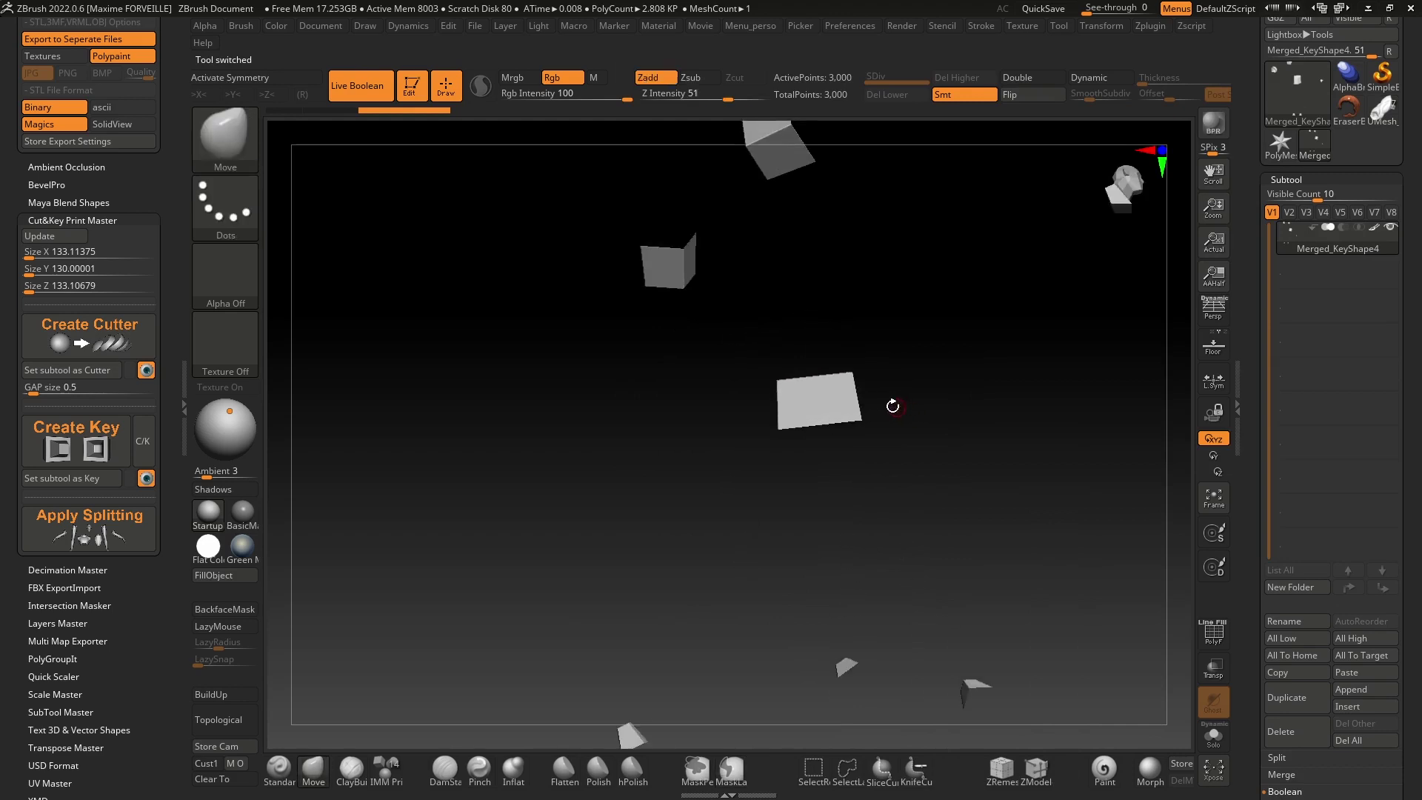
Step: Set the merged key shapes subtool as a key and inspect the wall thickness of the shapes
{"action": "left_click", "coordinate": [104, 480]}
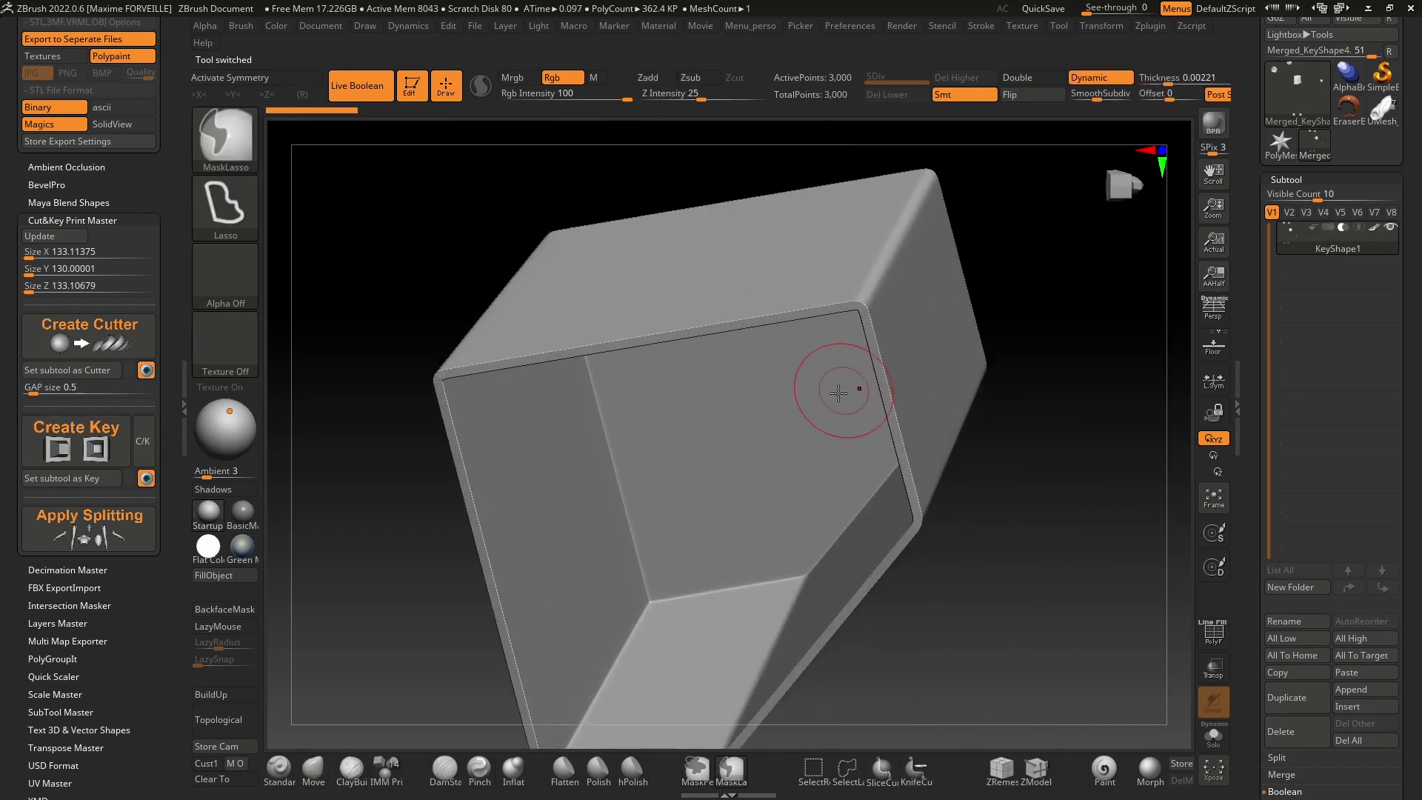
{"action": "mouse_move", "coordinate": [839, 393]}
{"action": "right_mouse_down"}
{"action": "mouse_move", "coordinate": [886, 353]}
{"action": "mouse_move", "coordinate": [838, 317]}
{"action": "mouse_move", "coordinate": [946, 305]}
{"action": "mouse_move", "coordinate": [859, 285]}
{"action": "right_mouse_up"}
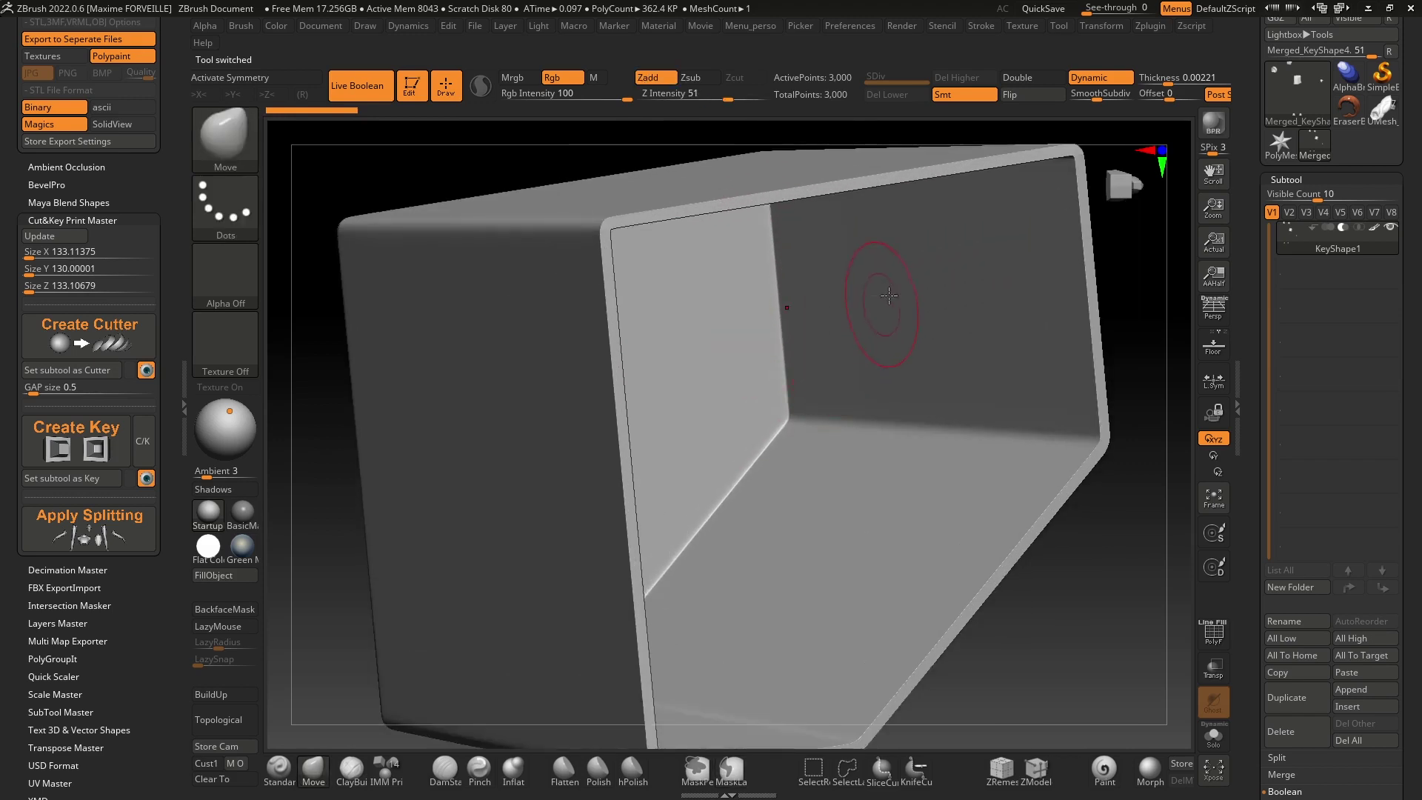
{"action": "right_click_drag", "start_coordinate": [963, 206], "coordinate": [748, 301]}
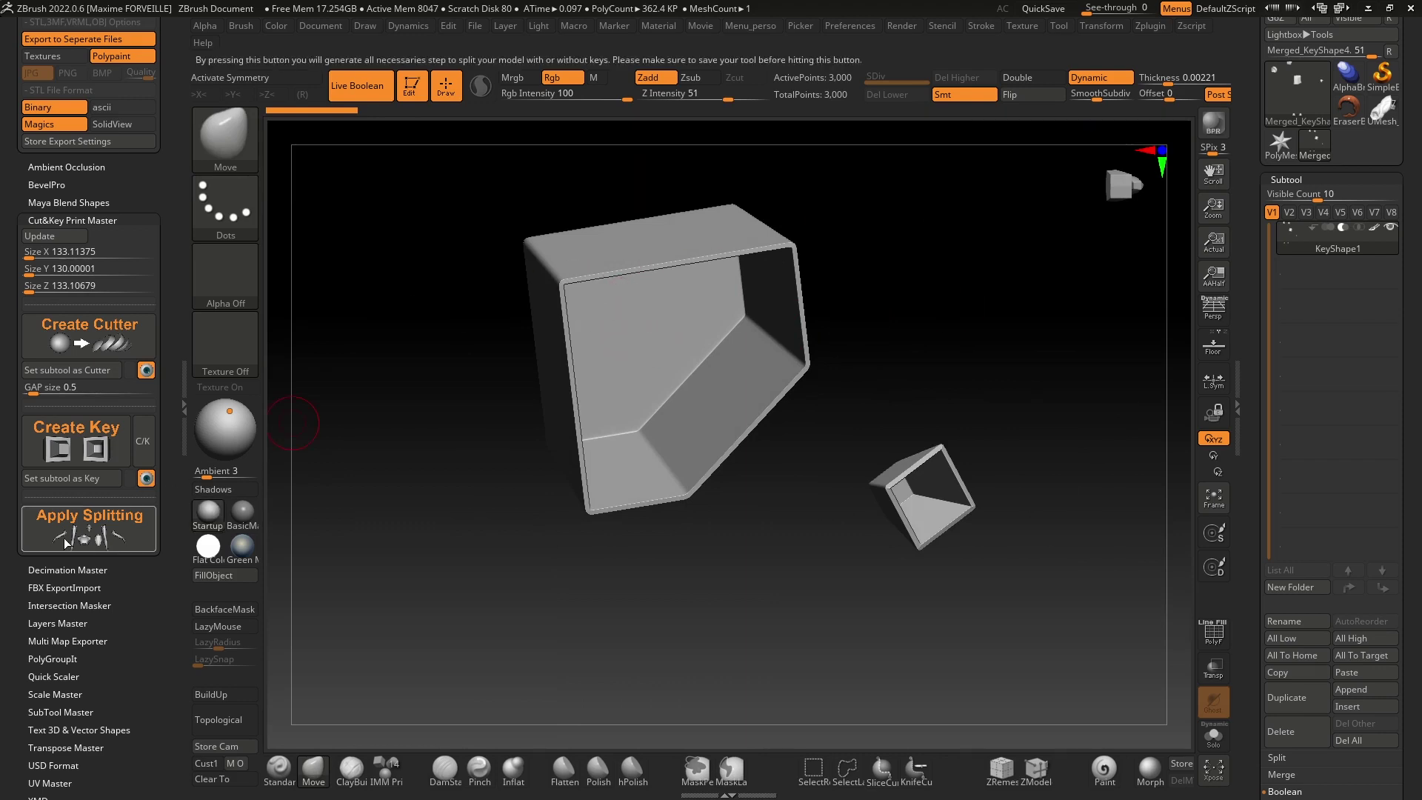
{"action": "right_click_drag", "start_coordinate": [628, 313], "coordinate": [715, 311], "text": "ctrl"}
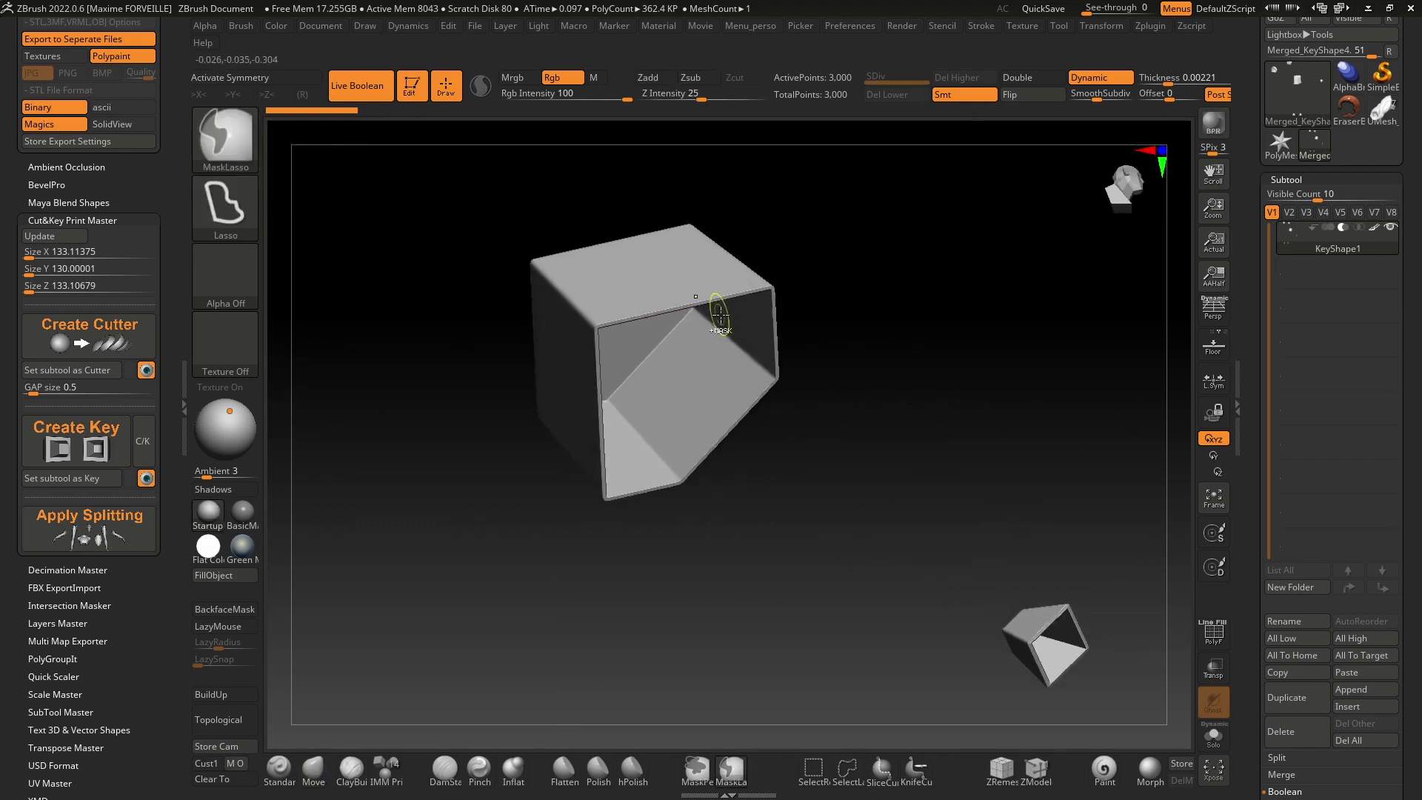
{"action": "right_click_drag", "start_coordinate": [571, 321], "coordinate": [707, 231], "text": "ctrl"}
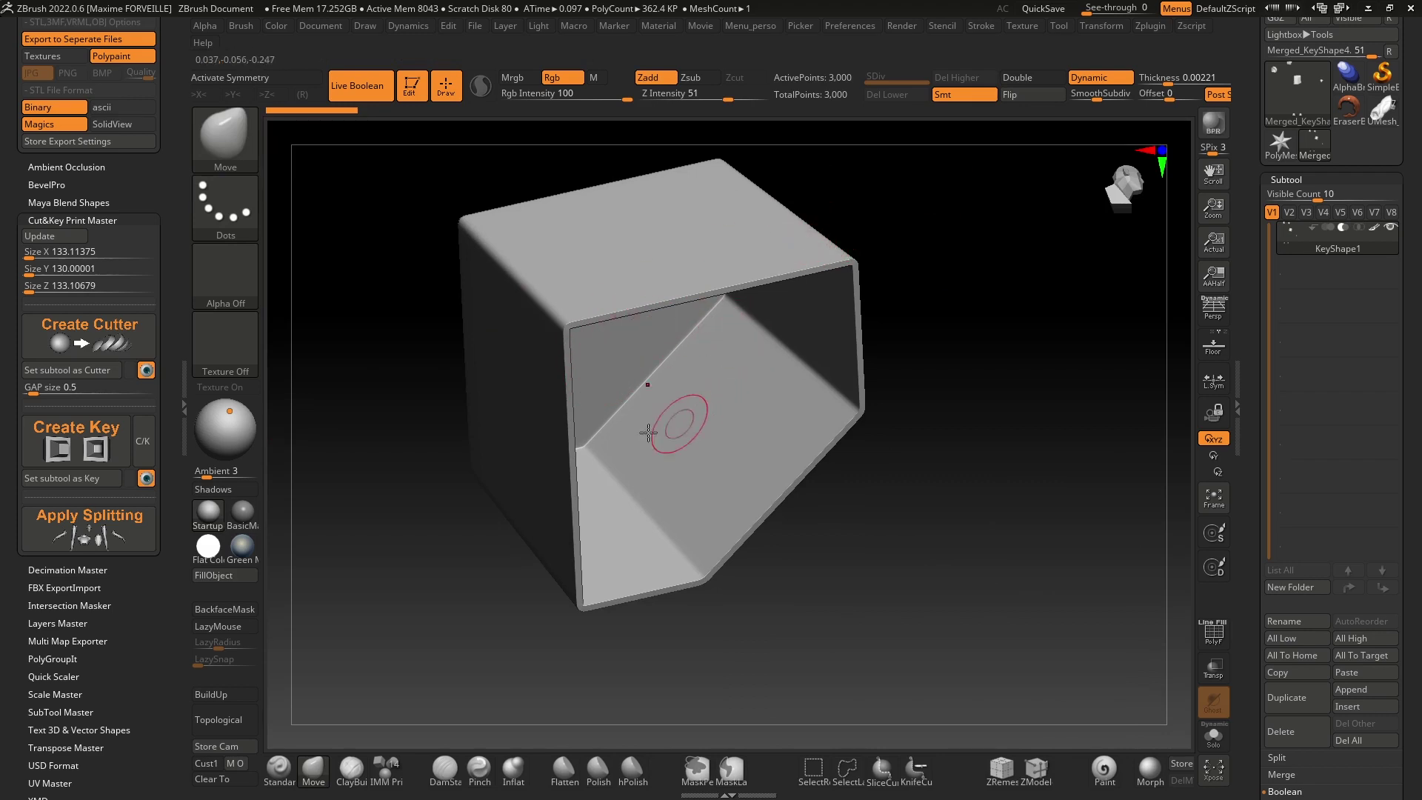
{"action": "right_click_drag", "start_coordinate": [745, 296], "coordinate": [651, 327], "text": "ctrl"}
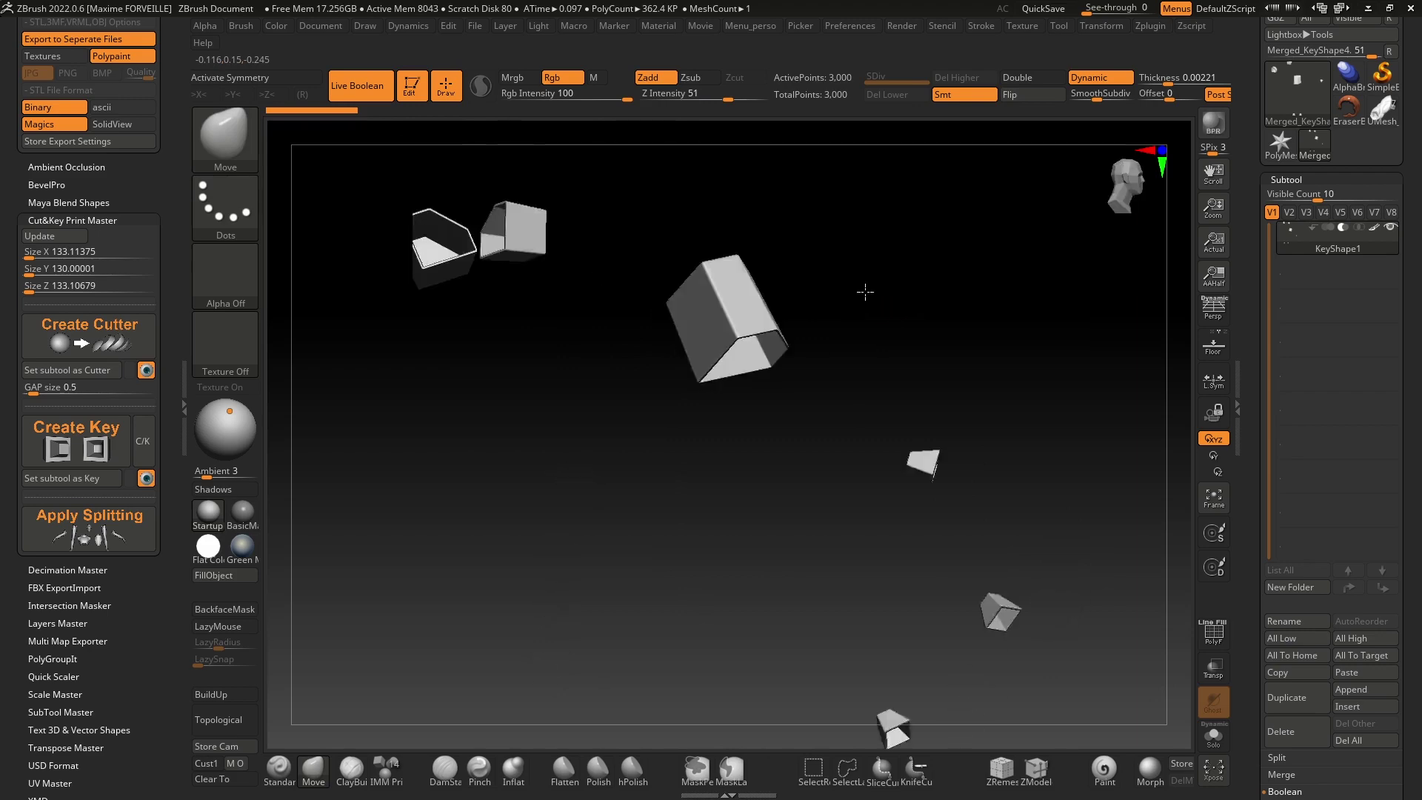
Step: Switch back to the character tool and frame the full figure
{"action": "left_click", "coordinate": [1371, 111]}
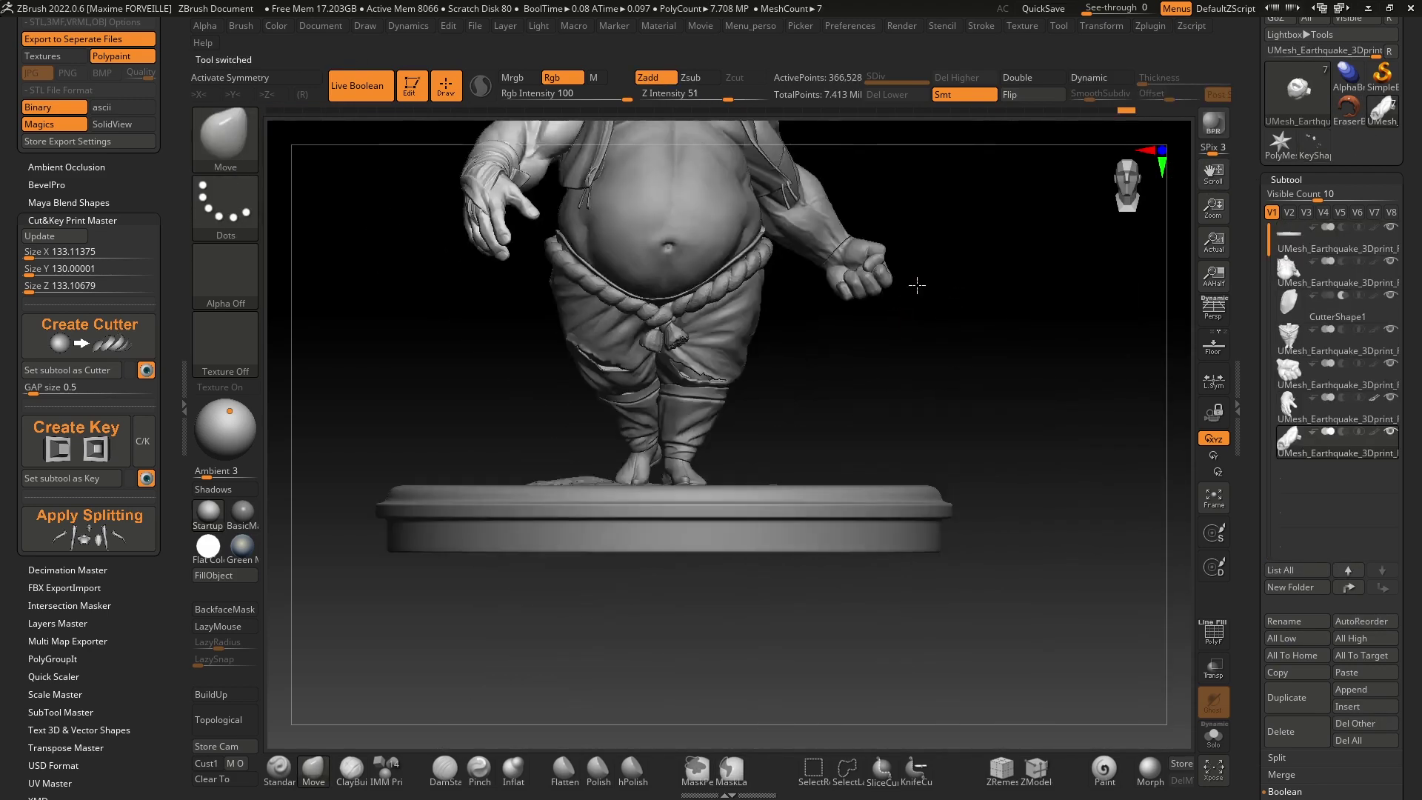
{"action": "key", "text": "f"}
{"action": "left_click_drag", "start_coordinate": [898, 280], "coordinate": [1024, 264]}
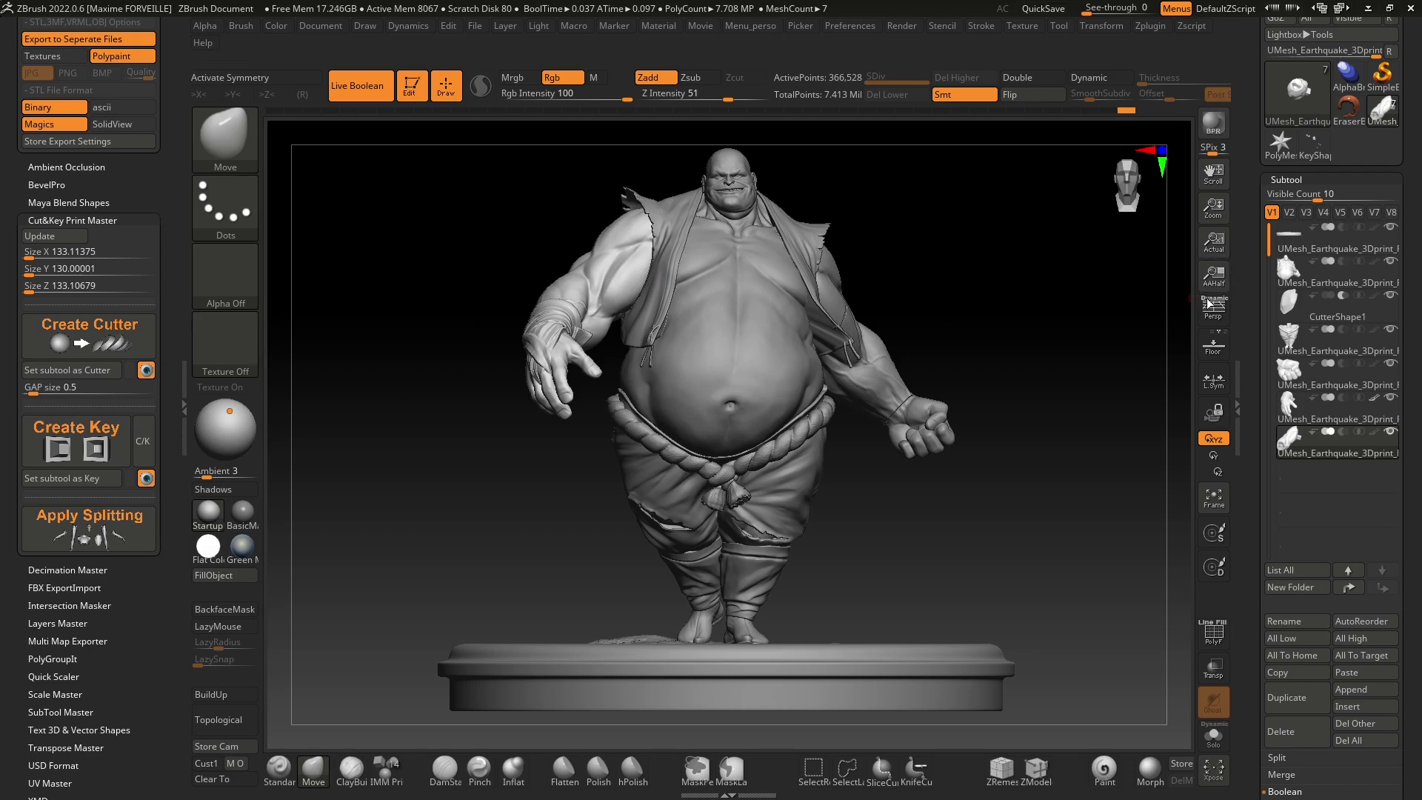
{"action": "left_click_drag", "start_coordinate": [1059, 296], "coordinate": [1111, 317]}
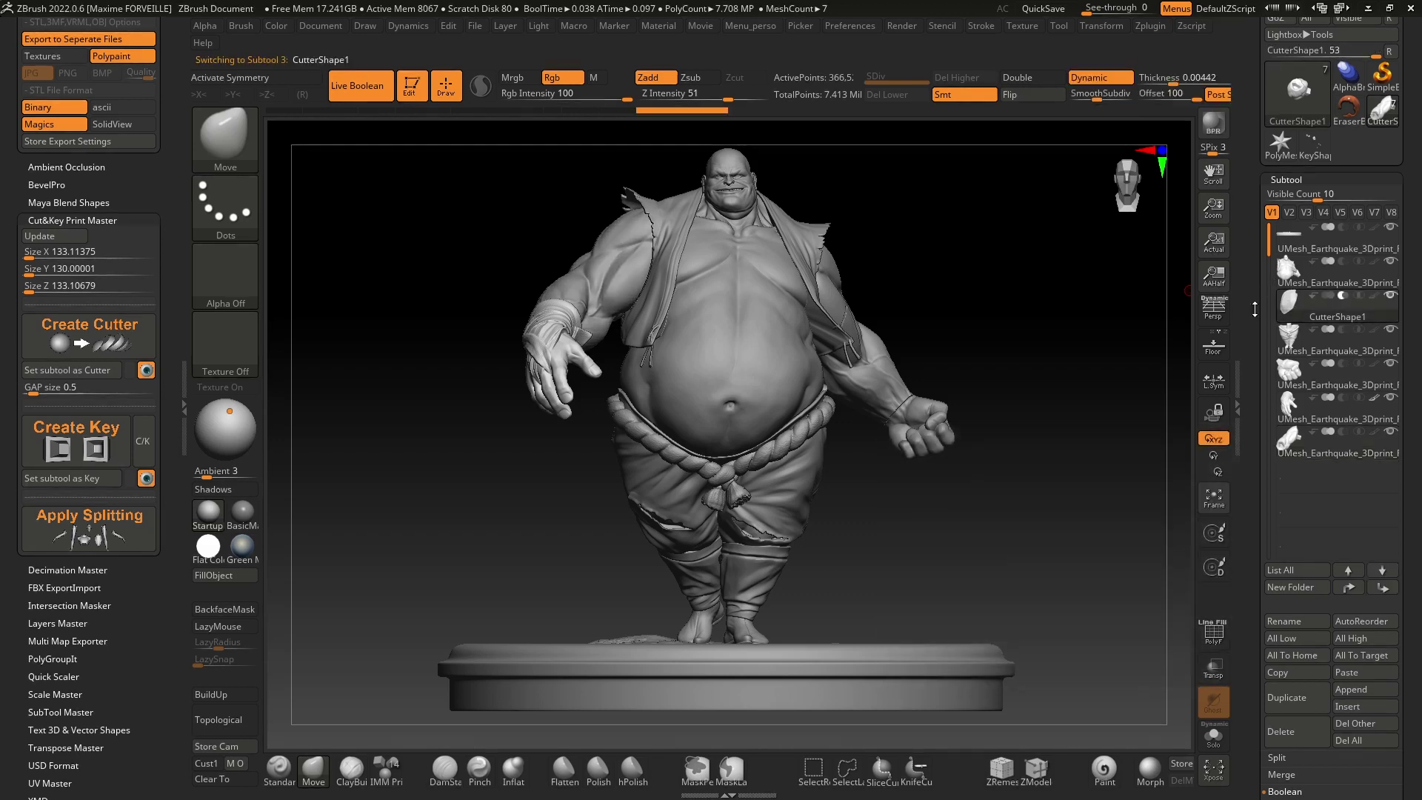
Step: Mirror and weld CutterShape1 to the character's opposite side and isolate it with Solo
{"action": "left_click", "coordinate": [1293, 309]}
{"action": "key", "text": "space"}
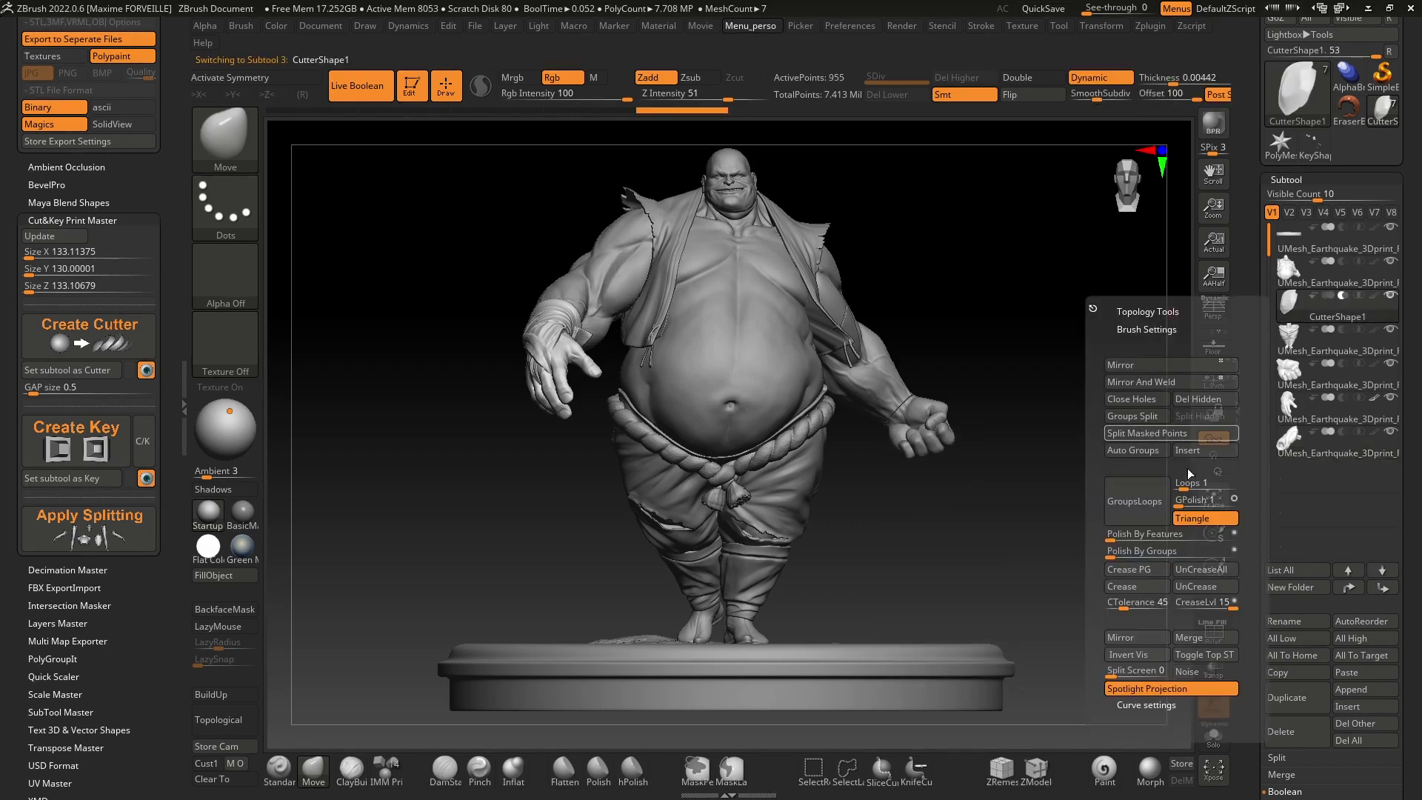
{"action": "left_click", "coordinate": [1188, 382]}
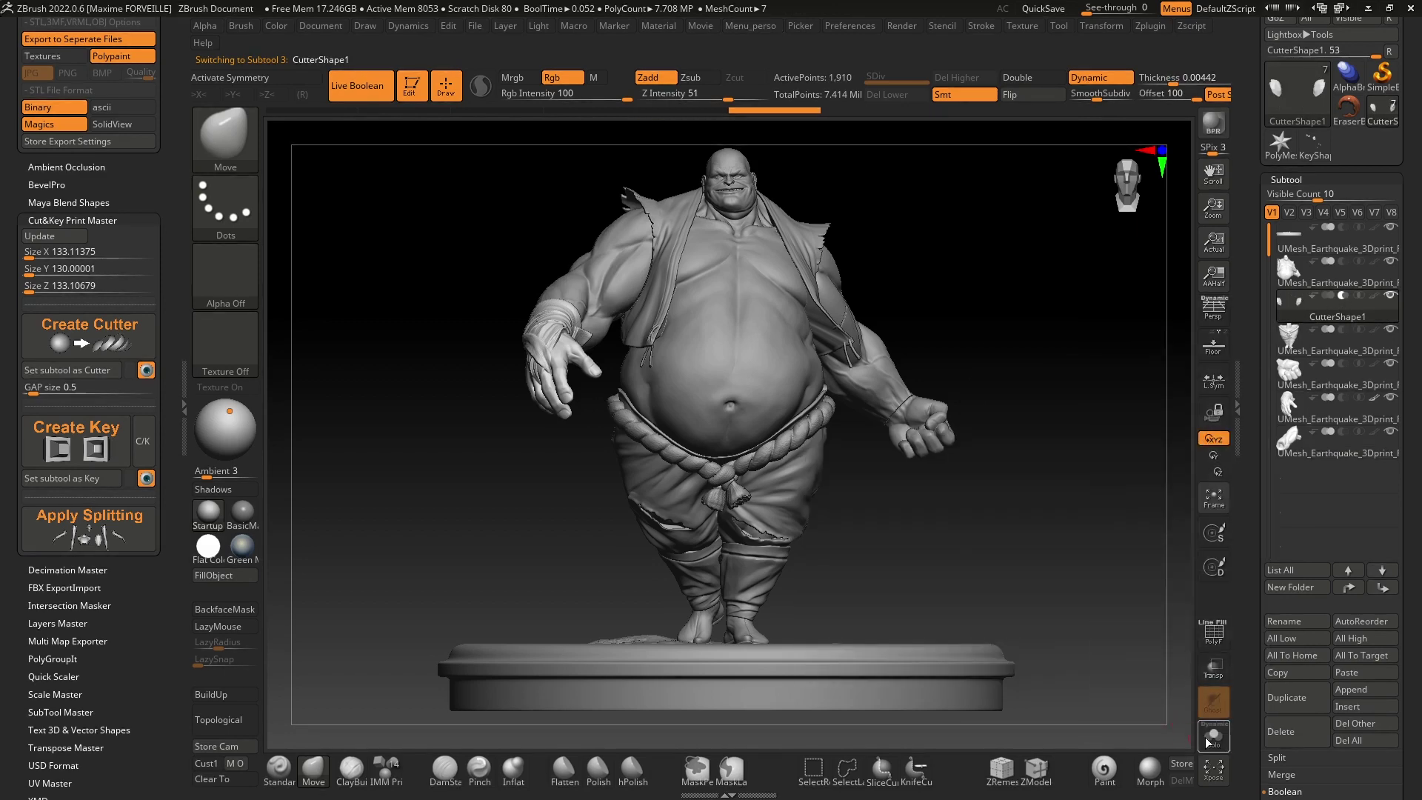
{"action": "left_click", "coordinate": [1207, 740]}
{"action": "left_click_drag", "start_coordinate": [1003, 538], "coordinate": [507, 375]}
Step: Try to create a key on the mirrored two-part CutterShape1
{"action": "left_click", "coordinate": [85, 439]}
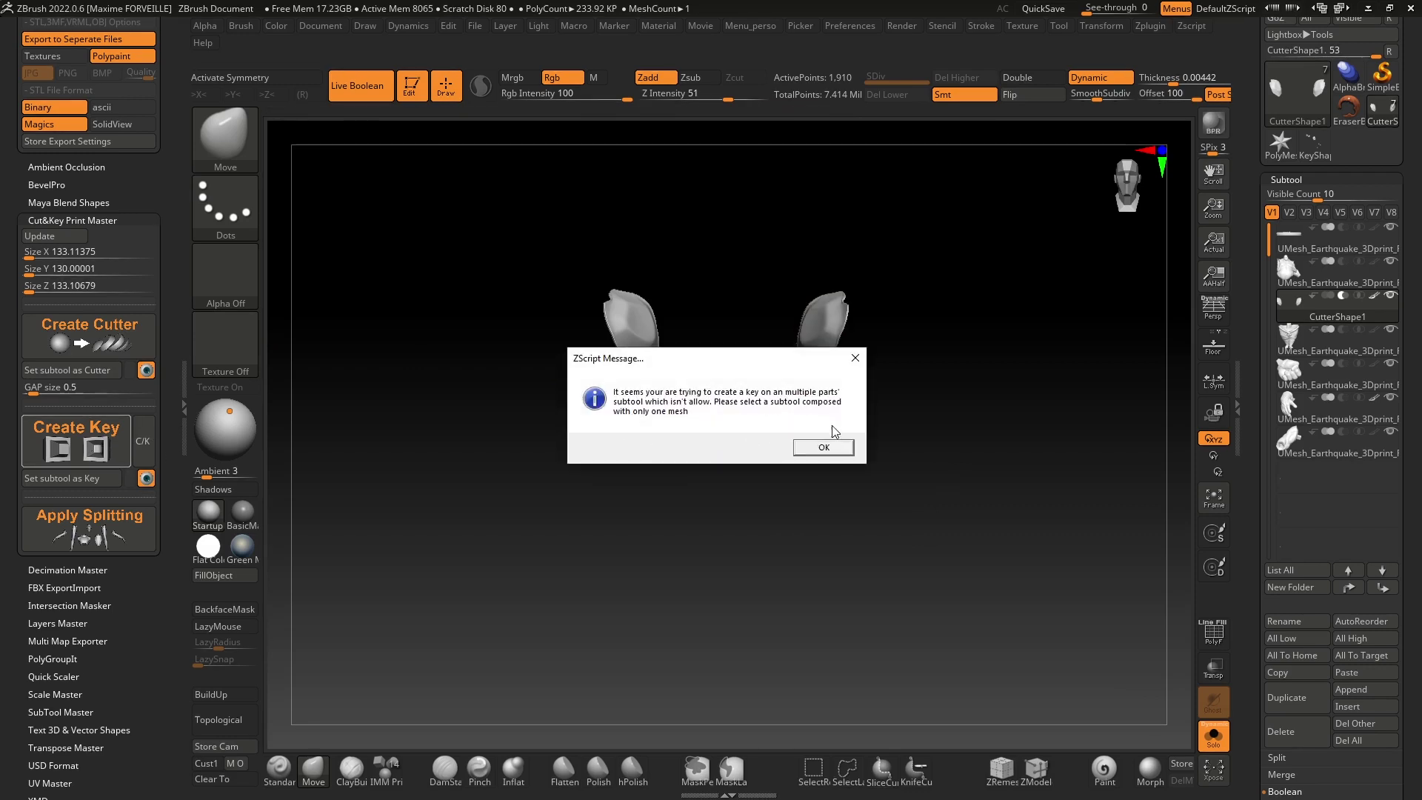
{"action": "left_click", "coordinate": [828, 450]}
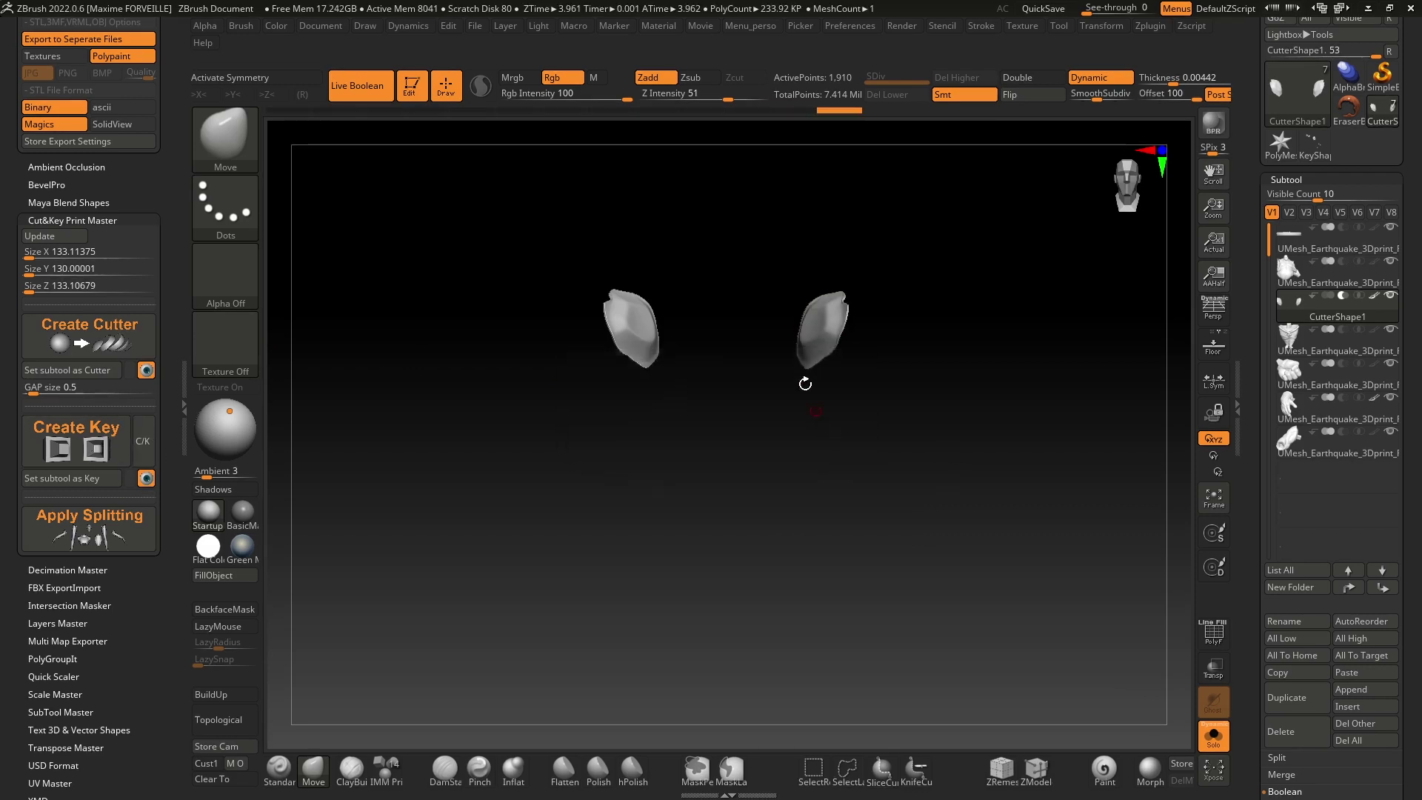
Step: Hide one of the two mirrored cutter pieces and separate it into its own subtool with Split Hidden
{"action": "left_click_drag", "start_coordinate": [714, 381], "coordinate": [692, 288]}
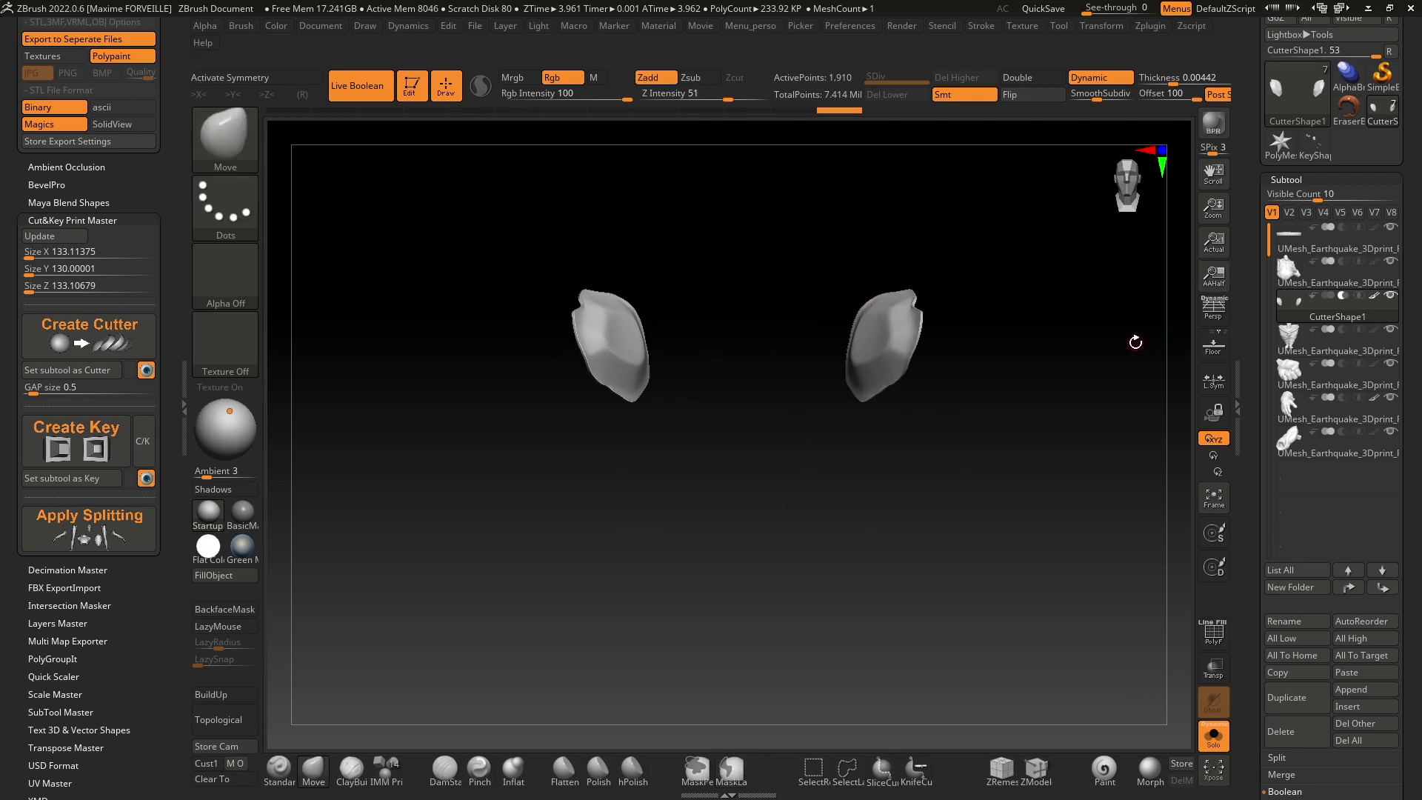
{"action": "left_click_drag", "start_coordinate": [1034, 261], "coordinate": [844, 496], "text": "ctrl+shift"}
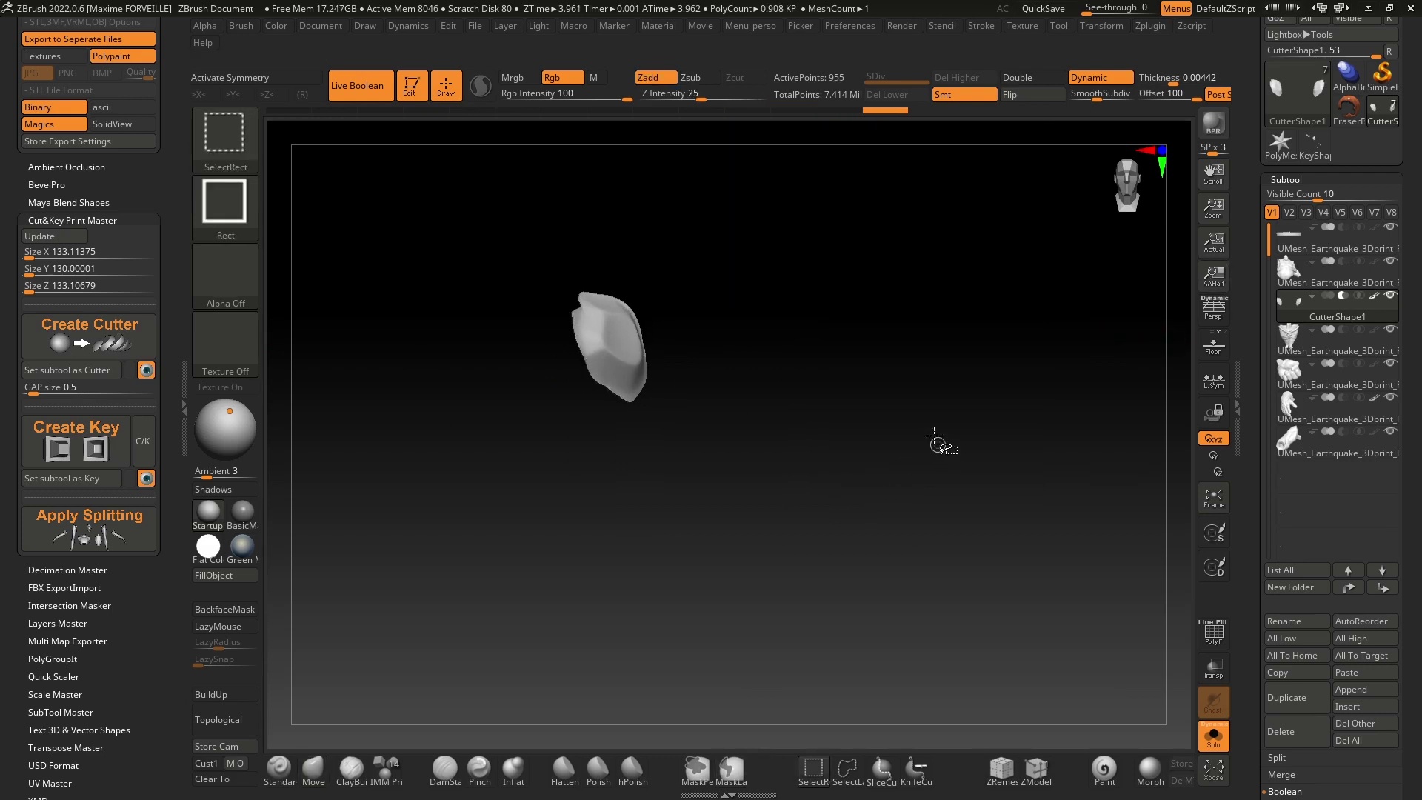
{"action": "key", "text": "q"}
{"action": "left_click", "coordinate": [993, 486]}
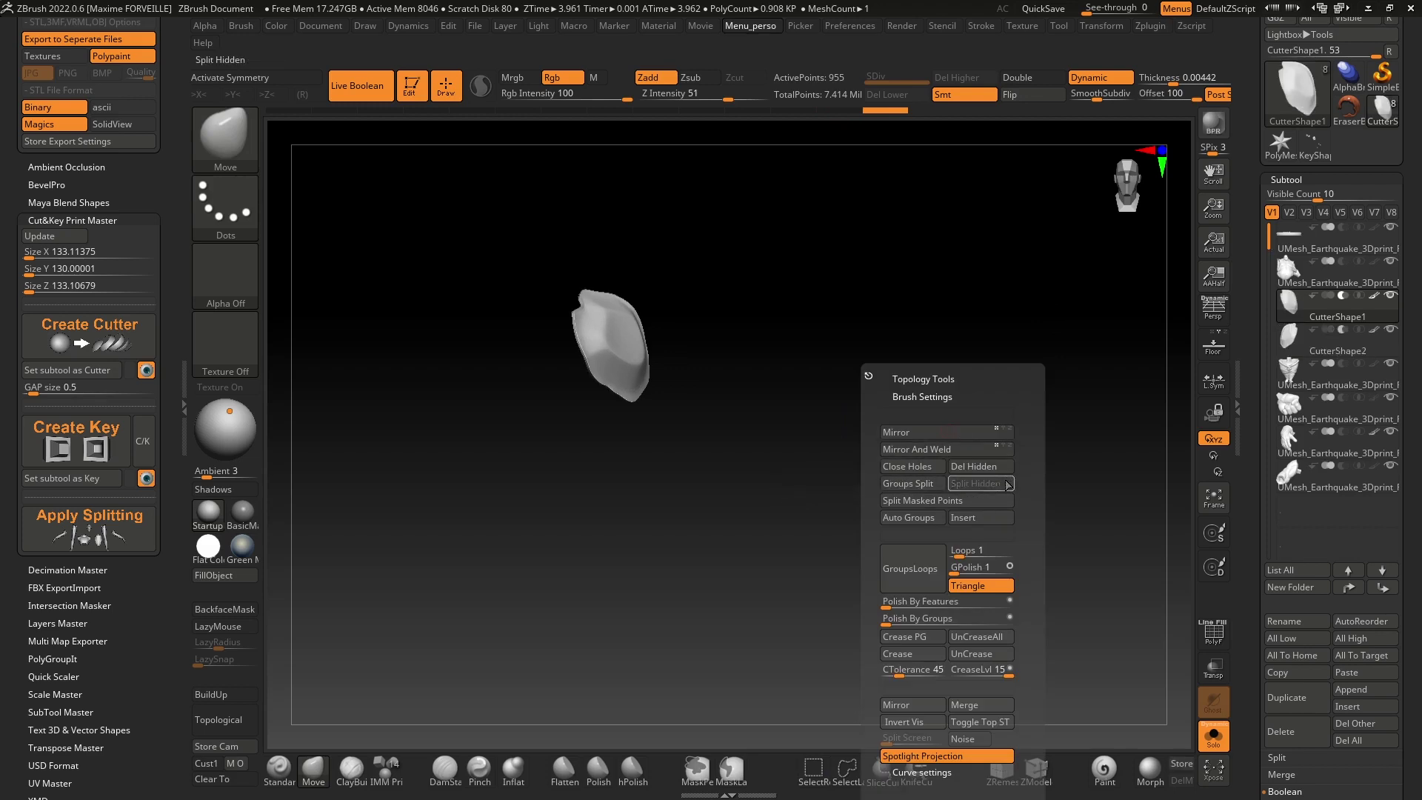
Step: Select CutterShape1 and create a Key_BoxSlice key on it
{"action": "left_click", "coordinate": [1273, 339]}
{"action": "left_click", "coordinate": [1291, 316]}
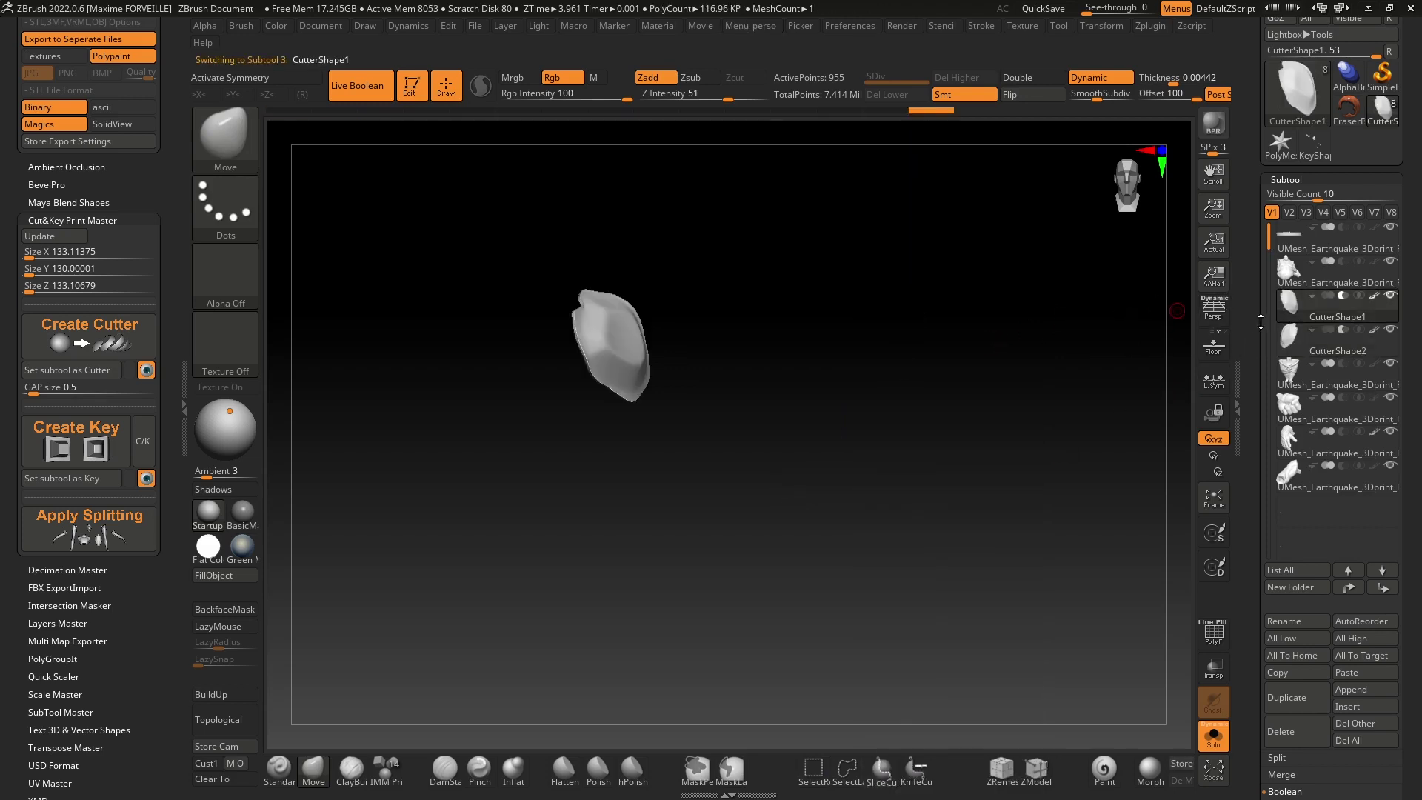
{"action": "left_click", "coordinate": [1293, 335]}
{"action": "left_click", "coordinate": [1300, 312]}
{"action": "left_click", "coordinate": [141, 443]}
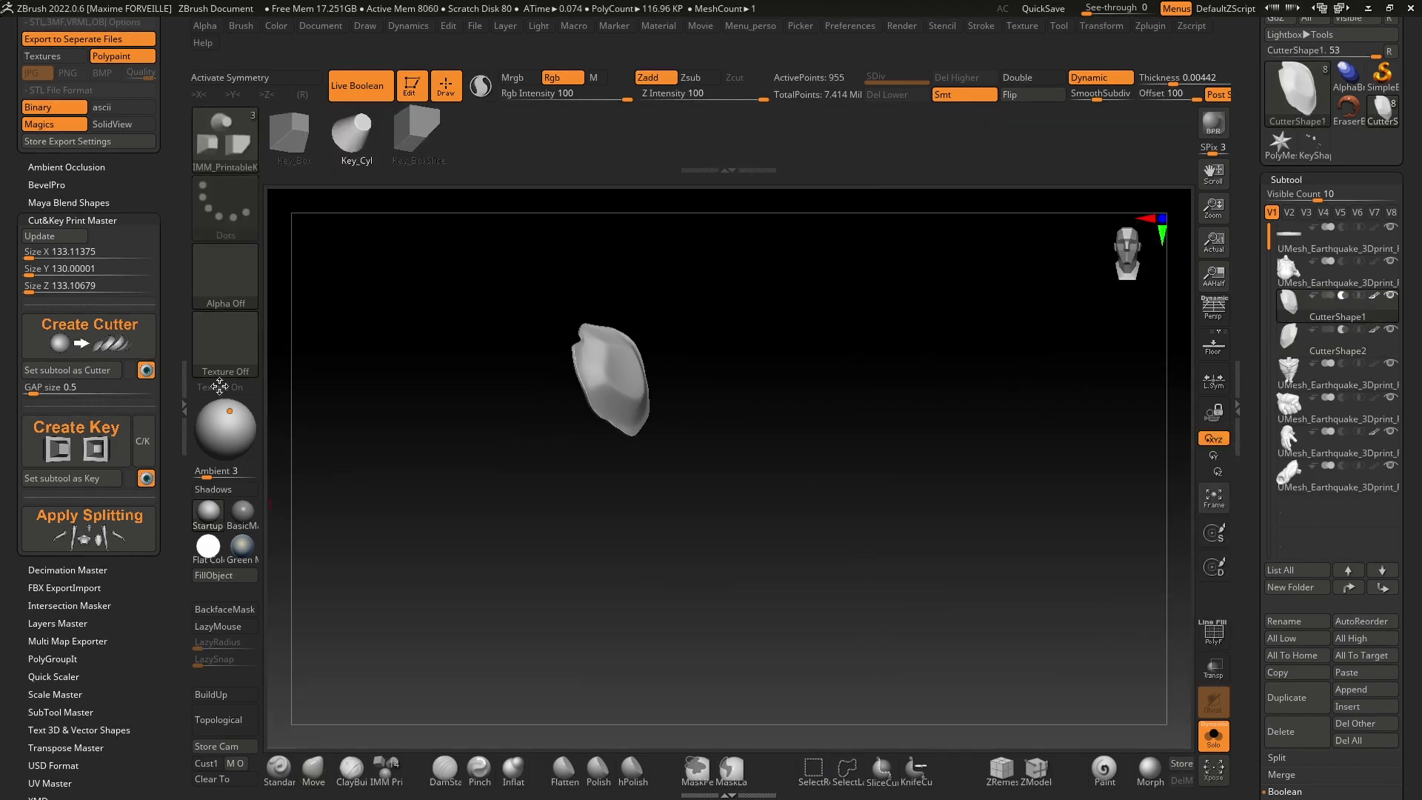
{"action": "left_click", "coordinate": [417, 135]}
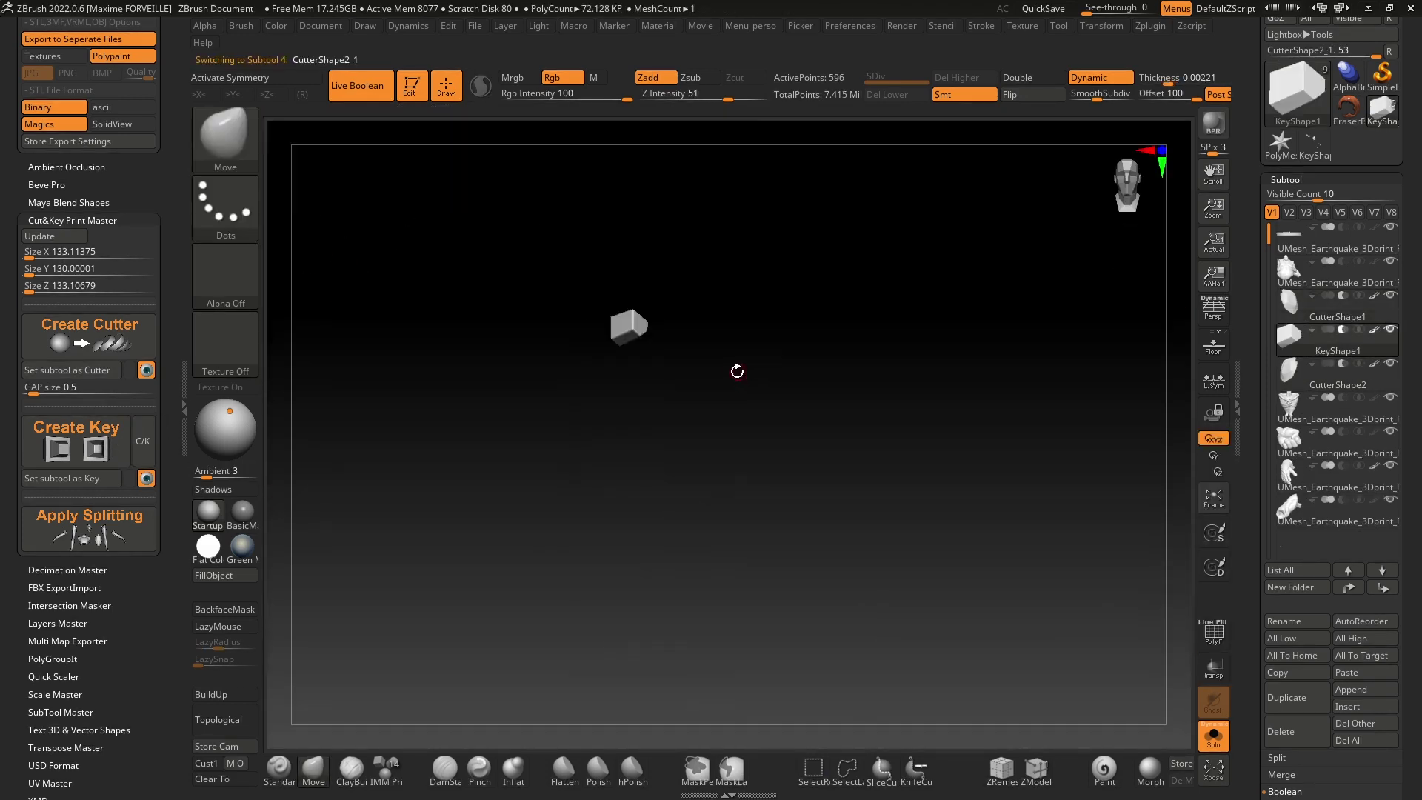
Step: Select CutterShape2 and create a Key_Box key on it
{"action": "left_click", "coordinate": [1291, 372]}
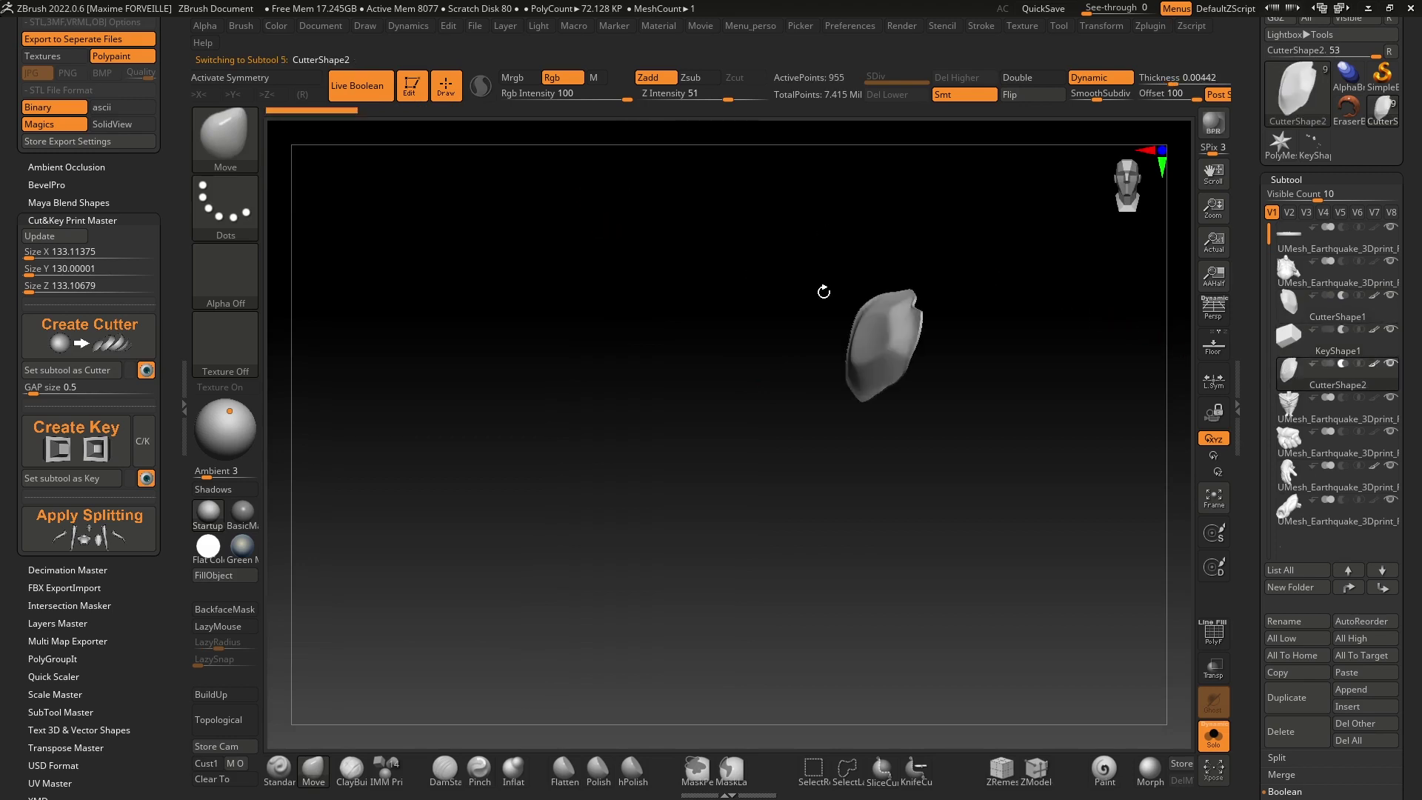
{"action": "left_click", "coordinate": [77, 437]}
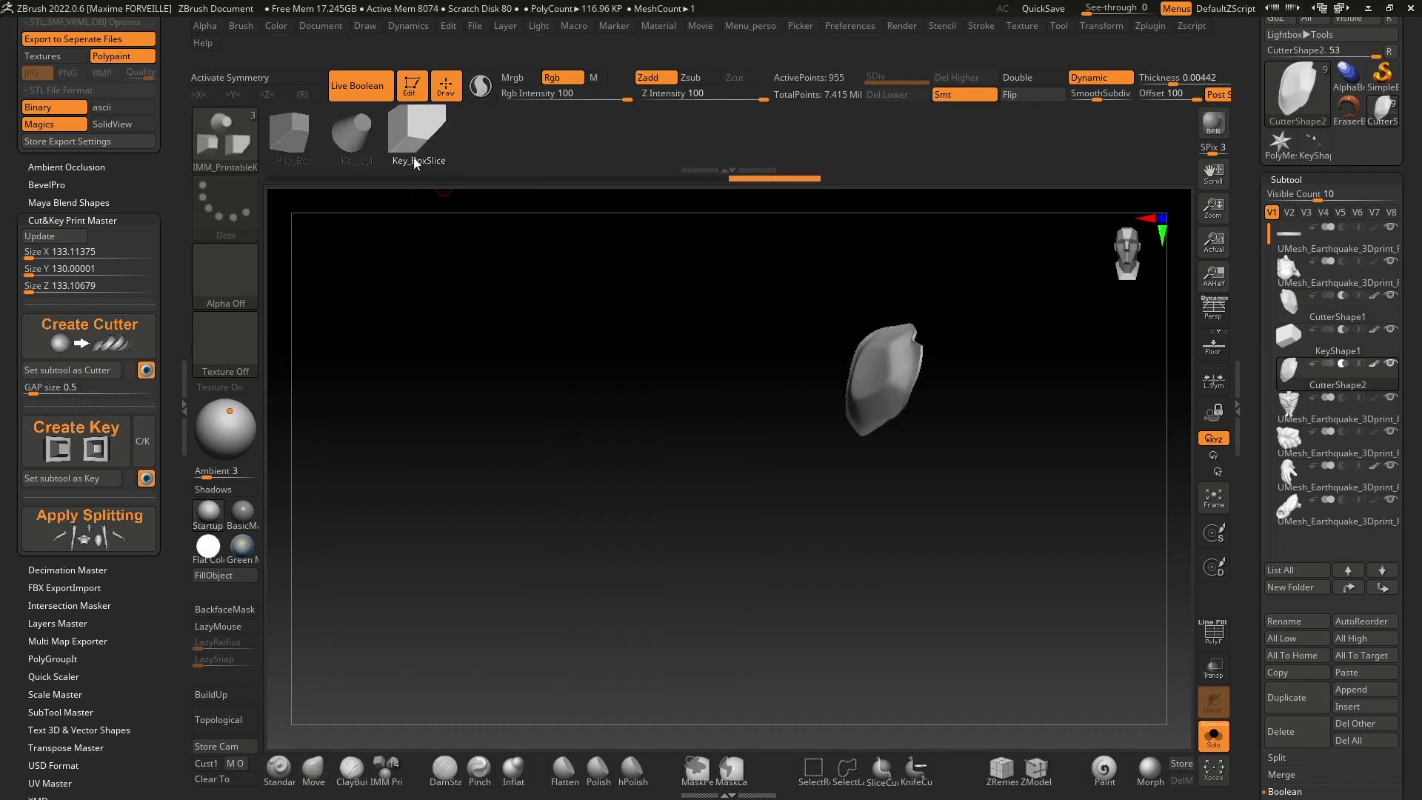
{"action": "left_click", "coordinate": [285, 145]}
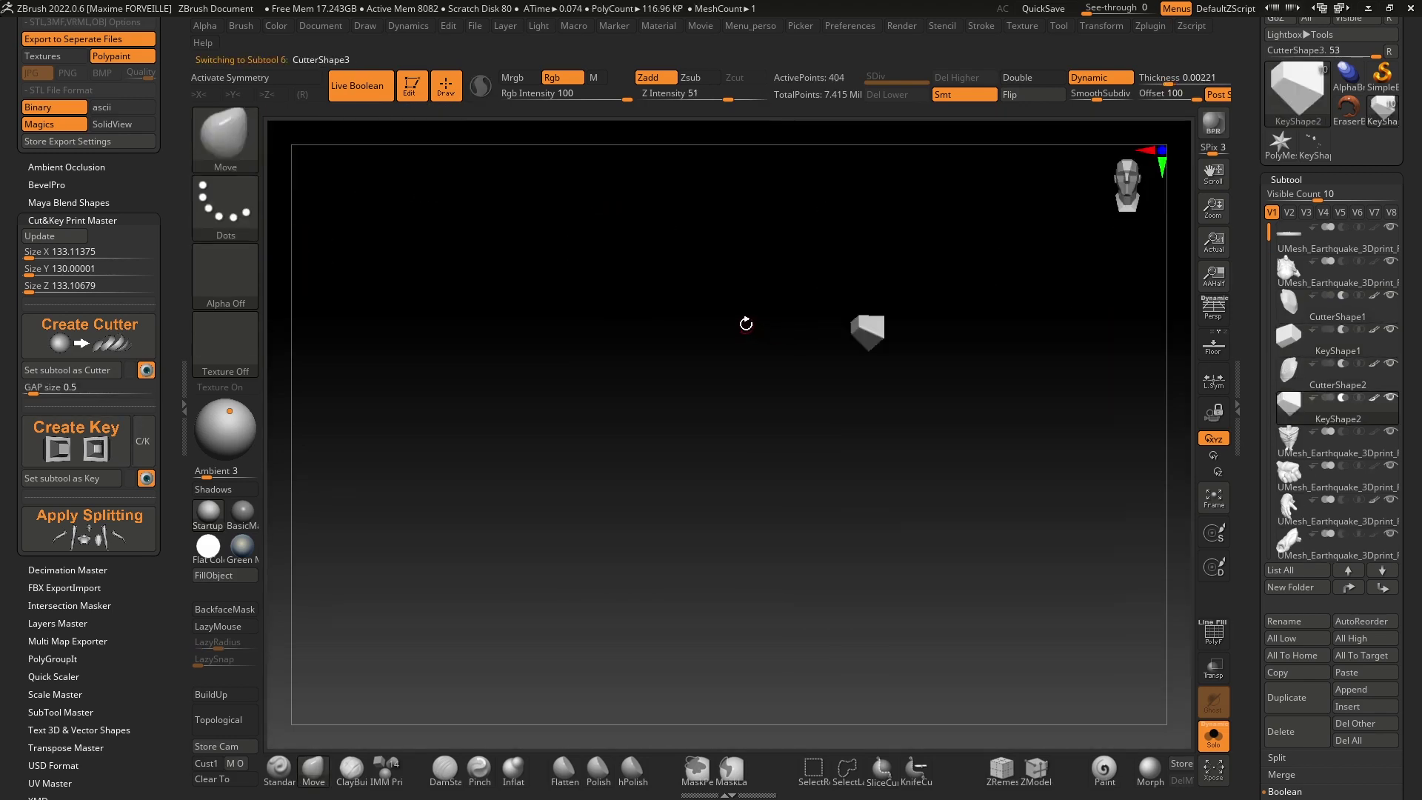
Step: Turn off Solo and Live Boolean and hide the character's body to expose the new key and its gap on CutterShape2
{"action": "left_click", "coordinate": [1209, 737]}
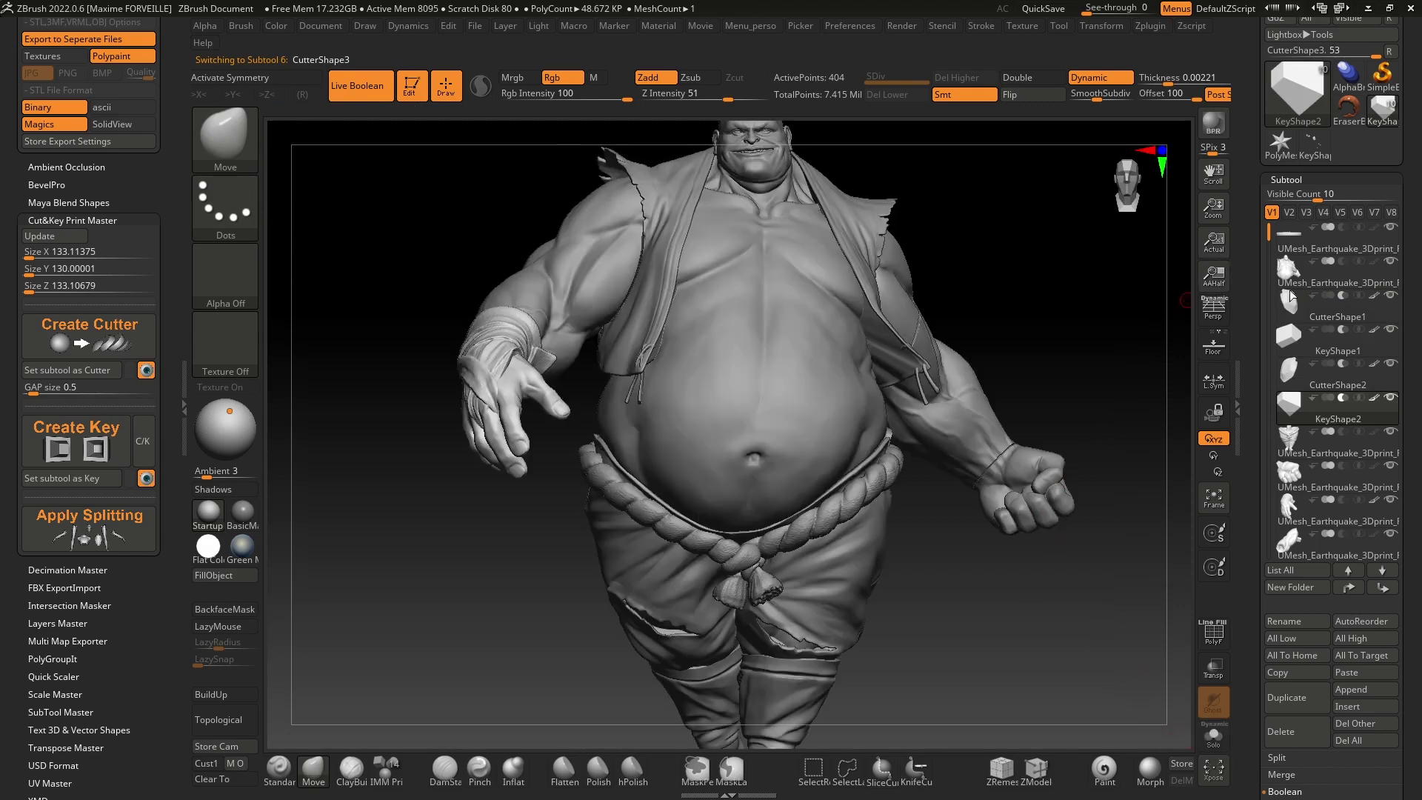
{"action": "left_click", "coordinate": [1392, 260]}
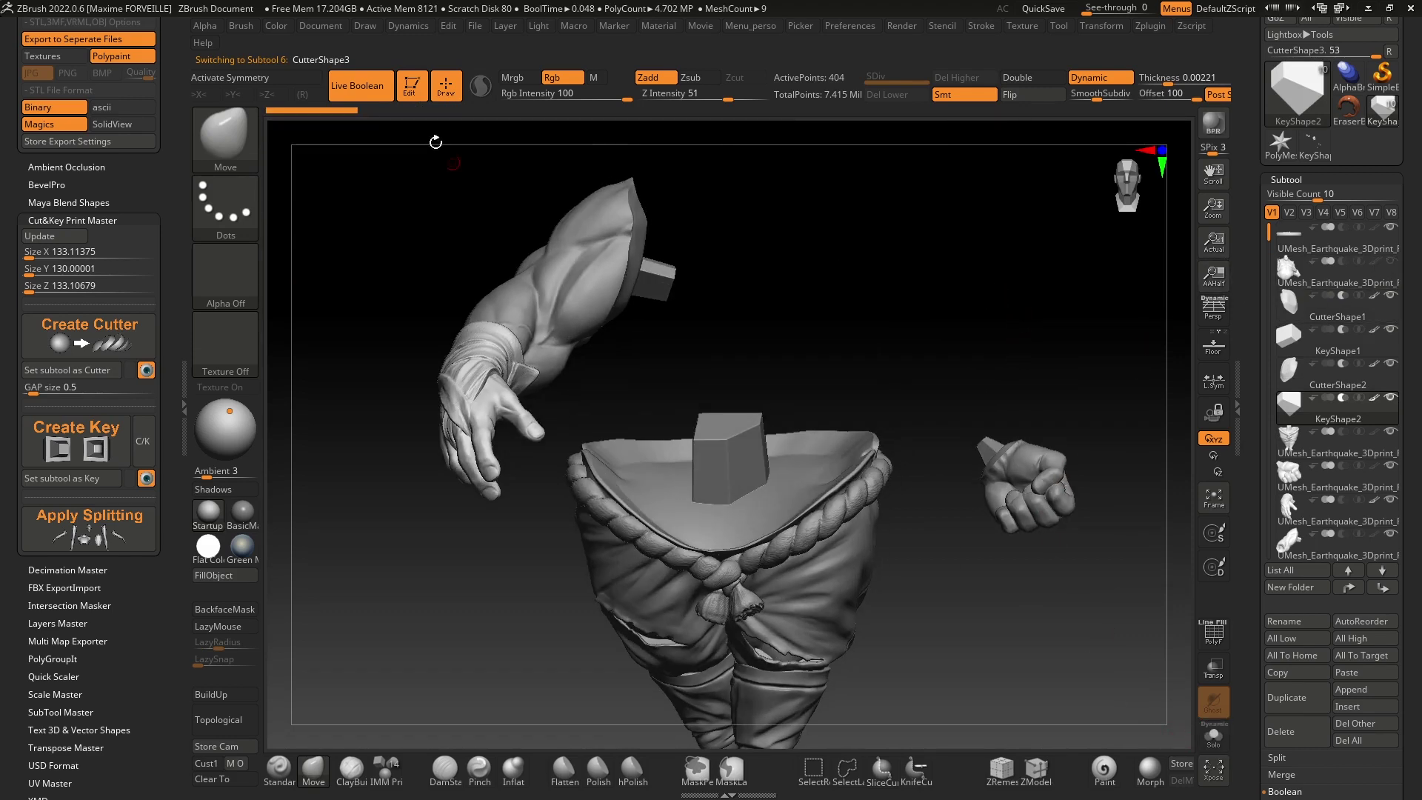
{"action": "left_click", "coordinate": [376, 86]}
{"action": "left_click_drag", "start_coordinate": [913, 317], "coordinate": [855, 393]}
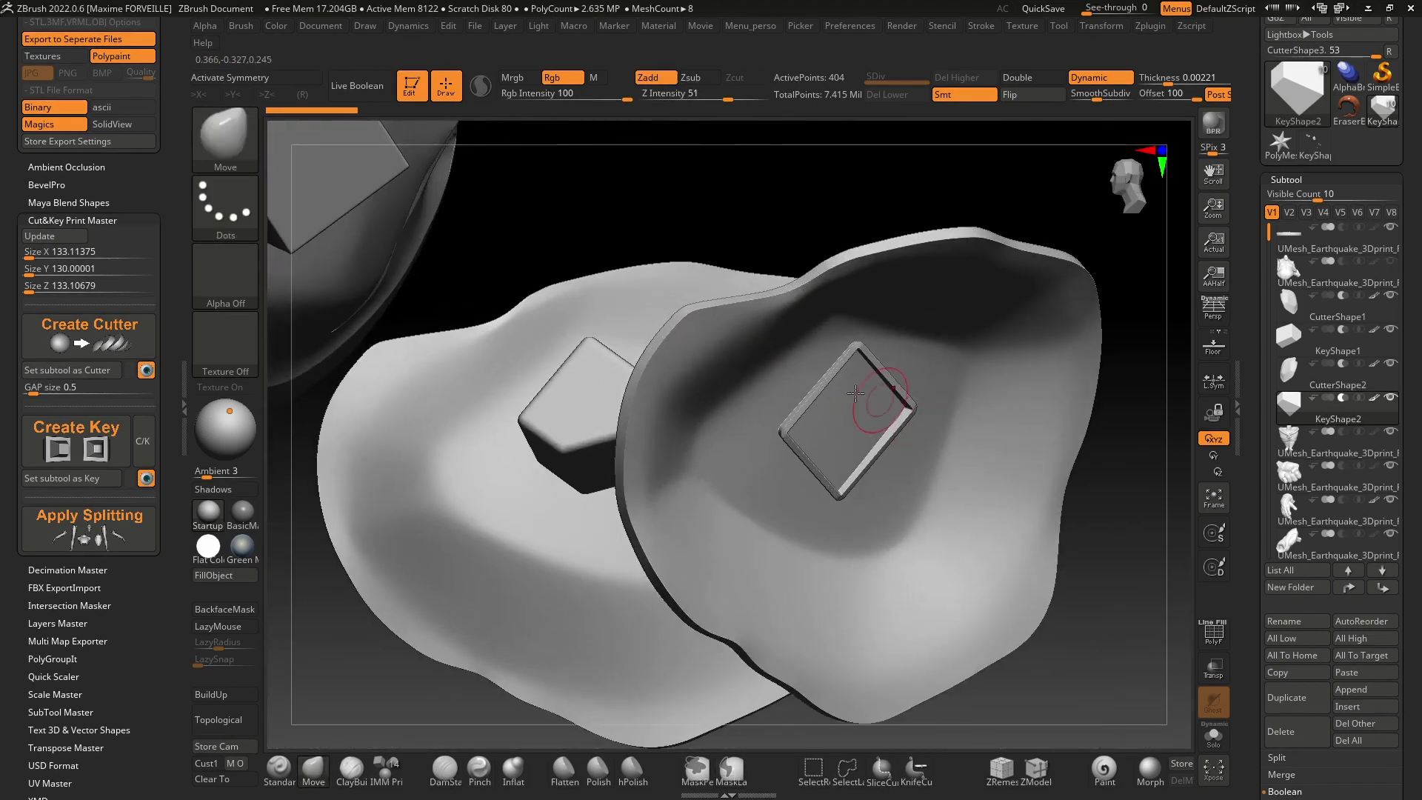
{"action": "right_click_drag", "start_coordinate": [855, 393], "coordinate": [819, 355], "text": "ctrl"}
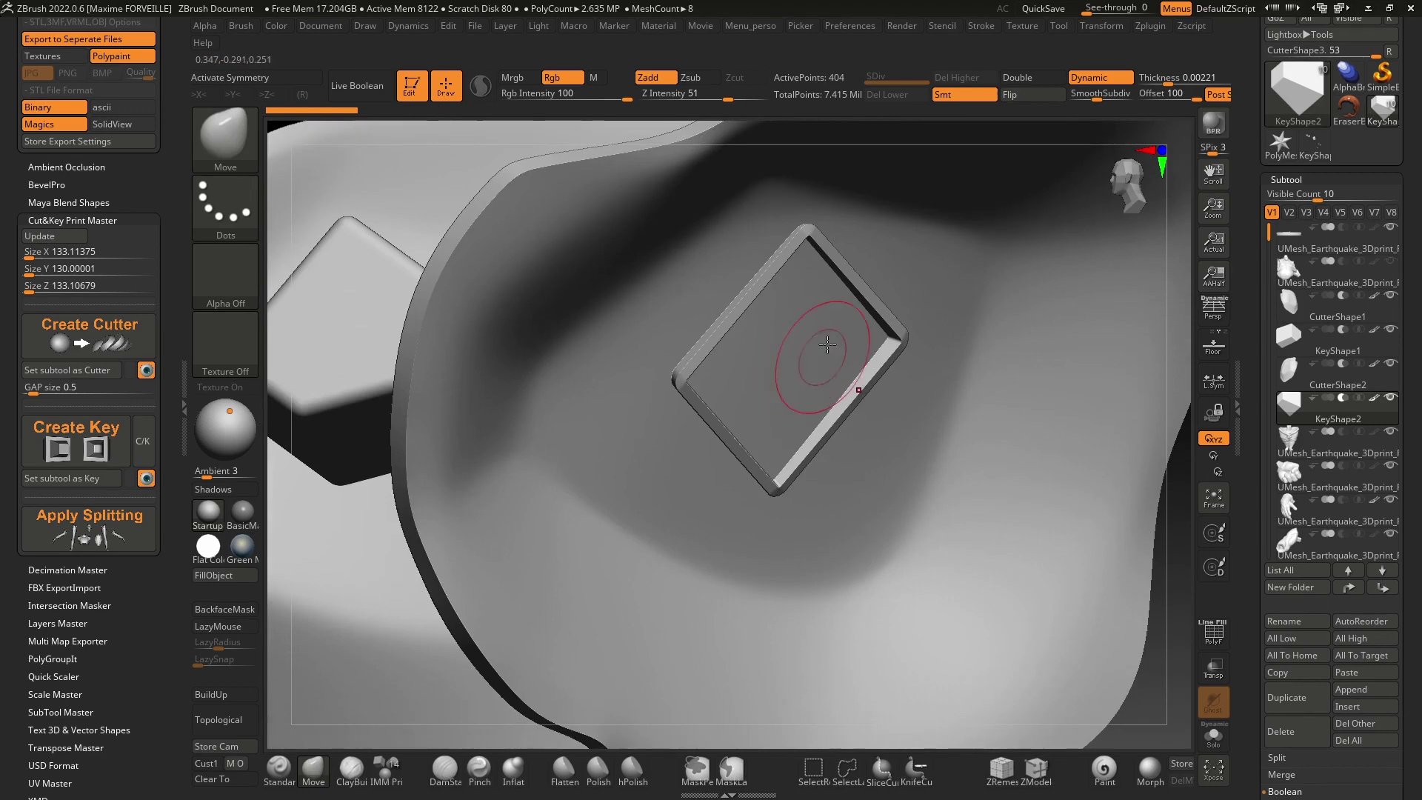
Step: Set the GAP size to 0.2 and nudge KeyShape2 slightly with the transform gizmo
{"action": "left_click", "coordinate": [49, 386]}
{"action": "type", "text": "0"}
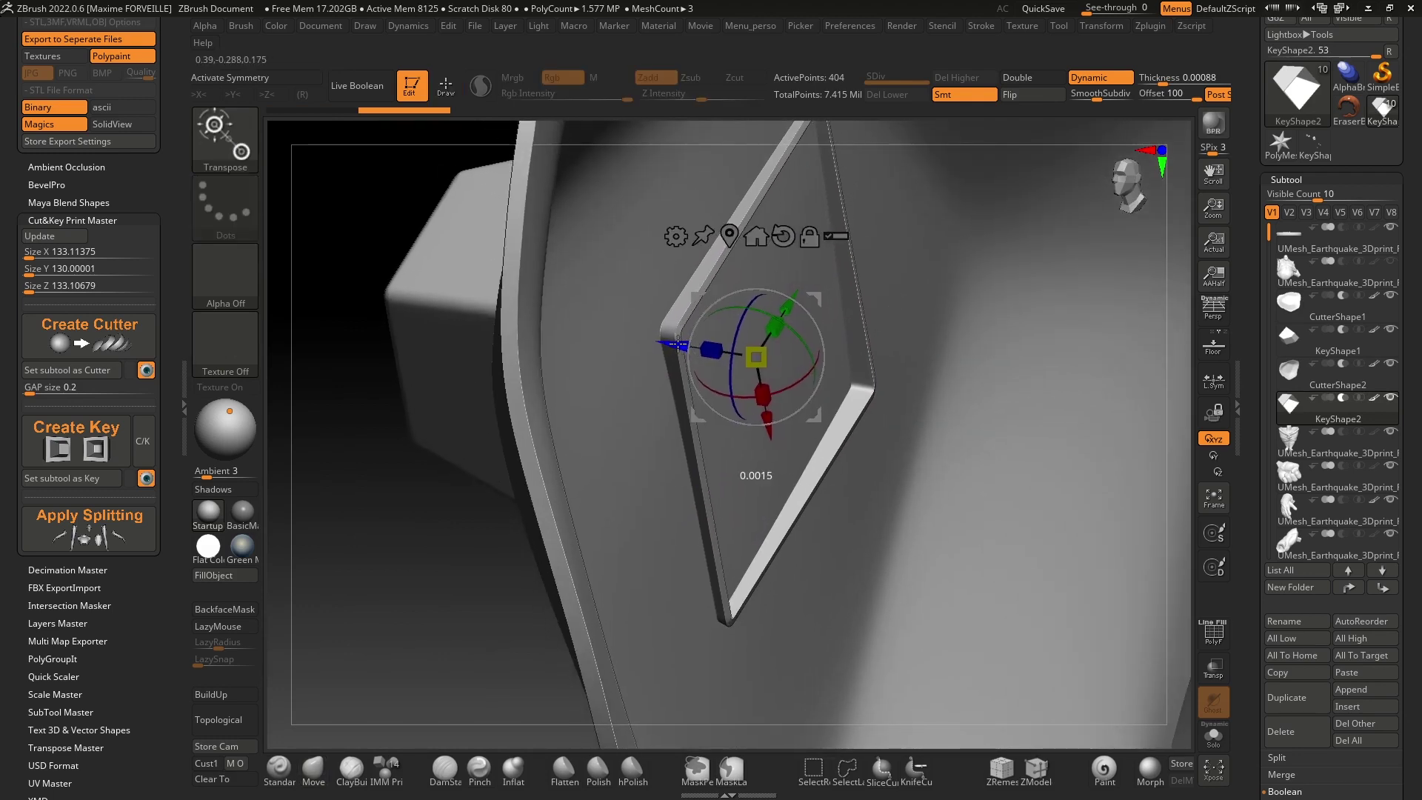
{"action": "right_click_drag", "start_coordinate": [953, 244], "coordinate": [681, 345], "text": "ctrl"}
{"action": "mouse_move", "coordinate": [731, 350]}
{"action": "left_mouse_down"}
{"action": "mouse_move", "coordinate": [746, 438]}
{"action": "mouse_move", "coordinate": [734, 349]}
{"action": "left_mouse_up"}
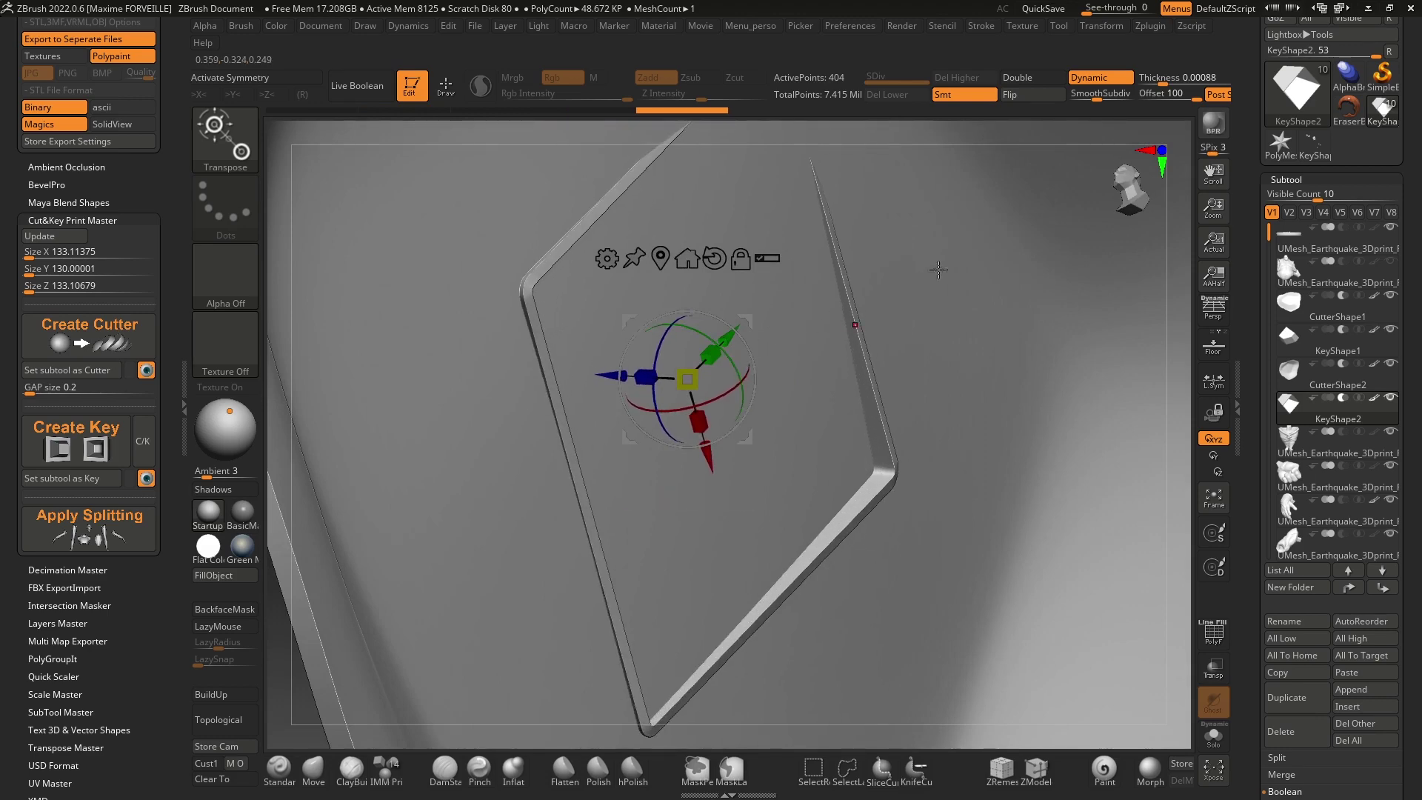
Step: Move KeyShape2 along its Z axis relative to its socket
{"action": "right_click_drag", "start_coordinate": [855, 324], "coordinate": [990, 256], "text": "ctrl"}
{"action": "right_click_drag", "start_coordinate": [1105, 271], "coordinate": [1067, 244], "text": "ctrl"}
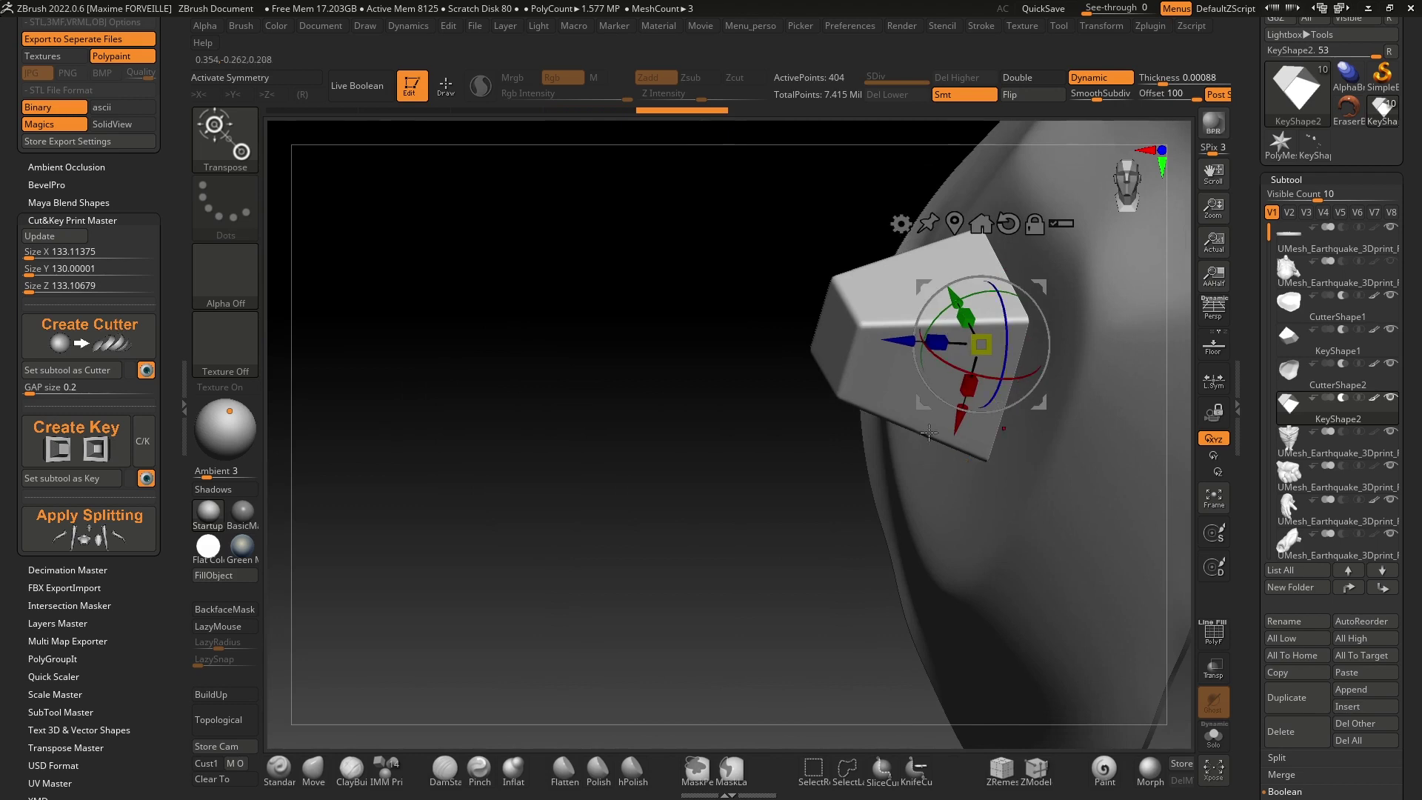
{"action": "mouse_move", "coordinate": [867, 444]}
{"action": "right_mouse_down"}
{"action": "mouse_move", "coordinate": [926, 447]}
{"action": "mouse_move", "coordinate": [851, 449]}
{"action": "right_mouse_up"}
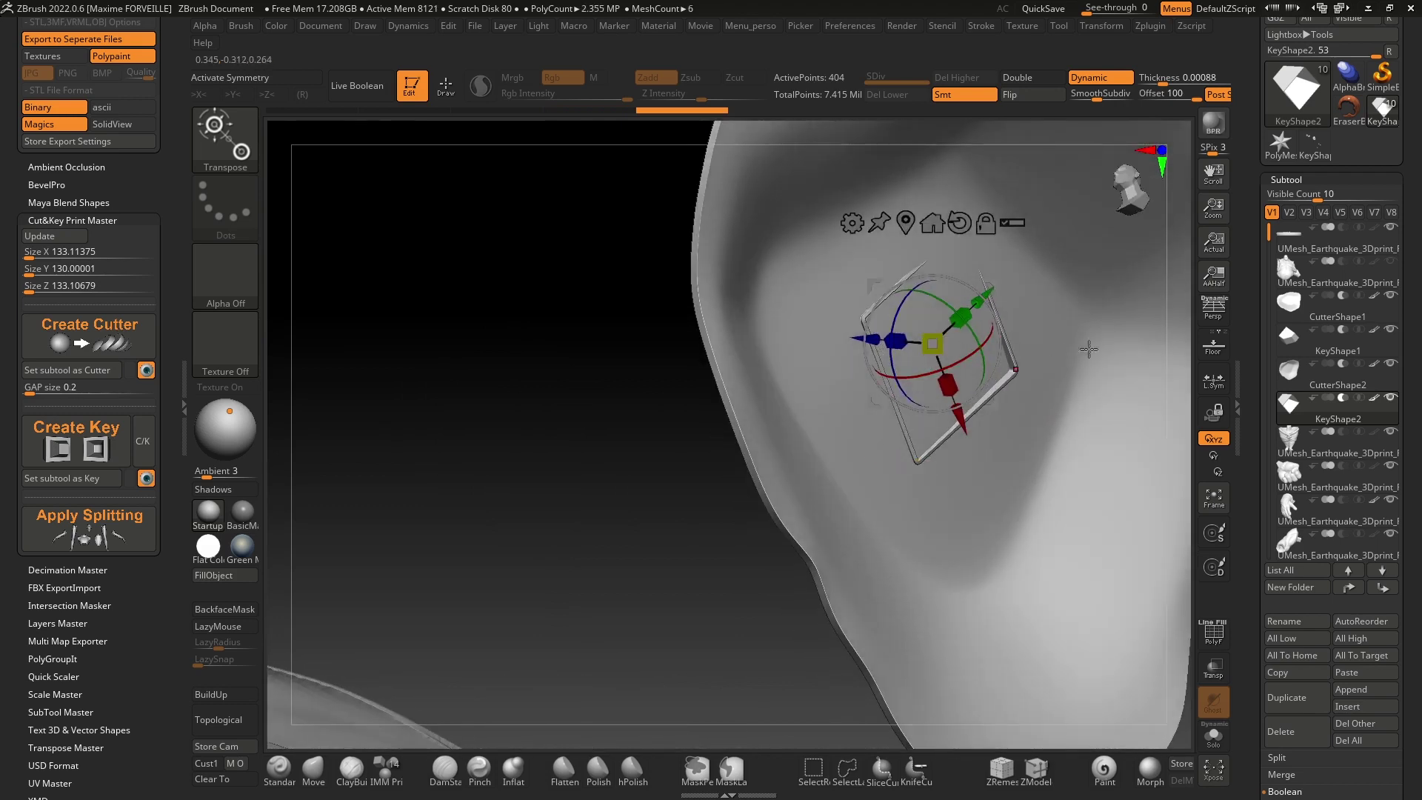
{"action": "right_click_drag", "start_coordinate": [1081, 333], "coordinate": [913, 376], "text": "alt"}
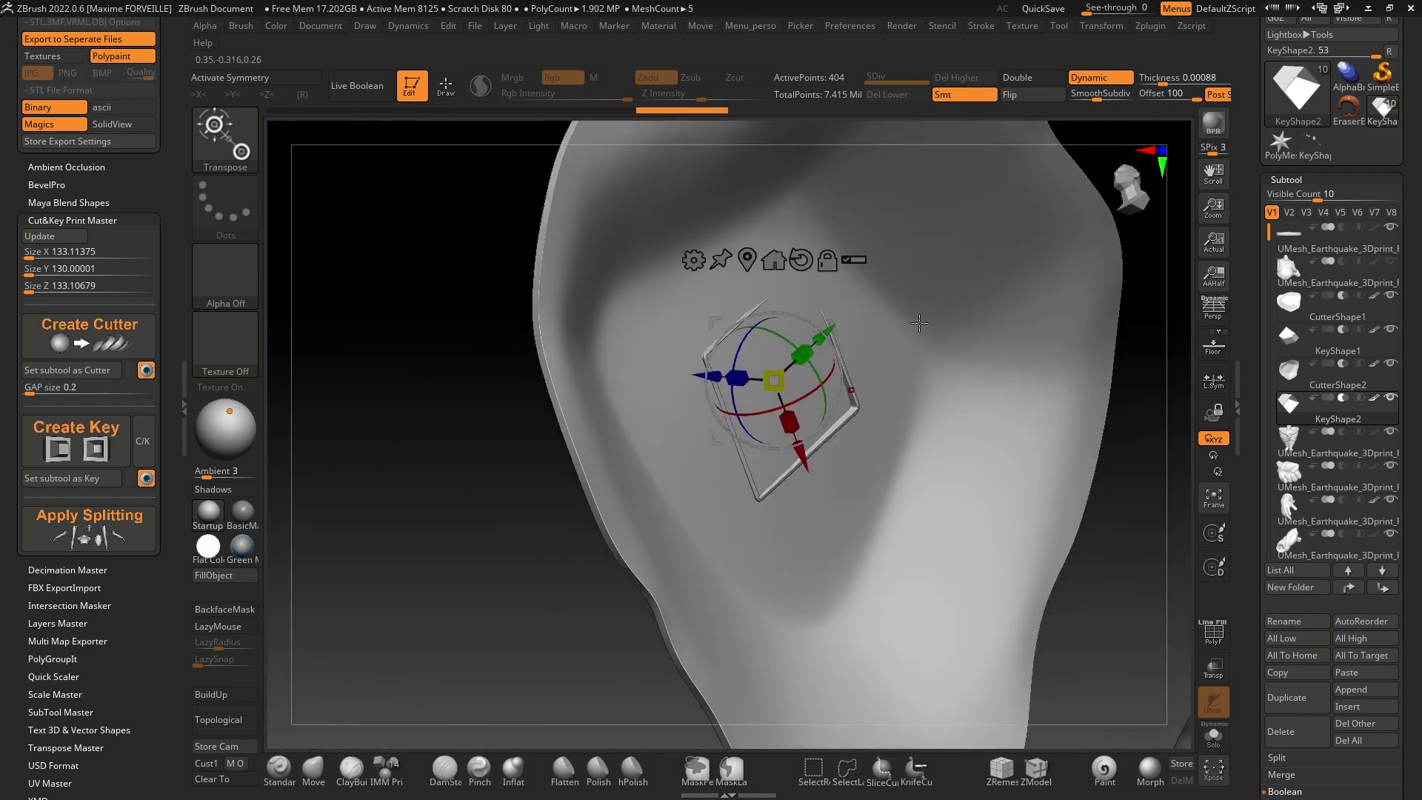
{"action": "right_click_drag", "start_coordinate": [909, 310], "coordinate": [876, 377], "text": "ctrl"}
{"action": "left_click_drag", "start_coordinate": [757, 436], "coordinate": [758, 431]}
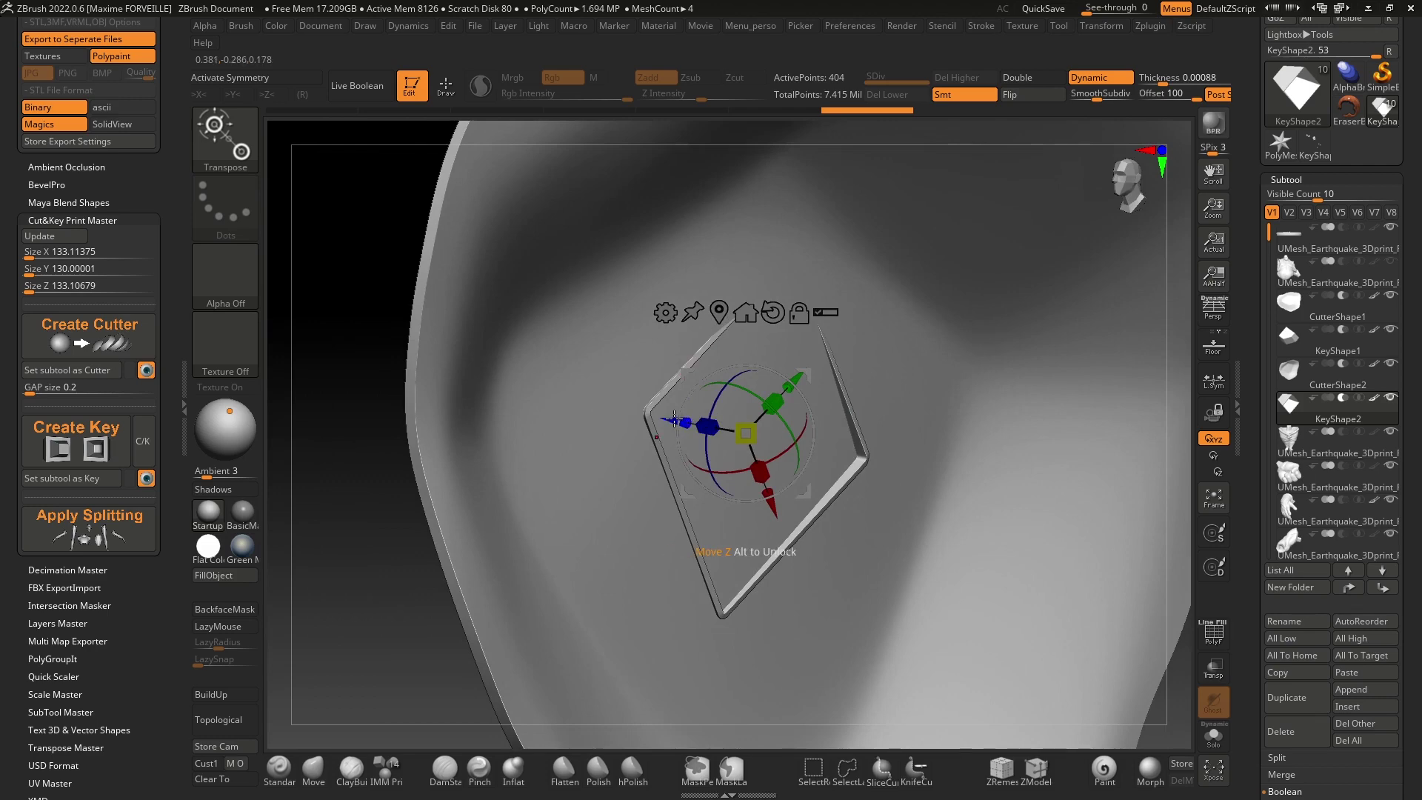
{"action": "left_click_drag", "start_coordinate": [675, 420], "coordinate": [773, 395]}
Step: Shift KeyShape2 slightly along Z, rotate it by about 1.2 degrees, and return to Draw mode
{"action": "right_click_drag", "start_coordinate": [909, 322], "coordinate": [891, 359]}
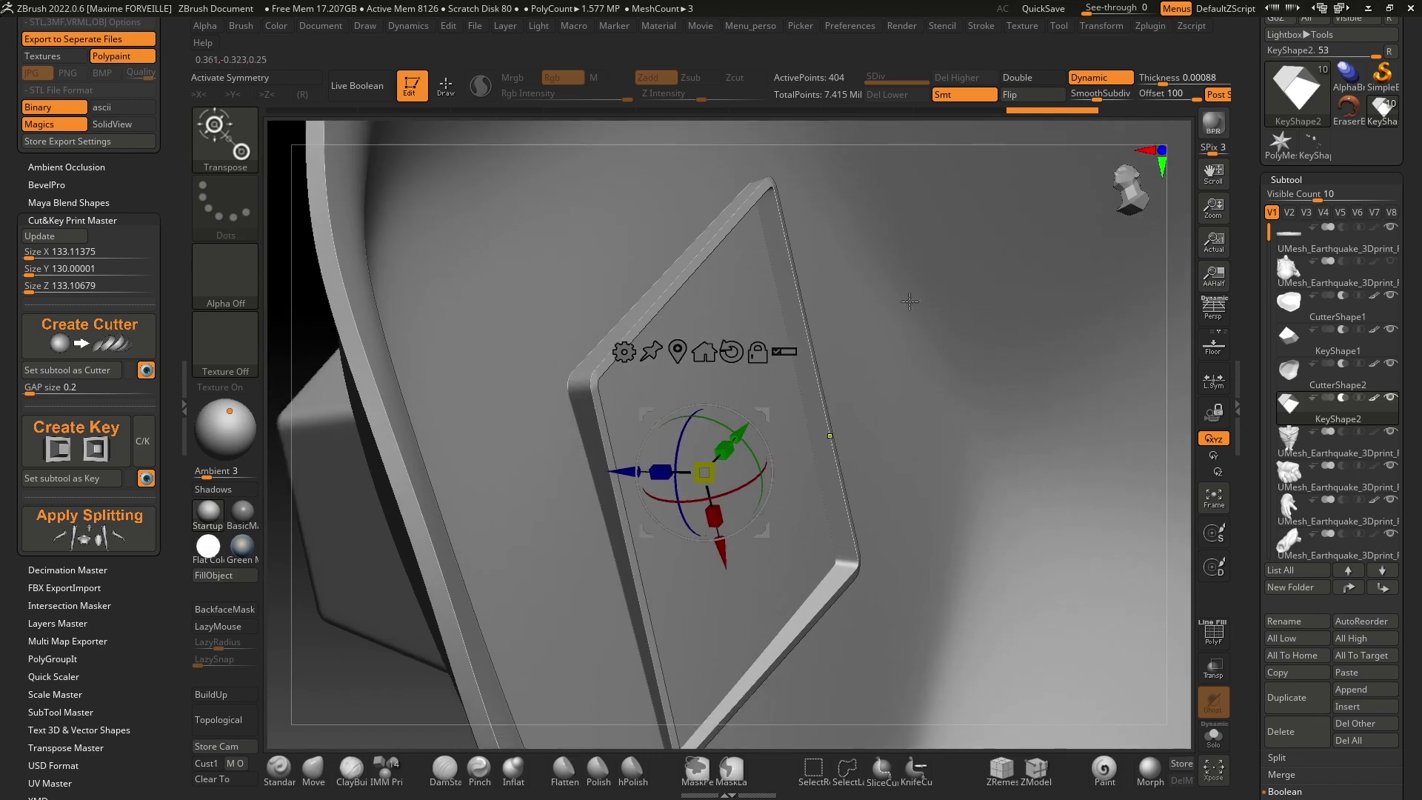
{"action": "left_click_drag", "start_coordinate": [629, 471], "coordinate": [621, 471]}
{"action": "left_click_drag", "start_coordinate": [720, 492], "coordinate": [723, 491]}
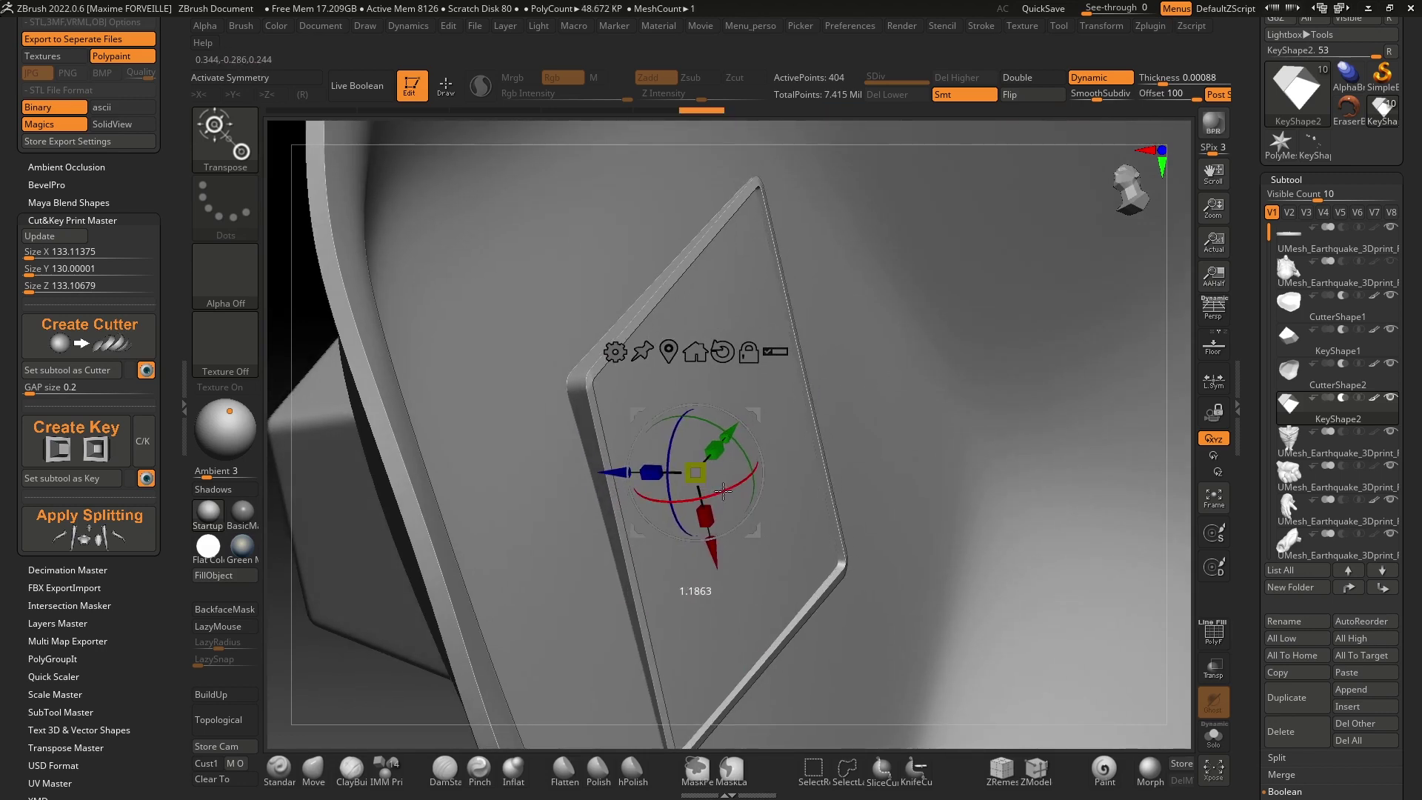
{"action": "right_click_drag", "start_coordinate": [741, 474], "coordinate": [819, 360], "text": "ctrl"}
{"action": "left_click_drag", "start_coordinate": [763, 464], "coordinate": [762, 456]}
{"action": "mouse_move", "coordinate": [822, 392]}
{"action": "right_mouse_down", "text": "ctrl"}
{"action": "mouse_move", "coordinate": [841, 330]}
{"action": "mouse_move", "coordinate": [993, 292]}
{"action": "mouse_move", "coordinate": [870, 309]}
{"action": "mouse_move", "coordinate": [993, 262]}
{"action": "mouse_move", "coordinate": [864, 282]}
{"action": "mouse_move", "coordinate": [886, 264]}
{"action": "mouse_move", "coordinate": [1068, 282]}
{"action": "right_mouse_up", "text": "ctrl"}
{"action": "key", "text": "q"}
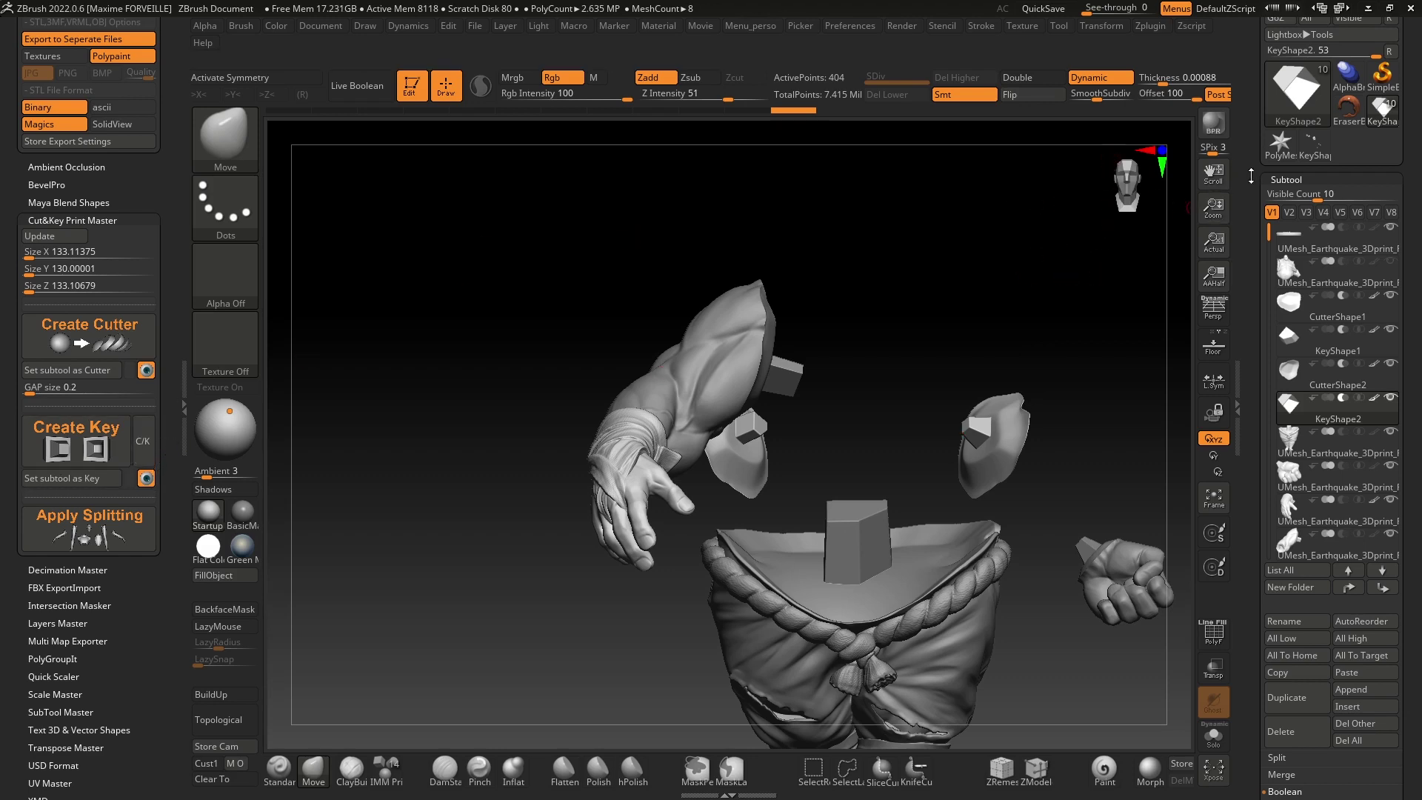
Step: Choose Key_BoxSlice in the printable-keys IMM brush and replace KeyShape2's mesh with it using MeshFromBrush
{"action": "left_click", "coordinate": [255, 148]}
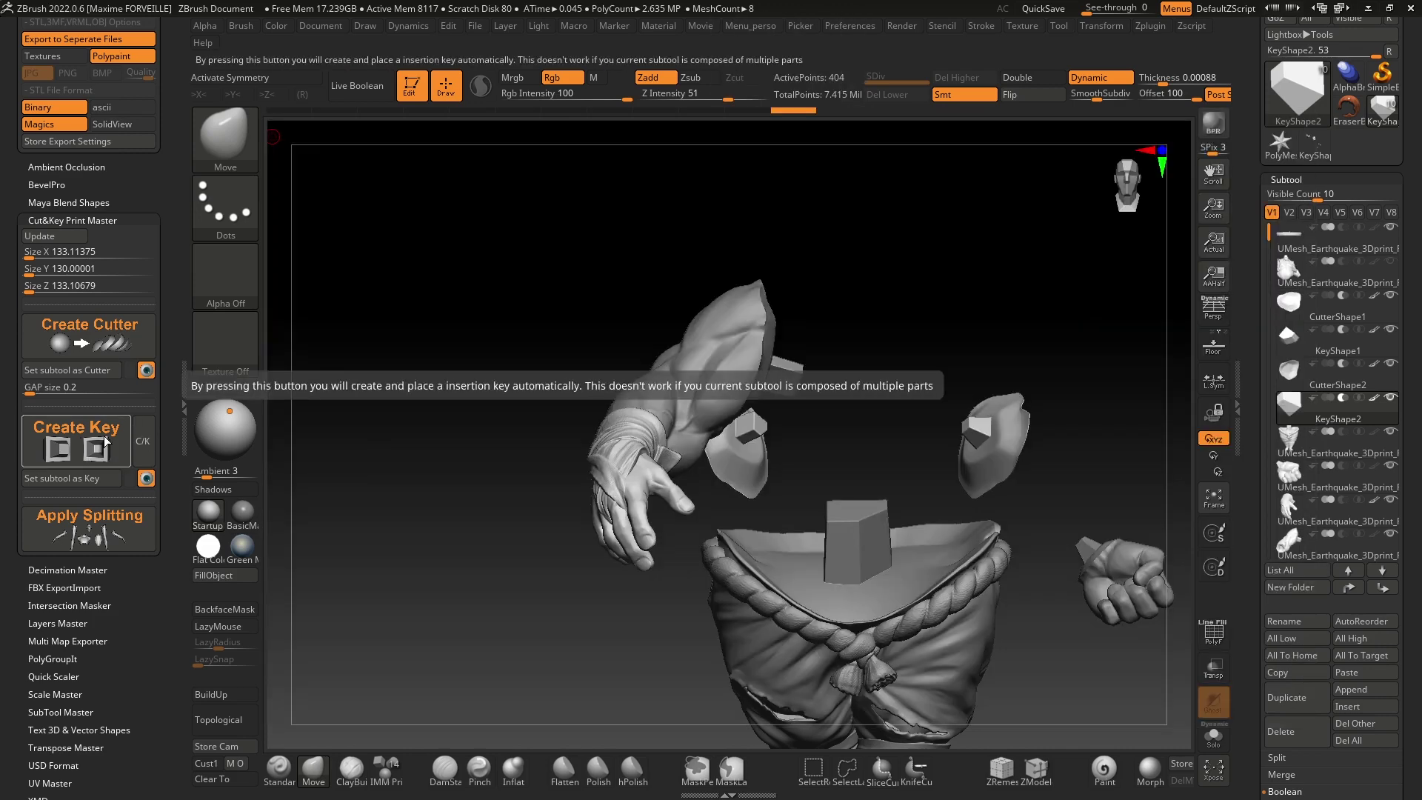
{"action": "left_click", "coordinate": [224, 158]}
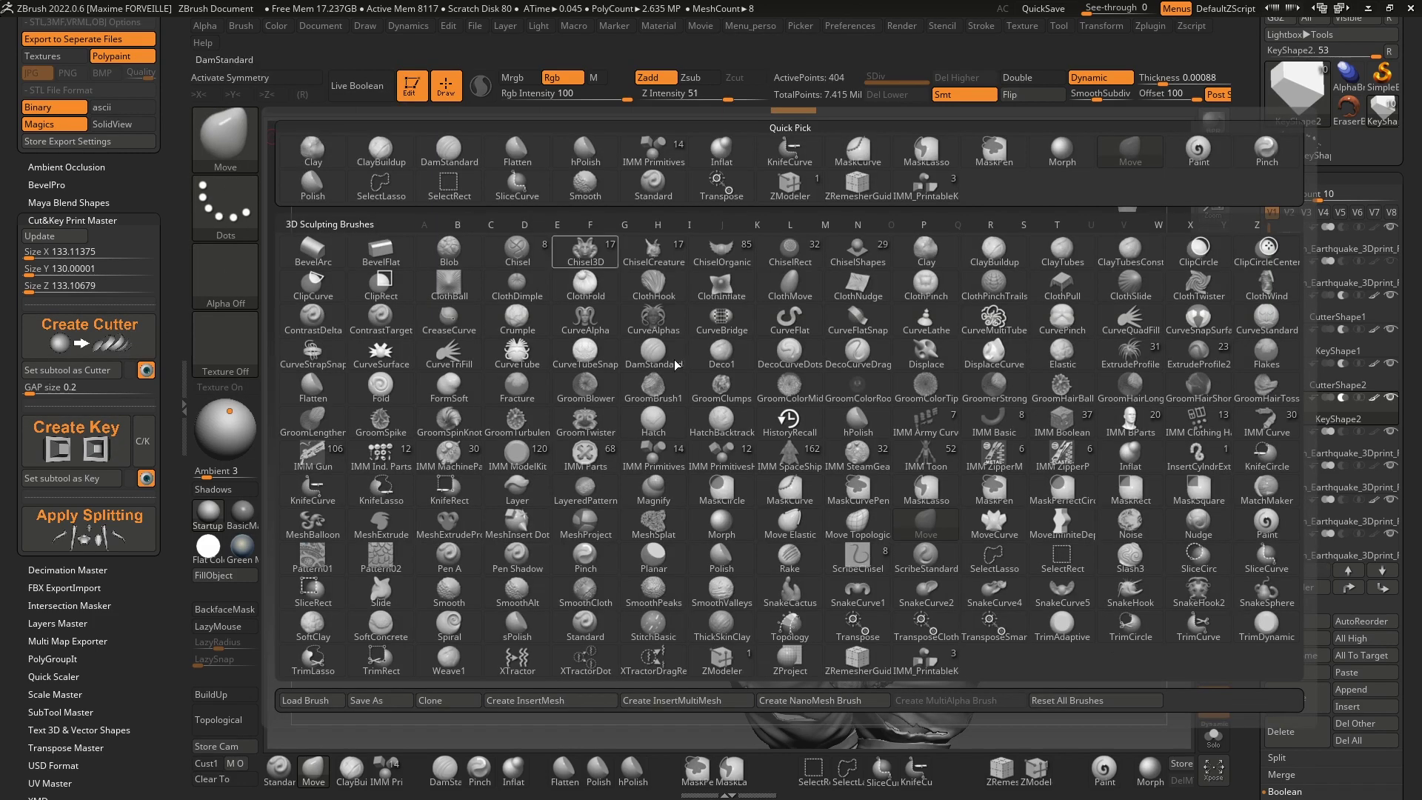
{"action": "left_click", "coordinate": [926, 660]}
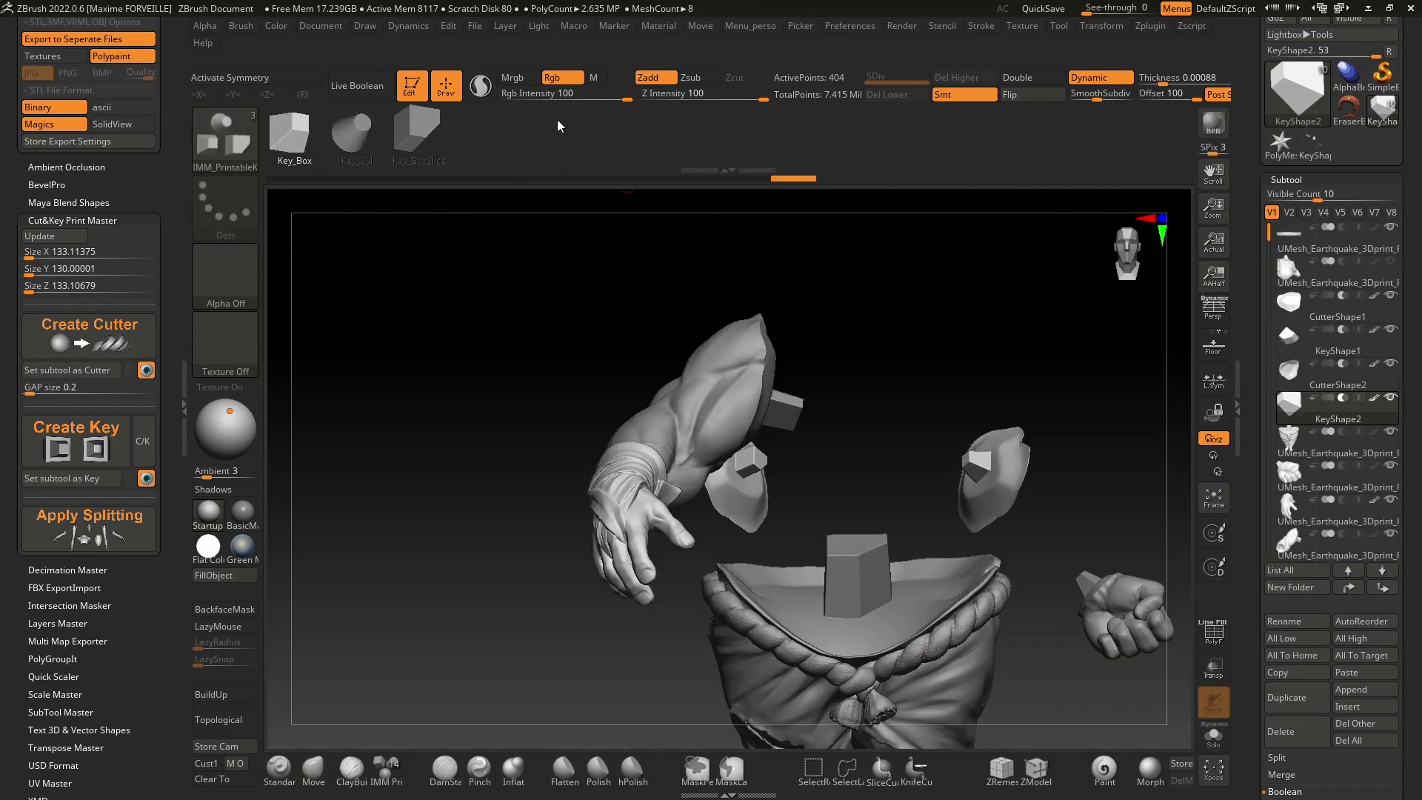
{"action": "left_click", "coordinate": [433, 133]}
{"action": "left_click", "coordinate": [1326, 184]}
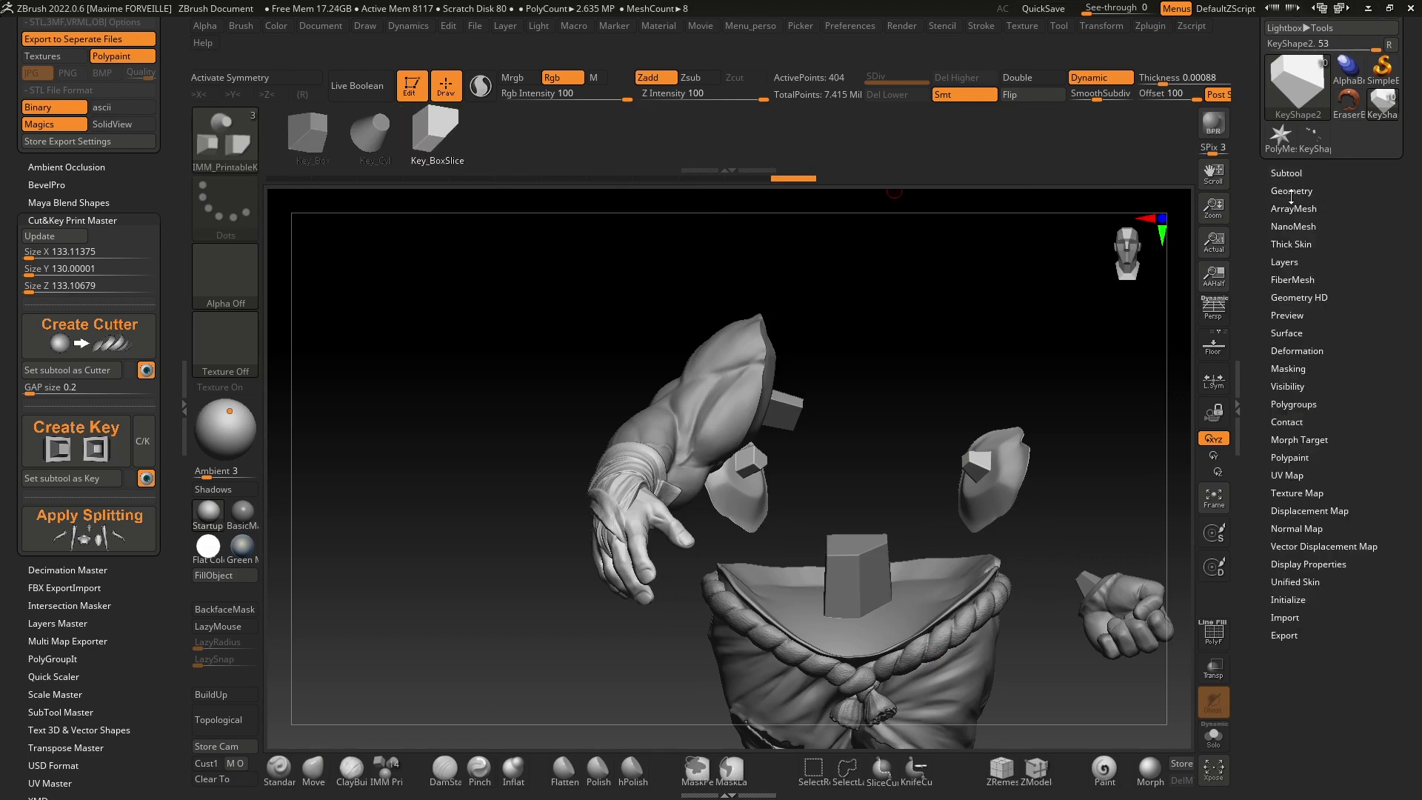
{"action": "left_click", "coordinate": [1292, 191]}
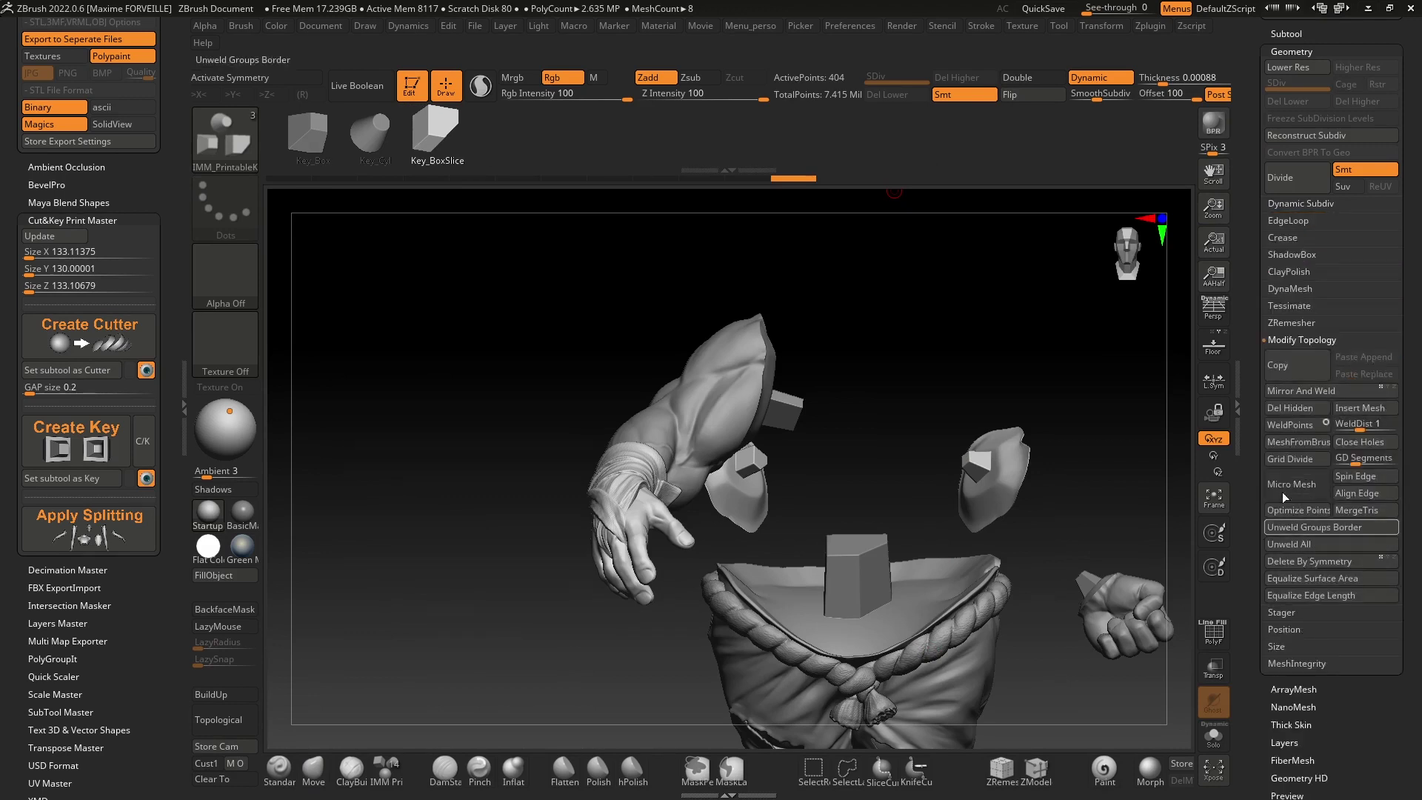
{"action": "left_click", "coordinate": [1301, 443]}
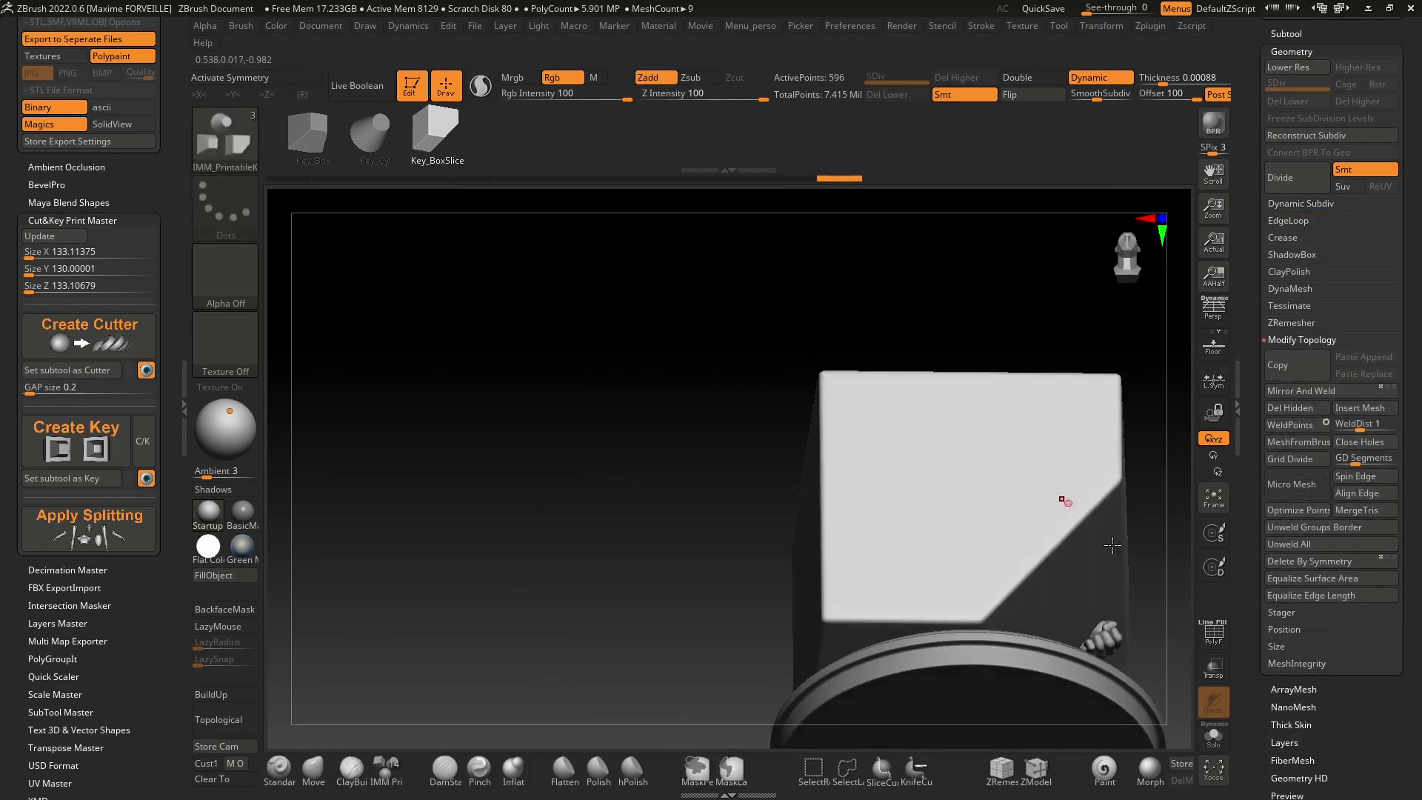
Step: Isolate the Key_BoxSlice mesh with Solo and display its polyframe
{"action": "left_click", "coordinate": [1214, 771]}
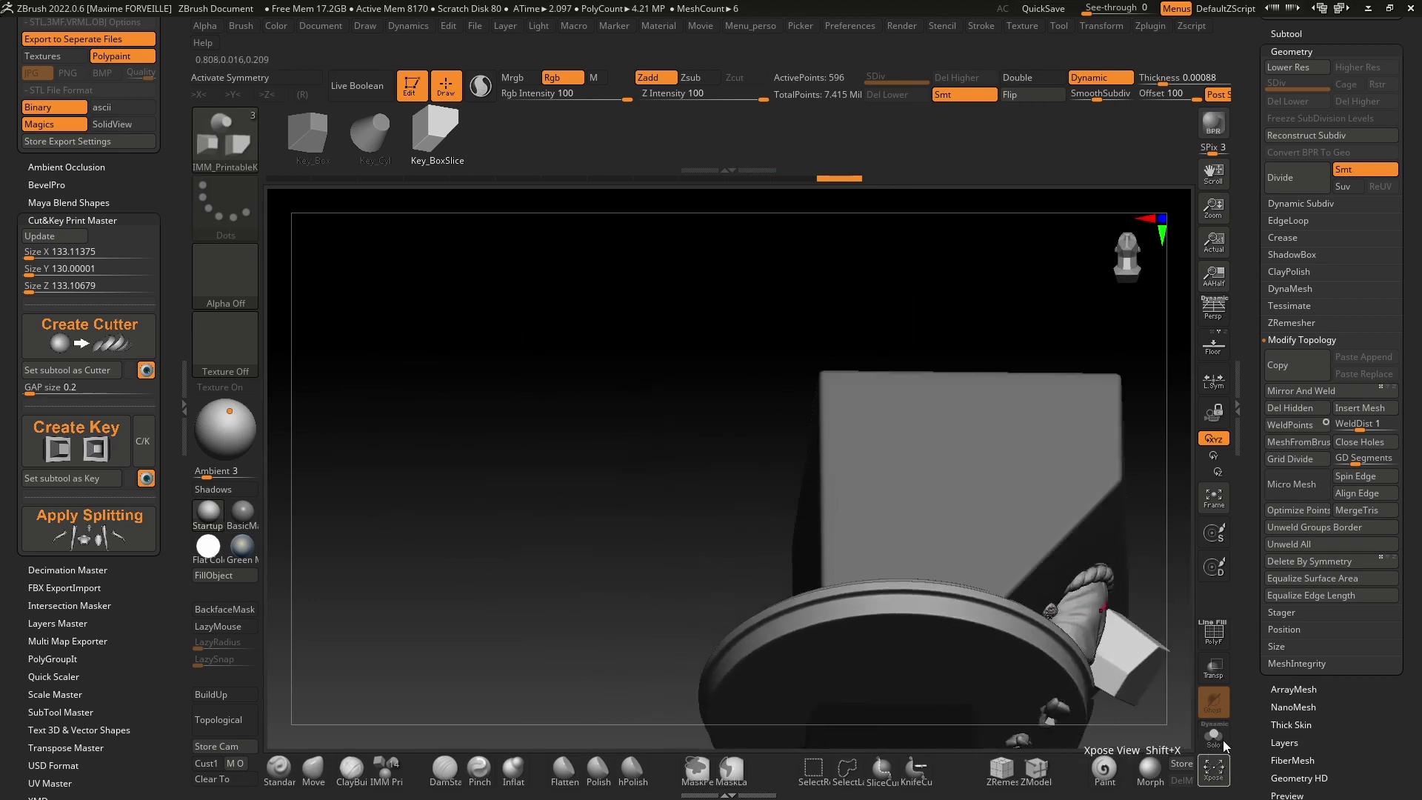
{"action": "left_click", "coordinate": [1214, 737]}
{"action": "right_click_drag", "start_coordinate": [1031, 625], "coordinate": [1010, 414]}
{"action": "key", "text": "ctrl+z"}
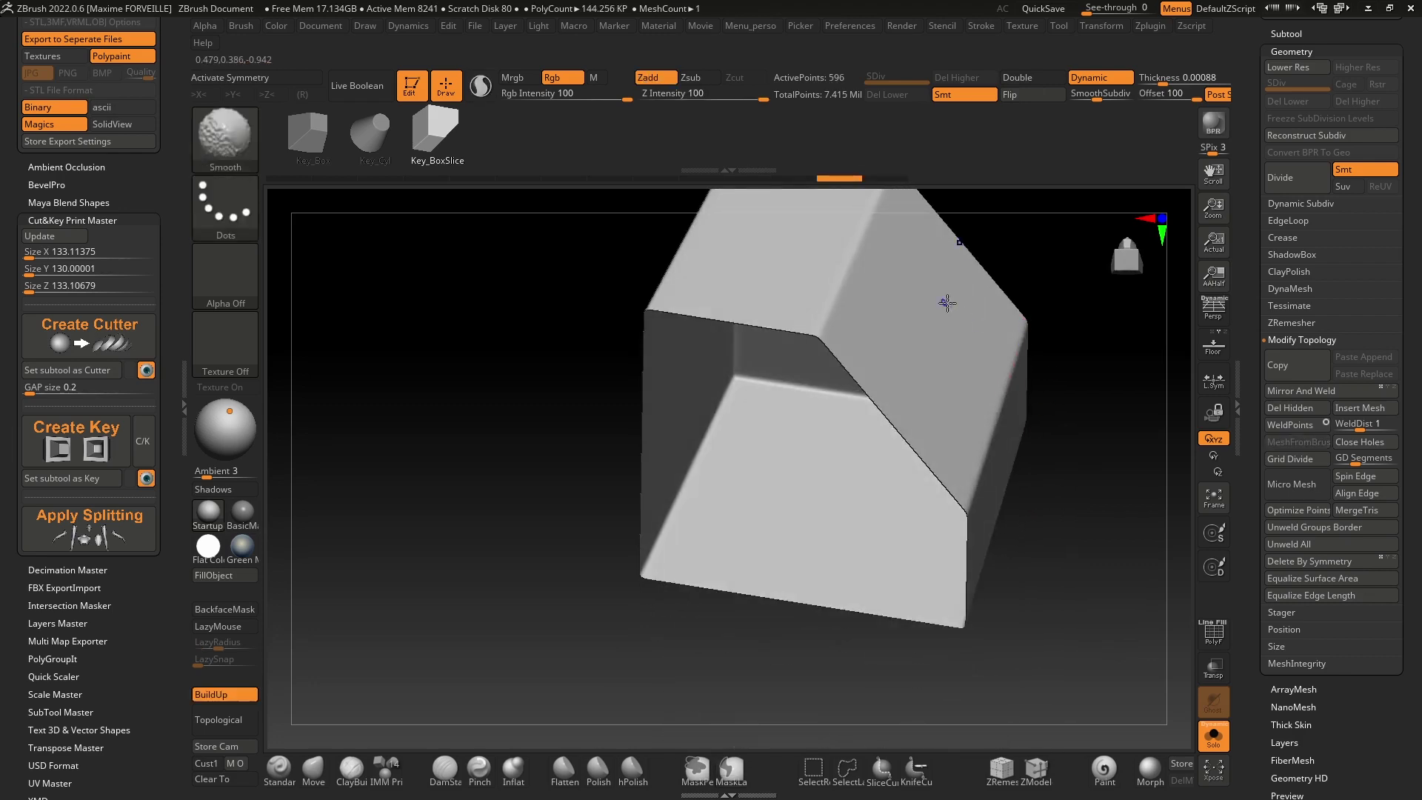
{"action": "key", "text": "shift+f"}
{"action": "left_click_drag", "start_coordinate": [946, 302], "coordinate": [995, 340], "text": "shift"}
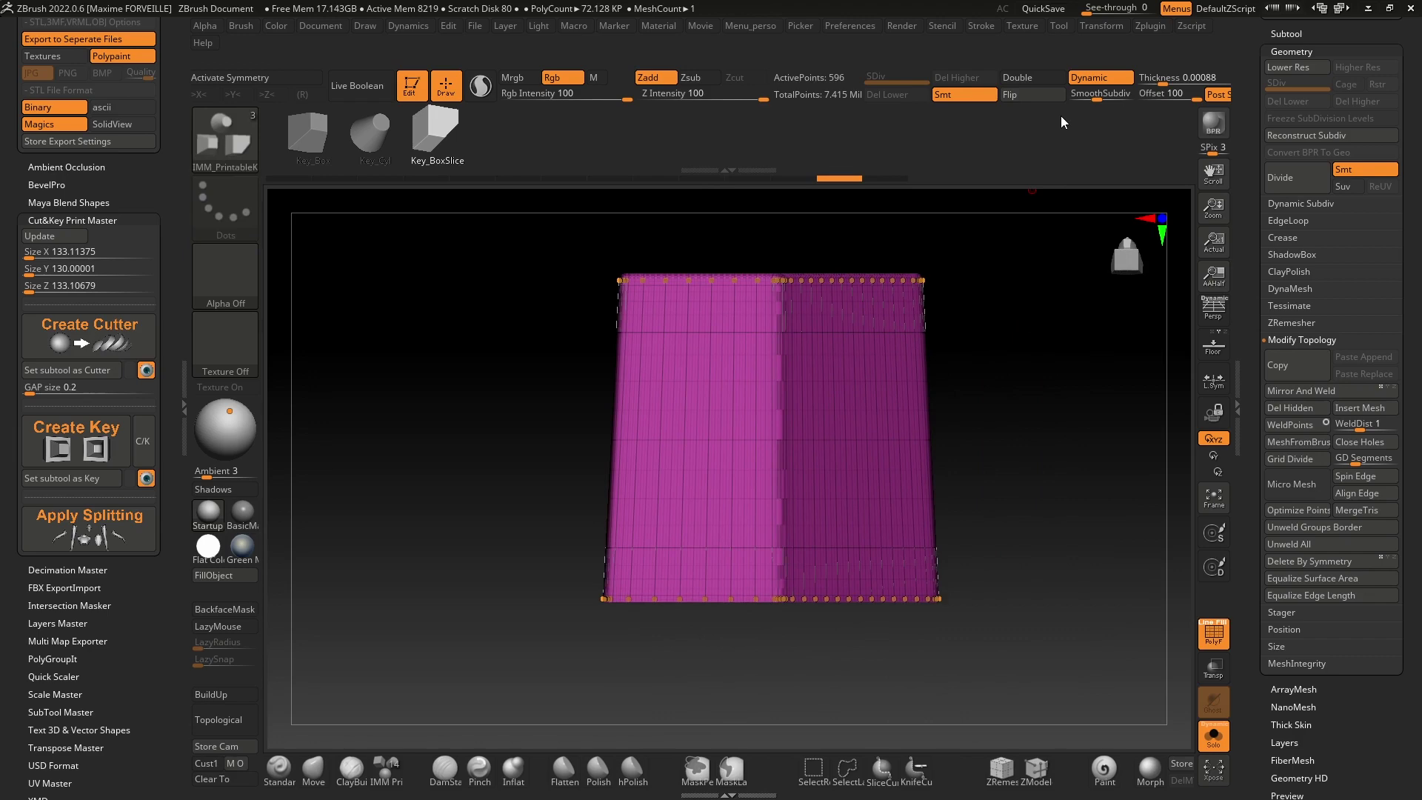
Step: Turn off Dynamic Subdivision on the key mesh and enable double-sided display
{"action": "left_click", "coordinate": [1101, 77]}
{"action": "right_click_drag", "start_coordinate": [779, 425], "coordinate": [741, 274], "text": "ctrl"}
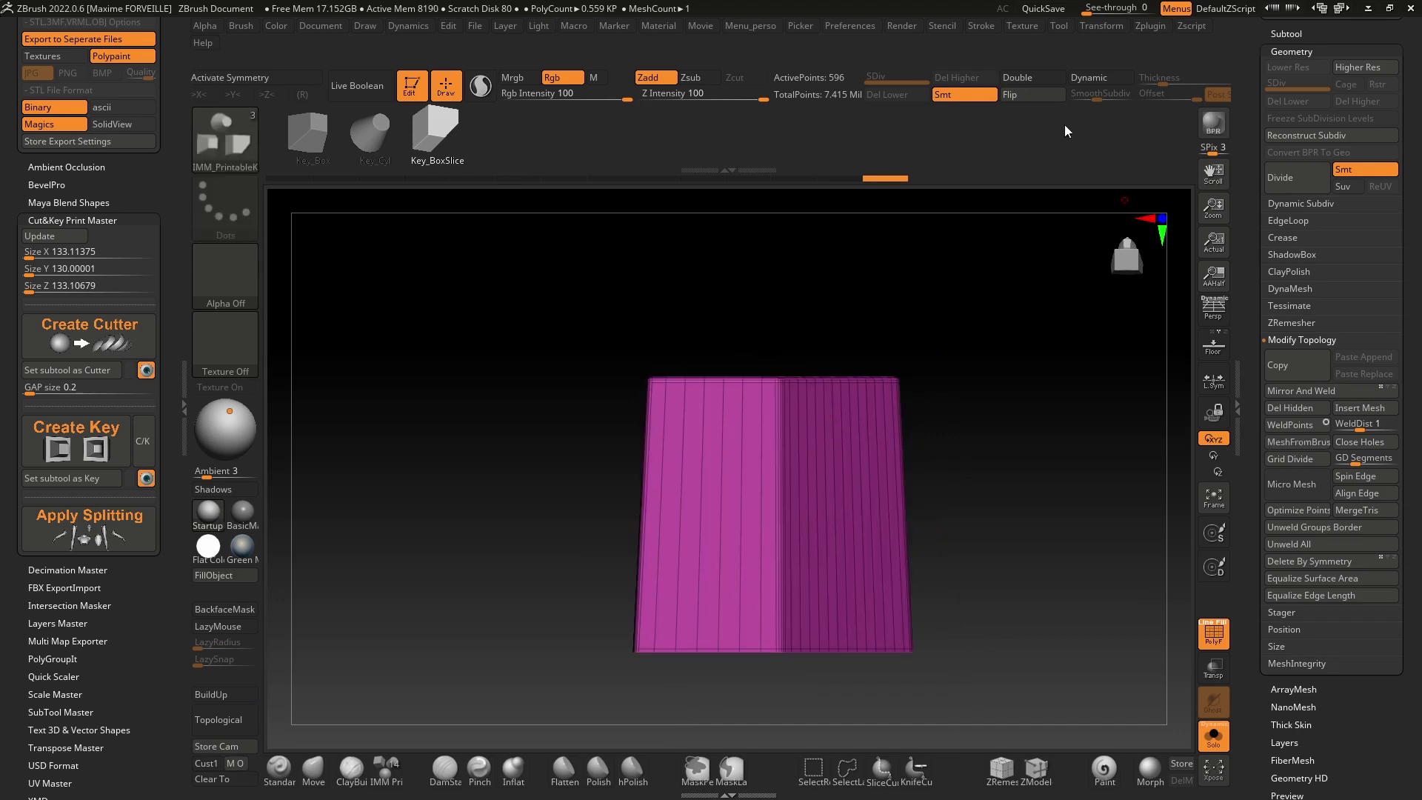
{"action": "left_click", "coordinate": [1044, 79]}
{"action": "mouse_move", "coordinate": [889, 385]}
{"action": "right_mouse_down"}
{"action": "mouse_move", "coordinate": [911, 415]}
{"action": "mouse_move", "coordinate": [898, 411]}
{"action": "right_mouse_up"}
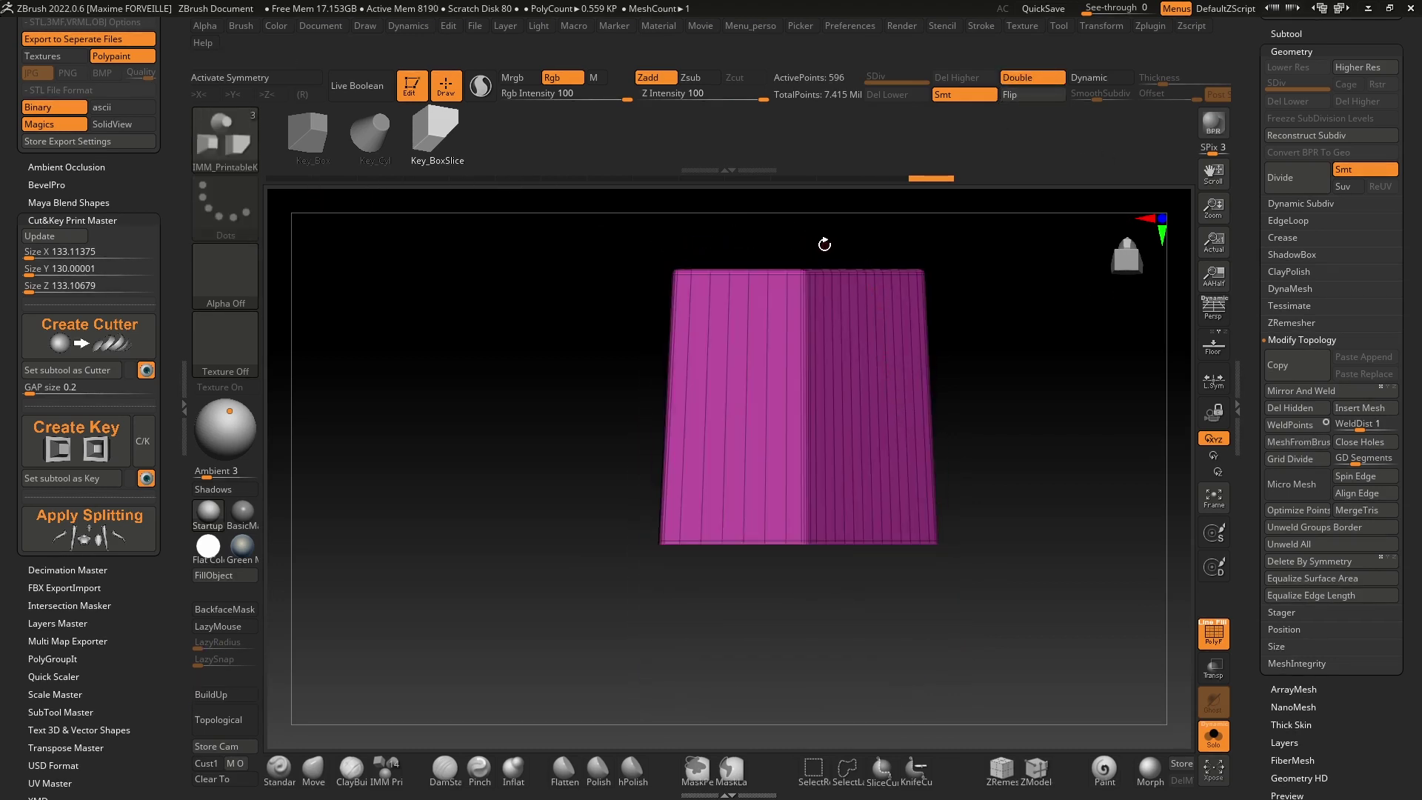
{"action": "right_click_drag", "start_coordinate": [822, 241], "coordinate": [721, 329]}
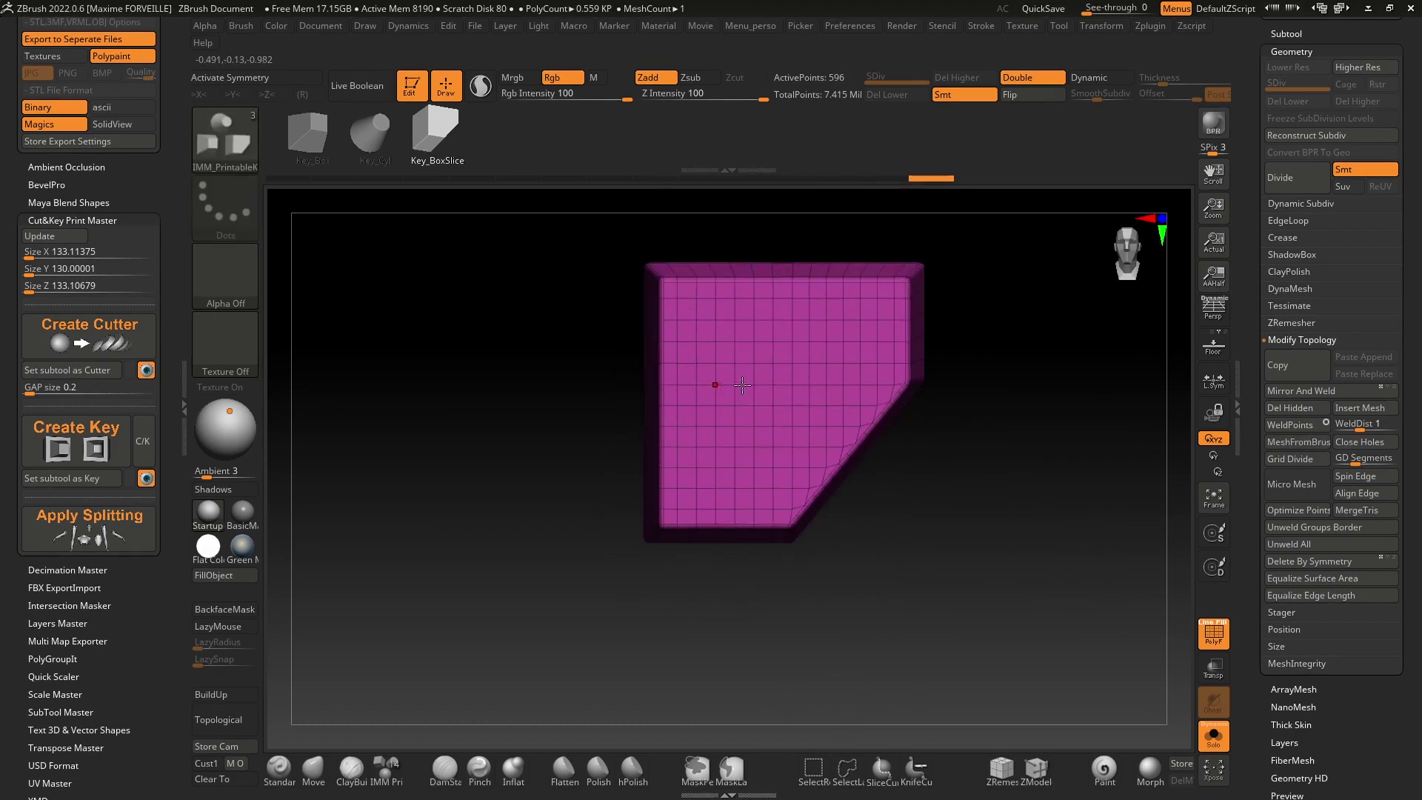
Step: Try masking a diagonal strip across the key's front face and clear the mask
{"action": "right_click_drag", "start_coordinate": [717, 390], "coordinate": [707, 455], "text": "ctrl"}
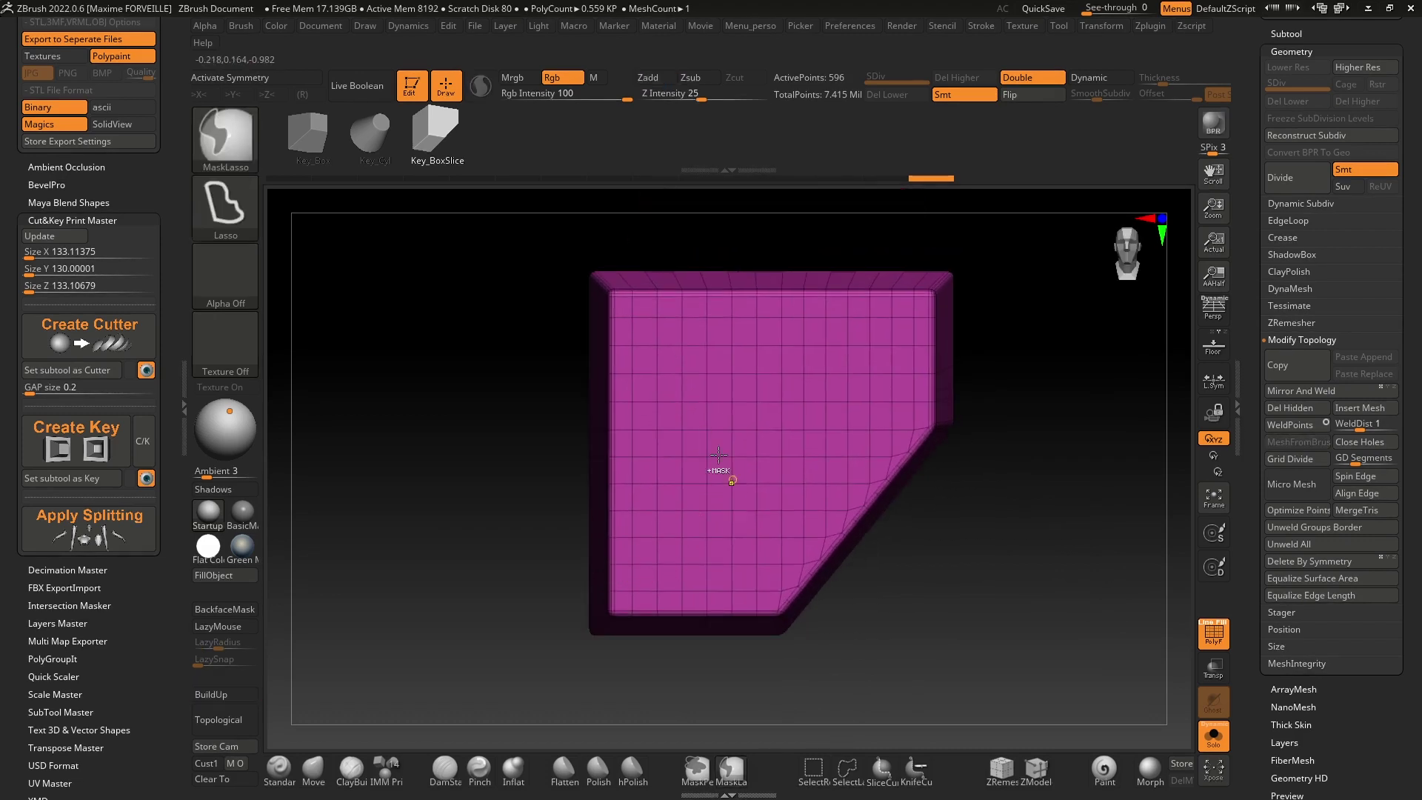
{"action": "mouse_move", "coordinate": [609, 294]}
{"action": "left_mouse_down", "text": "ctrl"}
{"action": "mouse_move", "coordinate": [718, 478]}
{"action": "mouse_move", "coordinate": [827, 521]}
{"action": "left_mouse_up", "text": "ctrl"}
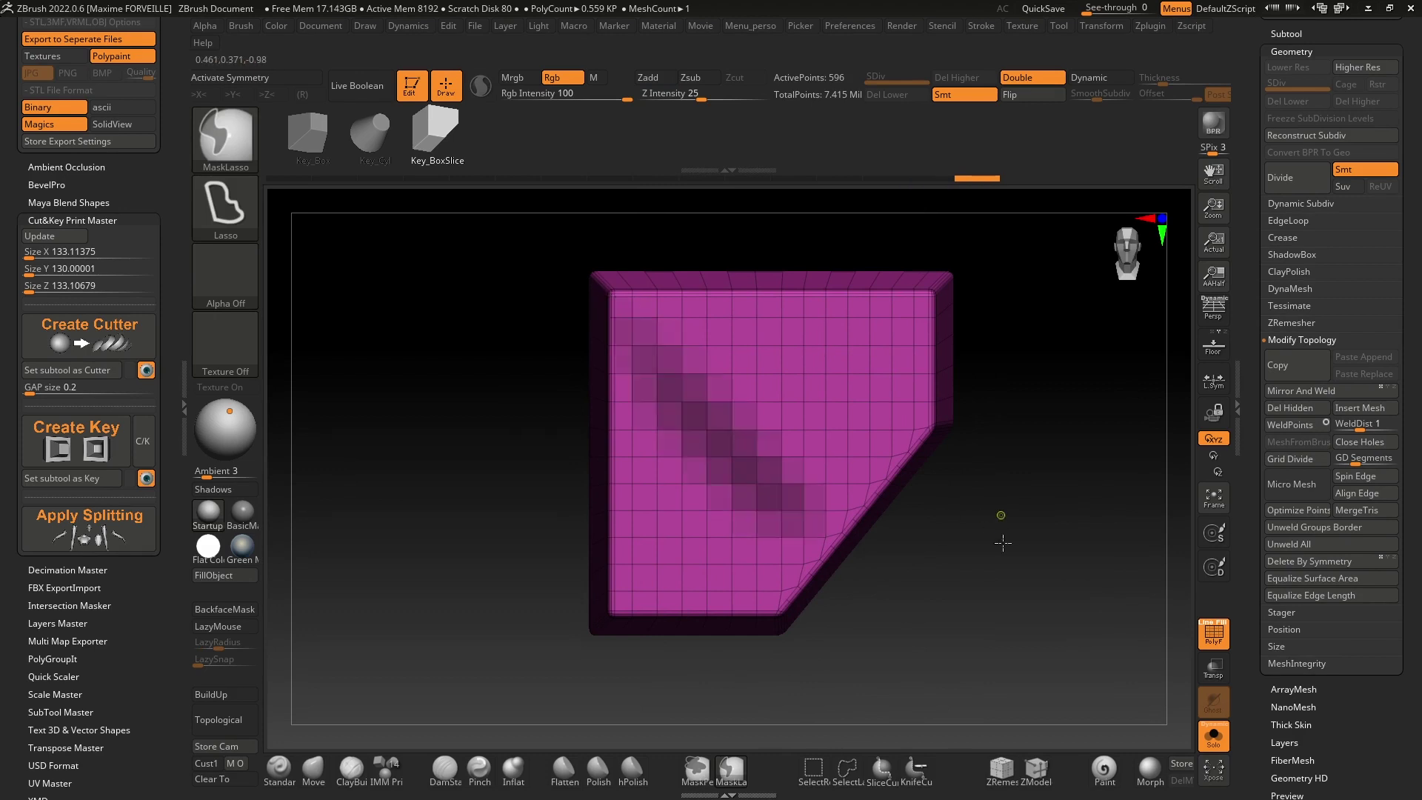
{"action": "mouse_move", "coordinate": [1002, 514]}
{"action": "left_mouse_down", "text": "ctrl"}
{"action": "mouse_move", "coordinate": [955, 574]}
{"action": "mouse_move", "coordinate": [975, 617]}
{"action": "mouse_move", "coordinate": [667, 367]}
{"action": "mouse_move", "coordinate": [902, 516]}
{"action": "mouse_move", "coordinate": [922, 597]}
{"action": "mouse_move", "coordinate": [946, 620]}
{"action": "left_mouse_up", "text": "ctrl"}
{"action": "left_click", "coordinate": [697, 771], "text": "ctrl"}
{"action": "left_click", "coordinate": [538, 386], "text": "ctrl"}
{"action": "mouse_move", "coordinate": [581, 270]}
{"action": "left_mouse_down", "text": "ctrl"}
{"action": "mouse_move", "coordinate": [905, 534]}
{"action": "mouse_move", "coordinate": [978, 644]}
{"action": "mouse_move", "coordinate": [988, 637]}
{"action": "mouse_move", "coordinate": [956, 635]}
{"action": "left_mouse_up", "text": "ctrl"}
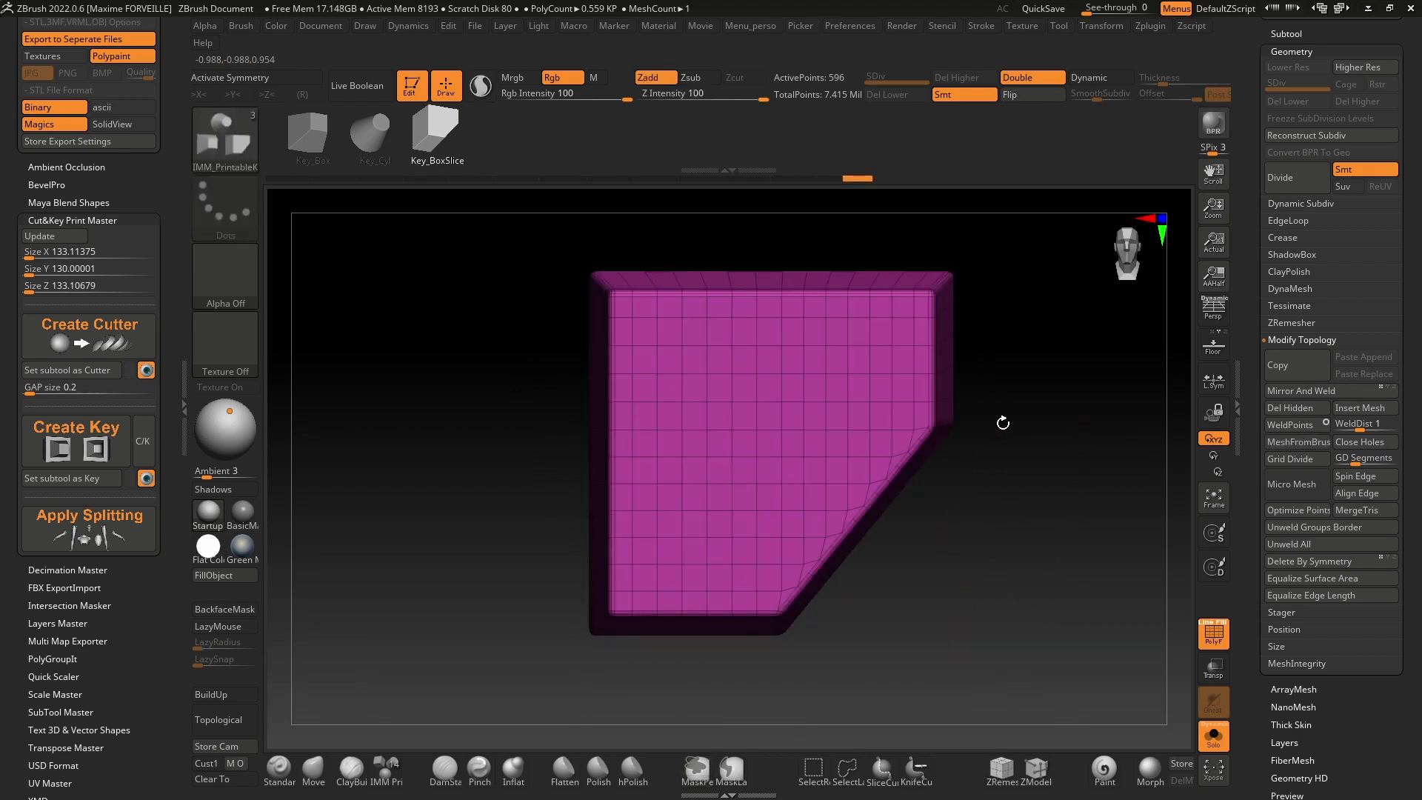
Step: Examine the key's polygon grid and edge loops on its end face, sides and base
{"action": "left_click_drag", "start_coordinate": [1003, 420], "coordinate": [1046, 428]}
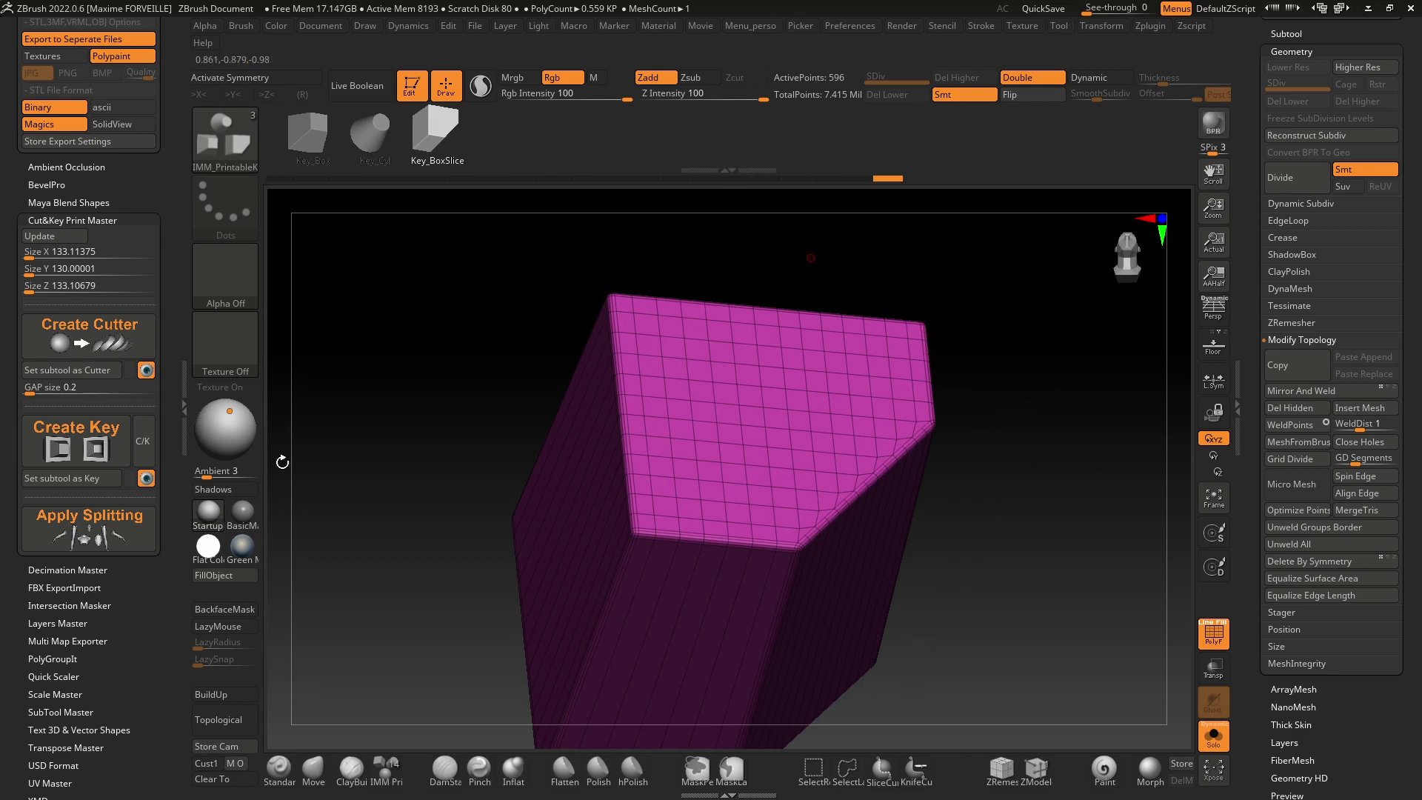
{"action": "right_click_drag", "start_coordinate": [993, 297], "coordinate": [902, 319], "text": "ctrl"}
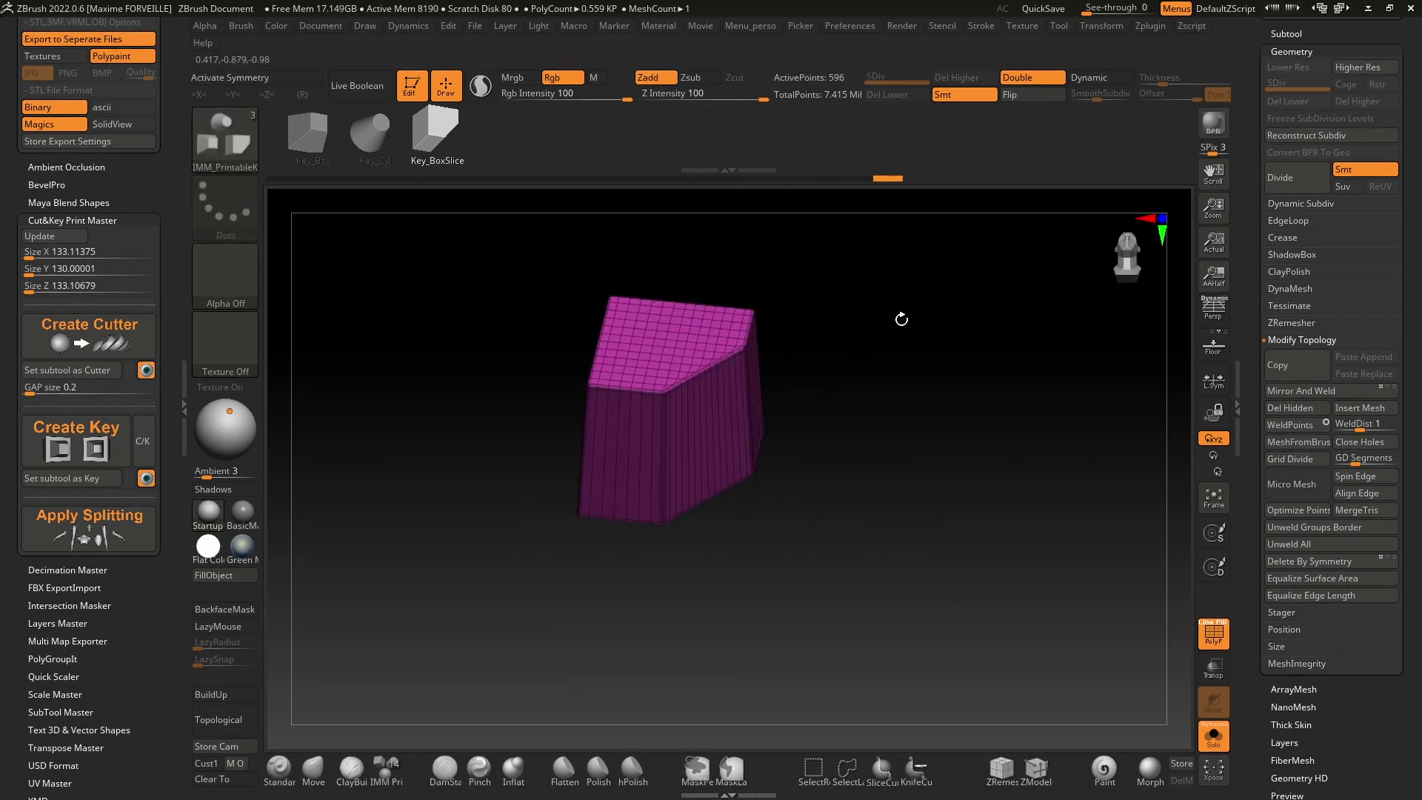
{"action": "right_click_drag", "start_coordinate": [737, 342], "coordinate": [657, 307]}
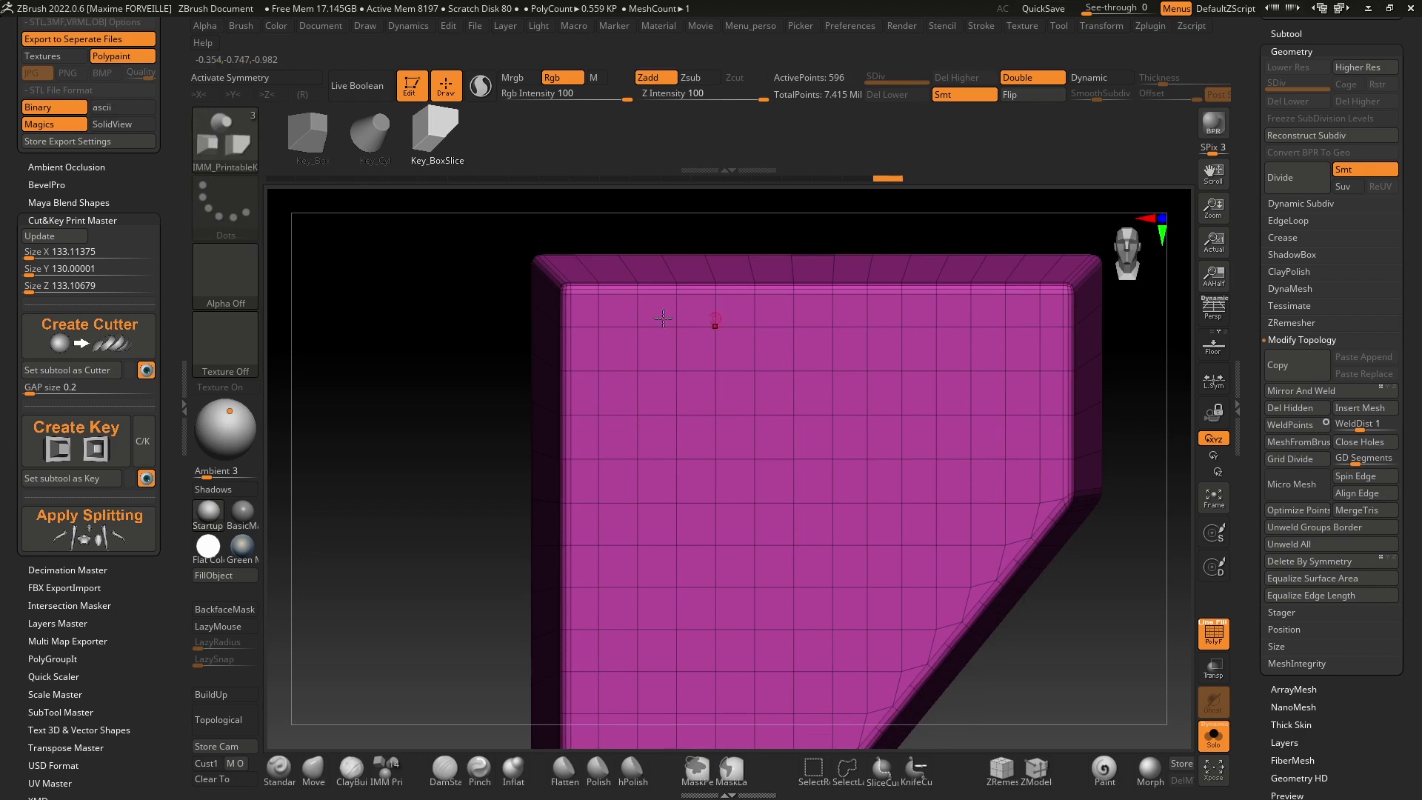
{"action": "right_click_drag", "start_coordinate": [969, 314], "coordinate": [785, 291], "text": "ctrl"}
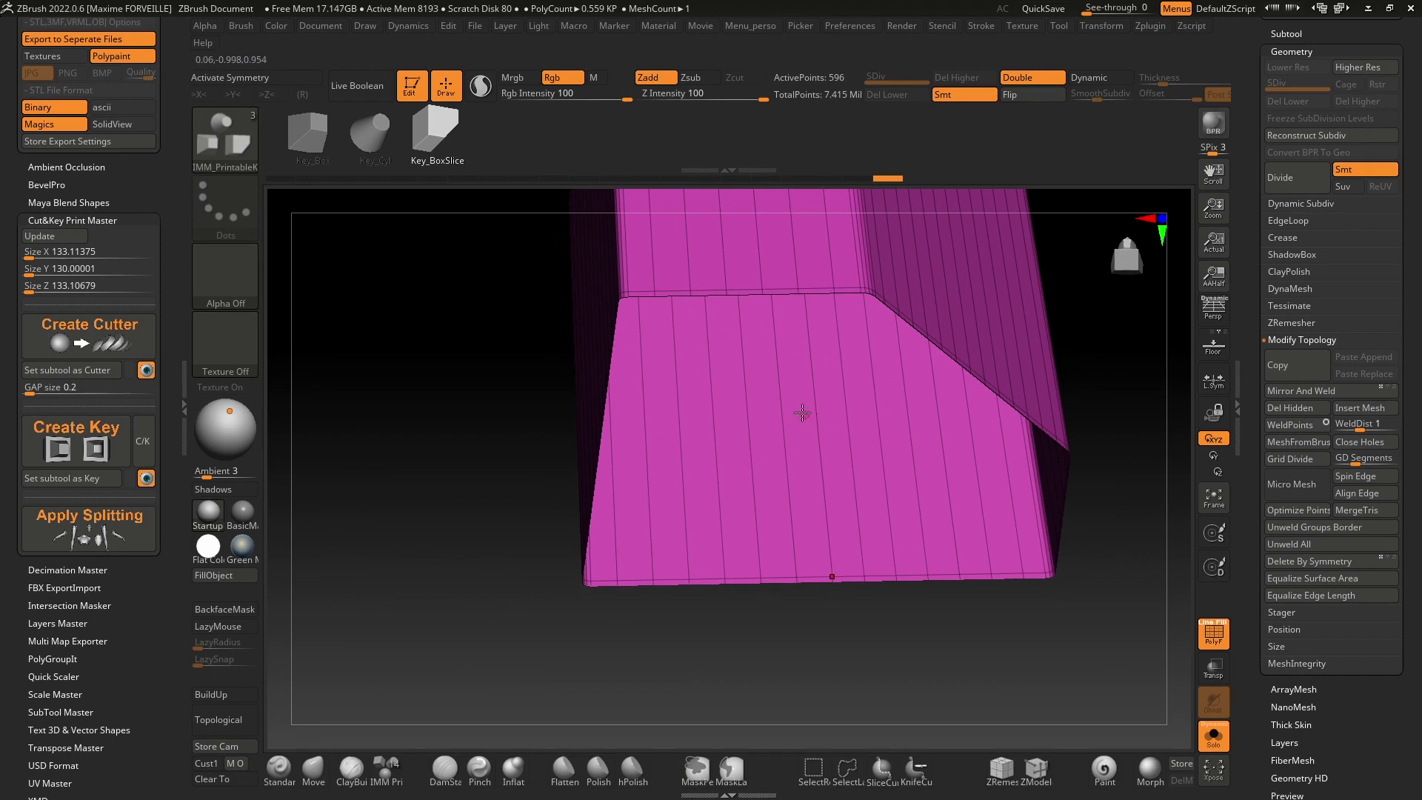
Step: Inspect the key mesh's sides, rounded corners and beveled rim around its gridded end face
{"action": "right_click_drag", "start_coordinate": [420, 270], "coordinate": [653, 470]}
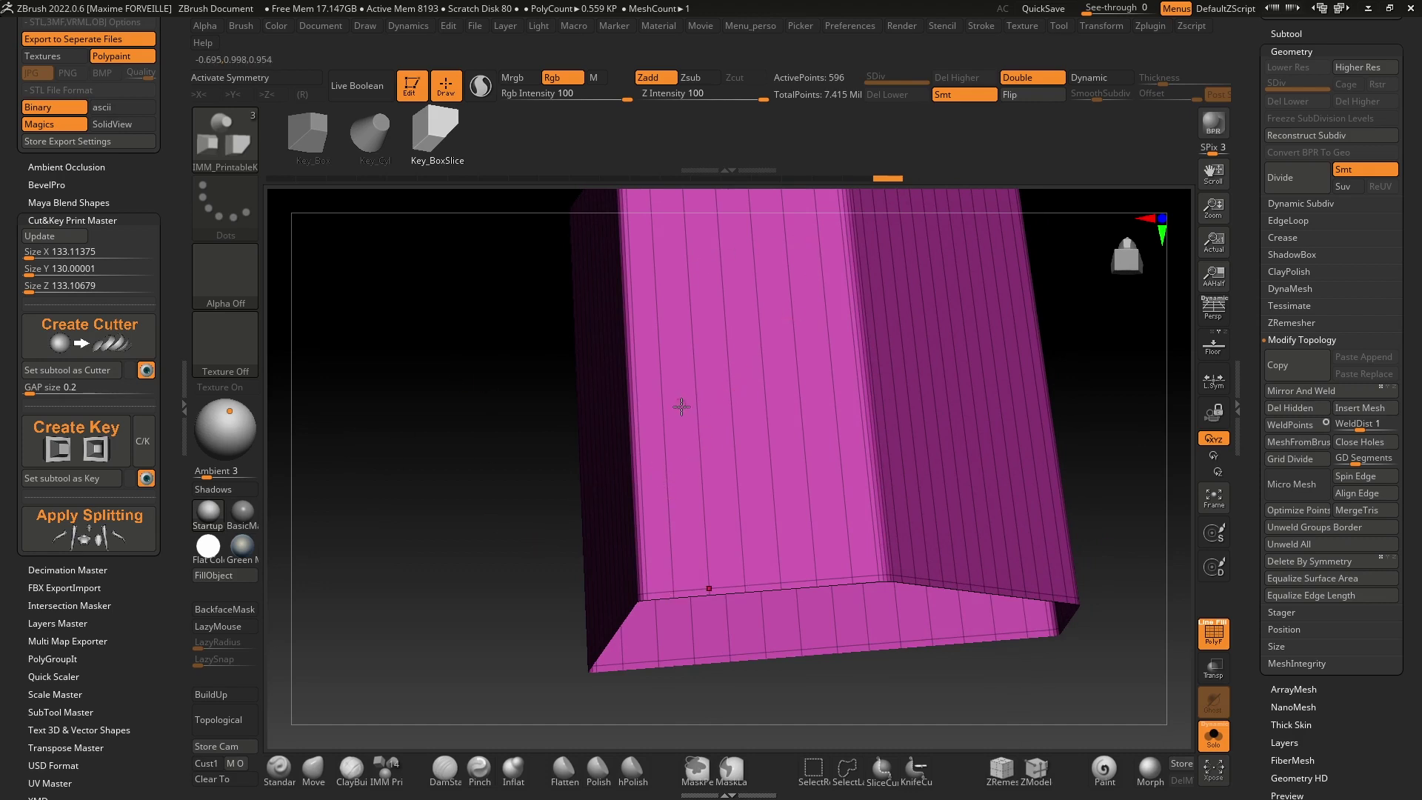
{"action": "right_click_drag", "start_coordinate": [719, 419], "coordinate": [759, 422]}
{"action": "right_click_drag", "start_coordinate": [650, 338], "coordinate": [649, 334], "text": "ctrl"}
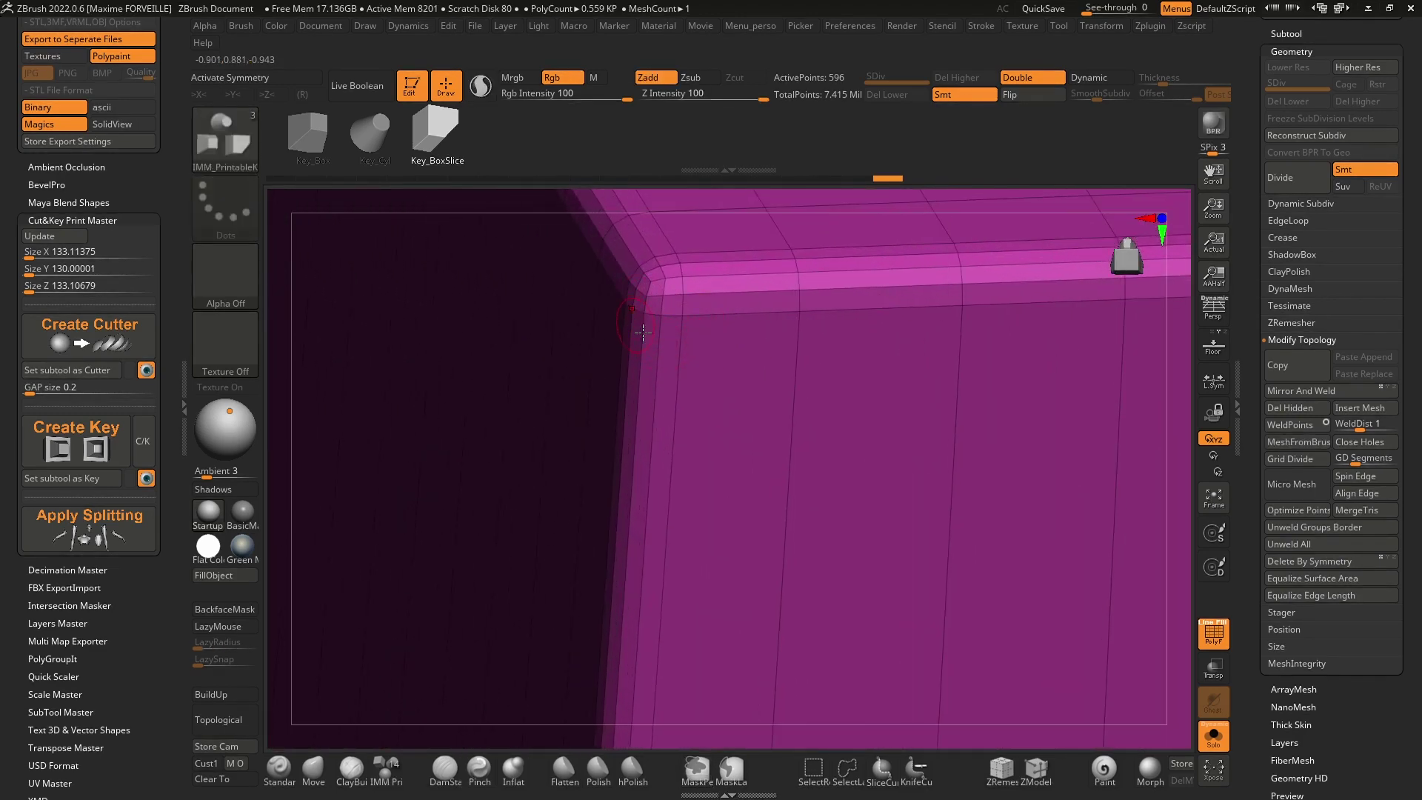
{"action": "right_click_drag", "start_coordinate": [687, 349], "coordinate": [680, 317]}
{"action": "scroll", "coordinate": [848, 315], "scroll_direction": "down", "scroll_amount": 3}
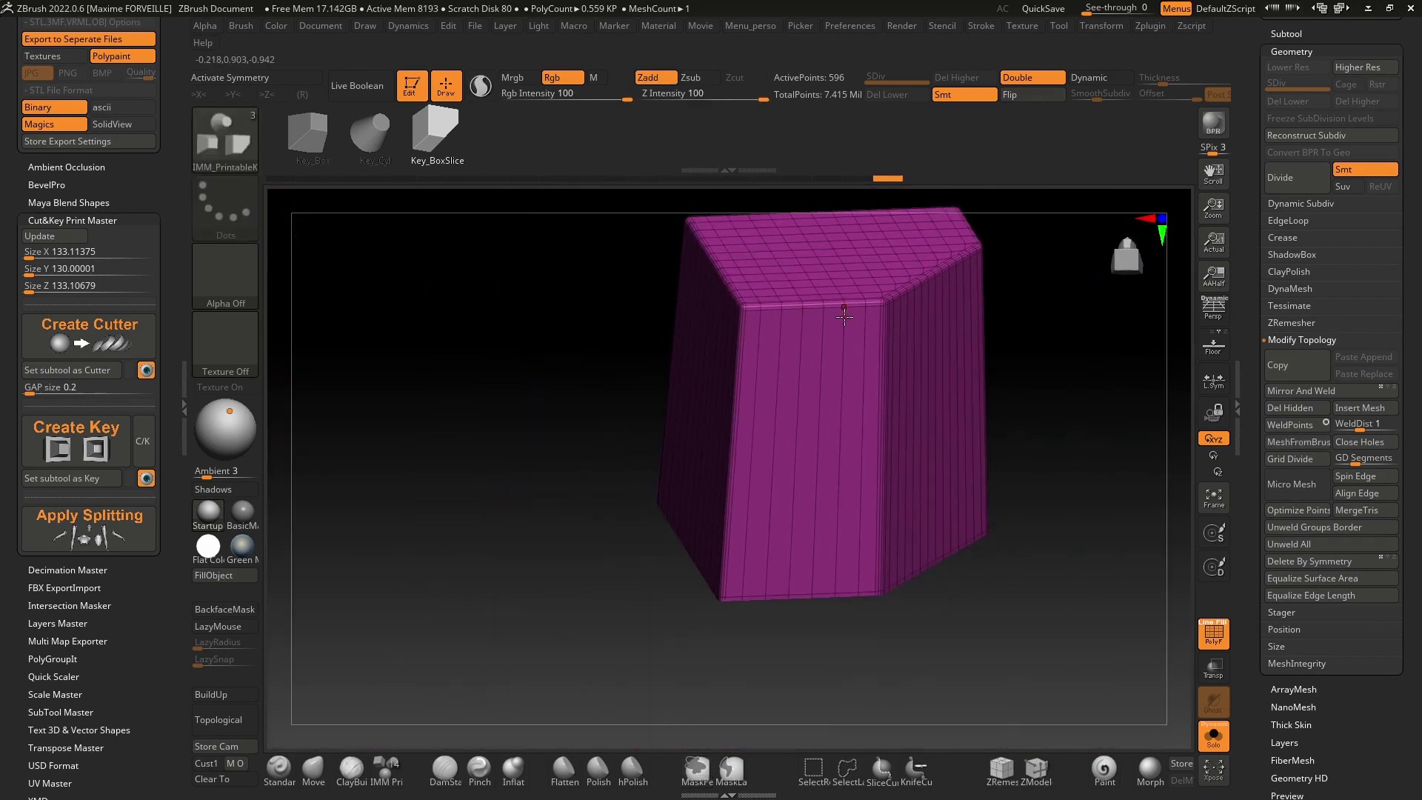
{"action": "scroll", "coordinate": [748, 297], "scroll_direction": "up", "scroll_amount": 3}
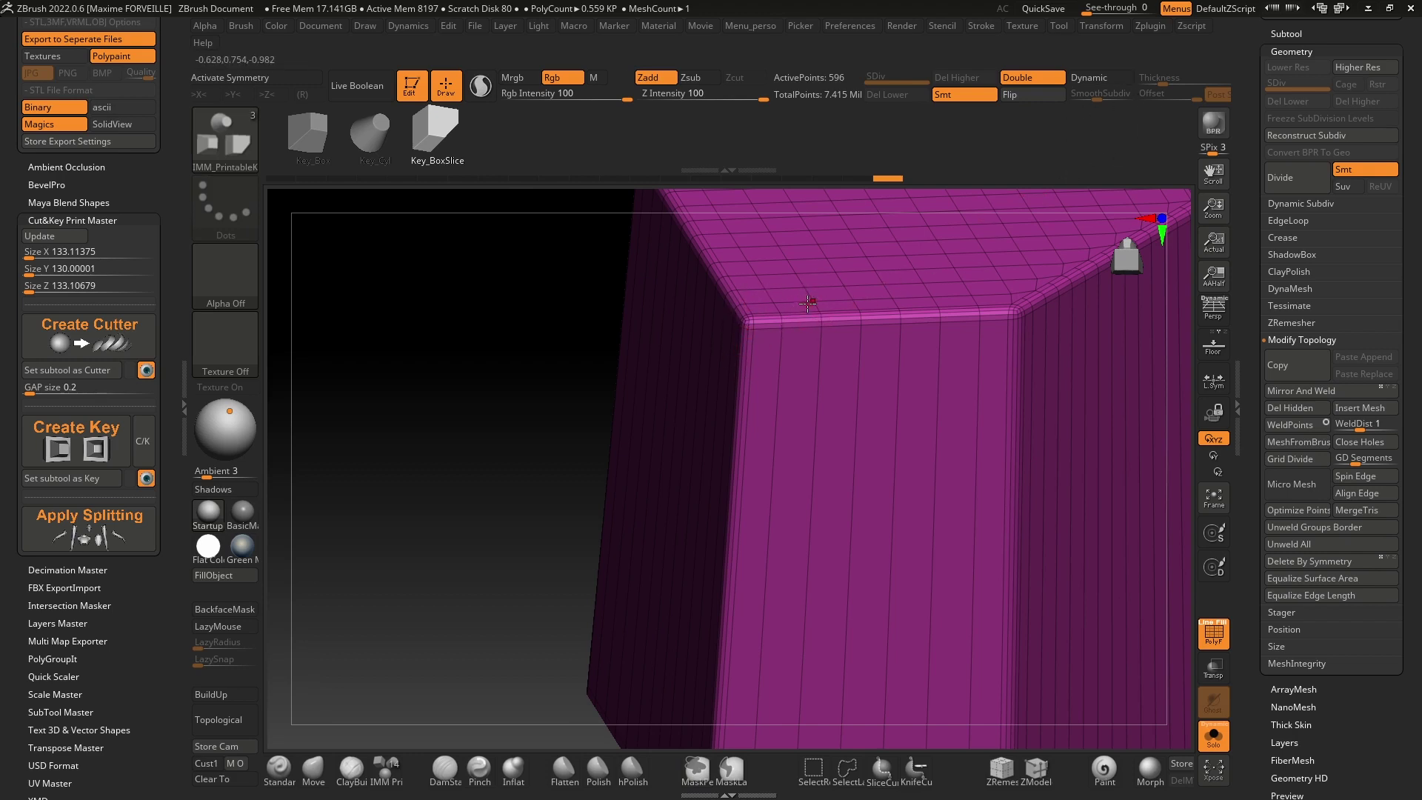
{"action": "right_click_drag", "start_coordinate": [826, 326], "coordinate": [740, 292], "text": "ctrl"}
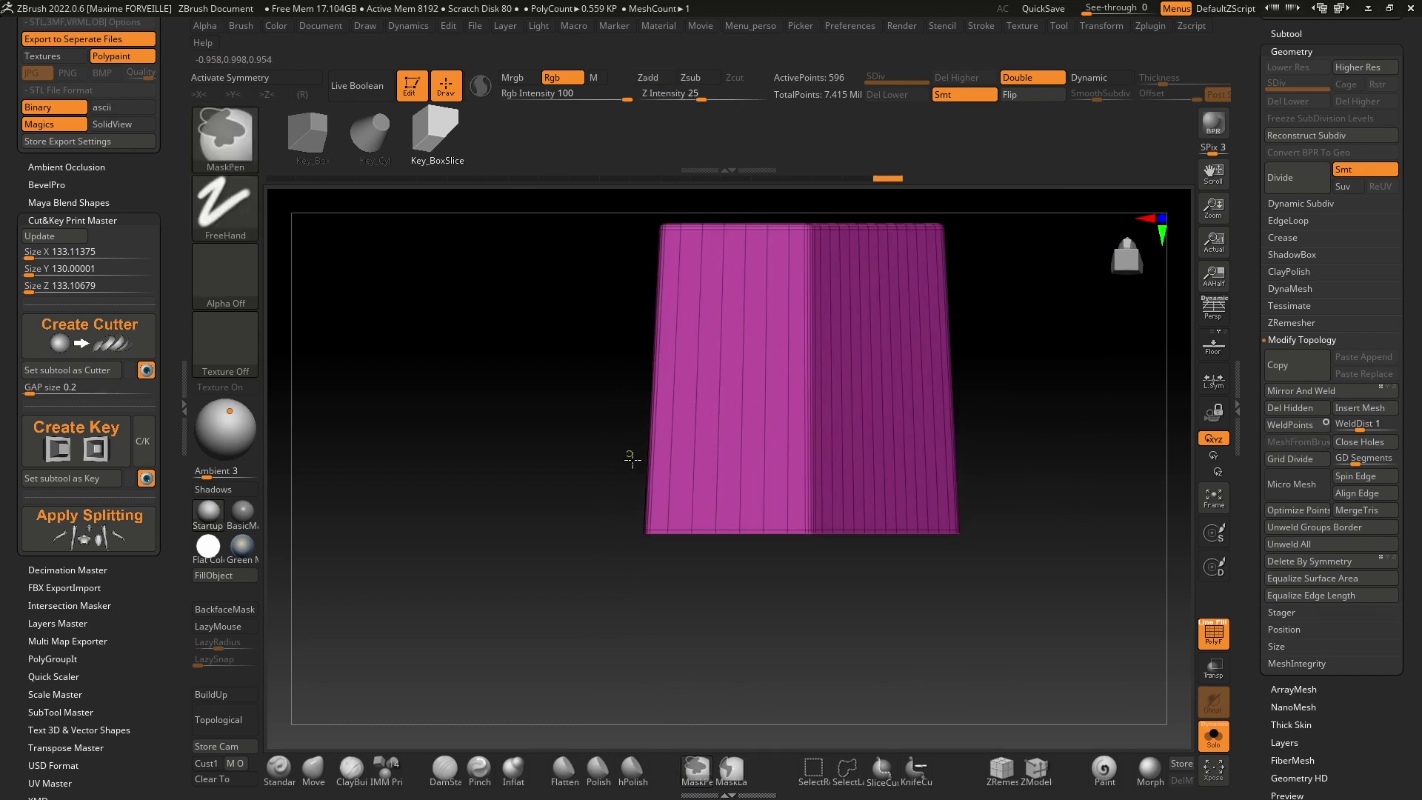
Step: Examine the supporting edge loop along the key's base and its spacing from the outer edge near the corner
{"action": "right_click_drag", "start_coordinate": [628, 460], "coordinate": [743, 215], "text": "ctrl"}
{"action": "mouse_move", "coordinate": [700, 503]}
{"action": "right_mouse_down", "text": "ctrl"}
{"action": "mouse_move", "coordinate": [686, 540]}
{"action": "mouse_move", "coordinate": [619, 546]}
{"action": "right_mouse_up", "text": "ctrl"}
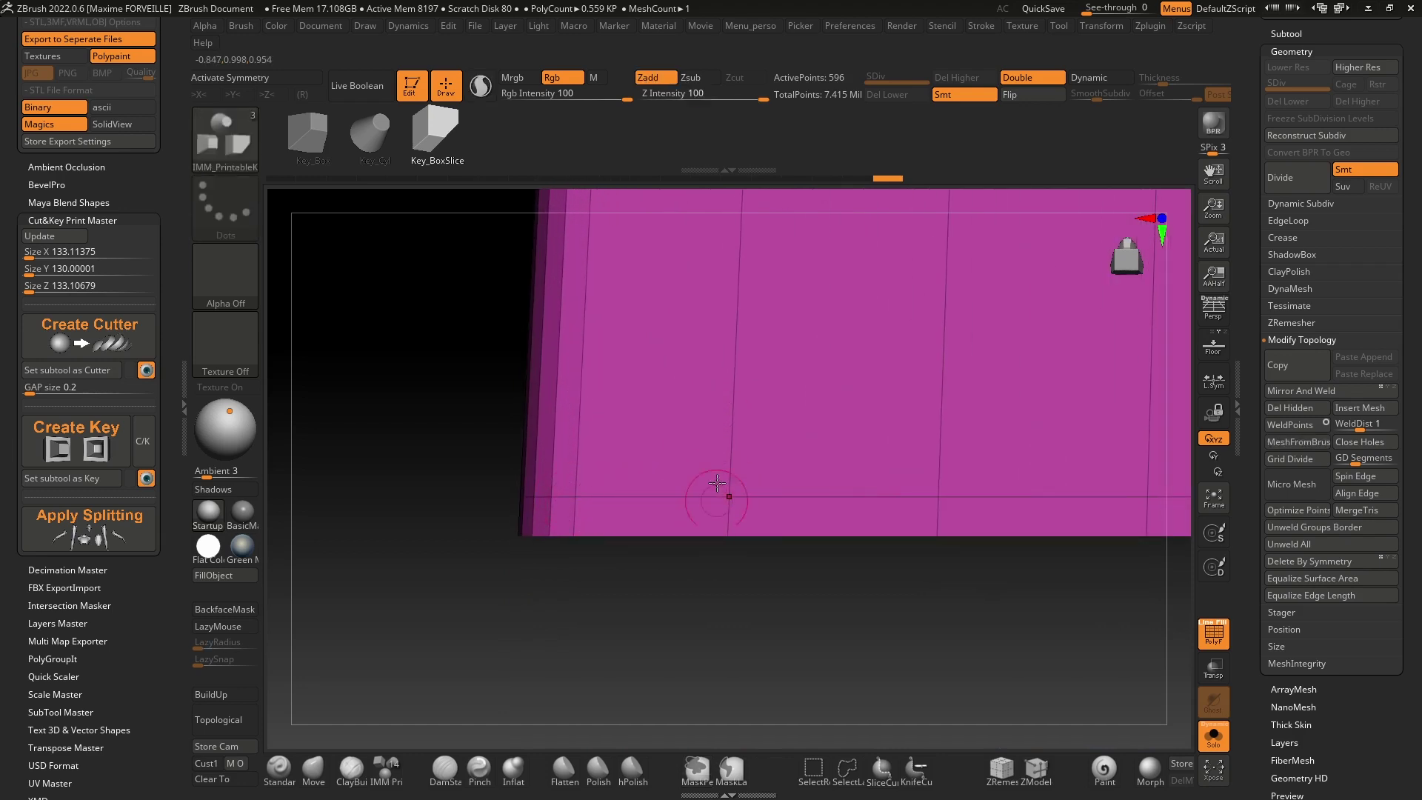
{"action": "right_click_drag", "start_coordinate": [717, 483], "coordinate": [816, 552], "text": "ctrl"}
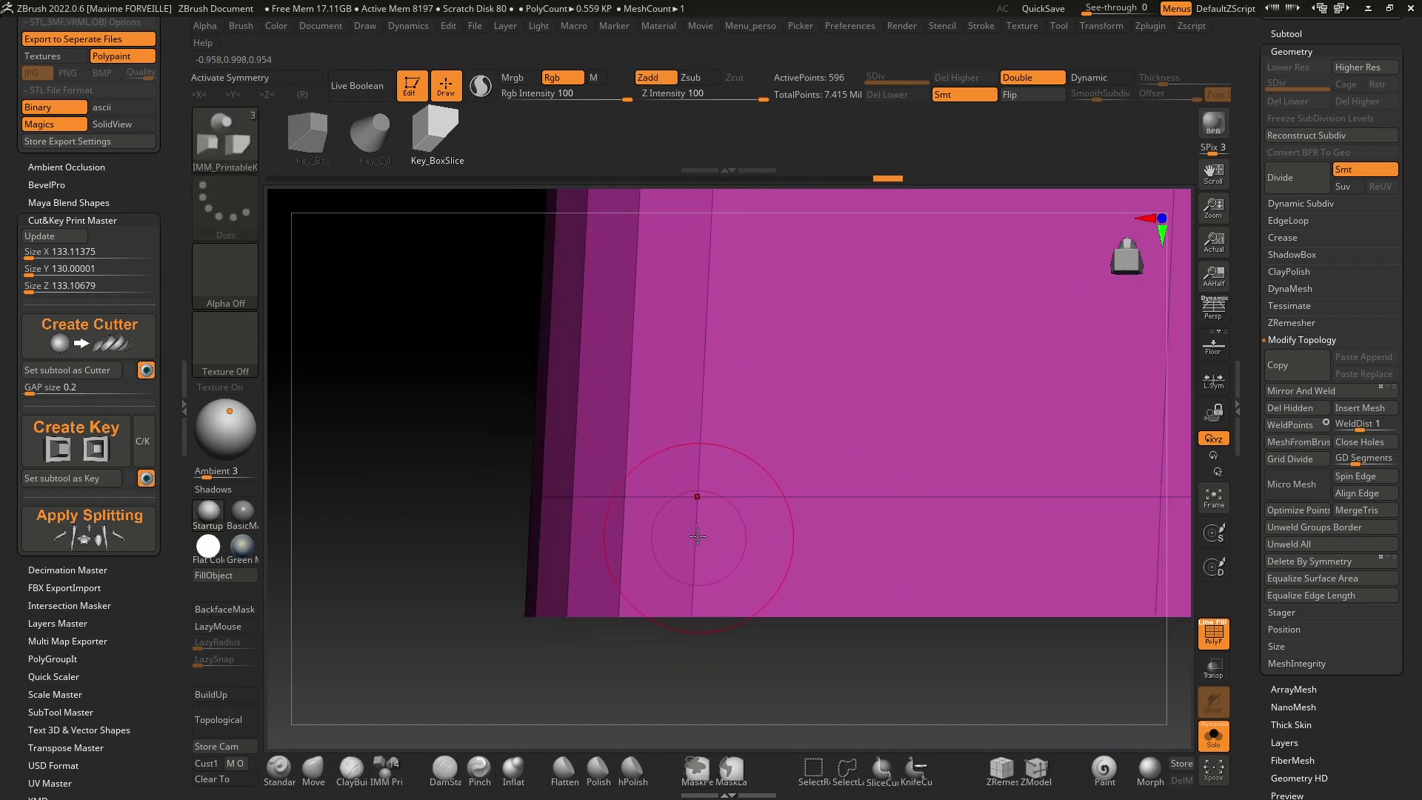
{"action": "right_click_drag", "start_coordinate": [615, 504], "coordinate": [605, 512], "text": "ctrl"}
{"action": "right_click_drag", "start_coordinate": [626, 482], "coordinate": [809, 536], "text": "ctrl"}
{"action": "right_click_drag", "start_coordinate": [731, 506], "coordinate": [750, 524], "text": "ctrl"}
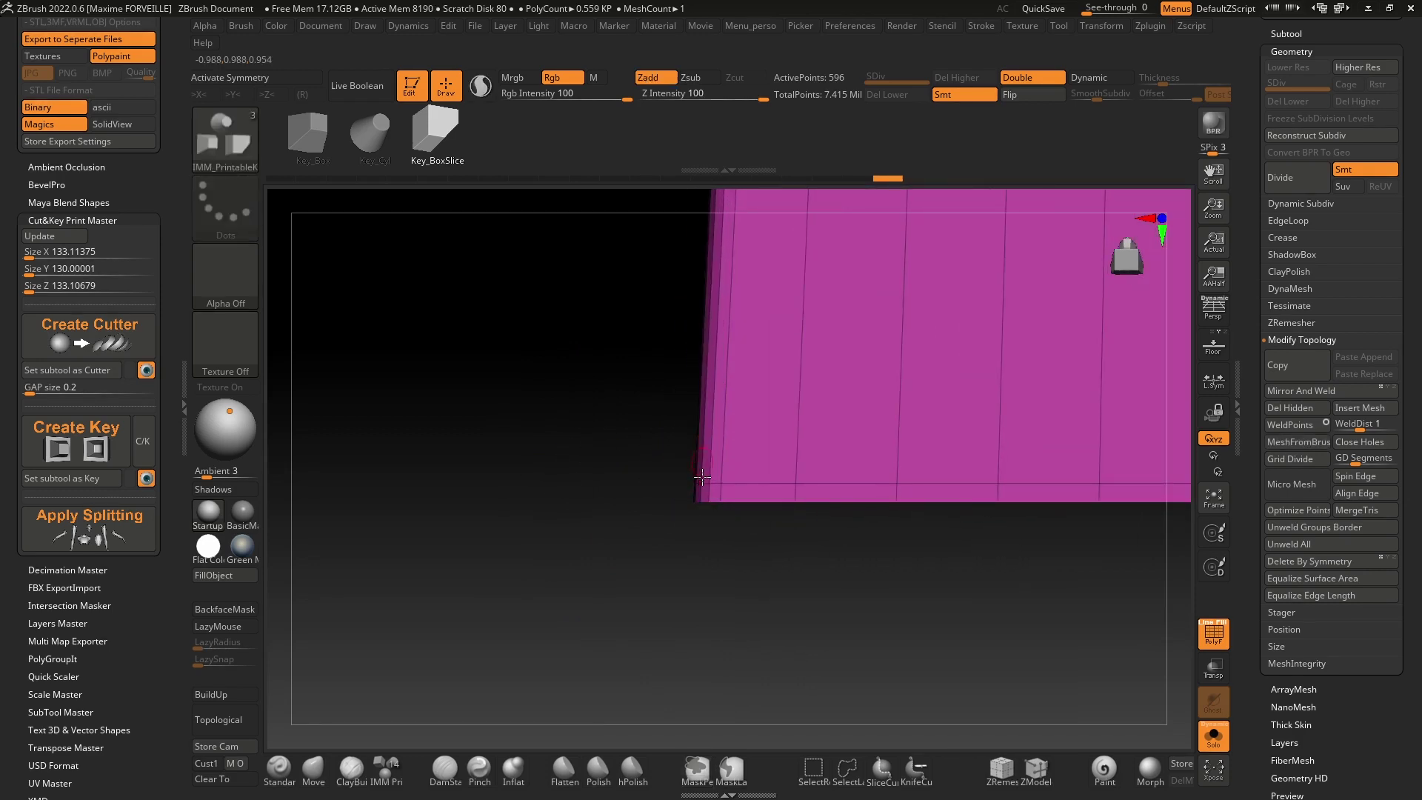
{"action": "mouse_move", "coordinate": [718, 468]}
{"action": "right_mouse_down", "text": "ctrl"}
{"action": "mouse_move", "coordinate": [734, 519]}
{"action": "mouse_move", "coordinate": [704, 531]}
{"action": "mouse_move", "coordinate": [646, 492]}
{"action": "right_mouse_up", "text": "ctrl"}
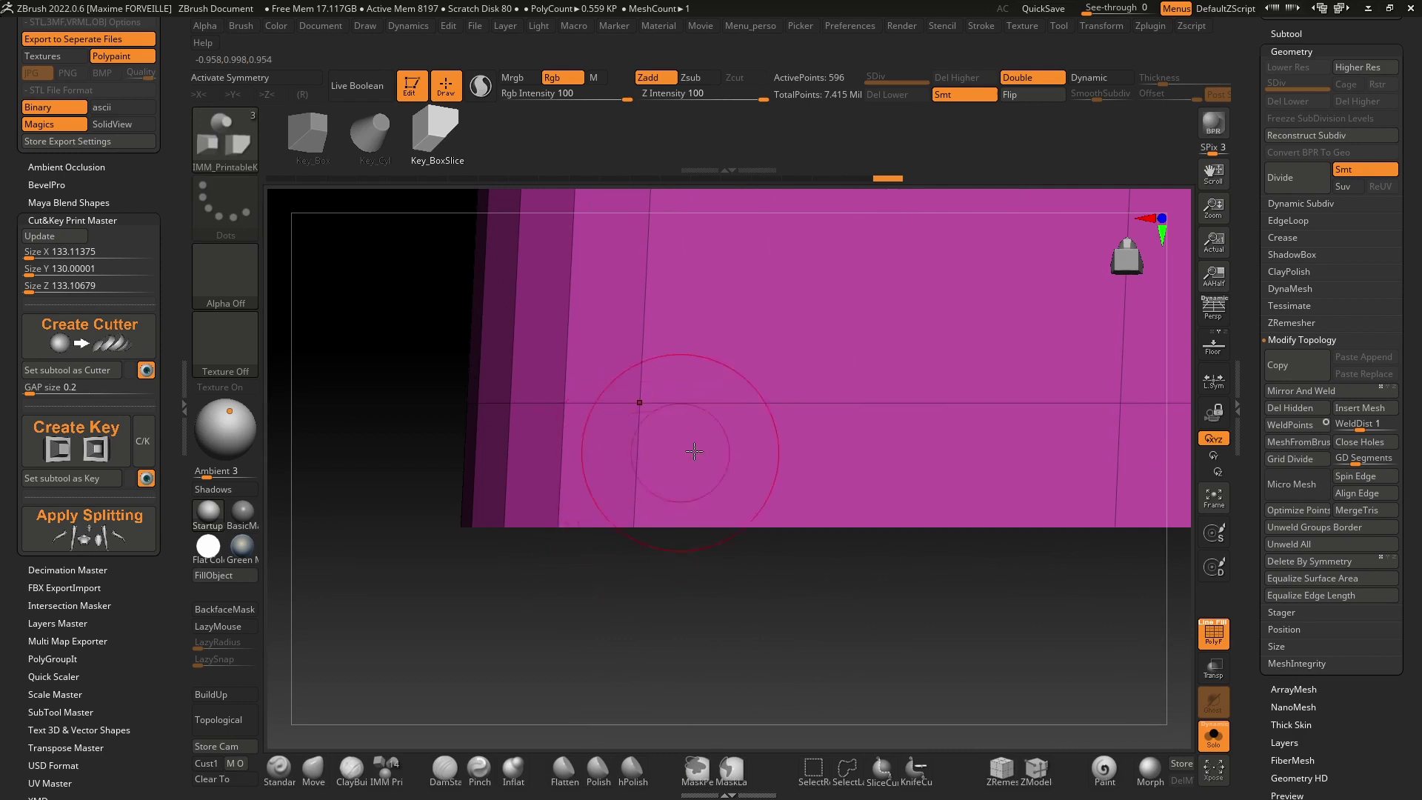
{"action": "right_click_drag", "start_coordinate": [857, 392], "coordinate": [619, 441], "text": "ctrl"}
{"action": "right_click_drag", "start_coordinate": [1013, 368], "coordinate": [681, 429], "text": "alt"}
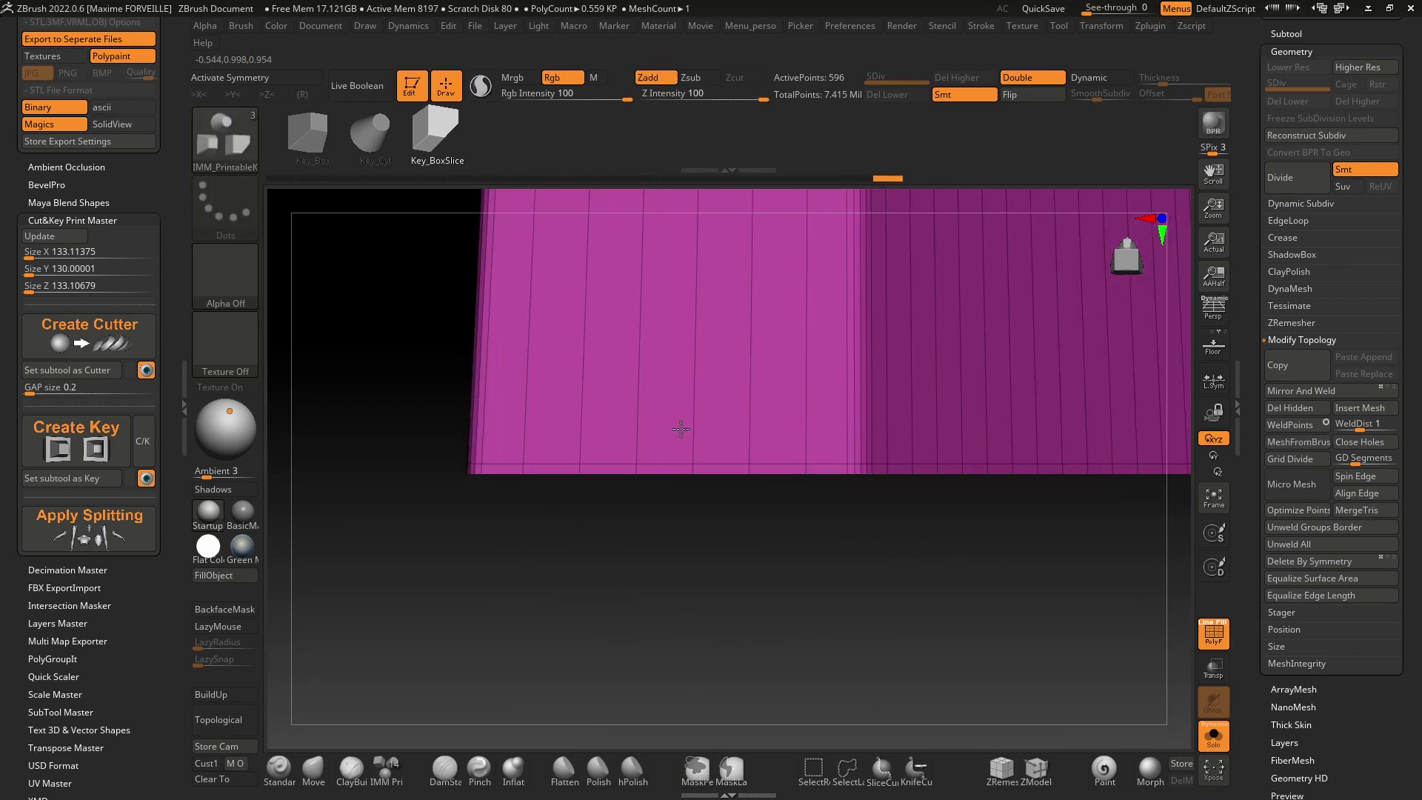
{"action": "right_click_drag", "start_coordinate": [881, 408], "coordinate": [654, 461]}
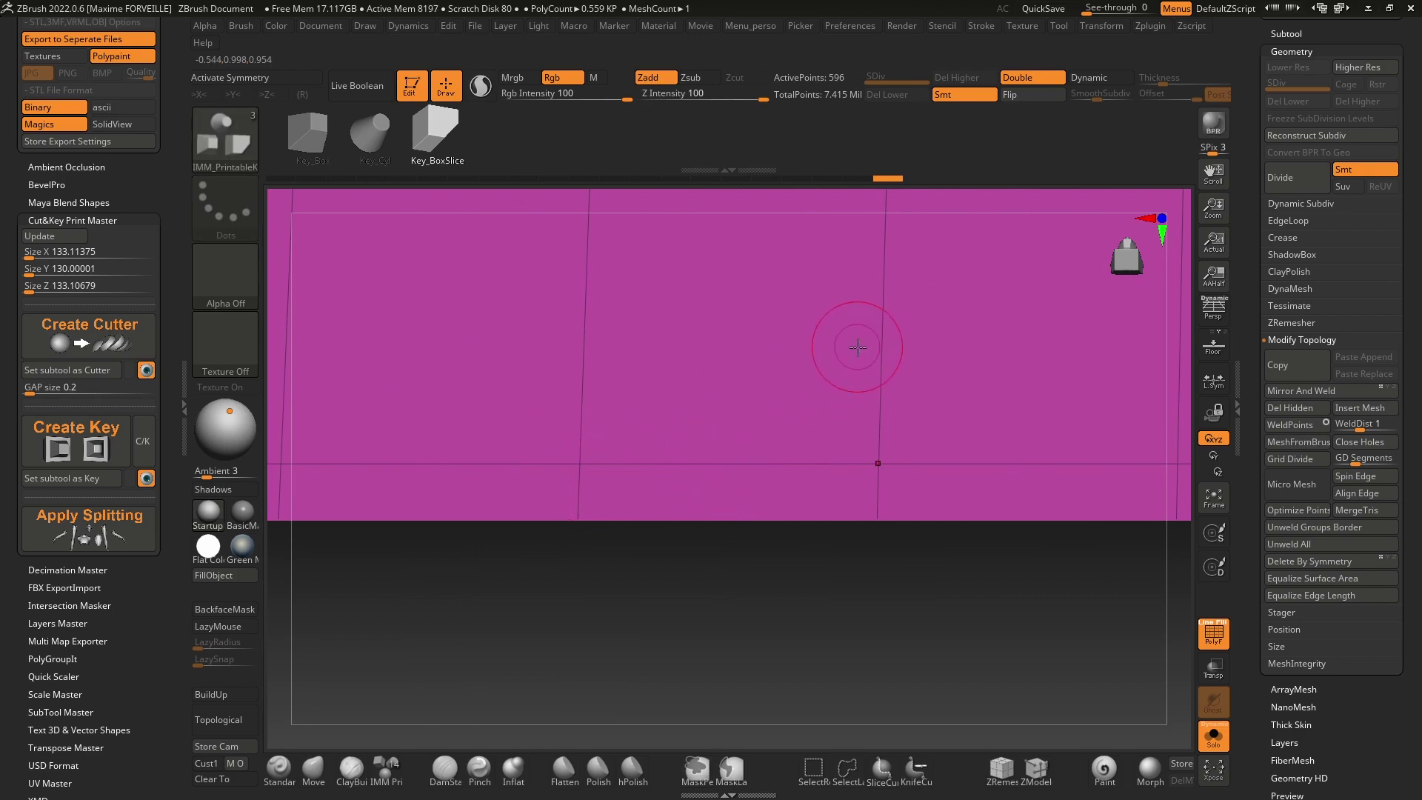
{"action": "right_click_drag", "start_coordinate": [868, 347], "coordinate": [436, 368]}
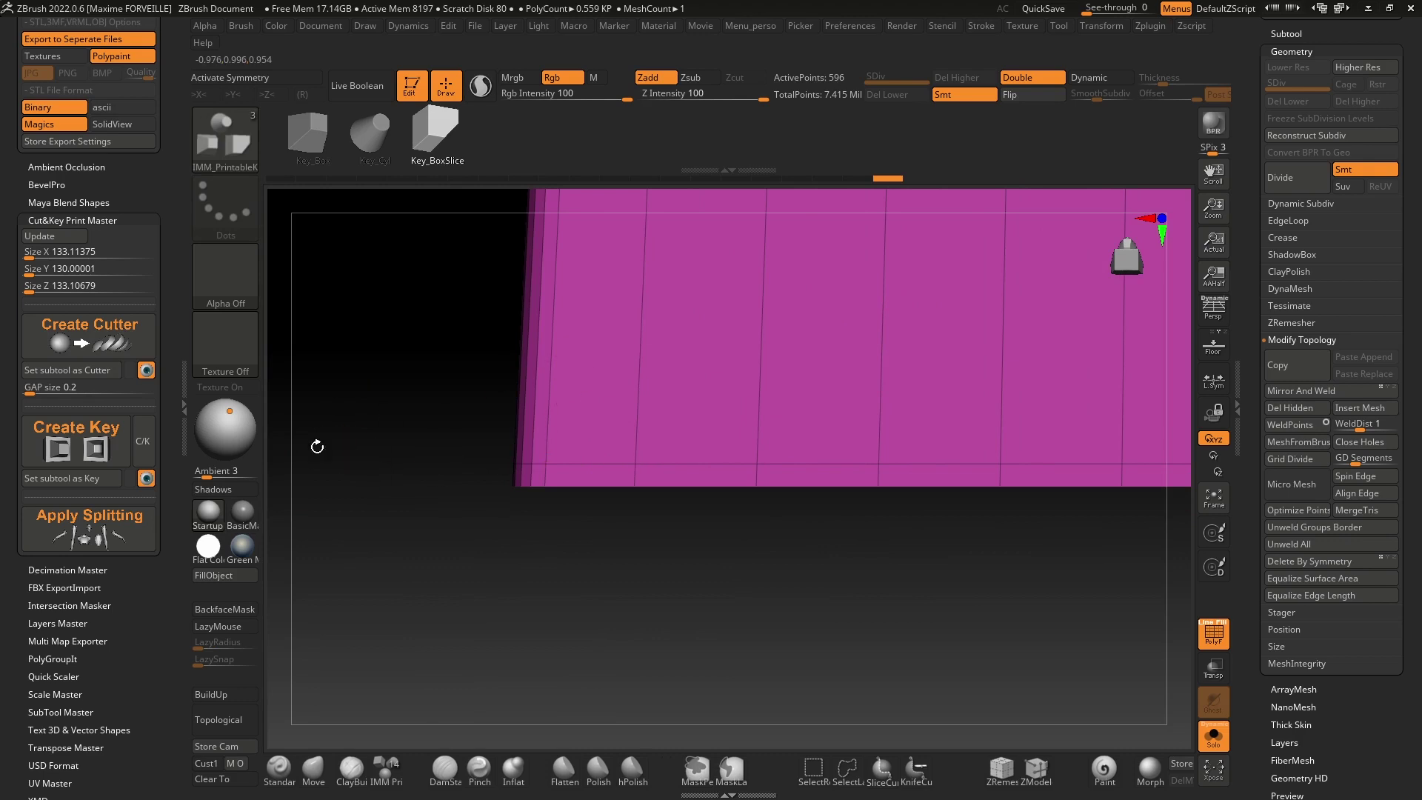
{"action": "right_click_drag", "start_coordinate": [299, 475], "coordinate": [837, 318], "text": "ctrl"}
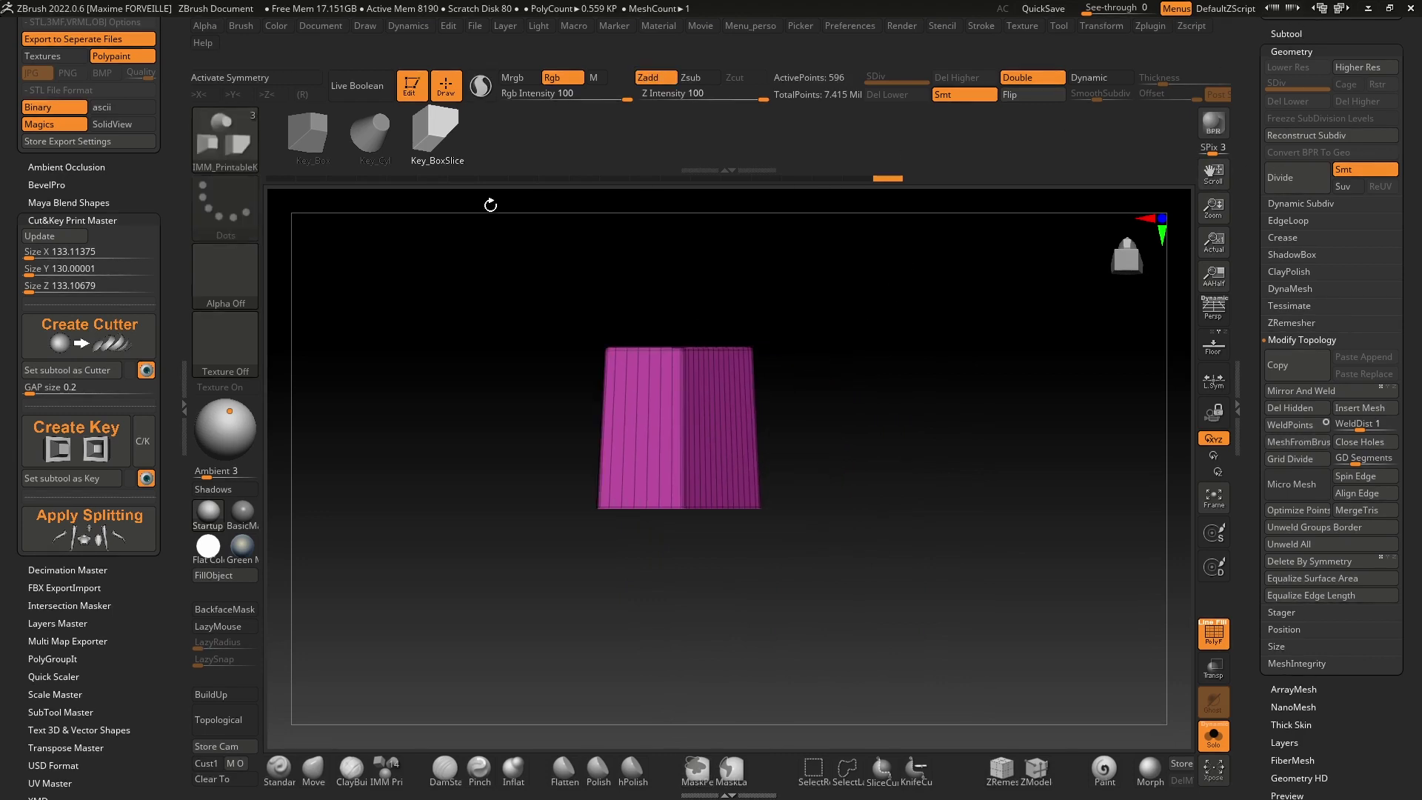
Step: Switch the active tool to Sphere3D and convert it to a PolyMesh3D
{"action": "left_click_drag", "start_coordinate": [1248, 81], "coordinate": [1248, 232]}
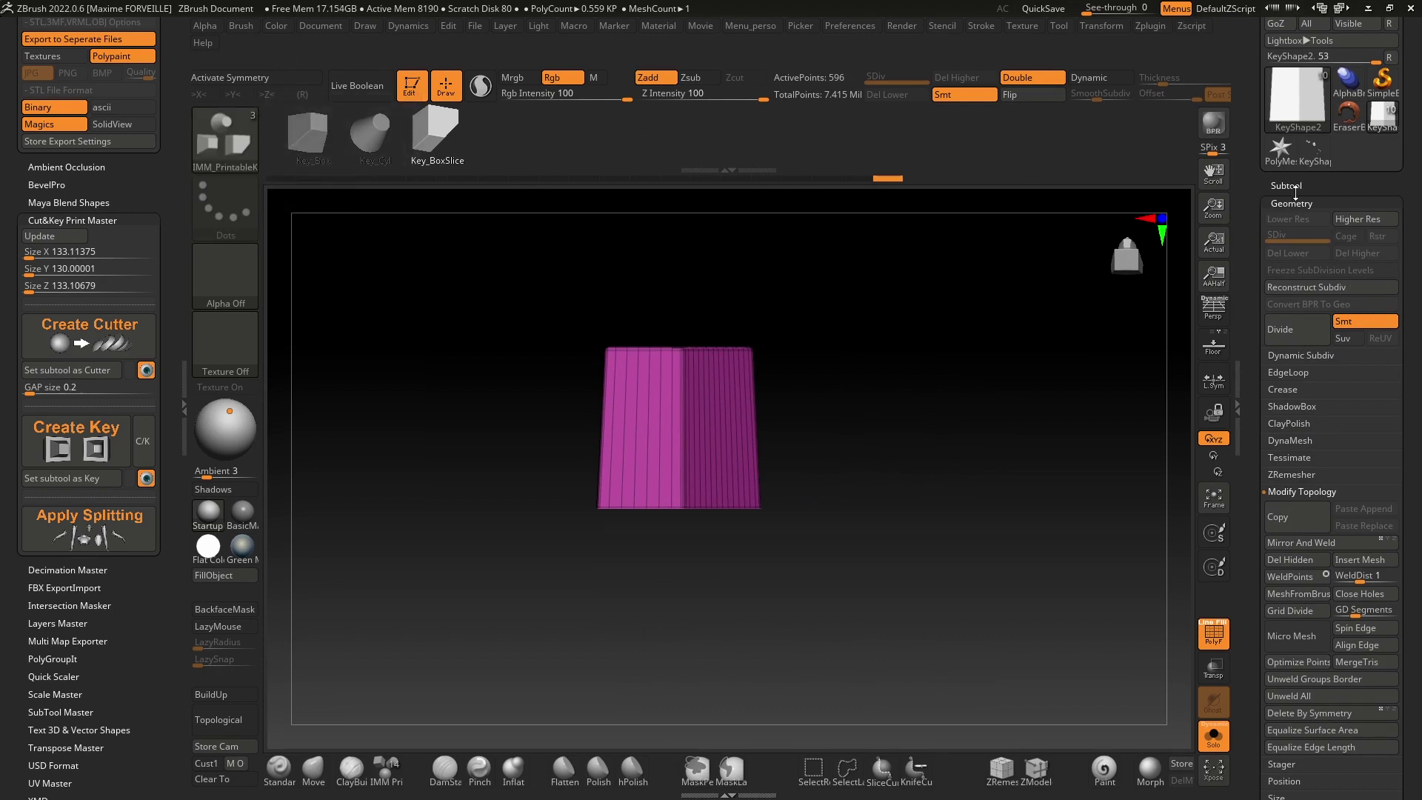
{"action": "left_click", "coordinate": [1284, 112]}
{"action": "mouse_move", "coordinate": [743, 232]}
{"action": "left_click", "coordinate": [1303, 124]}
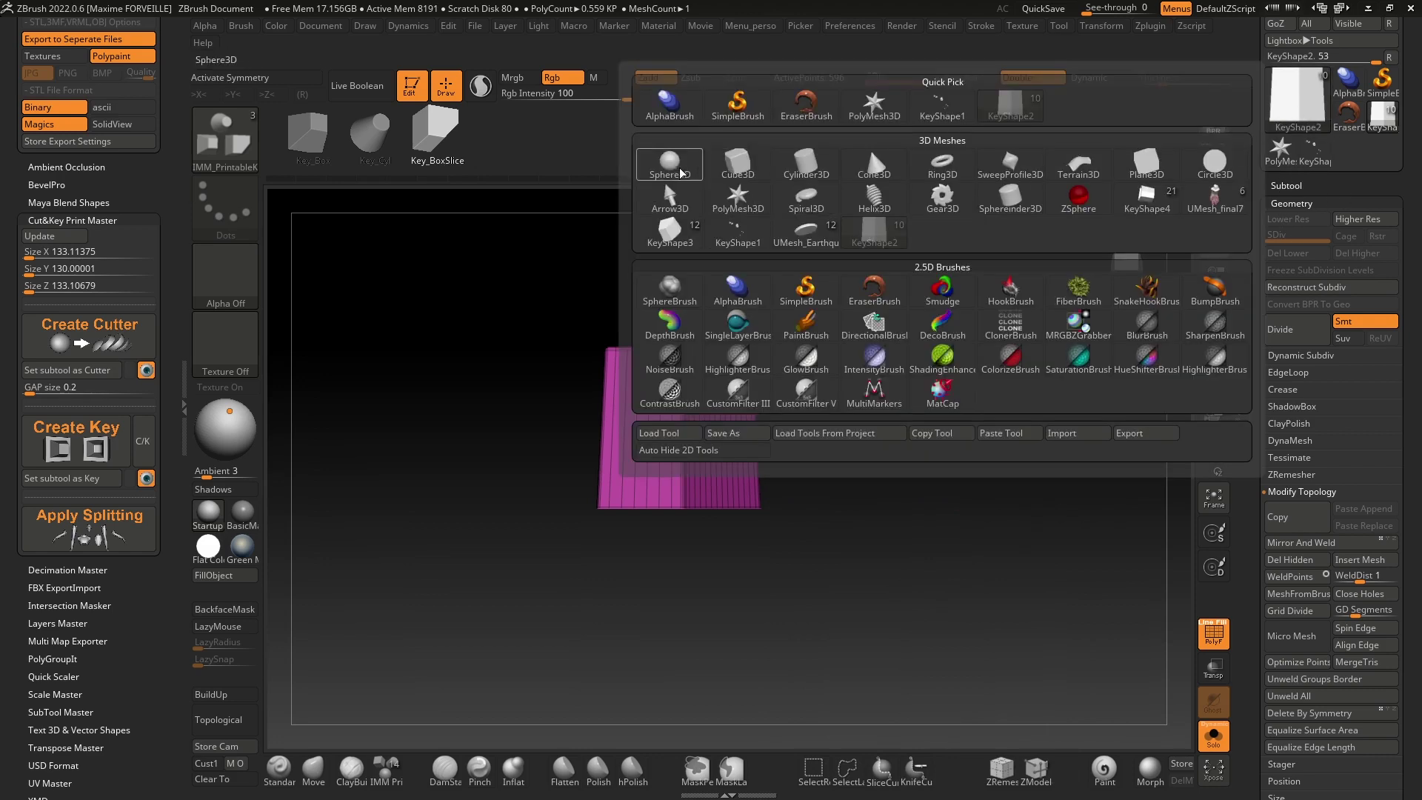
{"action": "left_click", "coordinate": [678, 167]}
{"action": "scroll", "coordinate": [1296, 200], "scroll_direction": "up", "scroll_amount": 3}
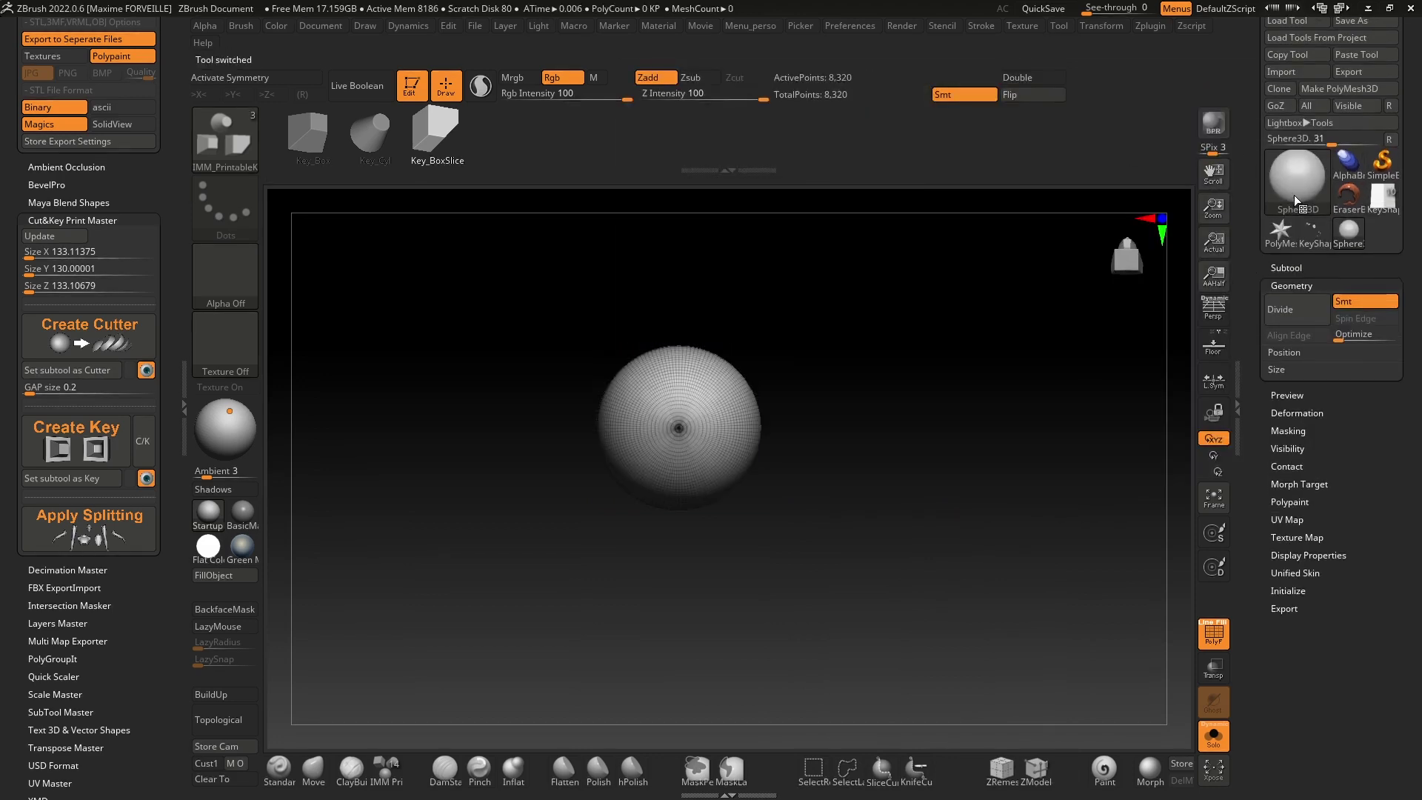
{"action": "left_click", "coordinate": [1339, 89]}
Step: Initialize the polymesh as a QCube with X, Y and Z resolution of 2
{"action": "scroll", "coordinate": [1348, 549], "scroll_direction": "down", "scroll_amount": 5}
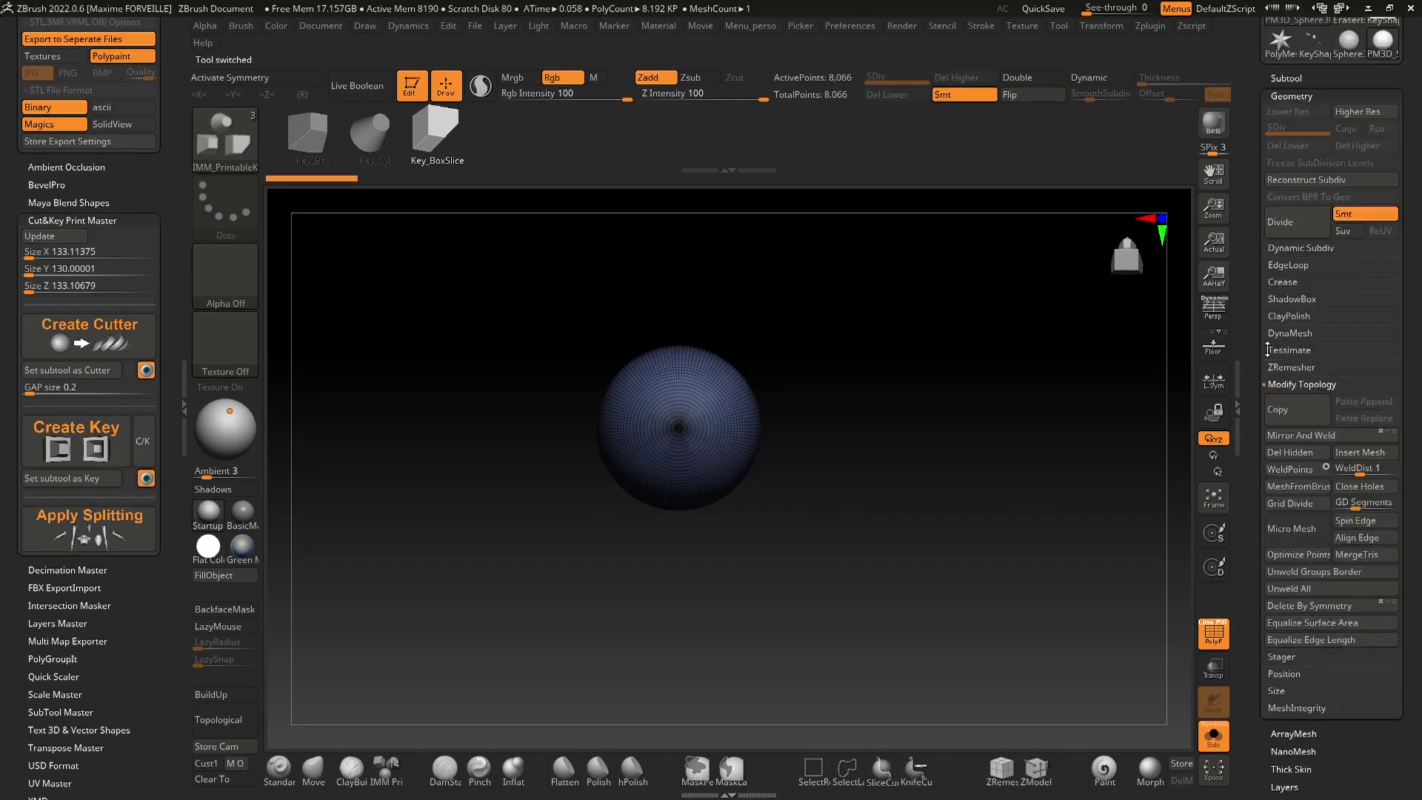
{"action": "scroll", "coordinate": [1303, 629], "scroll_direction": "down", "scroll_amount": 2}
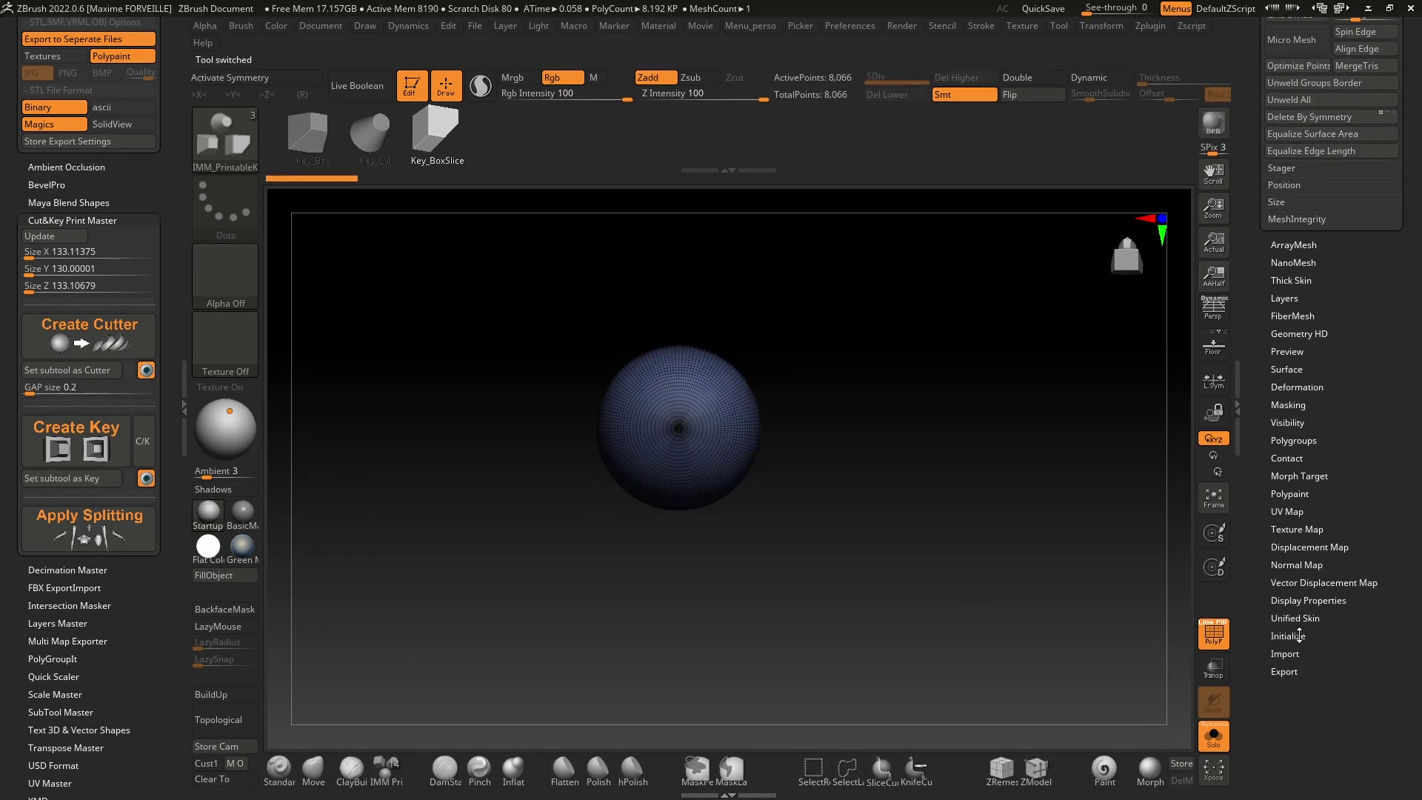
{"action": "left_click", "coordinate": [1299, 635]}
{"action": "left_click", "coordinate": [1305, 448]}
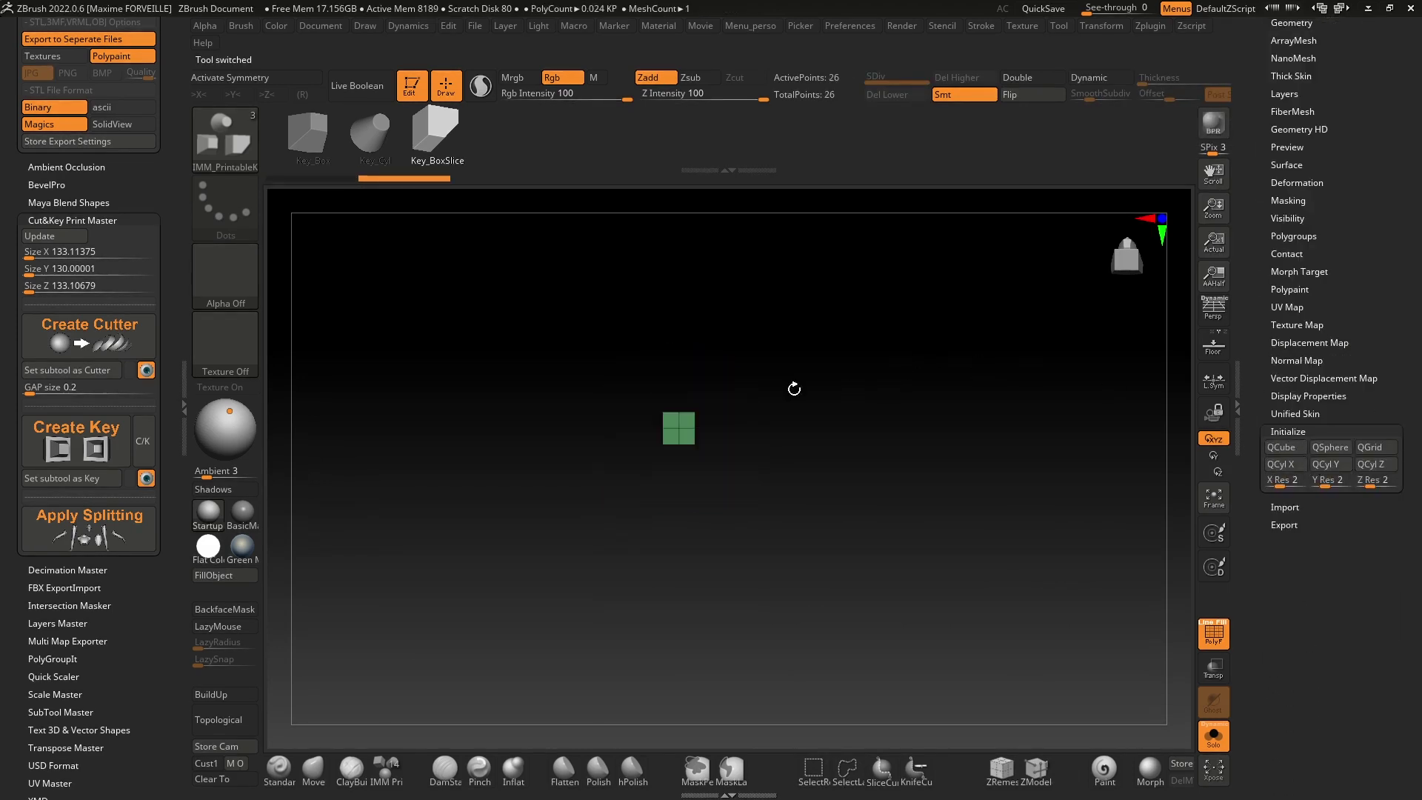
Step: Stretch the cube along Y into a block about 1.6 times as tall as wide, enlarging X and Z slightly
{"action": "mouse_move", "coordinate": [795, 389]}
{"action": "right_mouse_down", "text": "ctrl"}
{"action": "mouse_move", "coordinate": [794, 504]}
{"action": "mouse_move", "coordinate": [768, 489]}
{"action": "mouse_move", "coordinate": [803, 476]}
{"action": "mouse_move", "coordinate": [812, 383]}
{"action": "right_mouse_up", "text": "ctrl"}
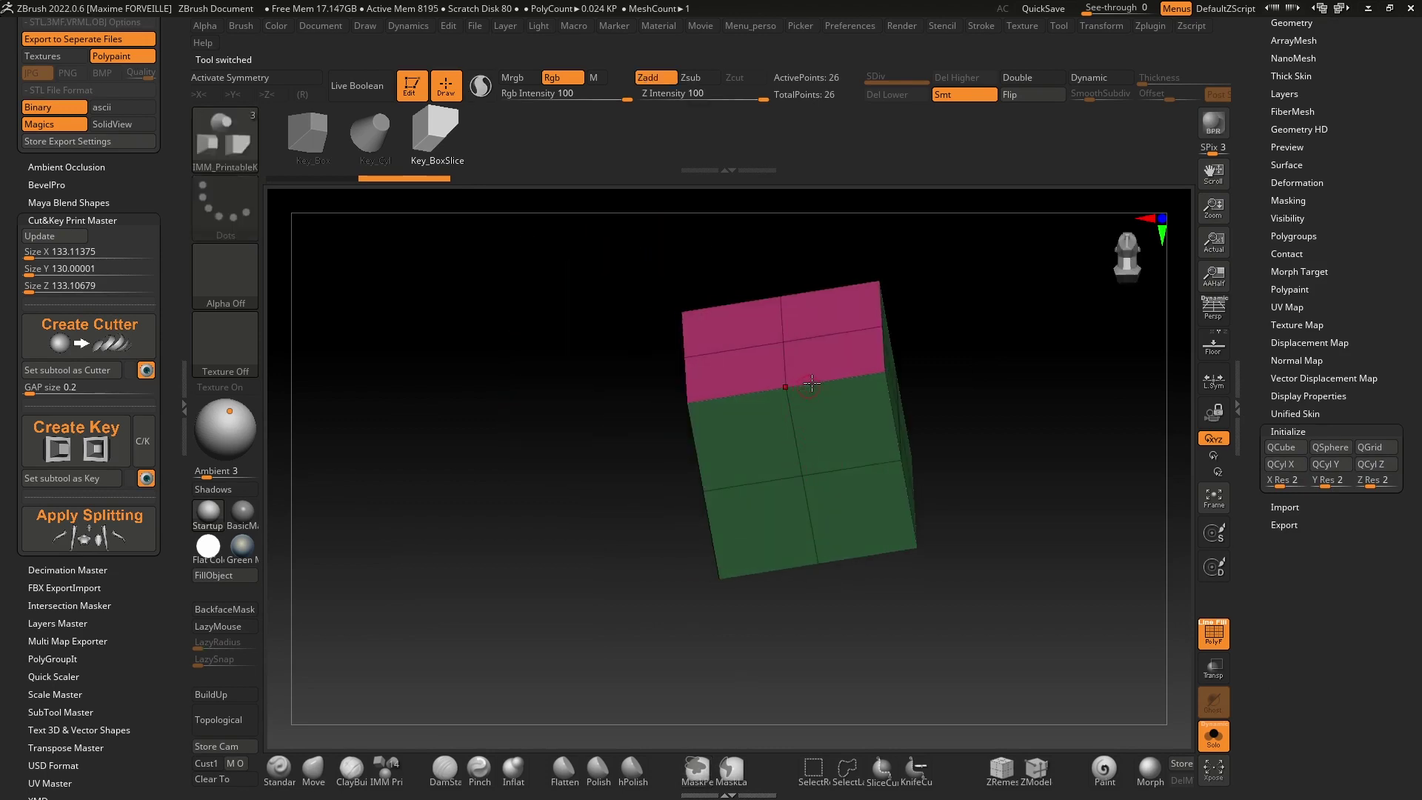
{"action": "mouse_move", "coordinate": [811, 383]}
{"action": "left_mouse_down"}
{"action": "mouse_move", "coordinate": [851, 498]}
{"action": "mouse_move", "coordinate": [936, 343]}
{"action": "left_mouse_up"}
{"action": "key", "text": "w"}
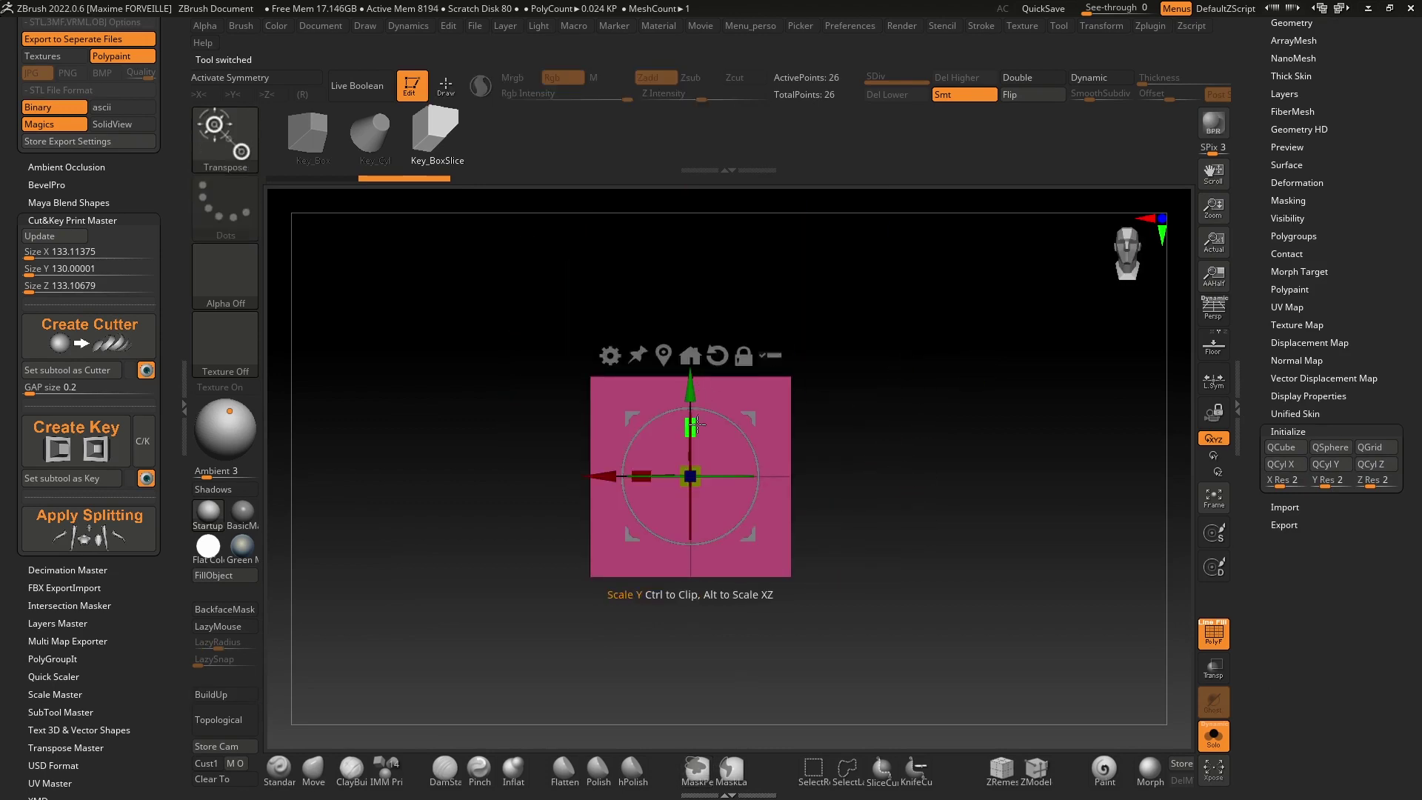
{"action": "left_click_drag", "start_coordinate": [696, 424], "coordinate": [698, 366]}
{"action": "left_click_drag", "start_coordinate": [808, 355], "coordinate": [806, 244]}
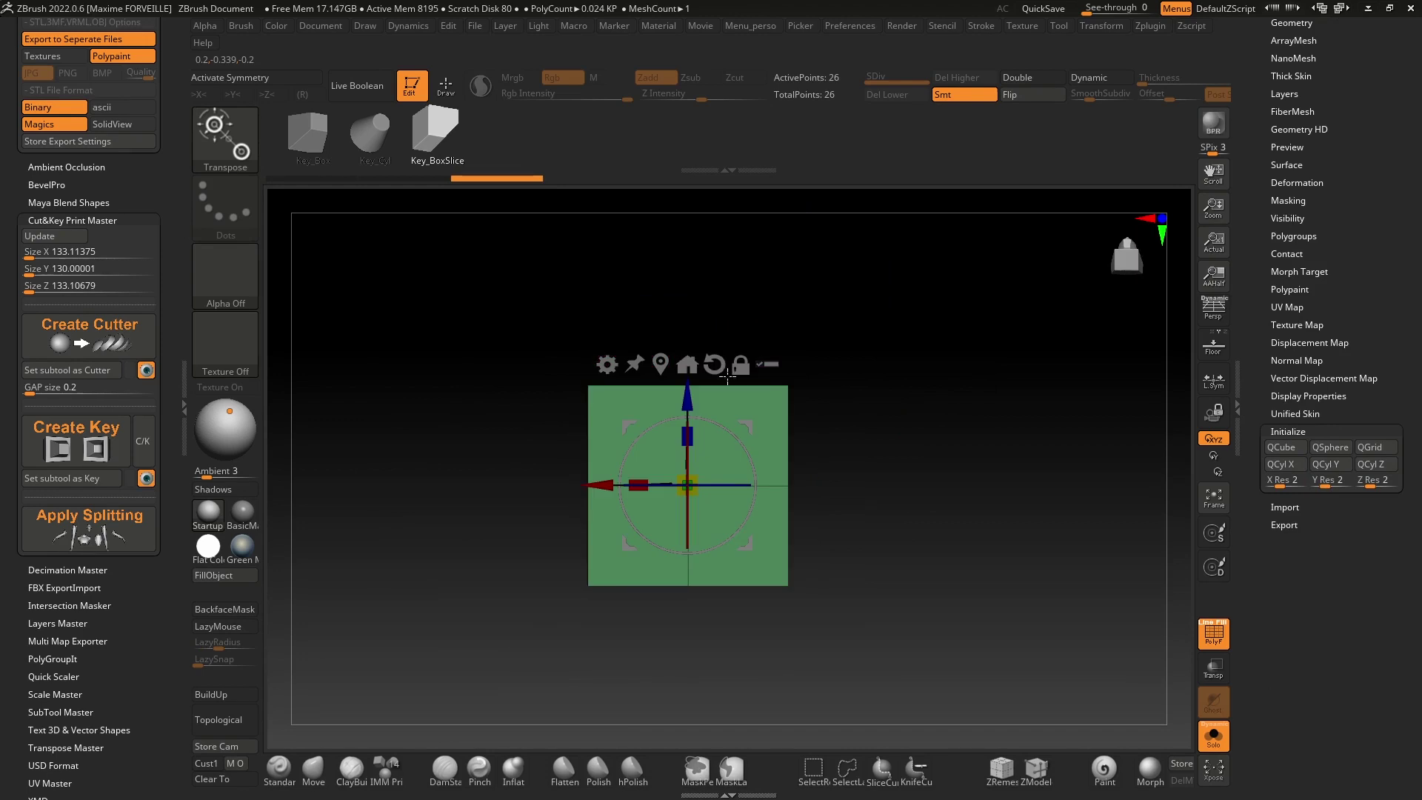
{"action": "left_click_drag", "start_coordinate": [650, 477], "coordinate": [643, 477]}
{"action": "left_click_drag", "start_coordinate": [695, 434], "coordinate": [695, 422]}
{"action": "left_click_drag", "start_coordinate": [804, 285], "coordinate": [784, 390]}
{"action": "key", "text": "q"}
Step: Try masking the block's middle row of points and move the block down about 0.0987 along Y
{"action": "left_click_drag", "start_coordinate": [859, 414], "coordinate": [524, 532], "text": "ctrl"}
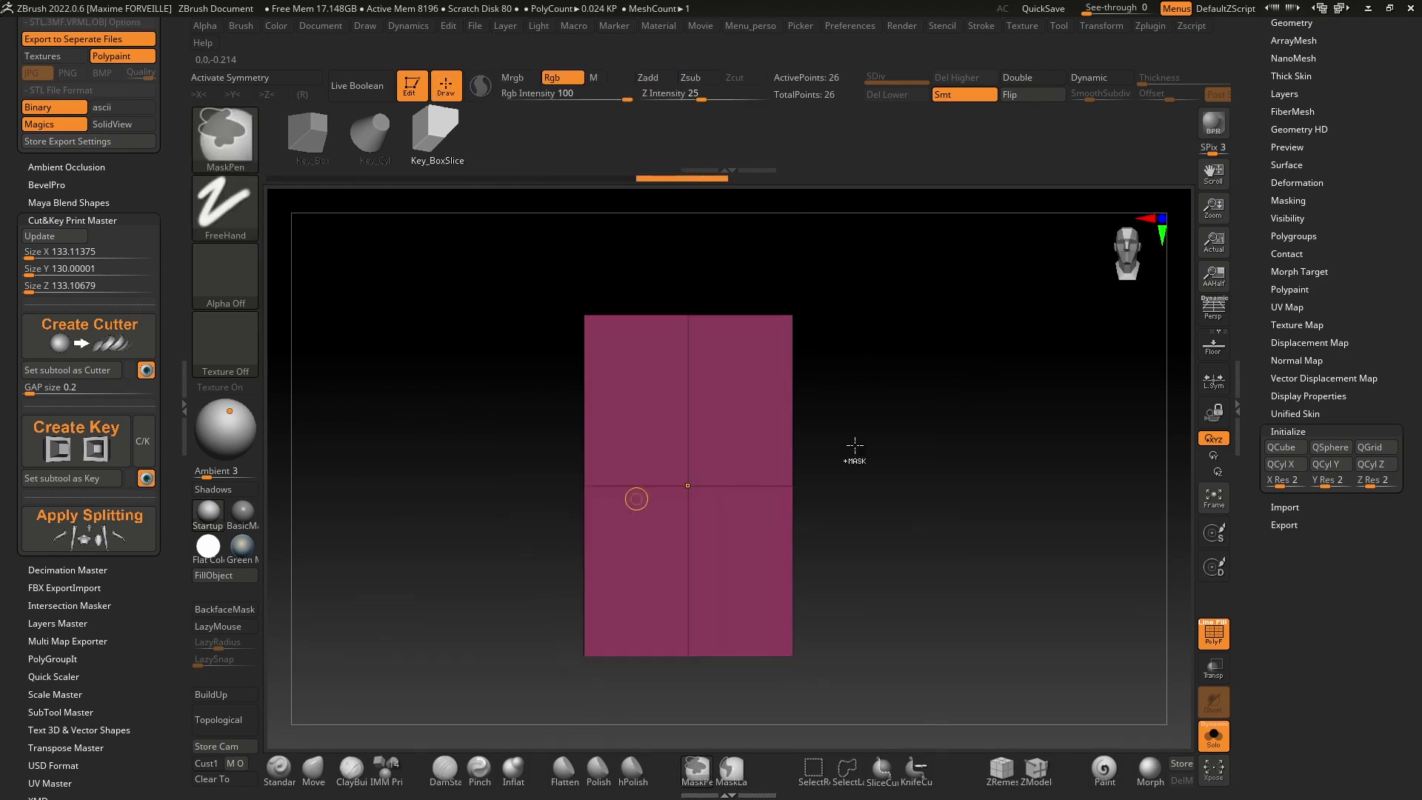
{"action": "left_click_drag", "start_coordinate": [854, 448], "coordinate": [837, 407], "text": "ctrl"}
{"action": "key", "text": "w"}
{"action": "left_click_drag", "start_coordinate": [694, 389], "coordinate": [695, 439]}
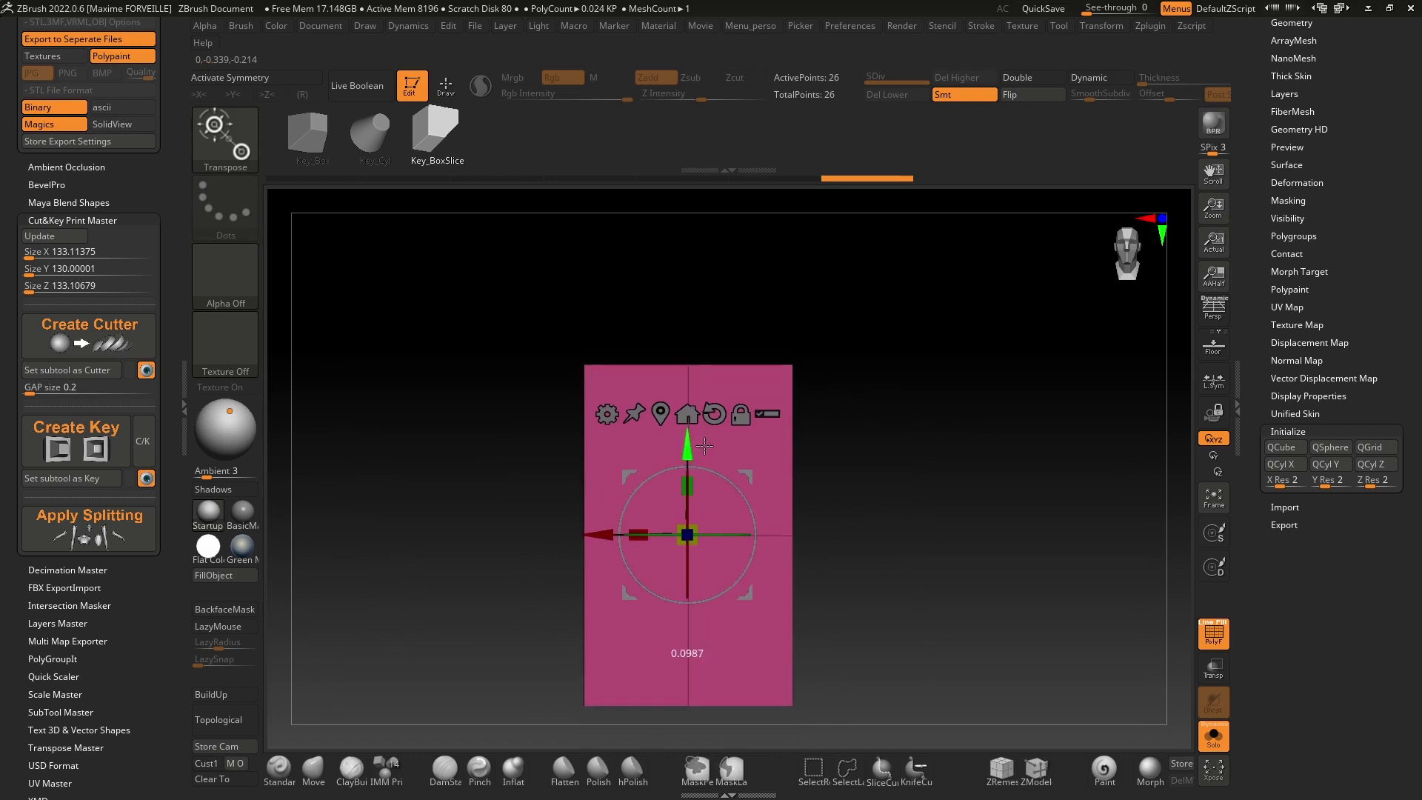
Step: Isolate the block's middle edge loop with a mask and move it down along Y close to the lower end
{"action": "left_click_drag", "start_coordinate": [906, 494], "coordinate": [502, 586], "text": "ctrl"}
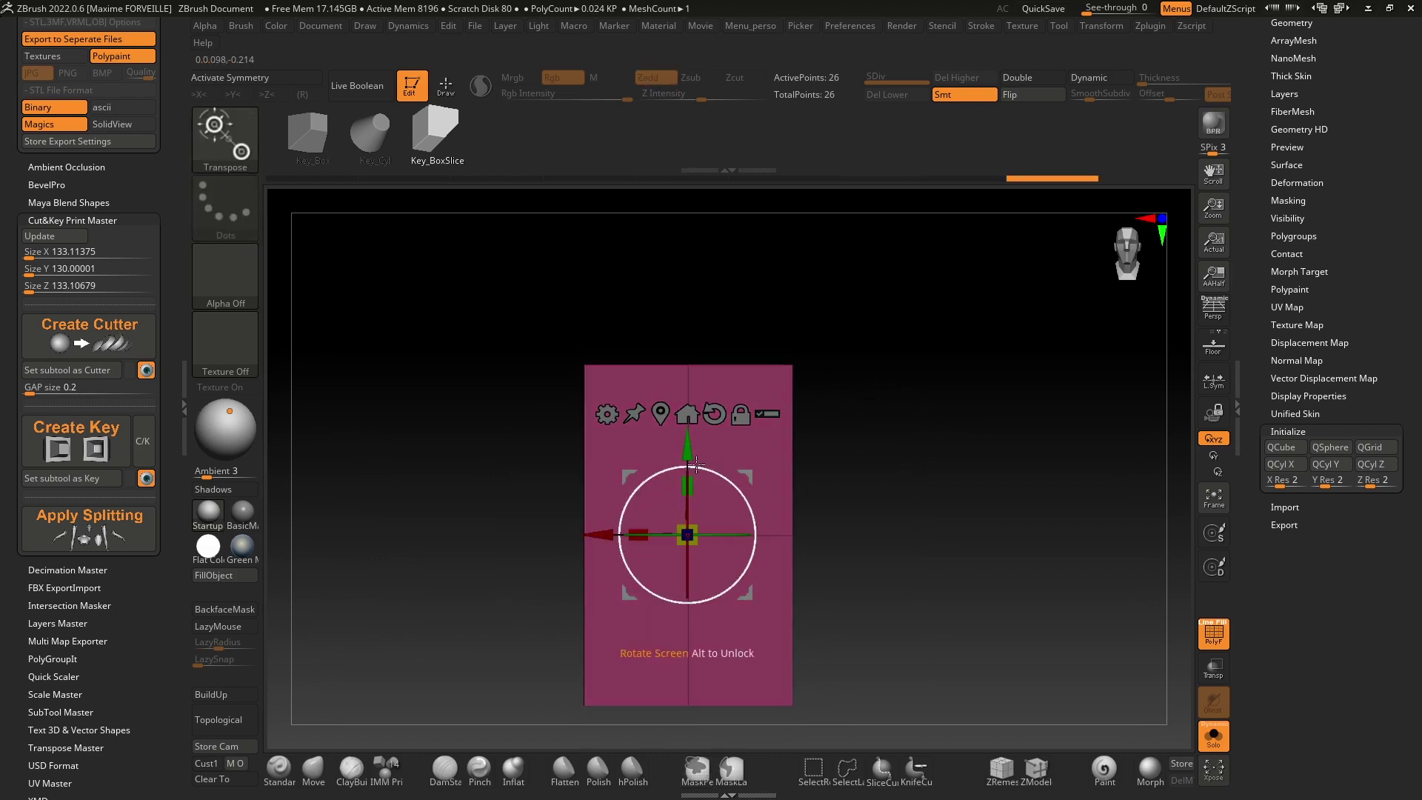
{"action": "left_click_drag", "start_coordinate": [689, 454], "coordinate": [689, 537]}
{"action": "mouse_move", "coordinate": [880, 555]}
{"action": "left_mouse_down", "text": "alt"}
{"action": "mouse_move", "coordinate": [924, 444]}
{"action": "mouse_move", "coordinate": [919, 463]}
{"action": "mouse_move", "coordinate": [901, 432]}
{"action": "mouse_move", "coordinate": [907, 352]}
{"action": "left_mouse_up", "text": "alt"}
{"action": "key", "text": "q"}
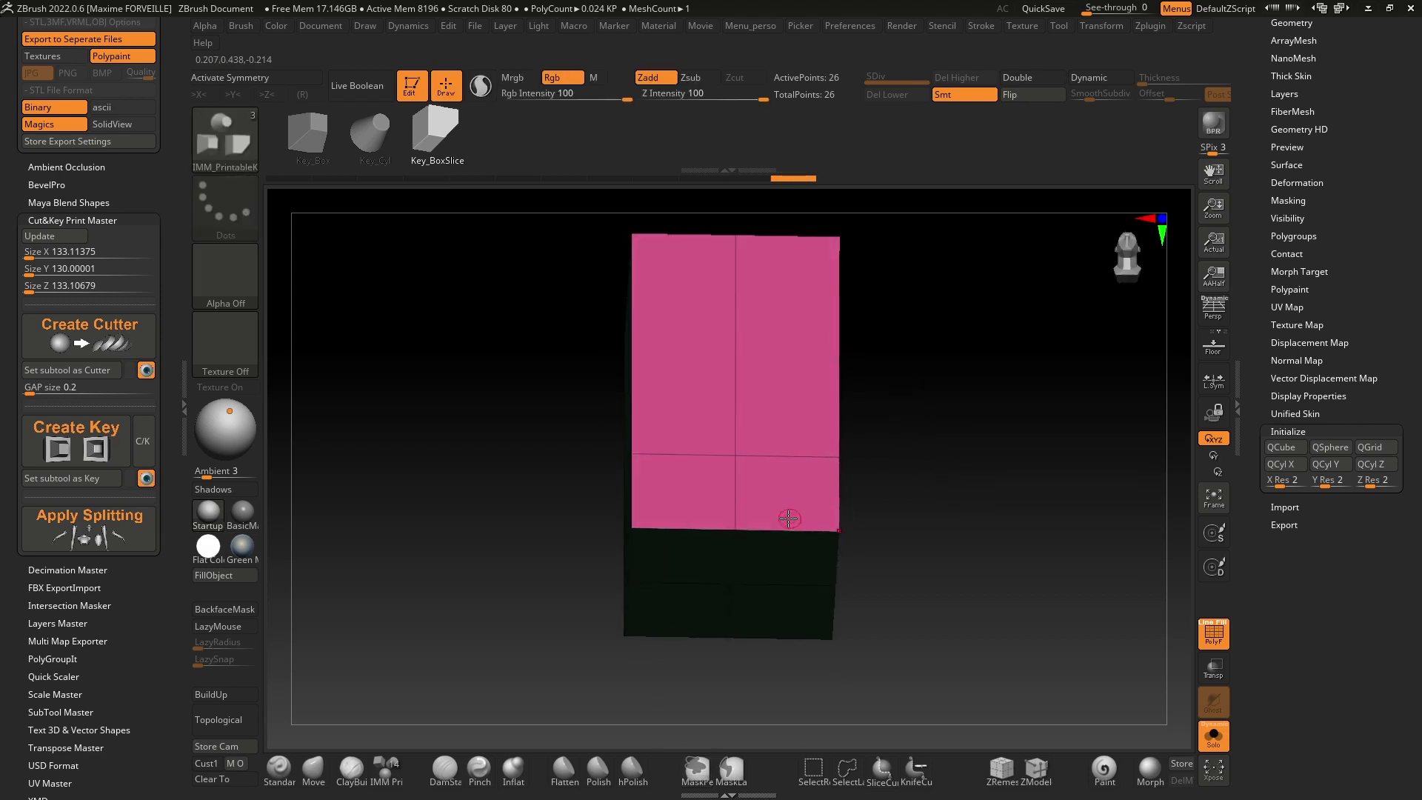
Step: Cut a notch through the block's full depth at one lower corner using ZModeler QMesh on a single polygon
{"action": "left_click", "coordinate": [1030, 772]}
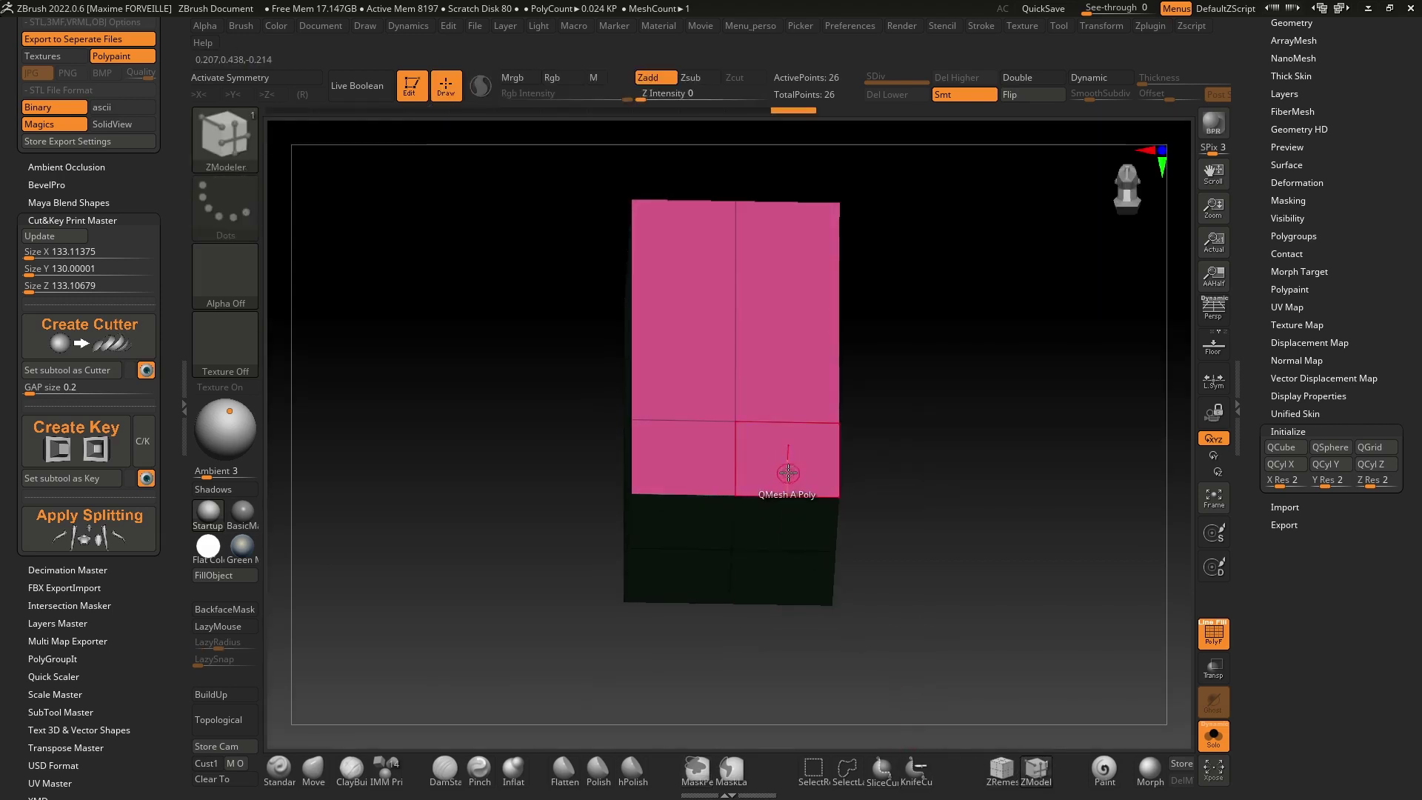
{"action": "left_click_drag", "start_coordinate": [787, 473], "coordinate": [783, 509]}
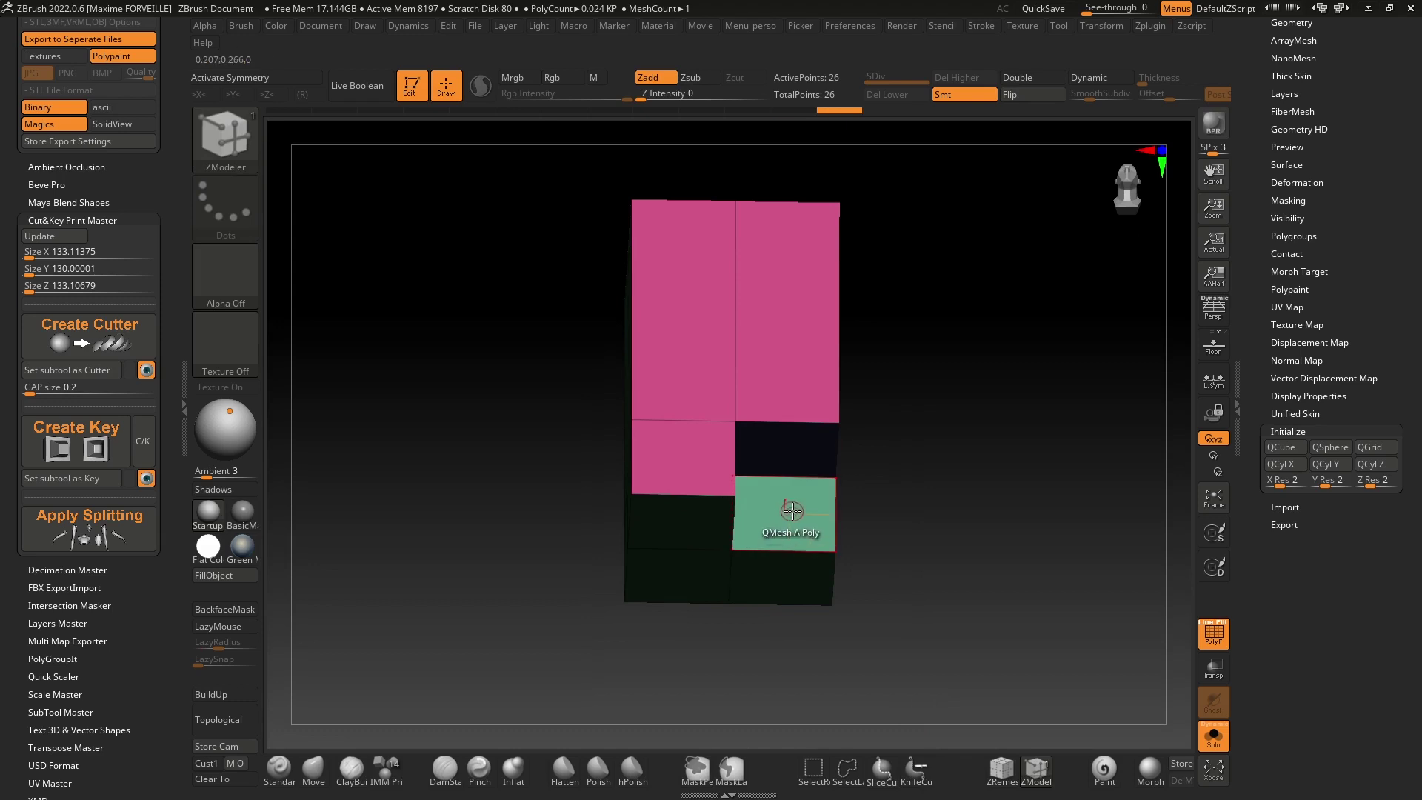
{"action": "left_click_drag", "start_coordinate": [932, 523], "coordinate": [905, 496]}
{"action": "left_click_drag", "start_coordinate": [787, 514], "coordinate": [799, 566]}
{"action": "right_click_drag", "start_coordinate": [817, 547], "coordinate": [870, 471]}
{"action": "left_click_drag", "start_coordinate": [870, 472], "coordinate": [862, 481]}
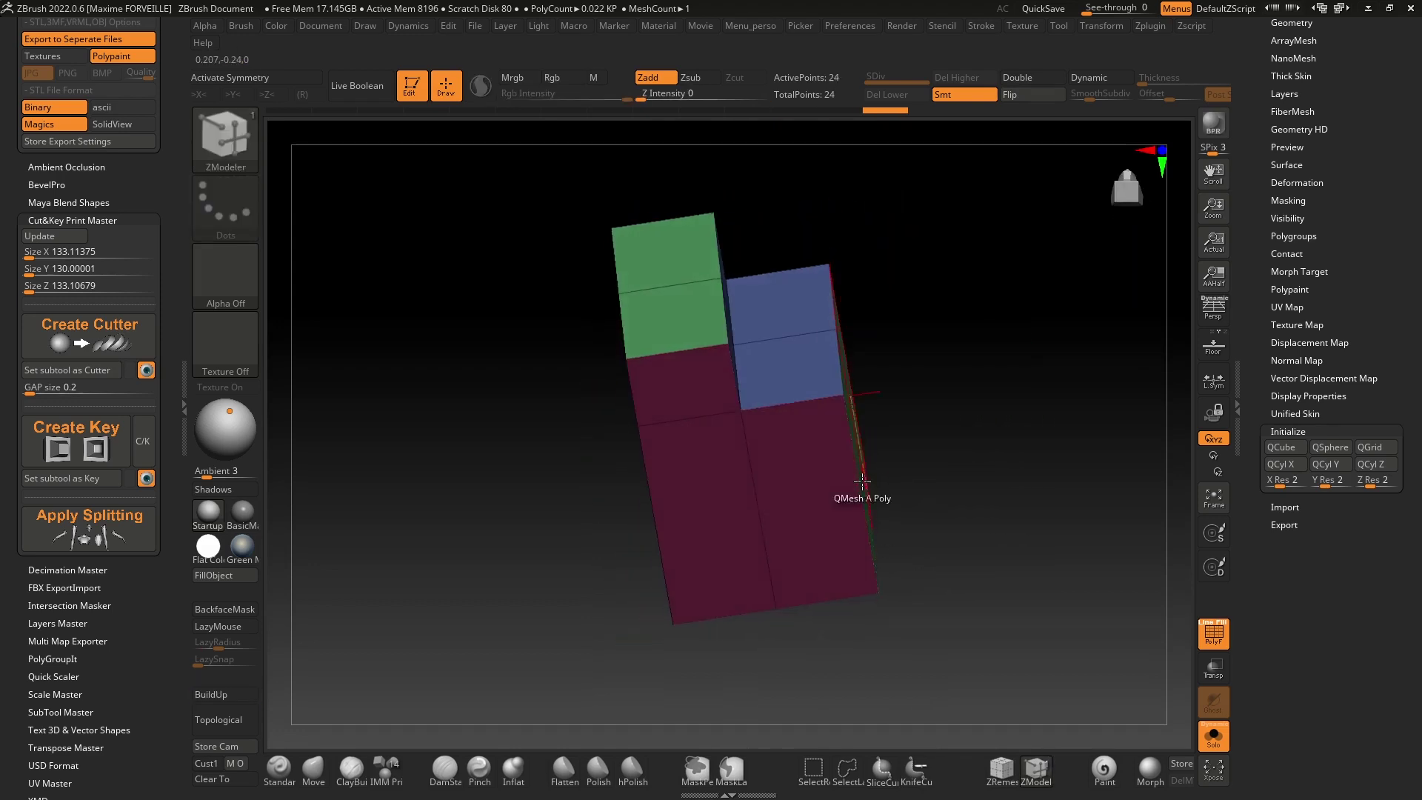
Step: Mark the four polygons of the block's large end face and assign them one polygroup with ZModeler's PolyGroup action
{"action": "key", "text": "space"}
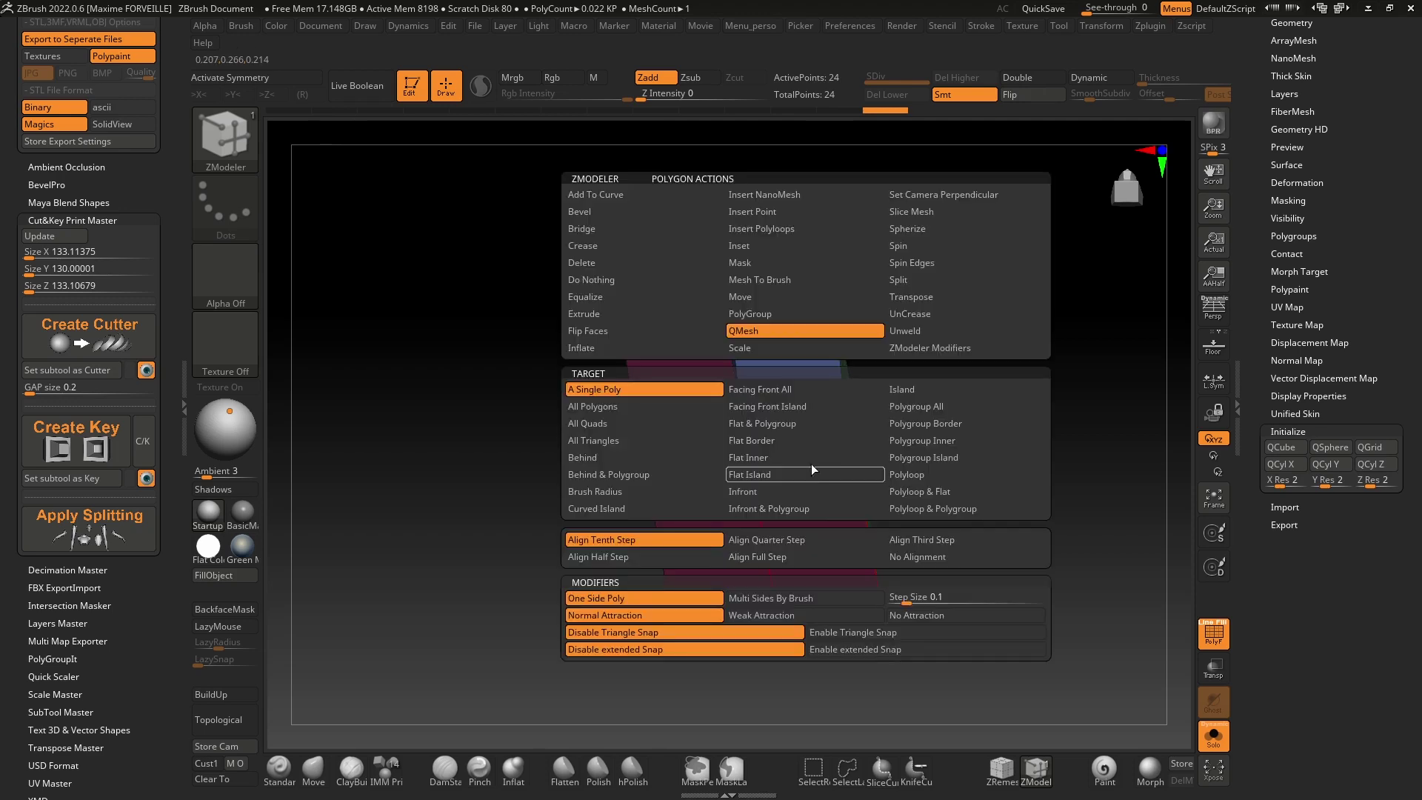
{"action": "left_click", "coordinate": [674, 407]}
{"action": "left_click_drag", "start_coordinate": [1055, 237], "coordinate": [659, 416]}
{"action": "right_click_drag", "start_coordinate": [659, 417], "coordinate": [748, 396]}
{"action": "left_click_drag", "start_coordinate": [783, 355], "coordinate": [750, 414]}
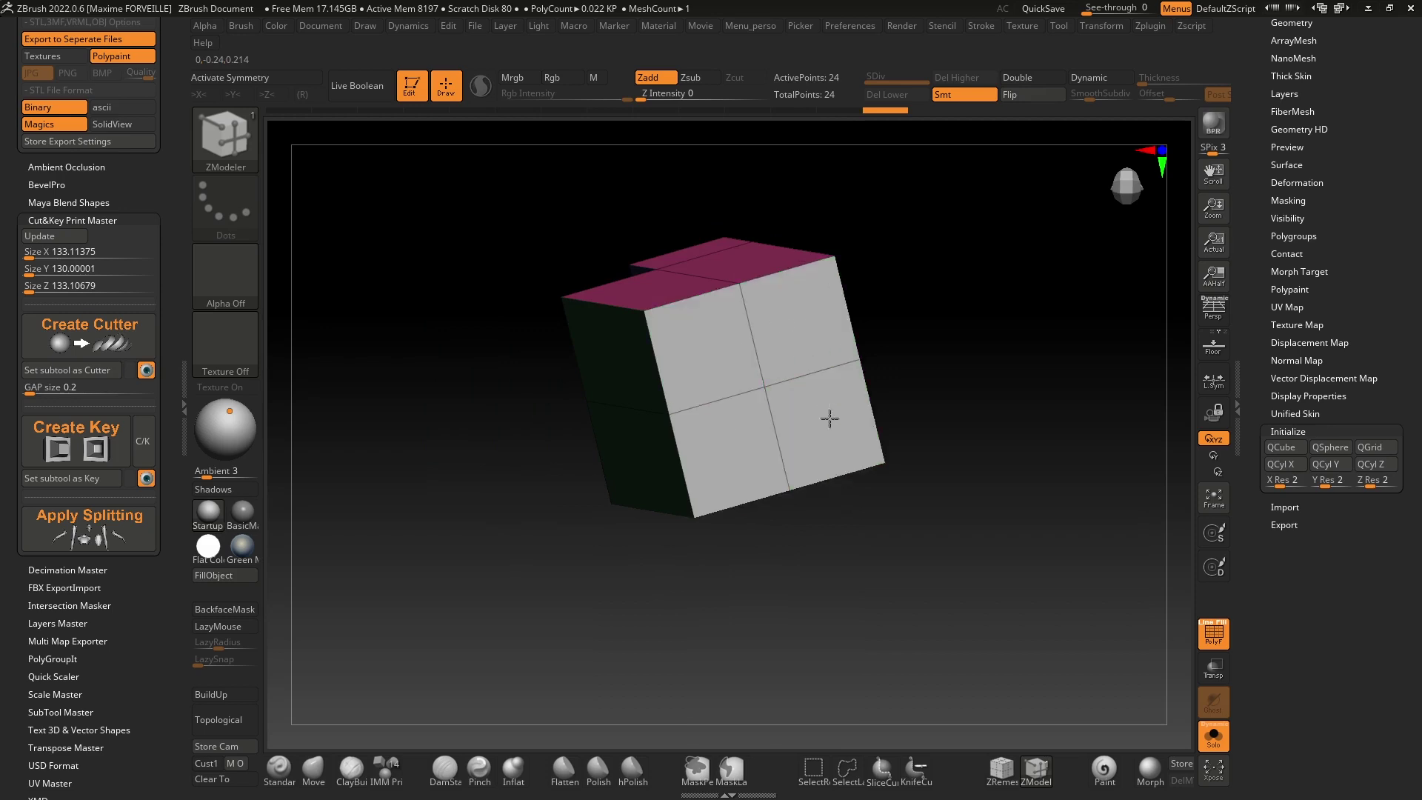
{"action": "key", "text": "space"}
{"action": "left_click", "coordinate": [777, 314]}
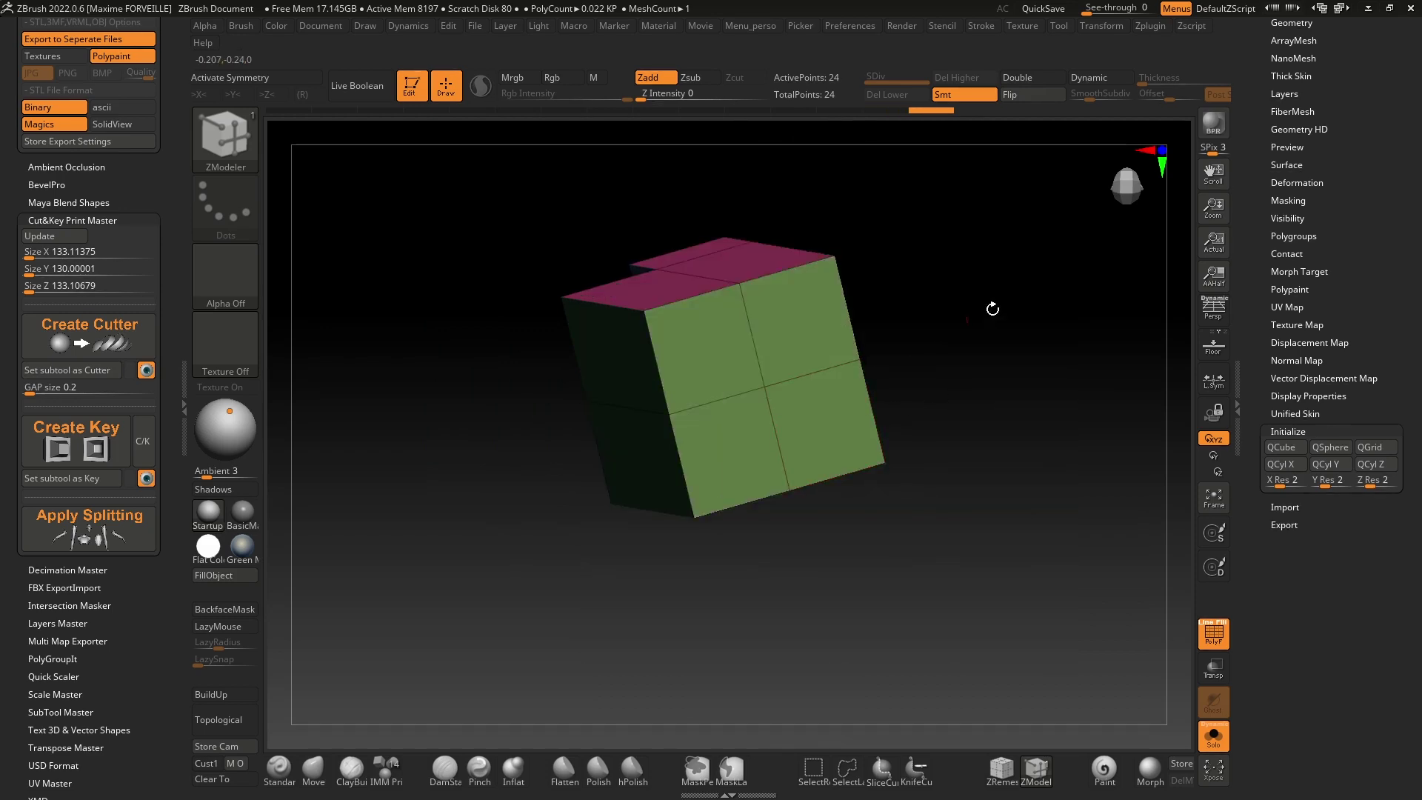
Step: Mark the two narrow end-face polygons beside the notch and assign them a polygroup
{"action": "right_click_drag", "start_coordinate": [994, 309], "coordinate": [778, 400]}
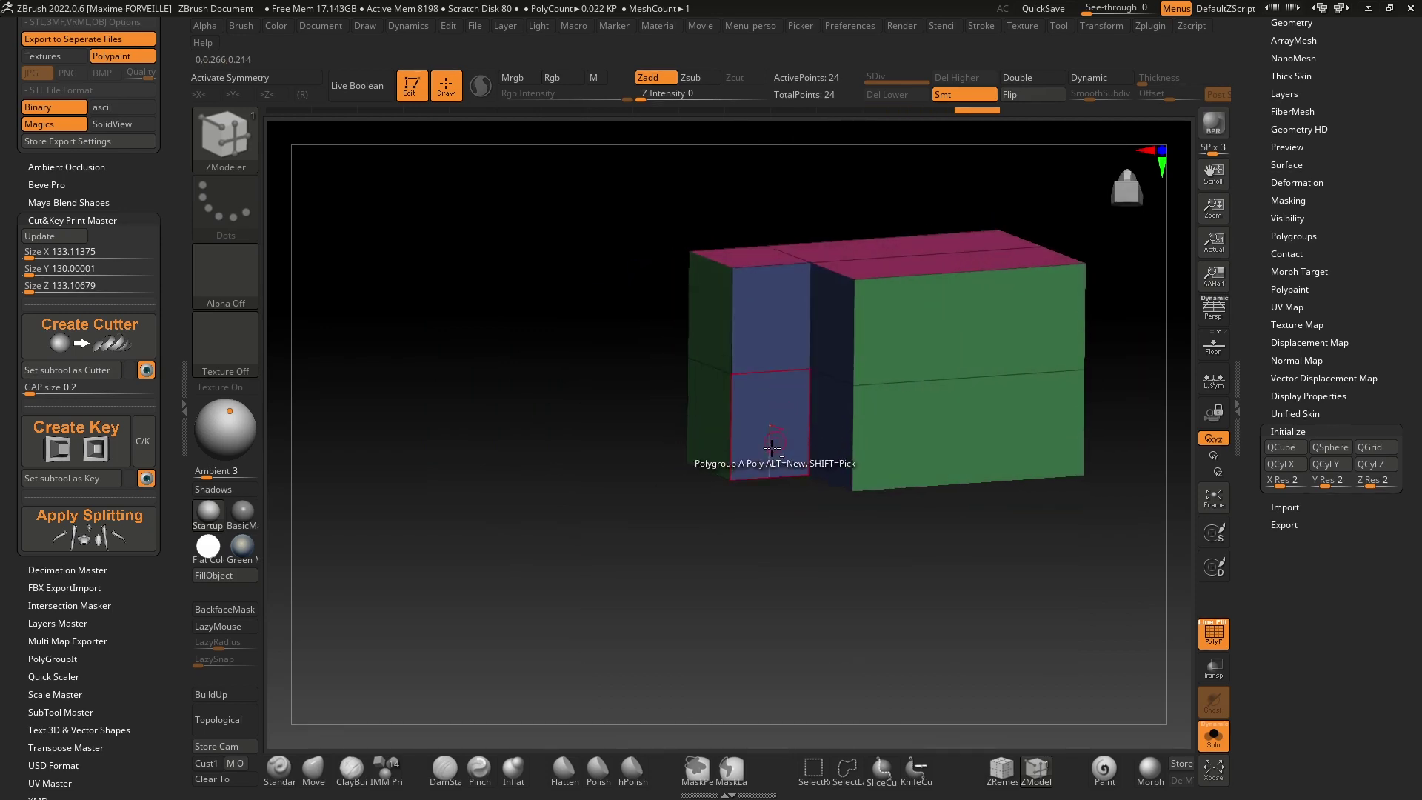
{"action": "left_click_drag", "start_coordinate": [771, 438], "coordinate": [787, 345], "text": "alt"}
{"action": "left_click", "coordinate": [781, 344]}
Step: Crease the block's polygroup borders and bevel the creased edges with a width of 0.00746 and resolution 1
{"action": "right_click_drag", "start_coordinate": [993, 311], "coordinate": [1095, 246]}
{"action": "mouse_move", "coordinate": [1095, 246]}
{"action": "left_mouse_down"}
{"action": "mouse_move", "coordinate": [930, 330]}
{"action": "mouse_move", "coordinate": [884, 431]}
{"action": "mouse_move", "coordinate": [918, 245]}
{"action": "mouse_move", "coordinate": [1076, 359]}
{"action": "mouse_move", "coordinate": [1081, 276]}
{"action": "left_mouse_up"}
{"action": "right_click_drag", "start_coordinate": [1081, 276], "coordinate": [1089, 263], "text": "ctrl"}
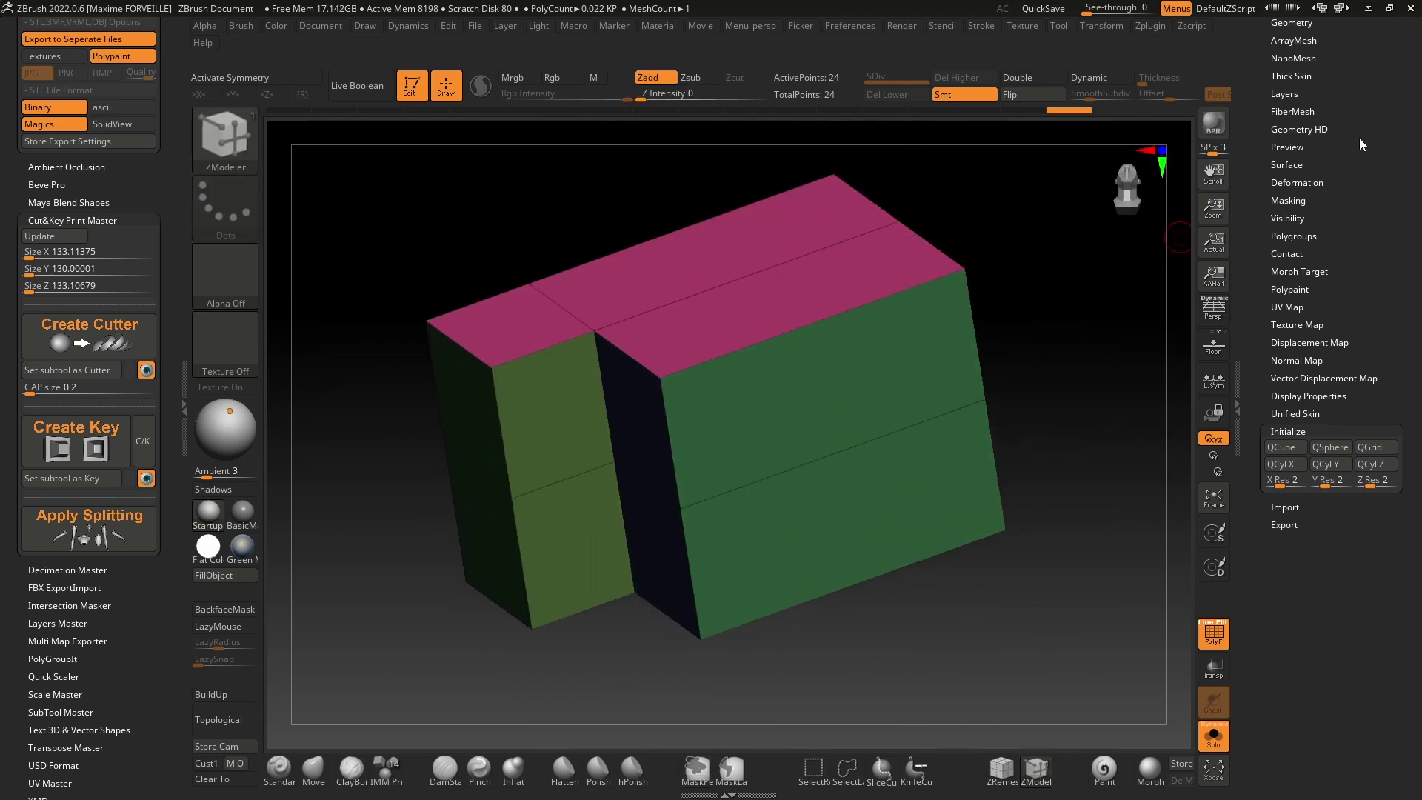
{"action": "left_click_drag", "start_coordinate": [1359, 139], "coordinate": [1355, 308]}
{"action": "left_click", "coordinate": [1304, 191]}
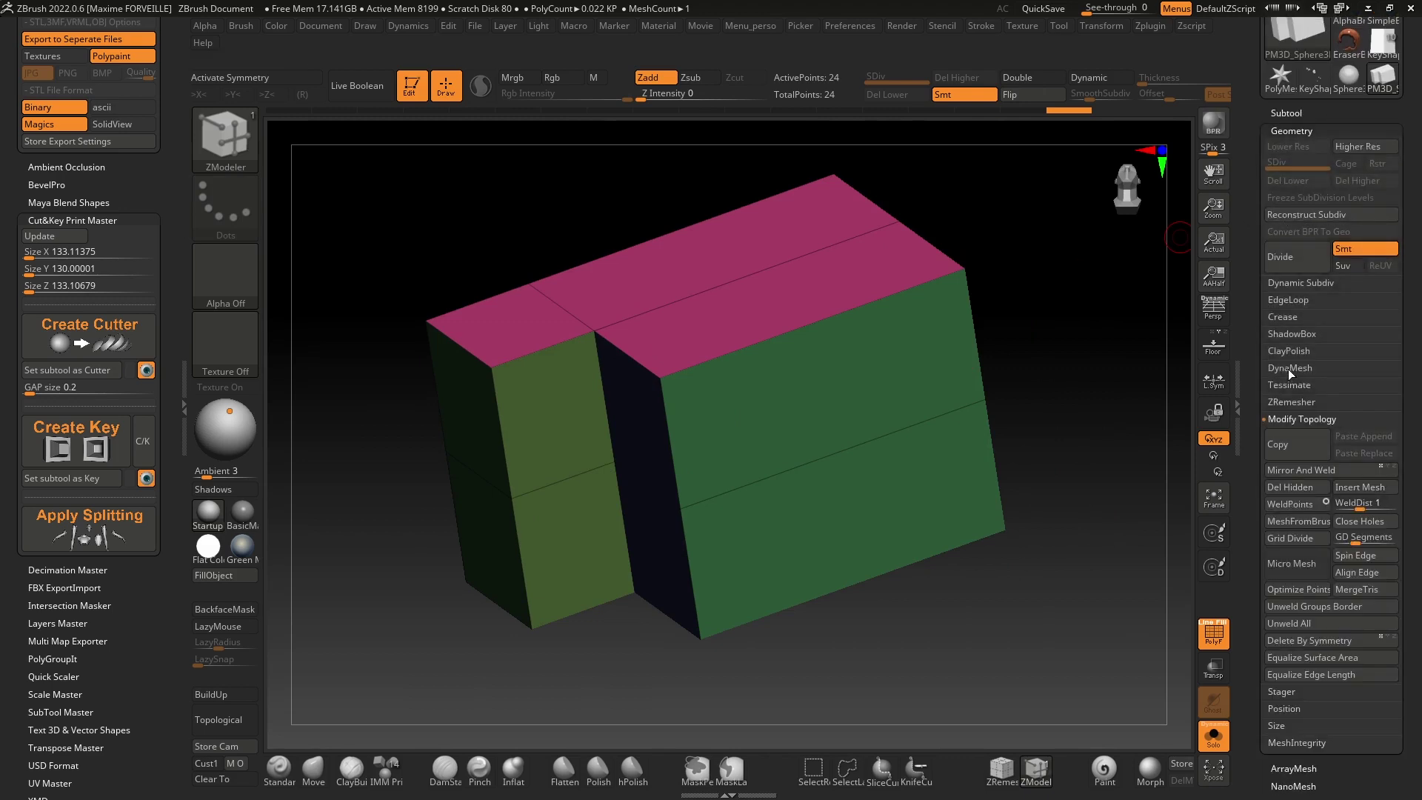
{"action": "left_click", "coordinate": [1290, 319]}
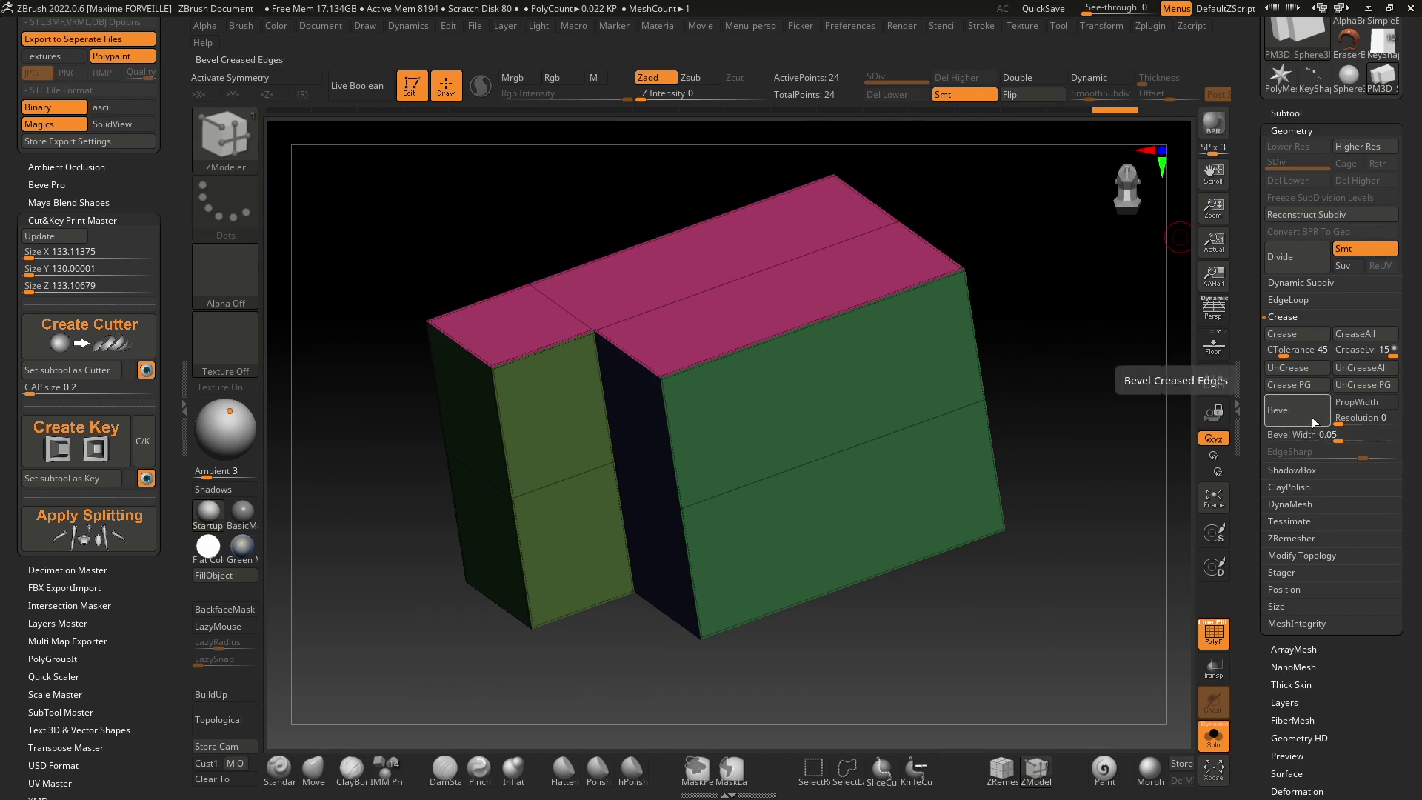
{"action": "left_click", "coordinate": [1287, 410]}
{"action": "left_click_drag", "start_coordinate": [1326, 438], "coordinate": [1311, 438]}
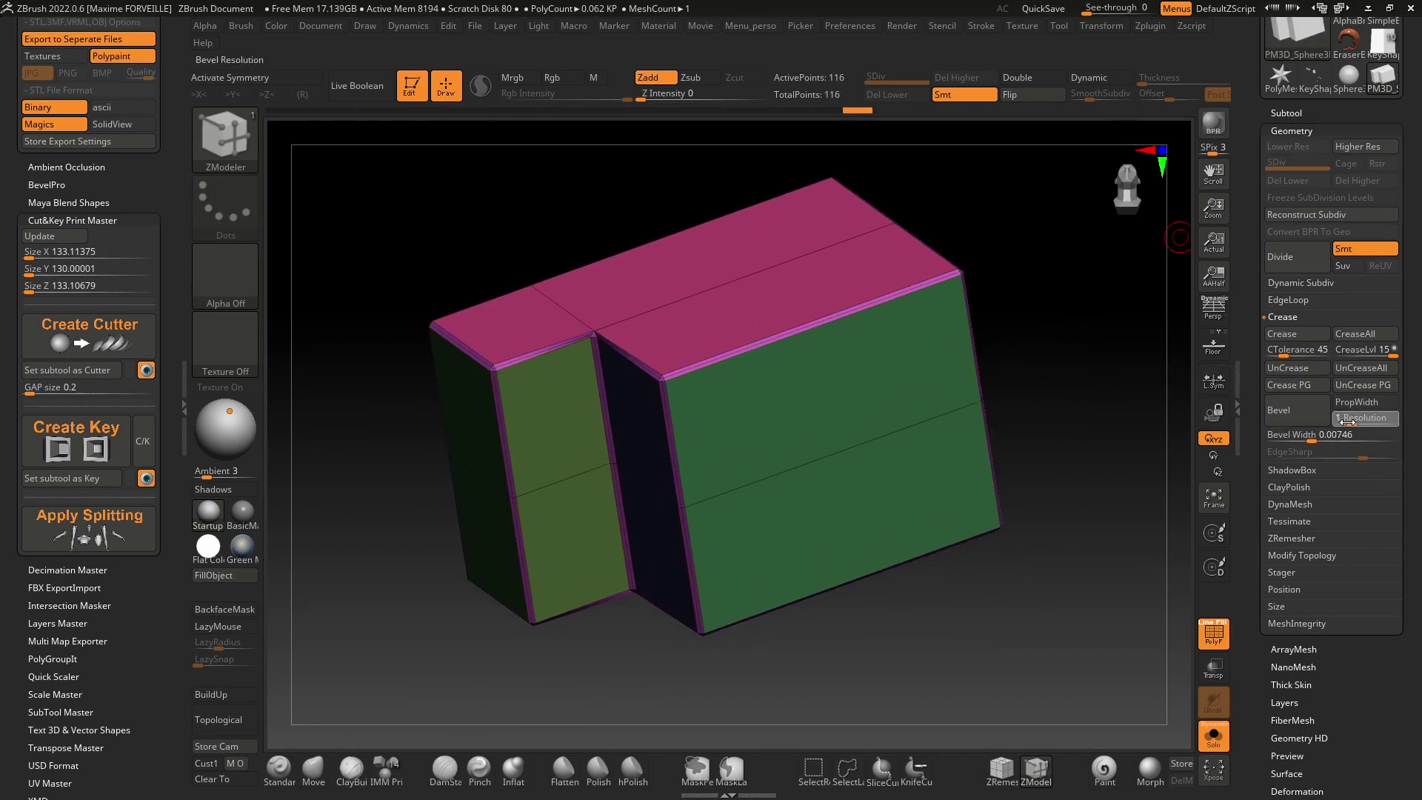
{"action": "right_click_drag", "start_coordinate": [627, 397], "coordinate": [700, 397], "text": "ctrl"}
{"action": "right_click_drag", "start_coordinate": [700, 397], "coordinate": [1088, 349]}
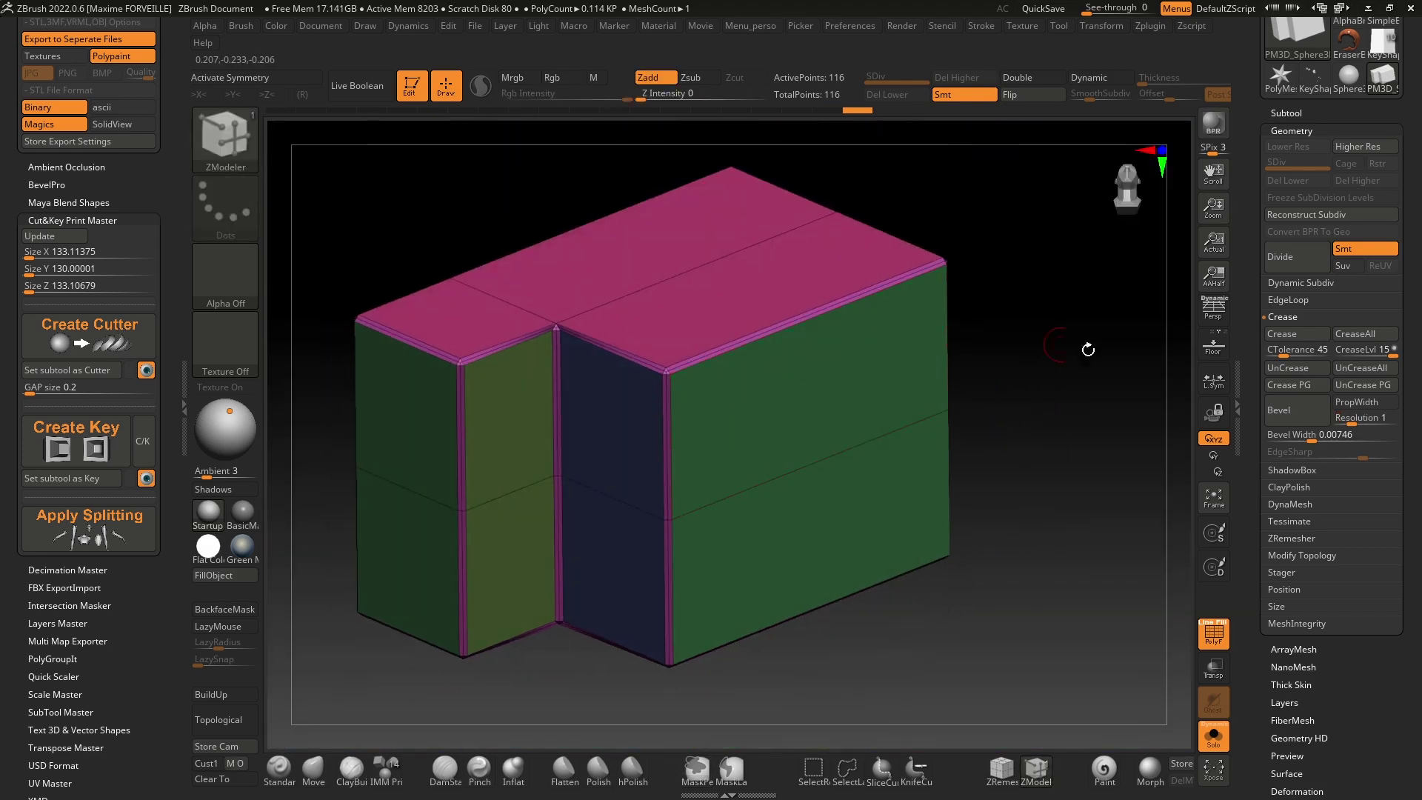
Step: Hide and delete the block's lower end cap to leave it open, and turn on Double display for the mesh
{"action": "right_click_drag", "start_coordinate": [1111, 407], "coordinate": [996, 290], "text": "shift"}
{"action": "left_click_drag", "start_coordinate": [1029, 549], "coordinate": [517, 465], "text": "ctrl+alt+shift"}
{"action": "right_click_drag", "start_coordinate": [644, 435], "coordinate": [770, 403]}
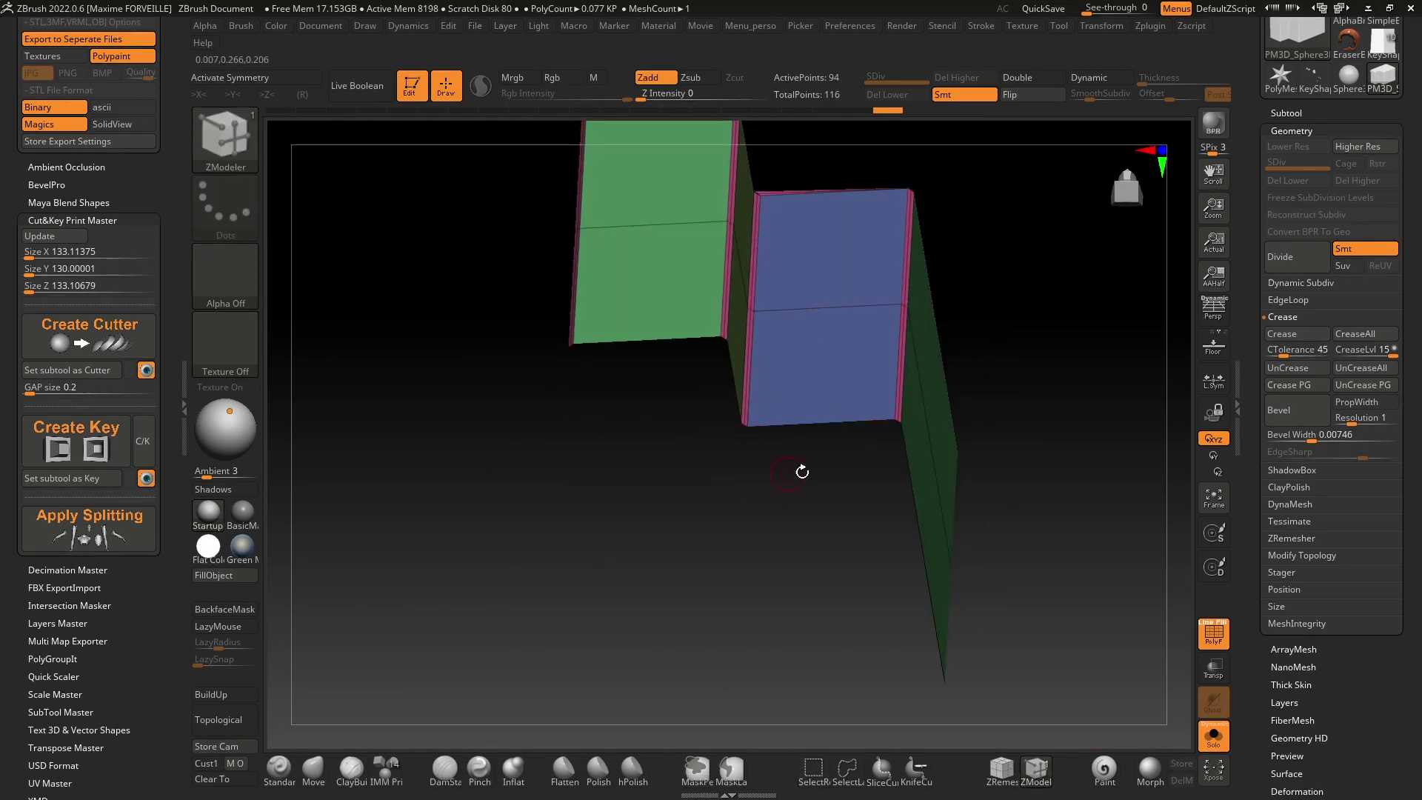
{"action": "right_click_drag", "start_coordinate": [802, 472], "coordinate": [942, 136]}
{"action": "left_click", "coordinate": [1026, 85]}
Step: Insert a single edge loop around the block close to its open end with ZModeler's edge Insert action
{"action": "right_click_drag", "start_coordinate": [969, 185], "coordinate": [967, 317]}
{"action": "key", "text": "space"}
{"action": "left_click", "coordinate": [1059, 432]}
{"action": "right_click_drag", "start_coordinate": [686, 493], "coordinate": [747, 555], "text": "ctrl"}
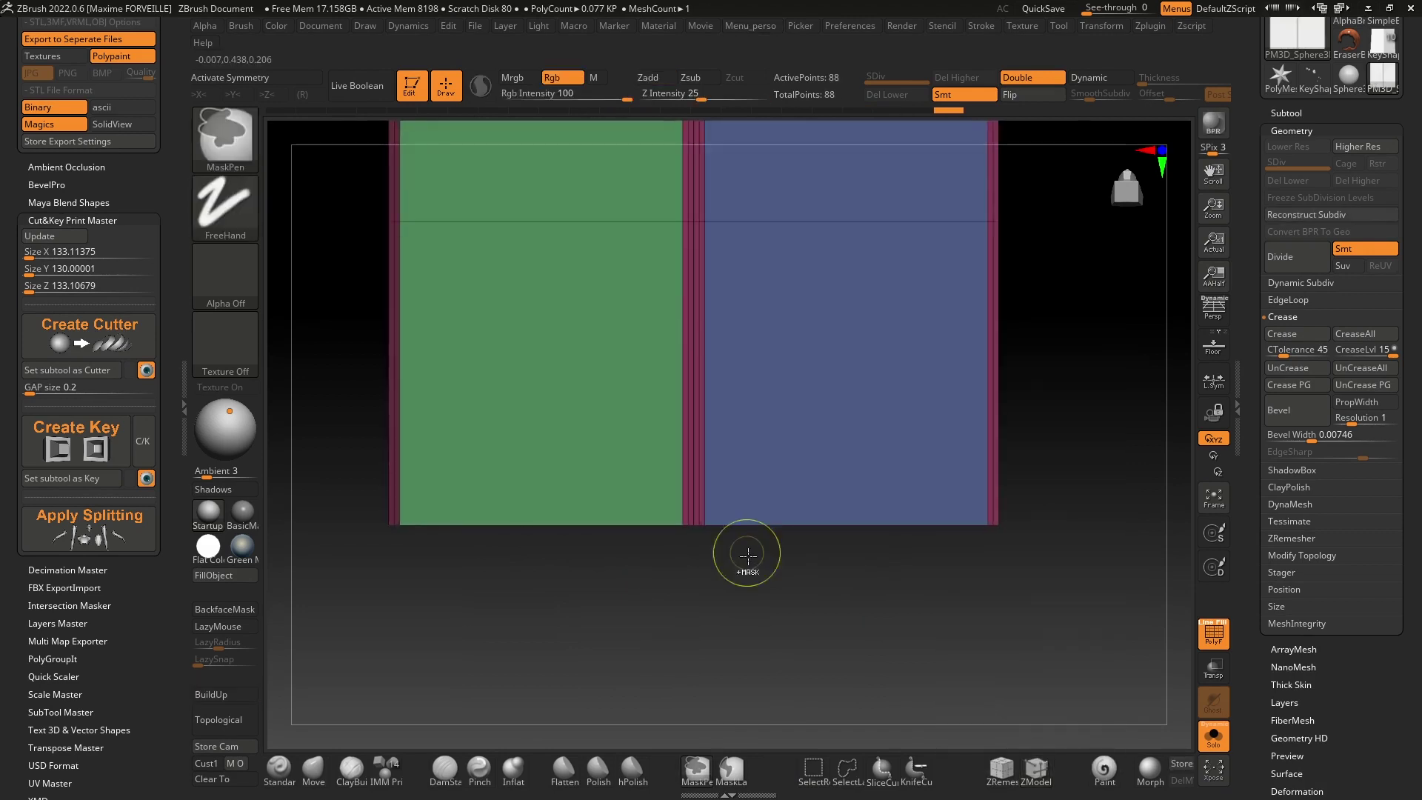
{"action": "right_click_drag", "start_coordinate": [662, 462], "coordinate": [777, 375], "text": "alt"}
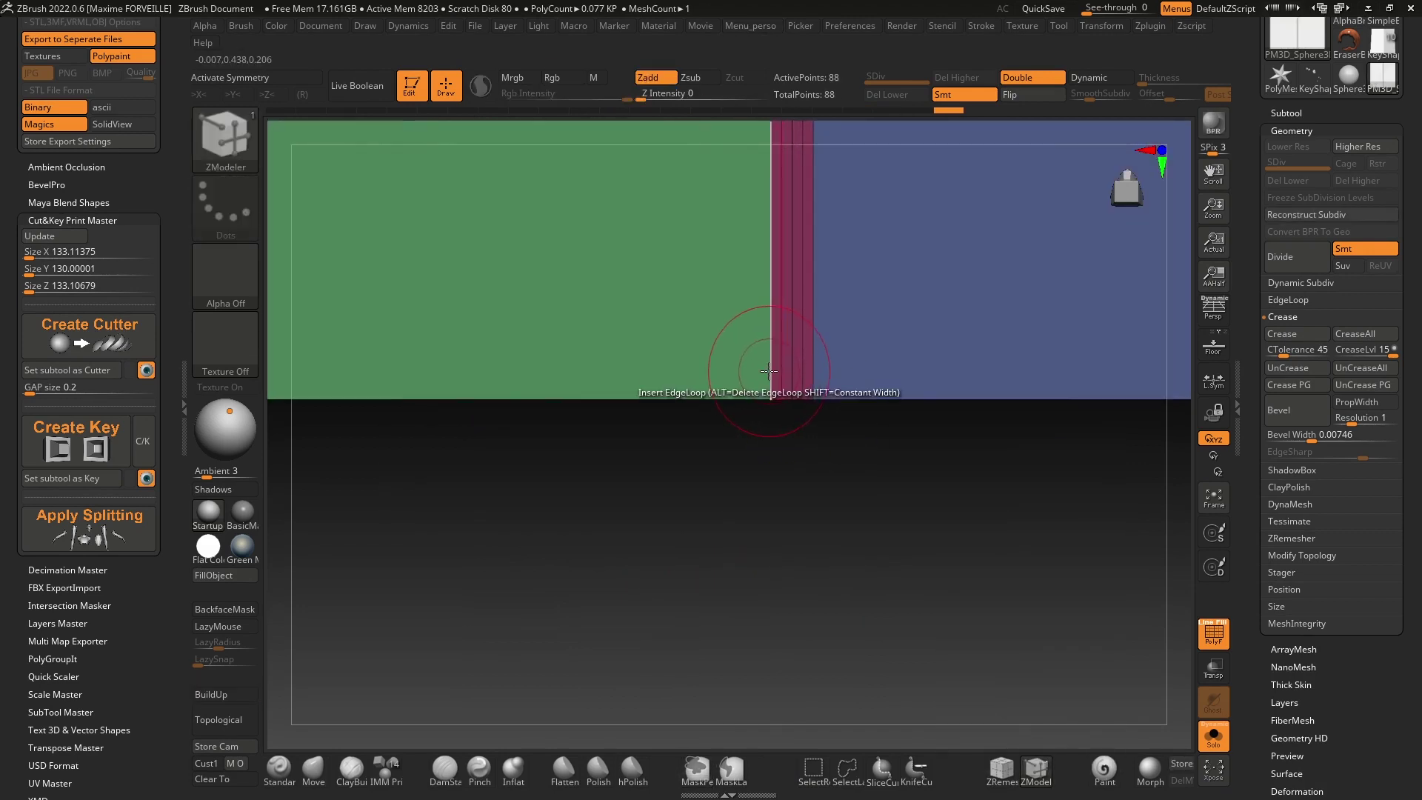
{"action": "left_click", "coordinate": [771, 370]}
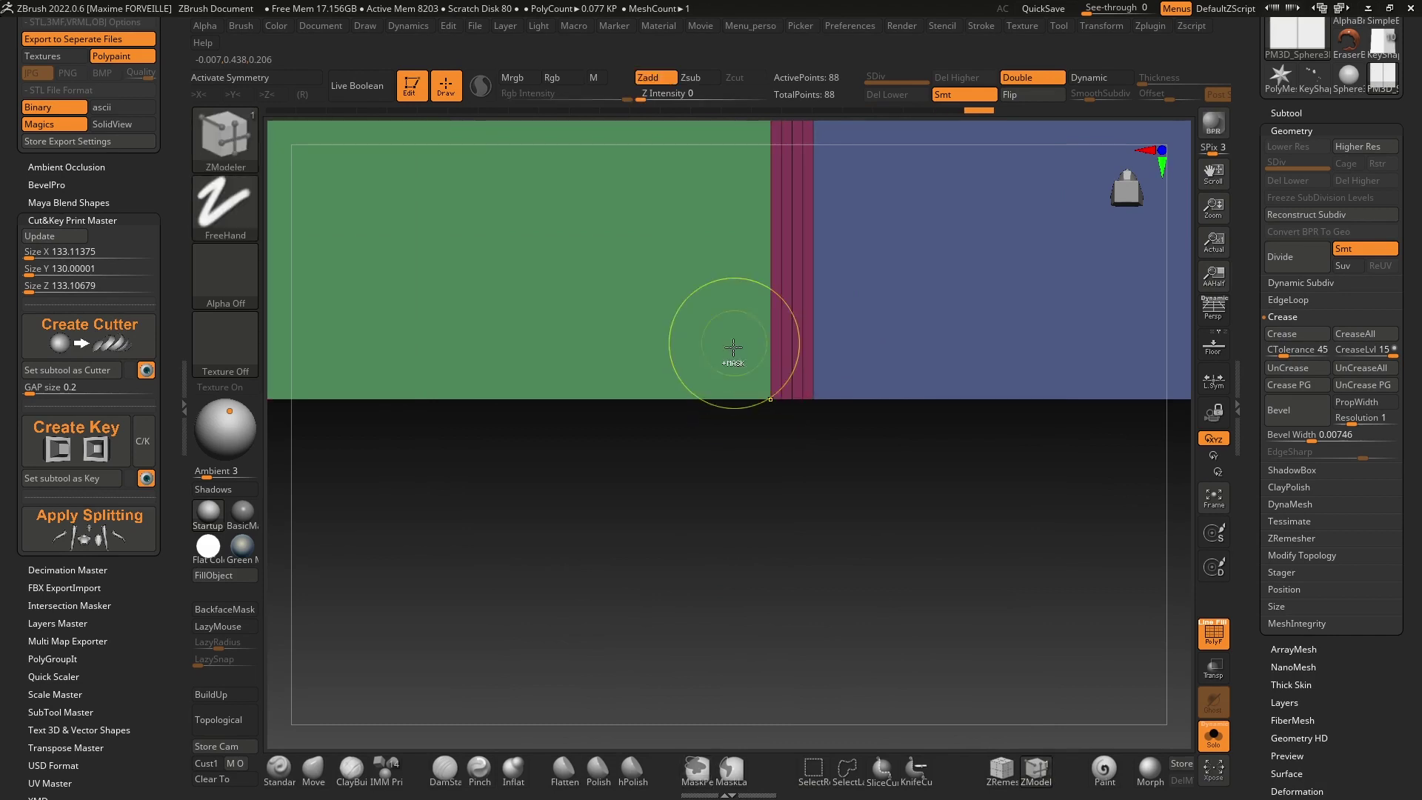
{"action": "right_click_drag", "start_coordinate": [733, 348], "coordinate": [857, 350], "text": "ctrl"}
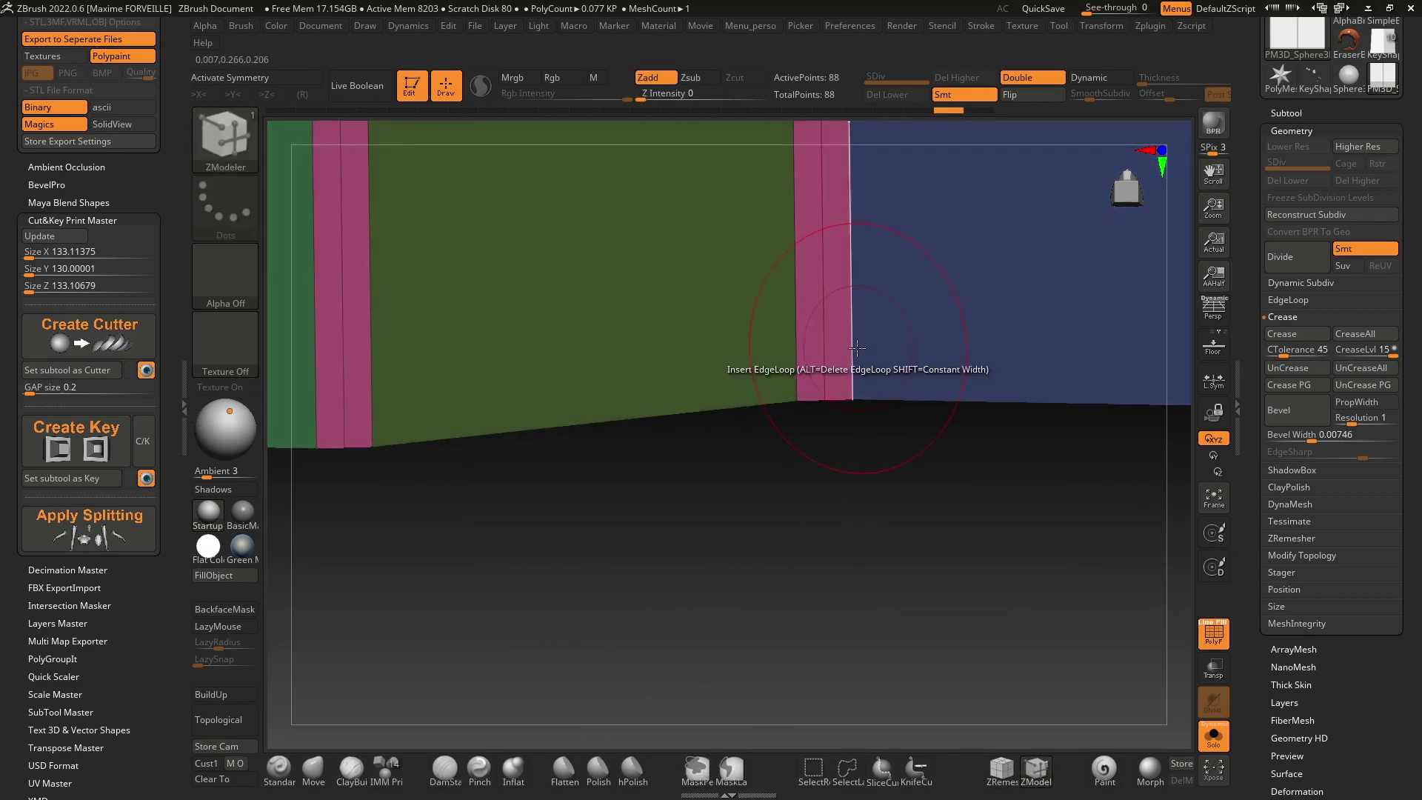
{"action": "left_click", "coordinate": [857, 359]}
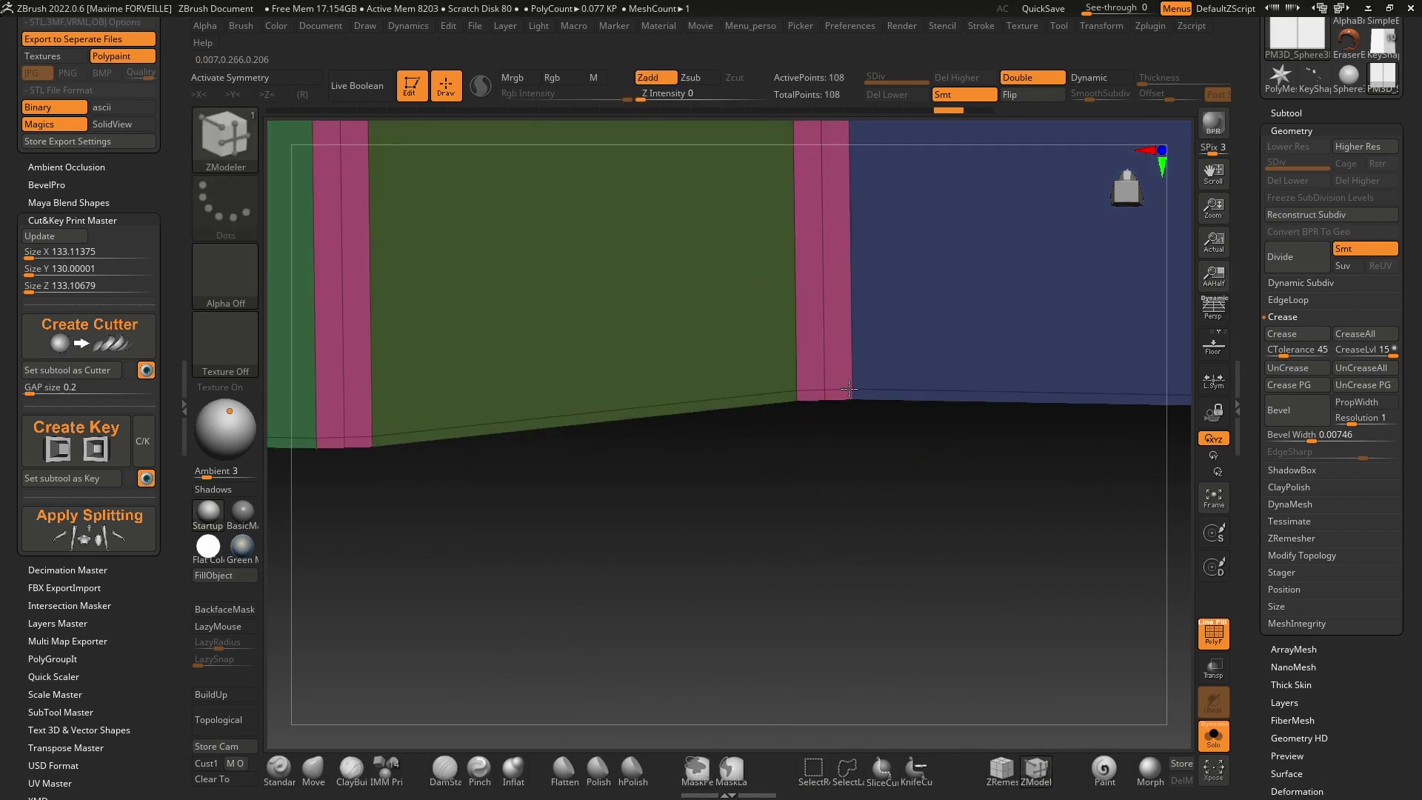
{"action": "right_click_drag", "start_coordinate": [754, 481], "coordinate": [677, 412], "text": "shift"}
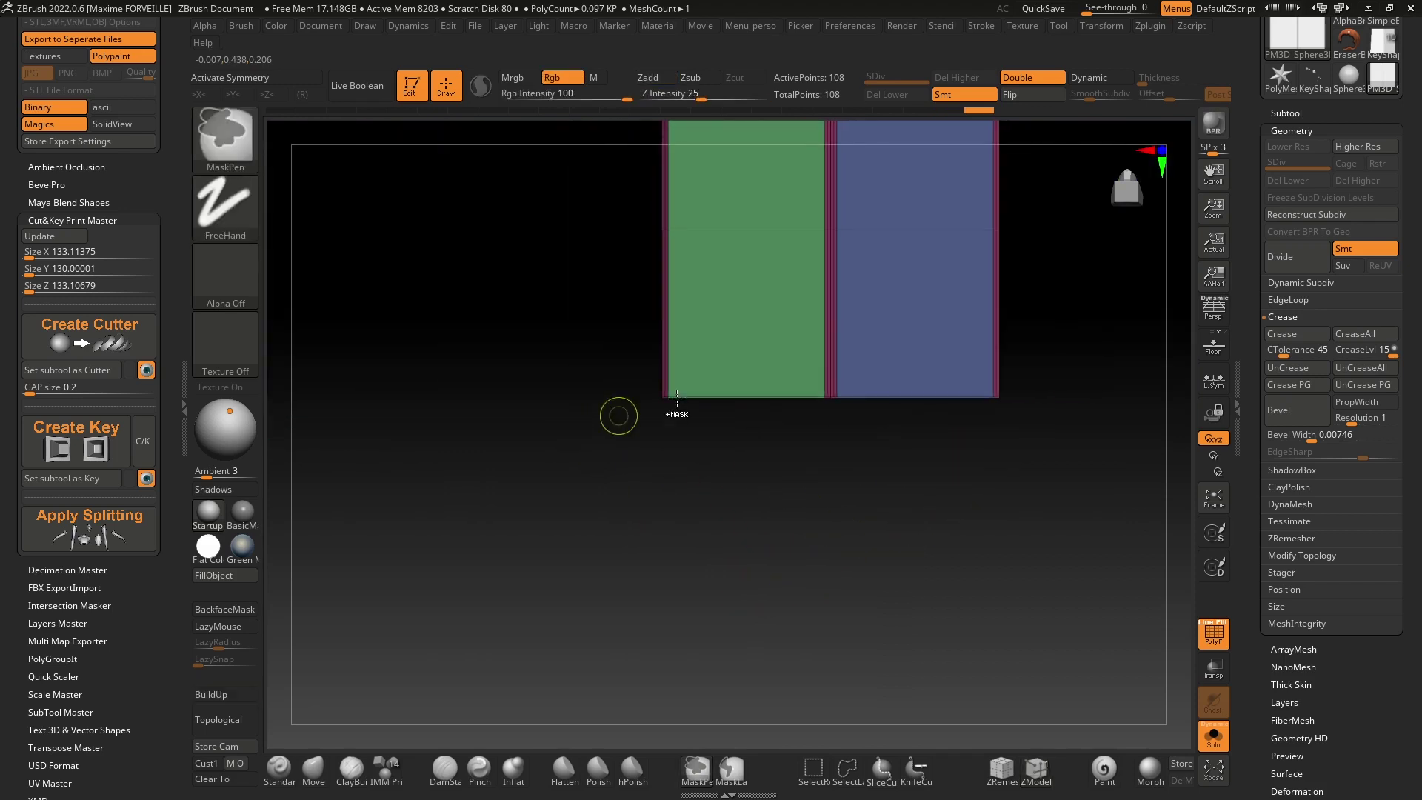
Step: Check the open key mesh and its notched end face from several sides, and activate the Move brush
{"action": "right_click_drag", "start_coordinate": [860, 280], "coordinate": [705, 508], "text": "alt"}
{"action": "right_click", "coordinate": [735, 462]}
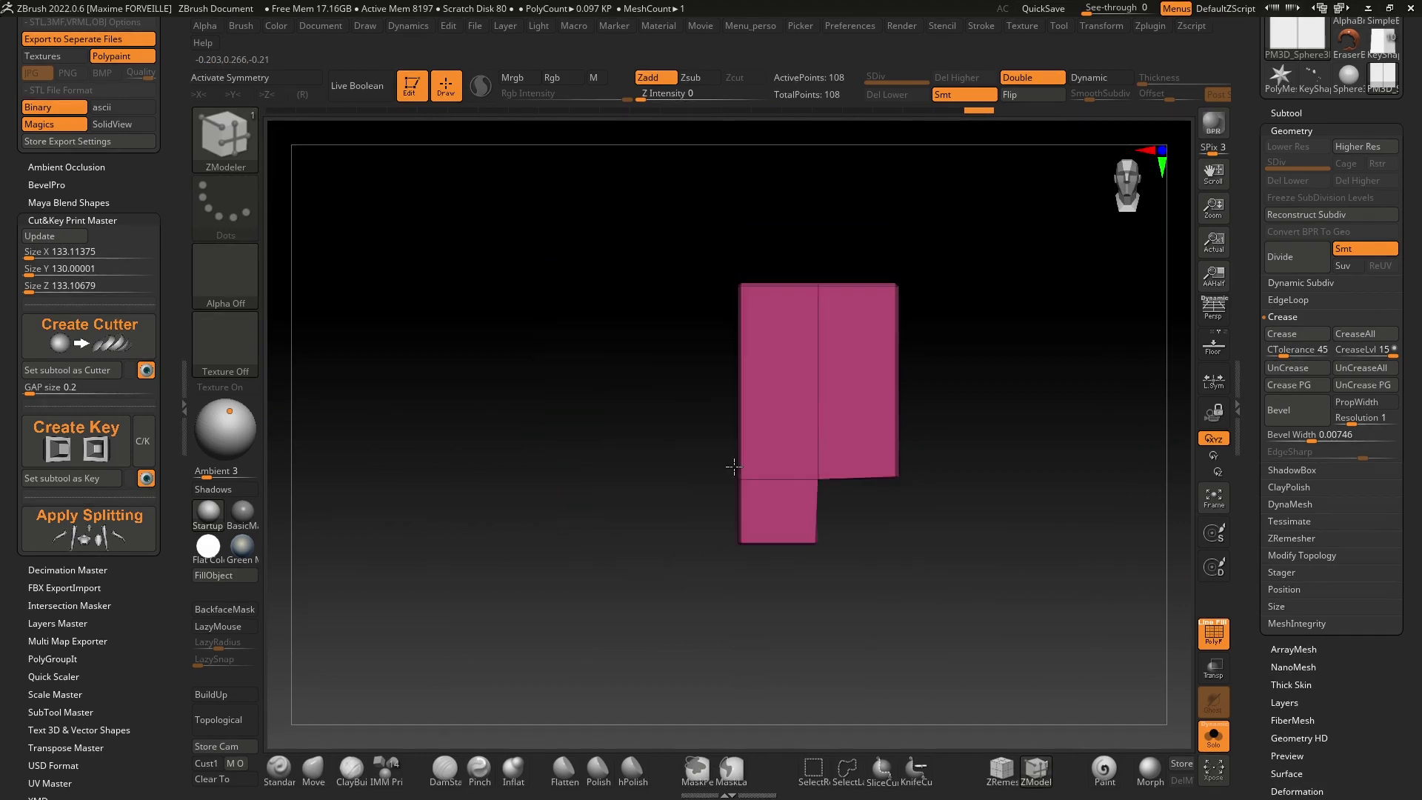
{"action": "right_click_drag", "start_coordinate": [973, 361], "coordinate": [686, 254], "text": "shift"}
{"action": "right_click_drag", "start_coordinate": [899, 281], "coordinate": [983, 394], "text": "alt"}
{"action": "right_click_drag", "start_coordinate": [982, 394], "coordinate": [810, 316]}
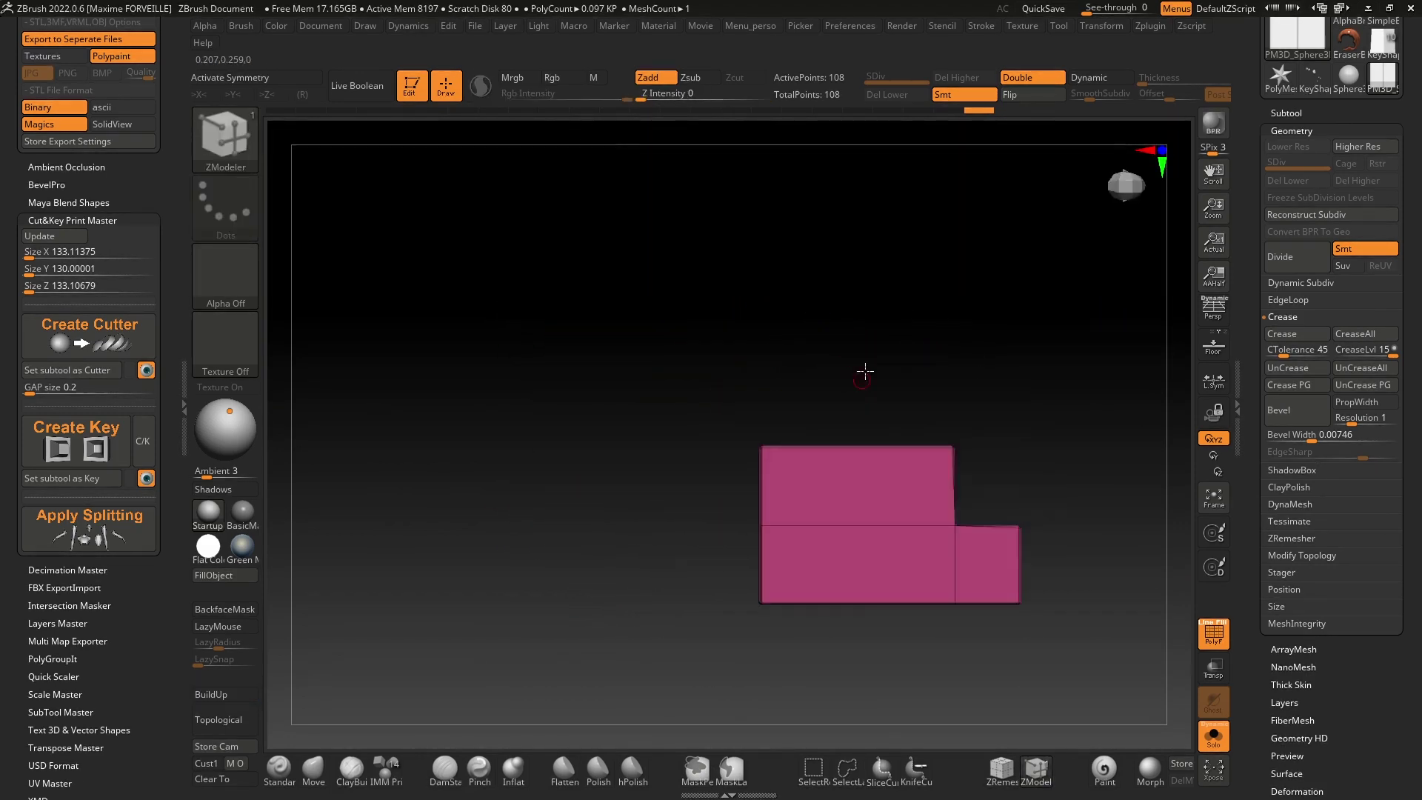
{"action": "right_click_drag", "start_coordinate": [865, 371], "coordinate": [754, 240], "text": "alt"}
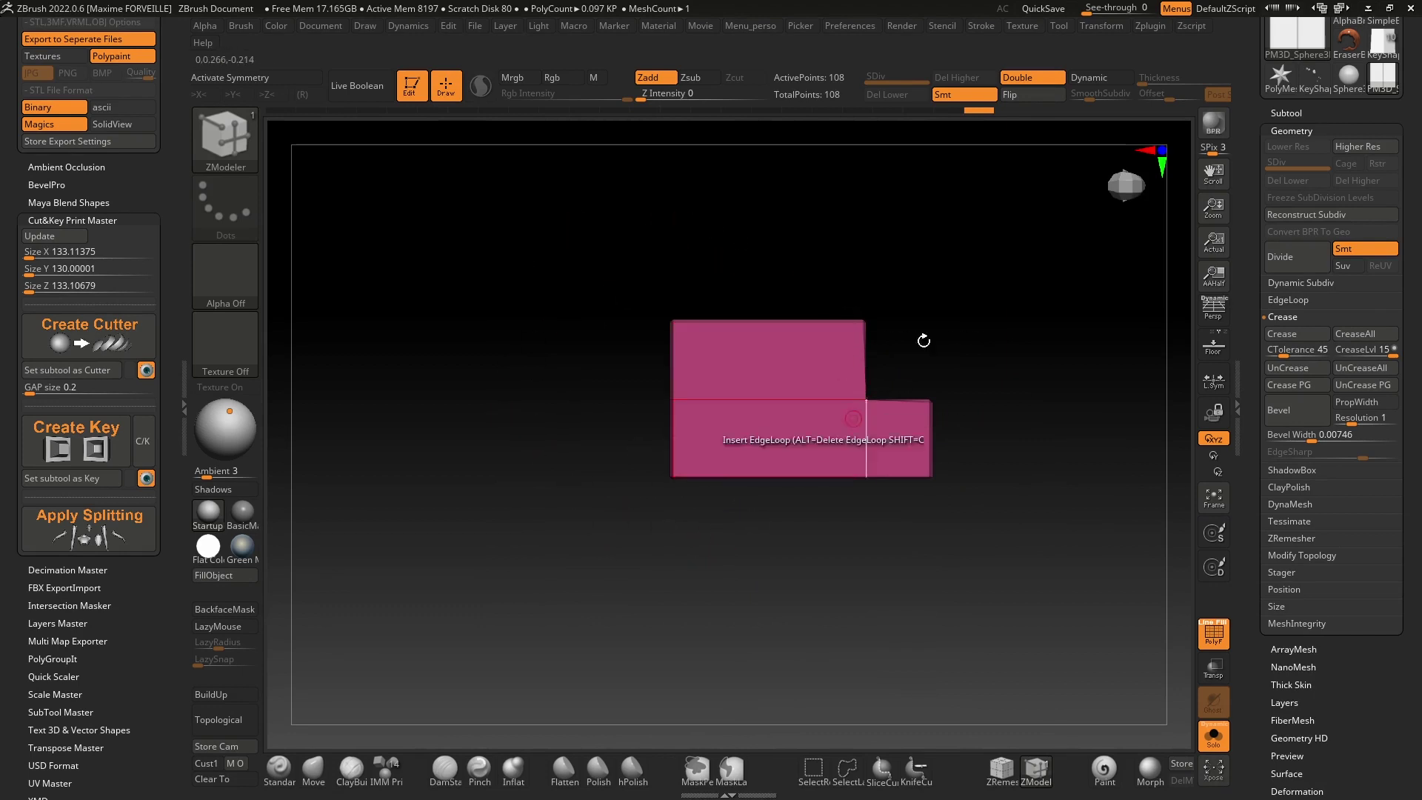
{"action": "right_click_drag", "start_coordinate": [695, 305], "coordinate": [842, 270]}
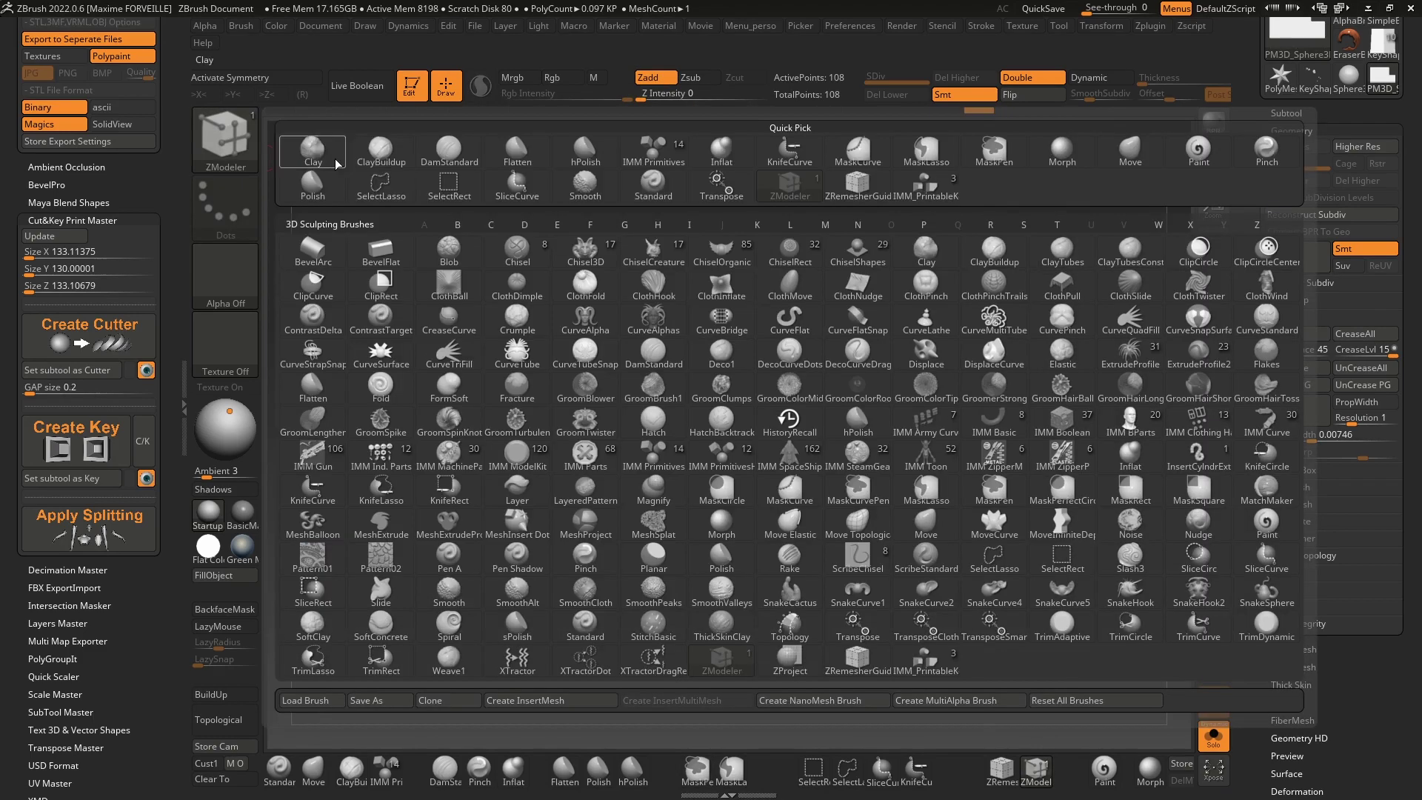
{"action": "key", "text": "m"}
{"action": "key", "text": "v"}
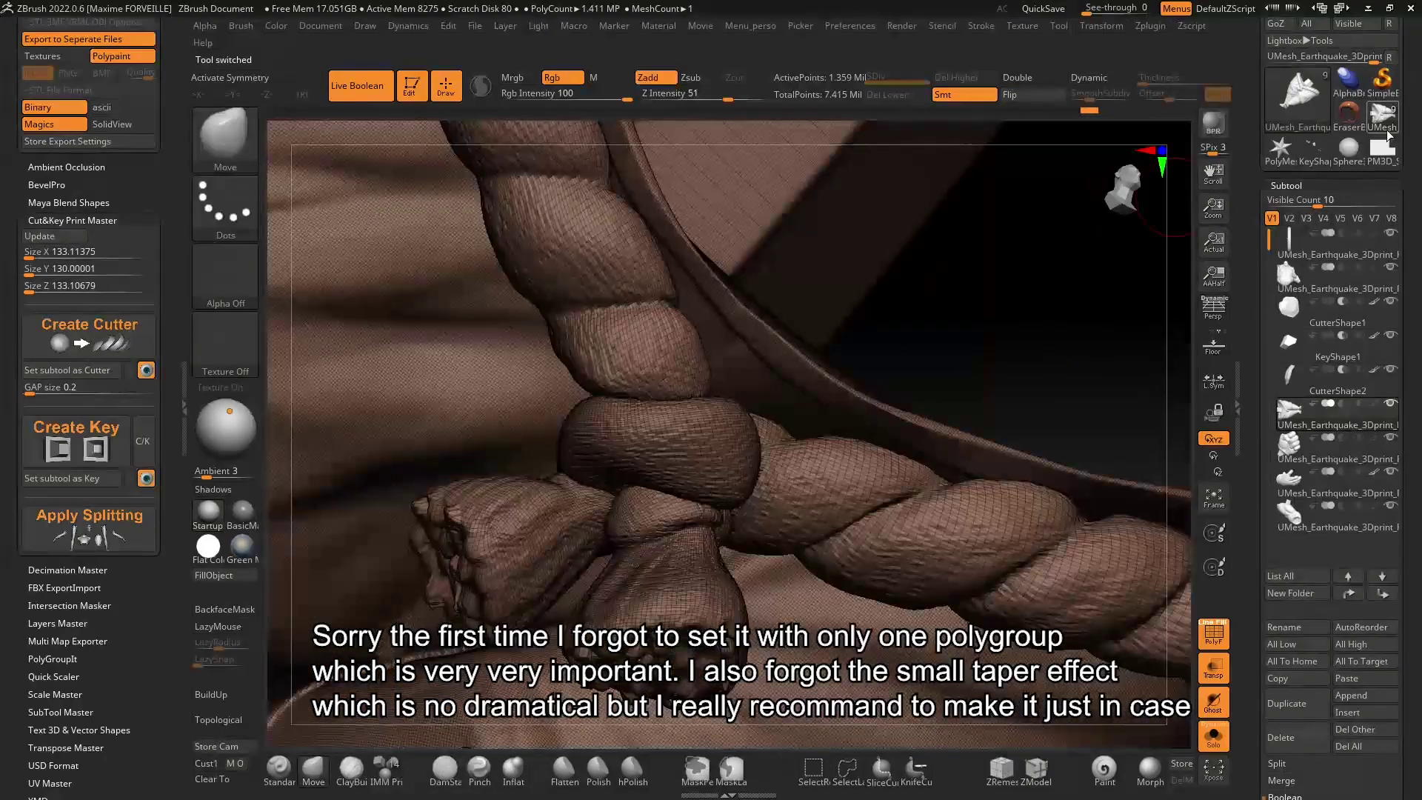
Step: Append the custom key mesh PM3D_Sphere3D to the printable-key IMM brush as an additional insert mesh
{"action": "left_click", "coordinate": [1380, 151]}
{"action": "right_click_drag", "start_coordinate": [1032, 244], "coordinate": [870, 282], "text": "ctrl"}
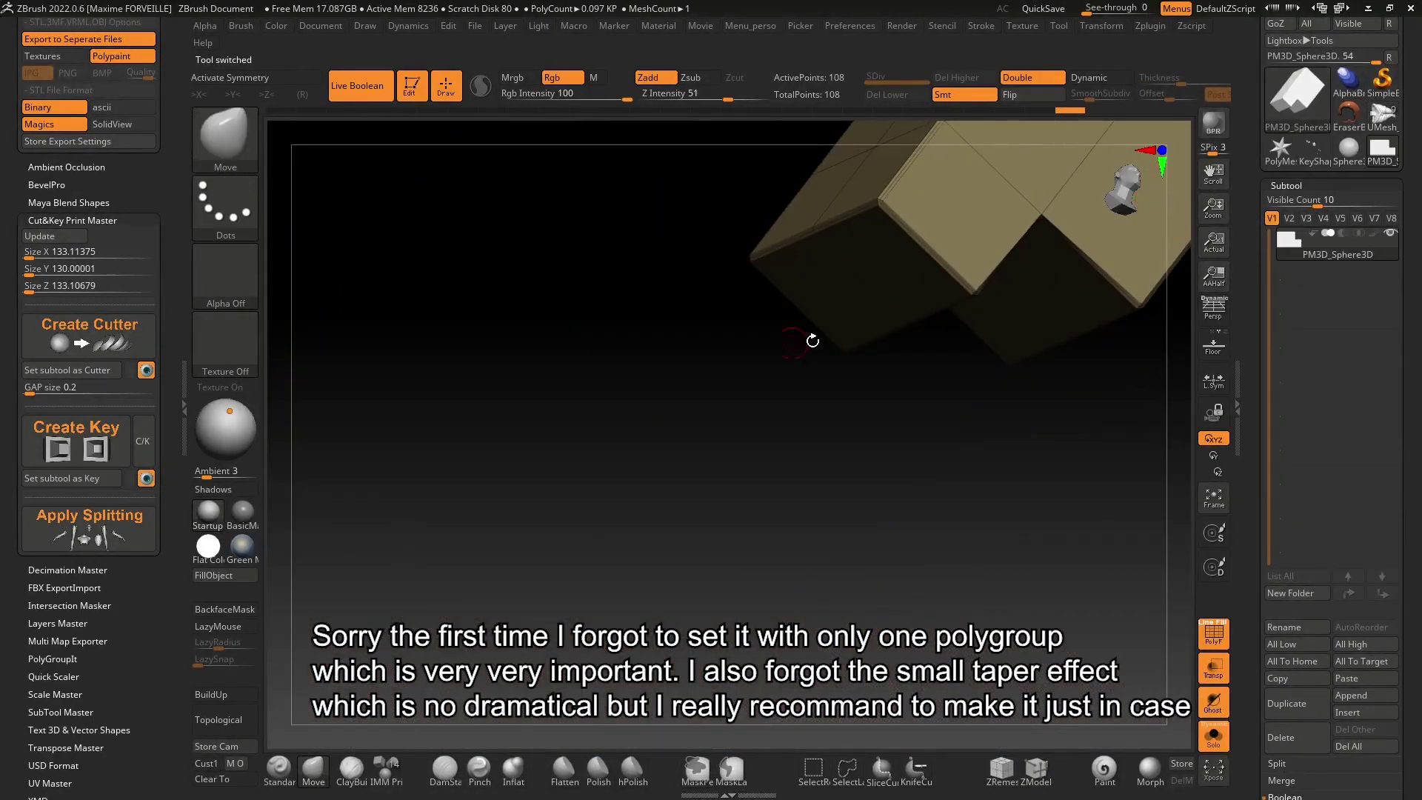
{"action": "right_click_drag", "start_coordinate": [812, 340], "coordinate": [575, 359]}
{"action": "mouse_move", "coordinate": [930, 313]}
{"action": "right_mouse_down", "text": "ctrl"}
{"action": "mouse_move", "coordinate": [901, 318]}
{"action": "mouse_move", "coordinate": [918, 308]}
{"action": "right_mouse_up", "text": "ctrl"}
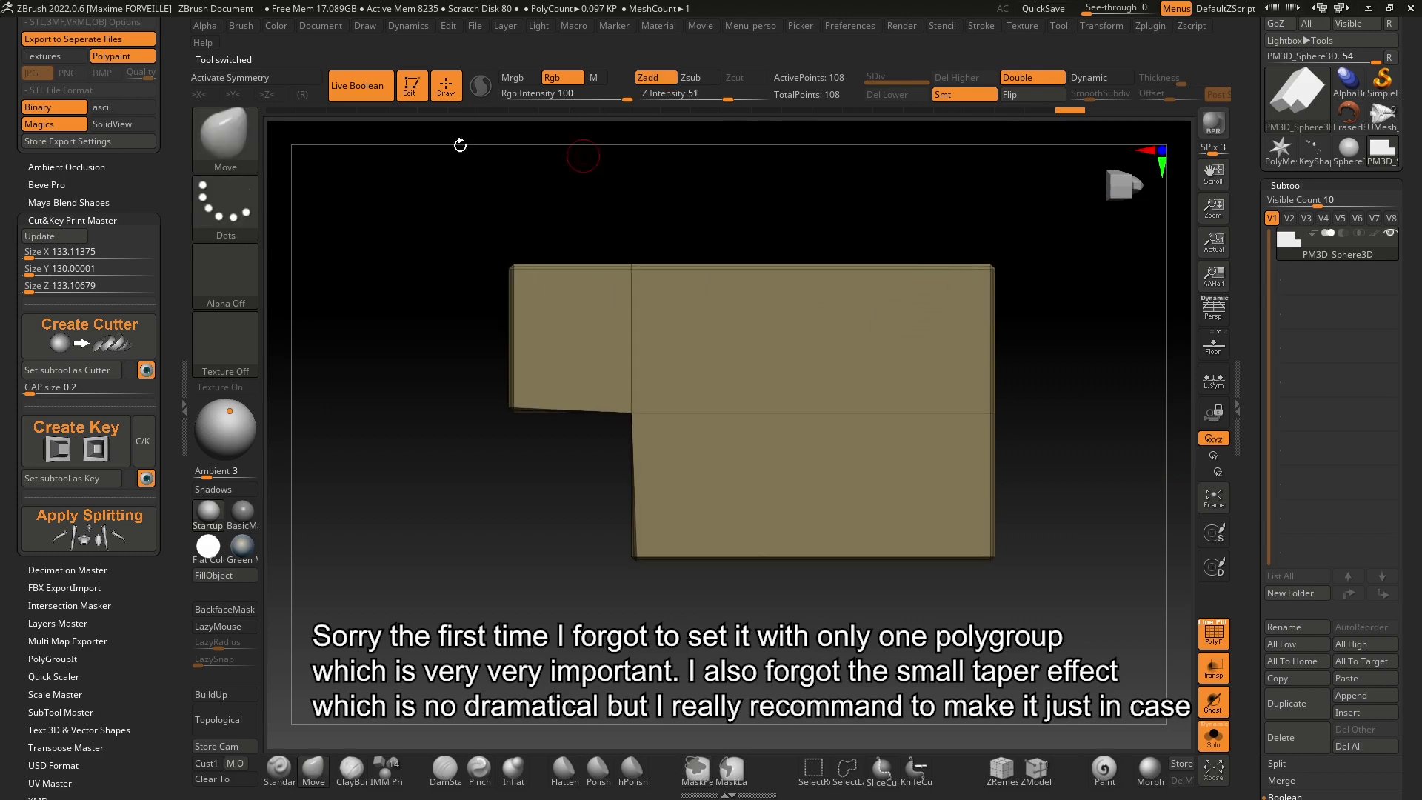
{"action": "left_click", "coordinate": [247, 152]}
{"action": "left_click", "coordinate": [926, 185]}
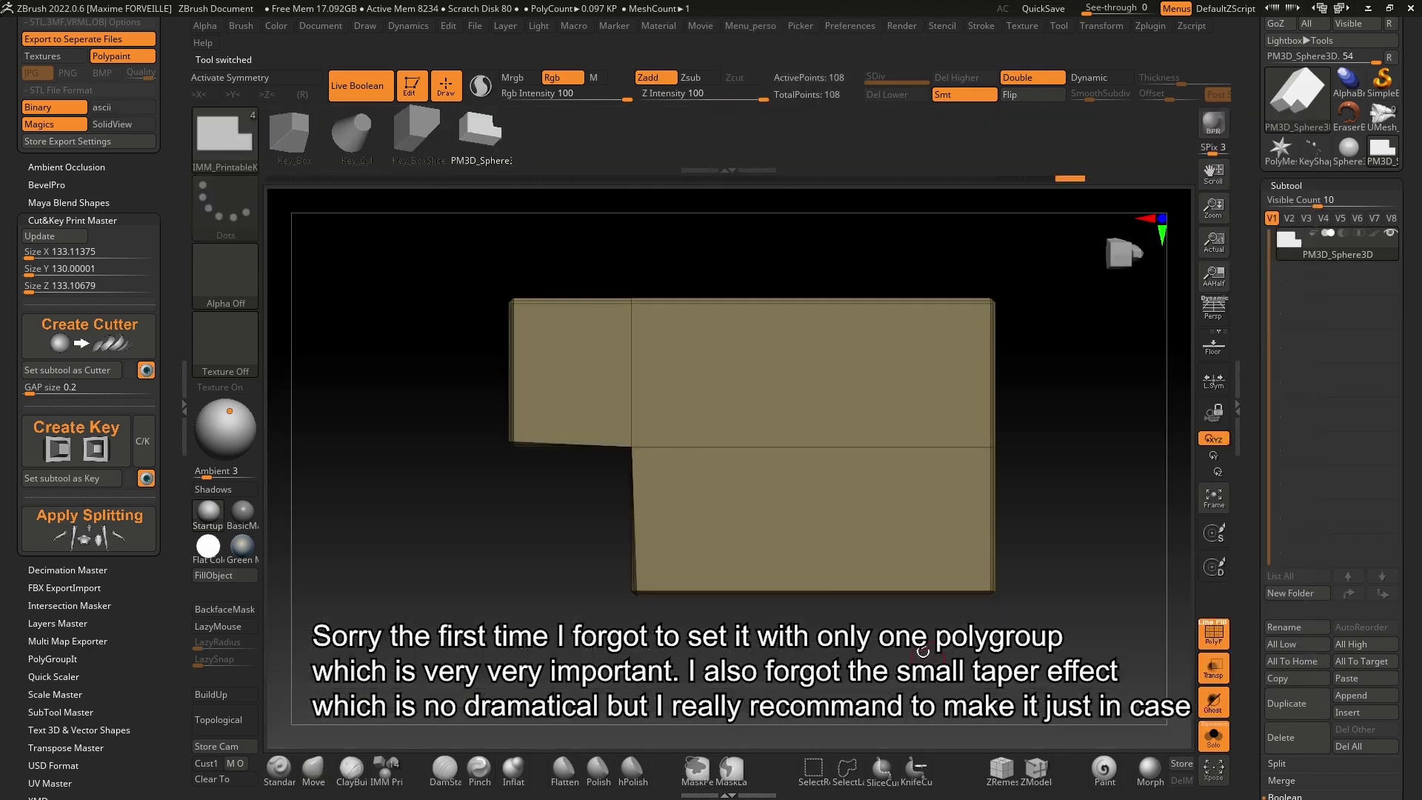
{"action": "left_click", "coordinate": [232, 156]}
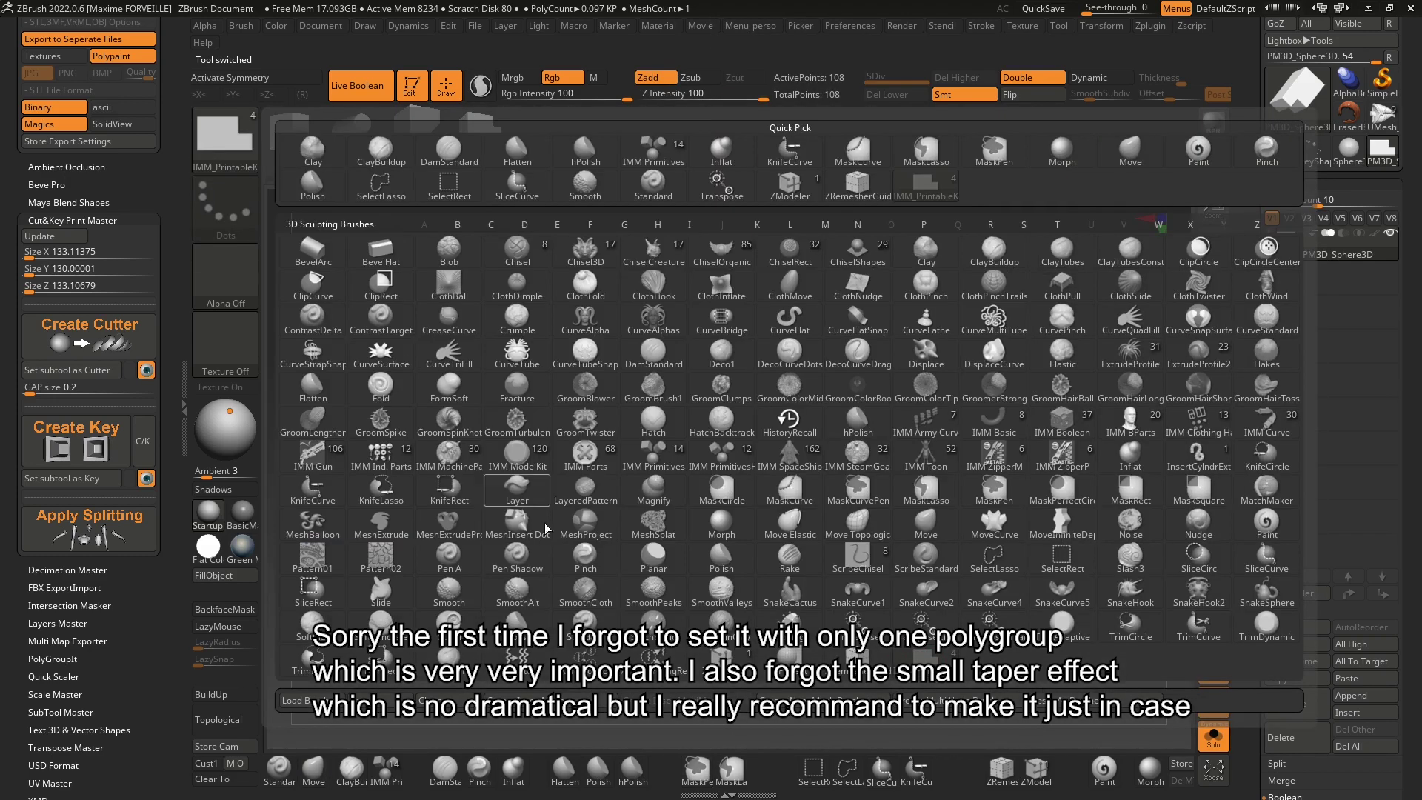
{"action": "left_click", "coordinate": [549, 701]}
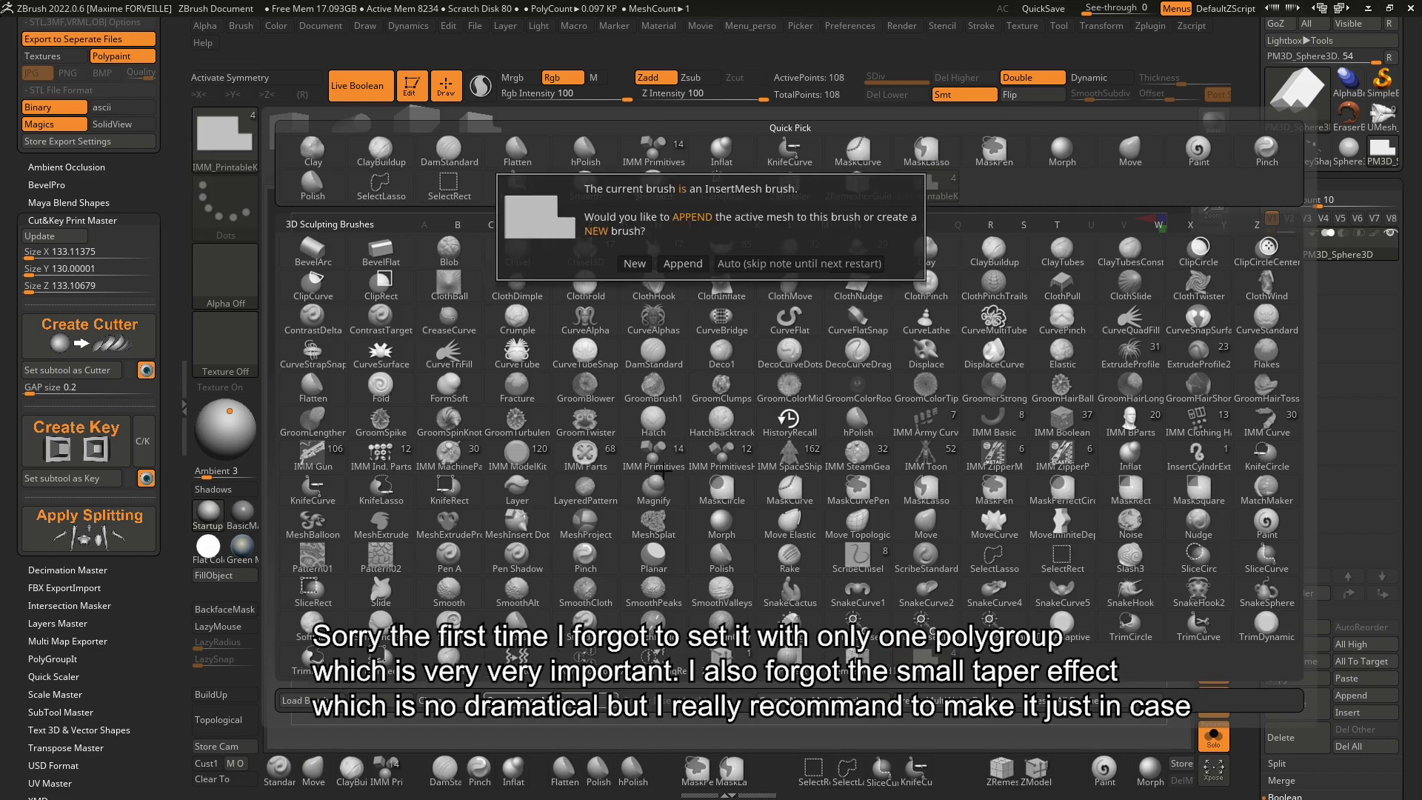
{"action": "left_click", "coordinate": [683, 264]}
{"action": "left_click", "coordinate": [497, 731]}
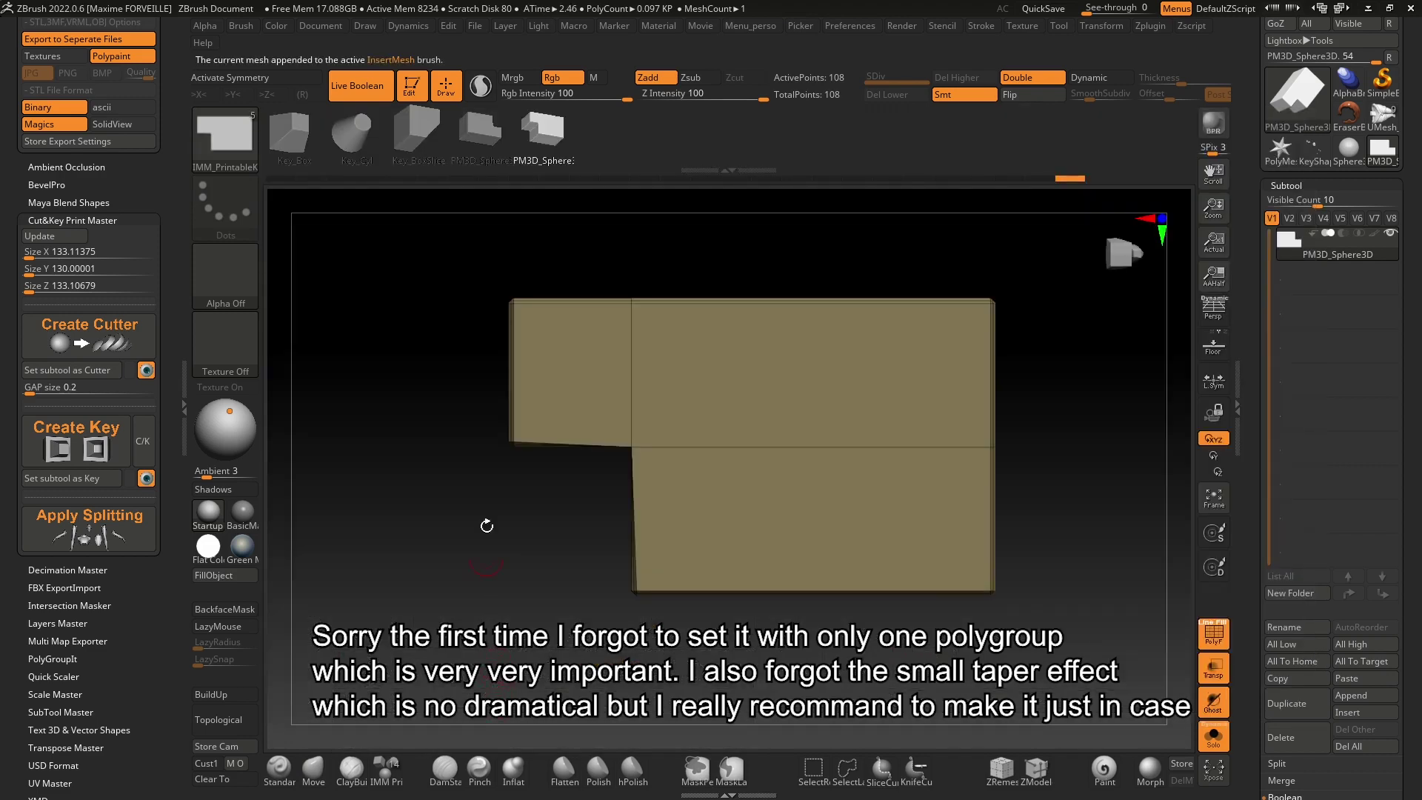
Step: Return to the character tool with CutterShape2 as the active subtool, and turn off Solo and transparency
{"action": "left_click", "coordinate": [1382, 113]}
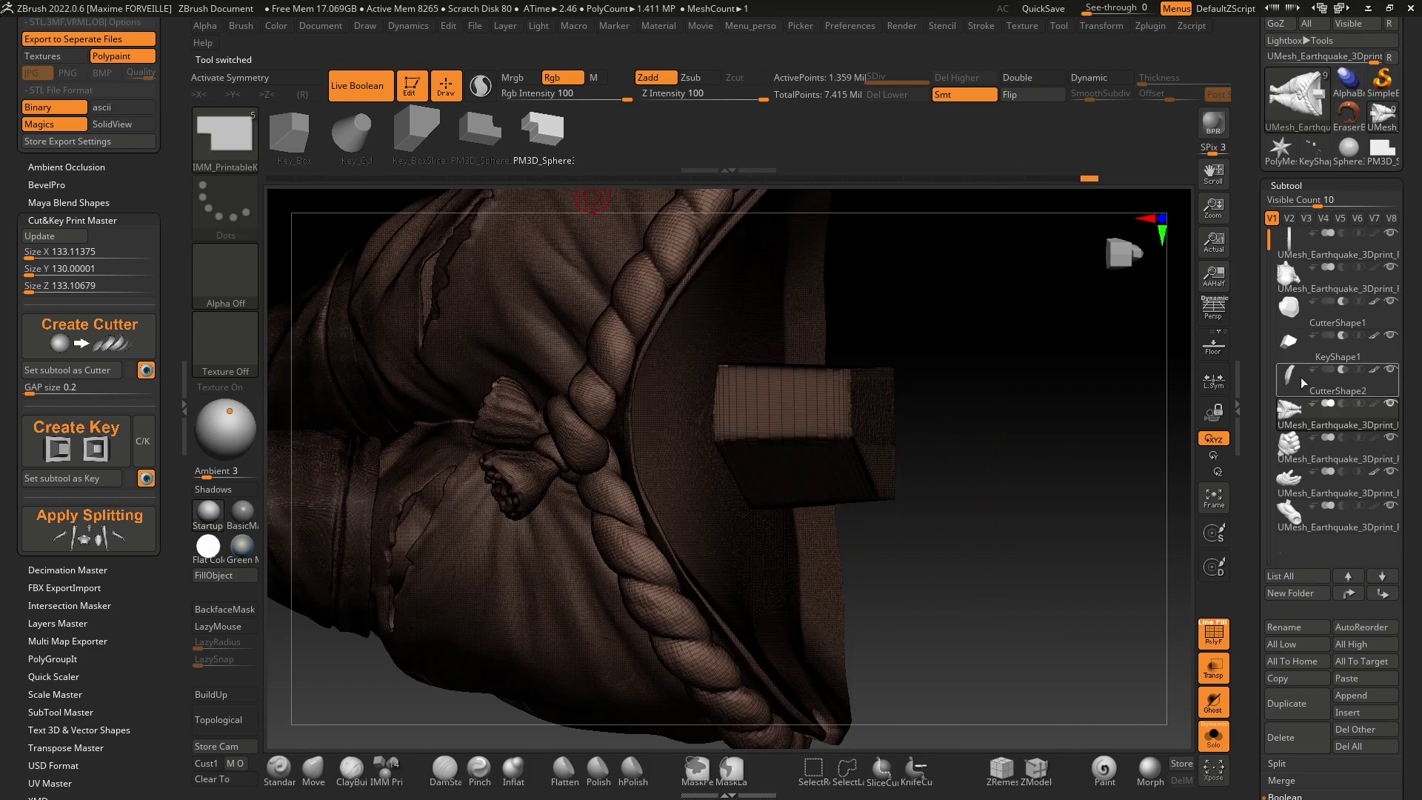
{"action": "left_click", "coordinate": [1291, 388]}
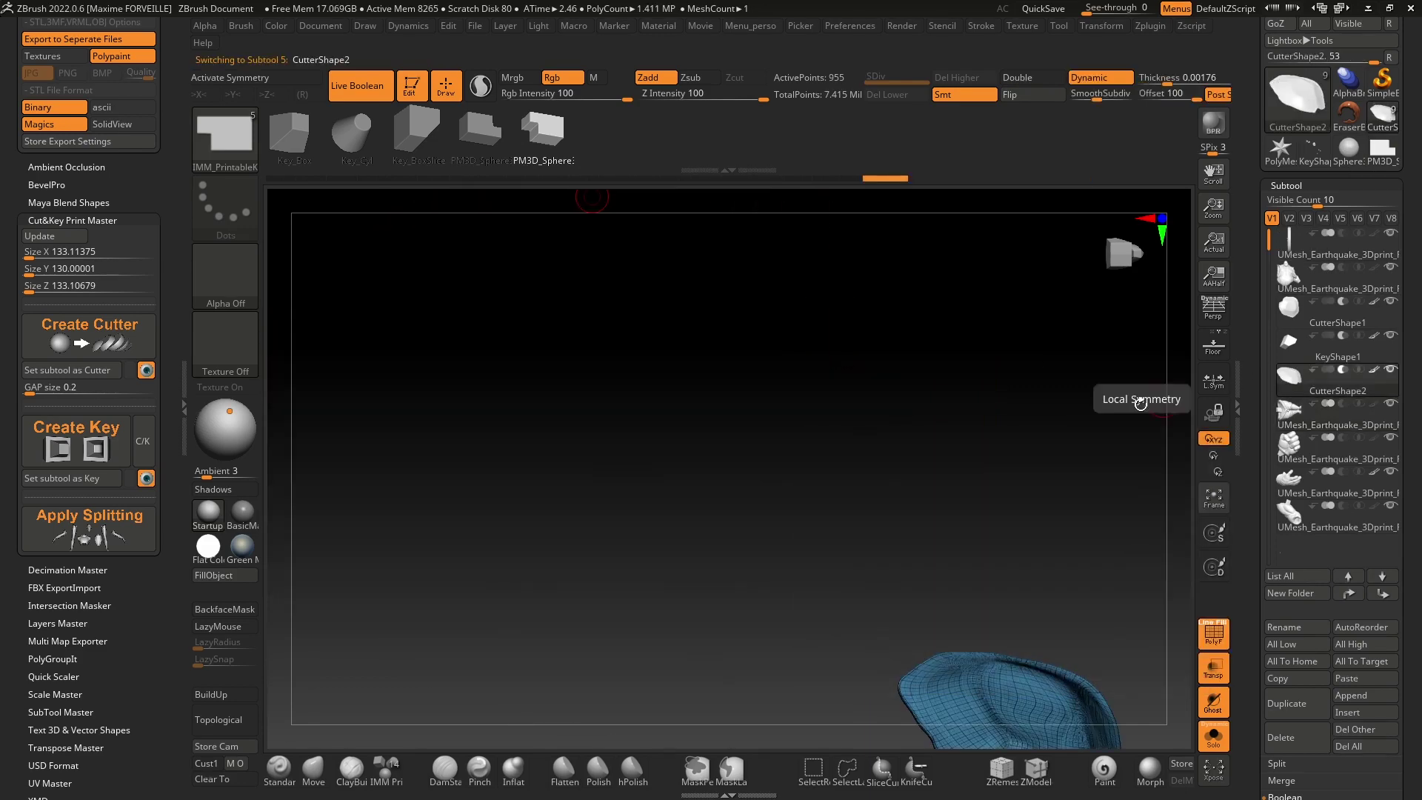
{"action": "left_click", "coordinate": [1213, 741]}
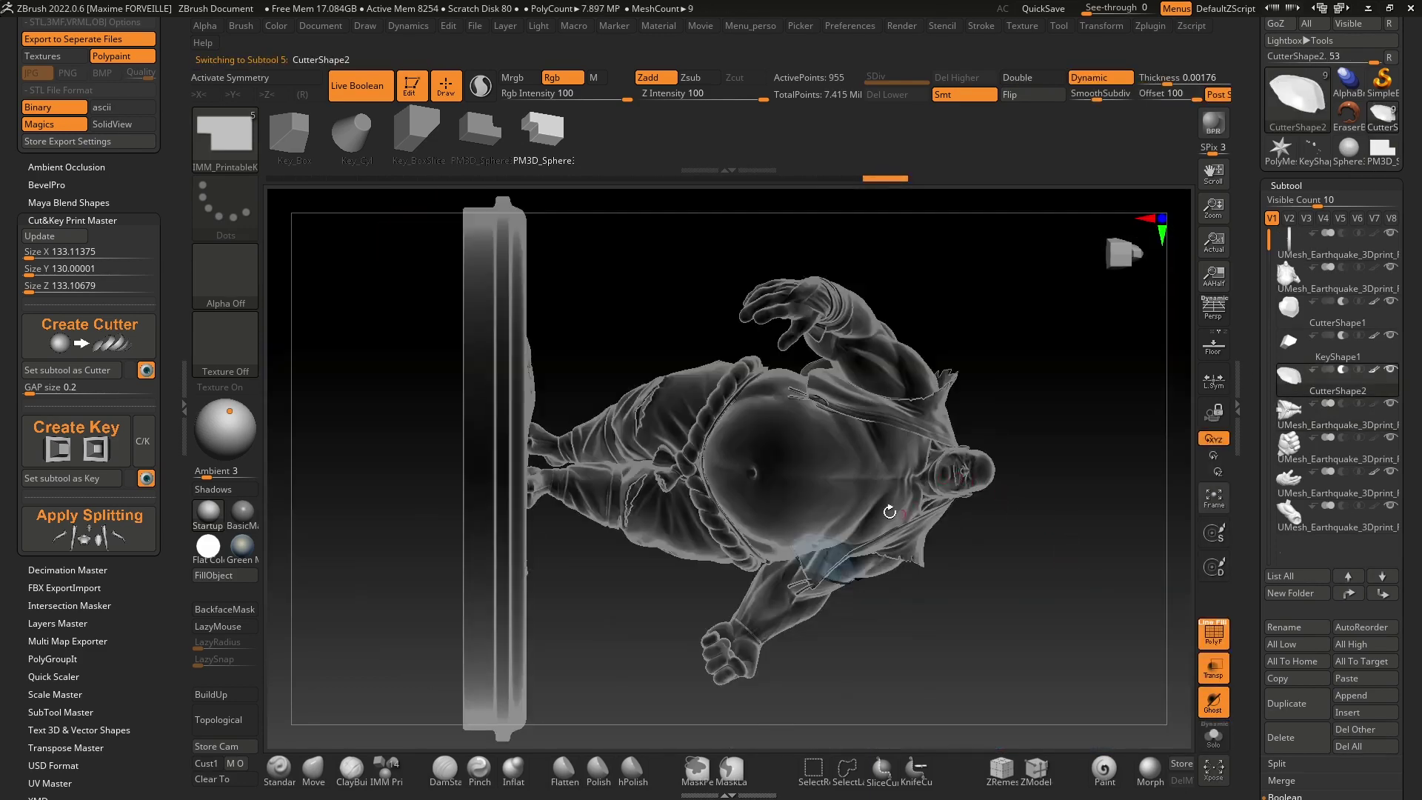
{"action": "mouse_move", "coordinate": [889, 512]}
{"action": "right_mouse_down"}
{"action": "mouse_move", "coordinate": [1015, 495]}
{"action": "mouse_move", "coordinate": [1024, 605]}
{"action": "right_mouse_up"}
{"action": "left_click", "coordinate": [1216, 665]}
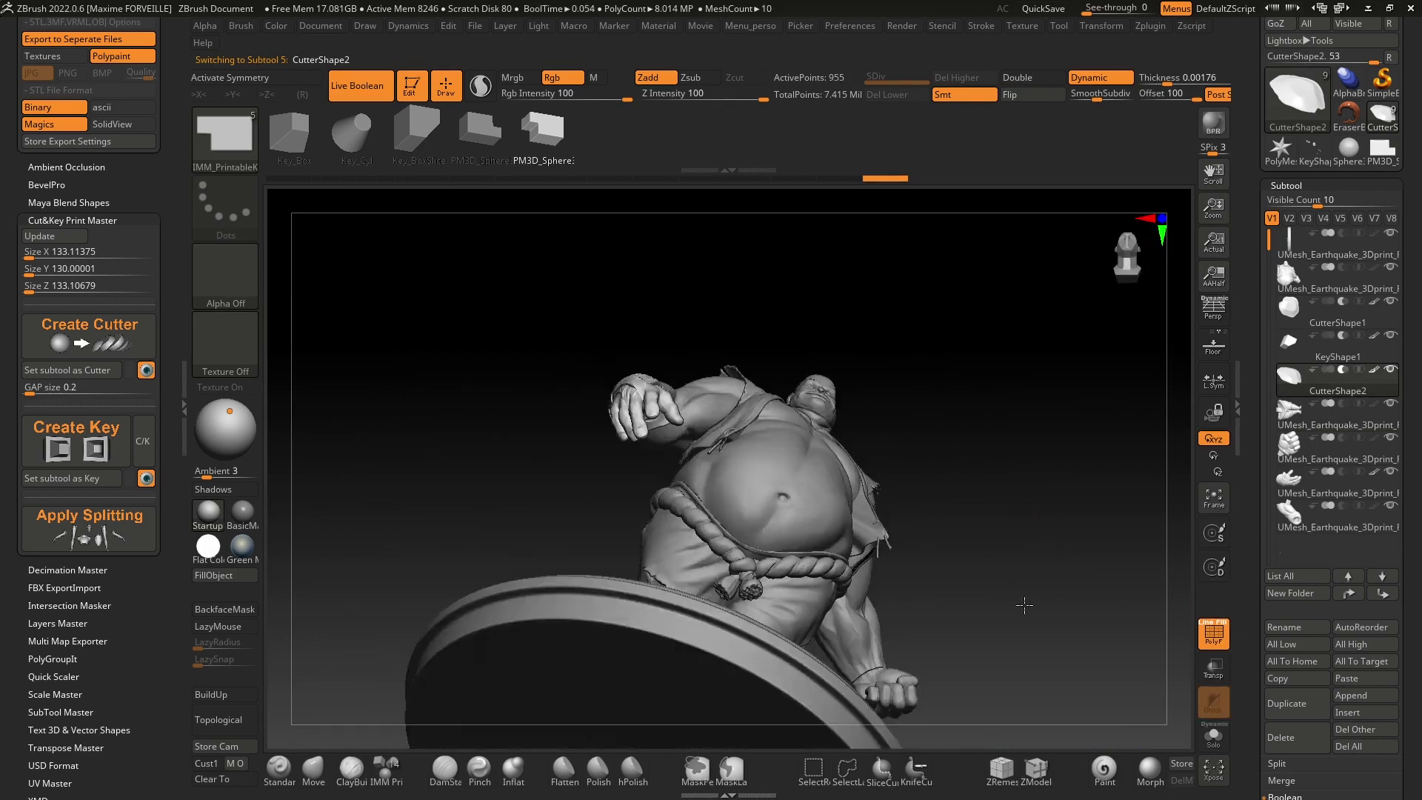
{"action": "left_click_drag", "start_coordinate": [1024, 605], "coordinate": [696, 451]}
Step: Create a key from the custom mesh for CutterShape2, and isolate and frame it in the view
{"action": "left_click", "coordinate": [313, 771]}
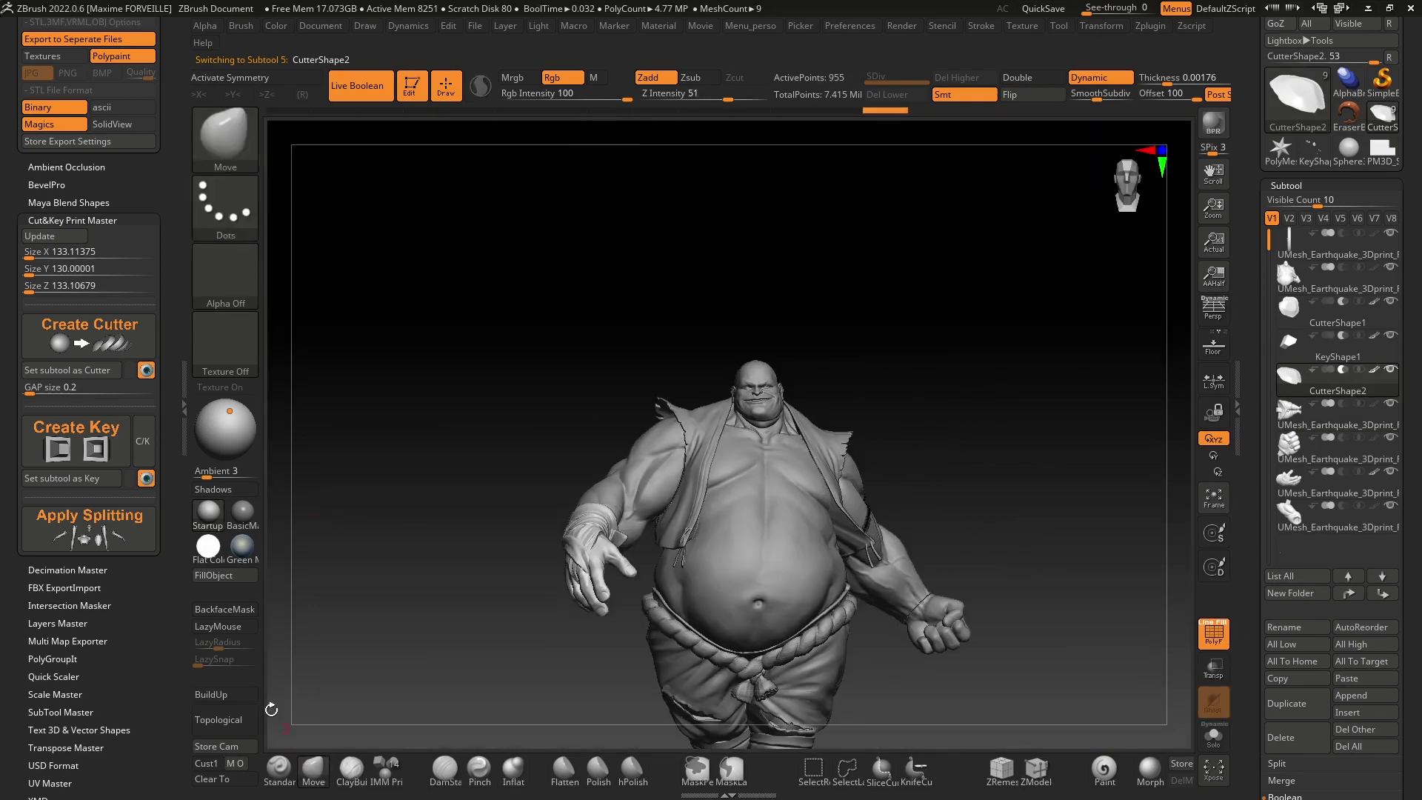
{"action": "left_click", "coordinate": [104, 445]}
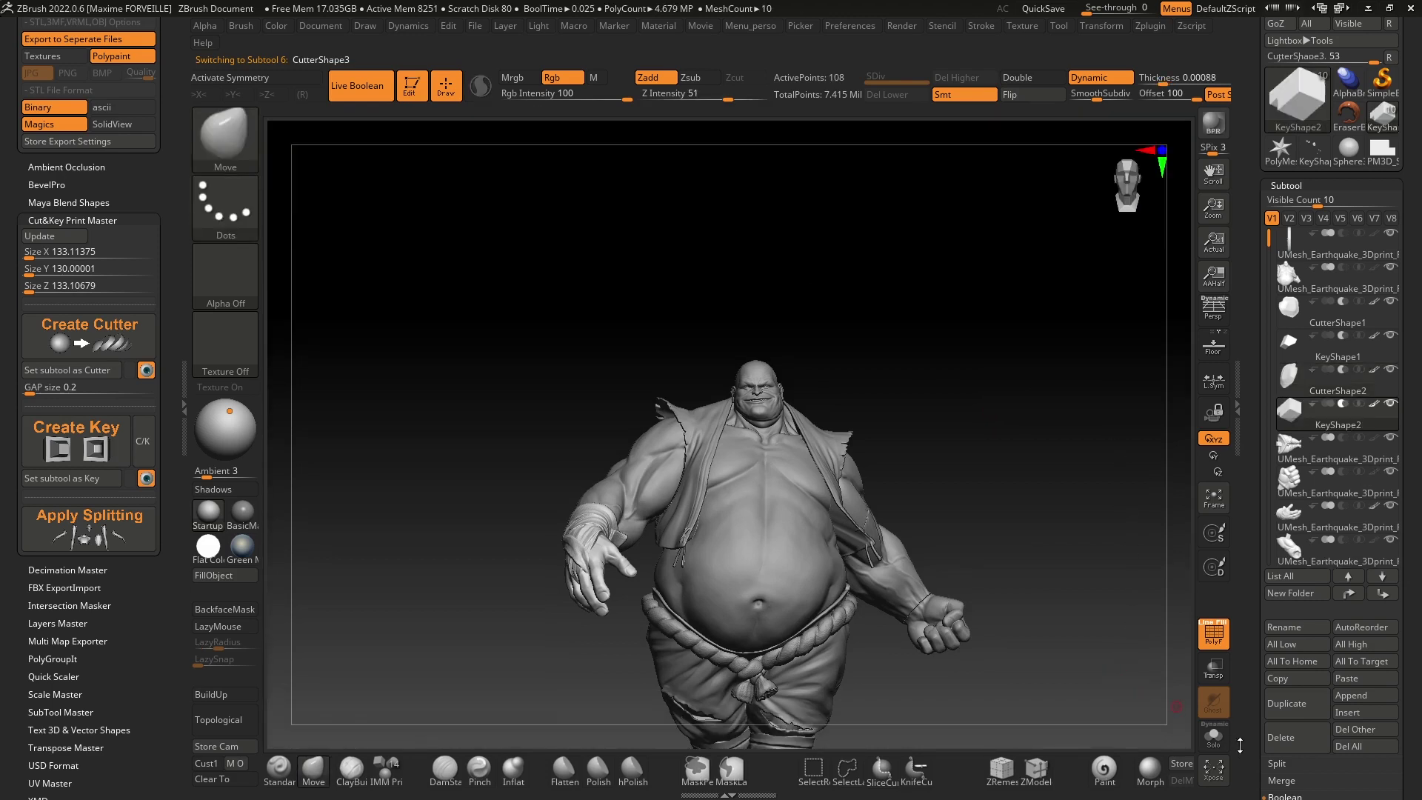
{"action": "left_click", "coordinate": [1215, 737]}
{"action": "key", "text": "f"}
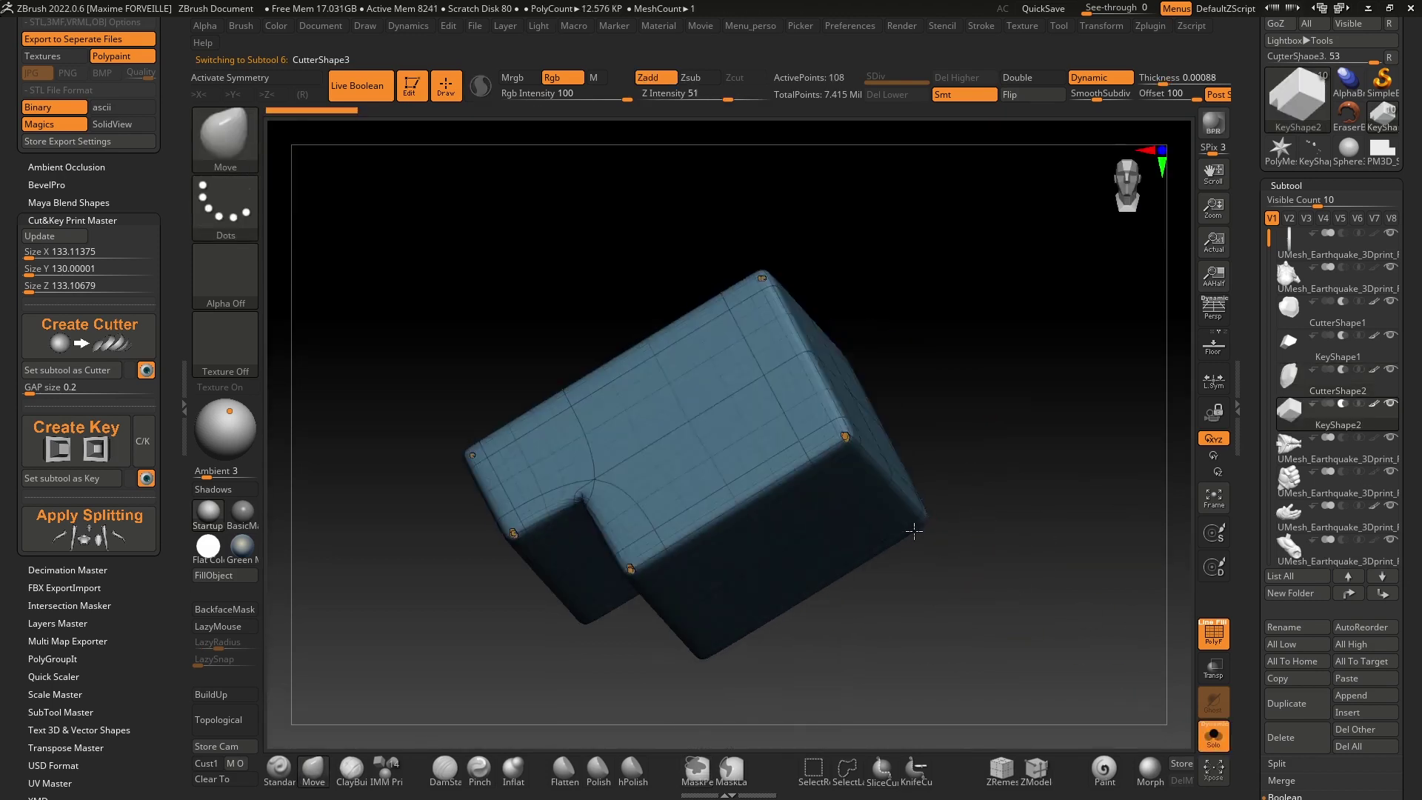
Step: Examine the isolated key's hollow interior and wall with and without the wireframe, and show the whole figure again
{"action": "left_click_drag", "start_coordinate": [914, 530], "coordinate": [895, 521]}
{"action": "key", "text": "shift"}
{"action": "key", "text": "shift+f"}
{"action": "right_click_drag", "start_coordinate": [895, 514], "coordinate": [868, 435]}
{"action": "key", "text": "shift+f"}
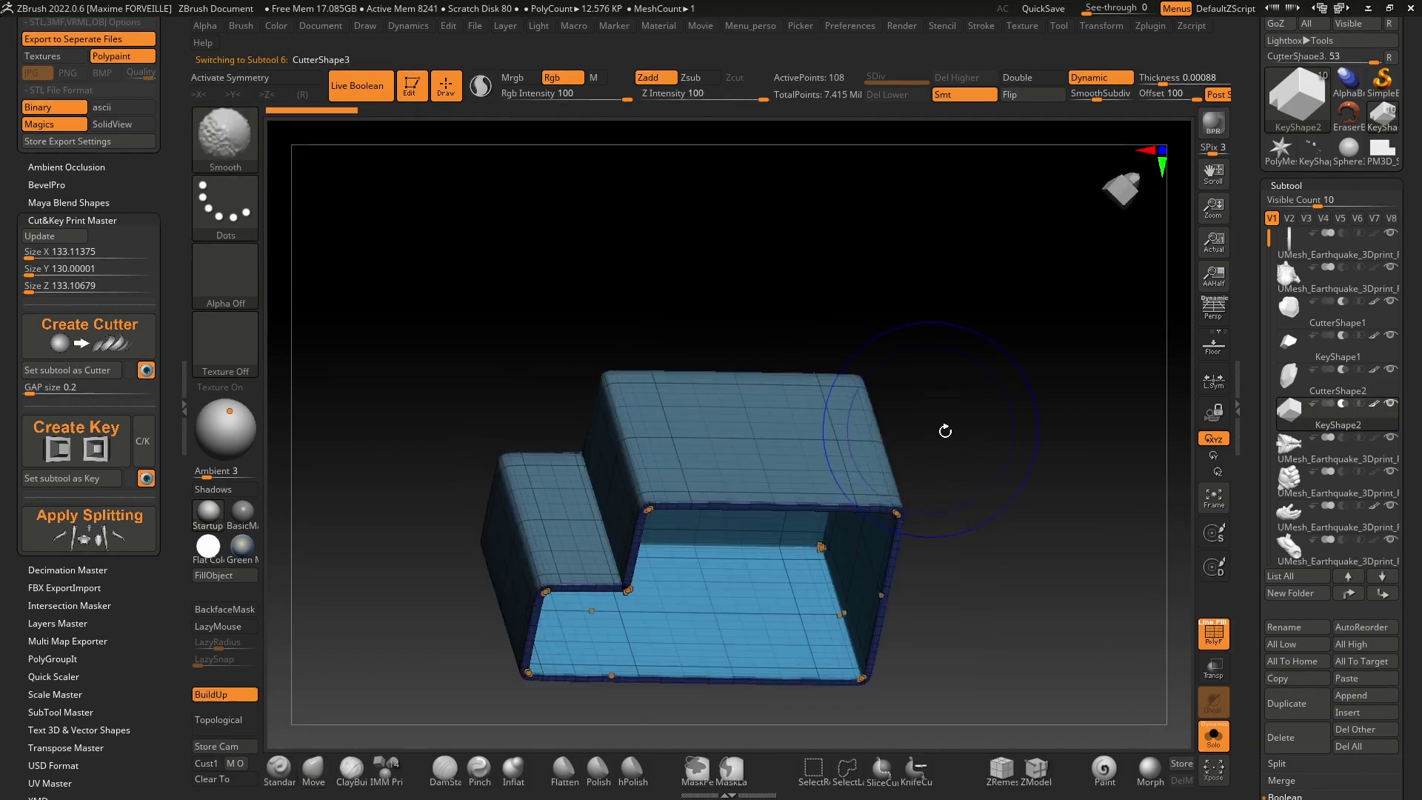
{"action": "left_click", "coordinate": [1213, 737]}
{"action": "right_click_drag", "start_coordinate": [1095, 606], "coordinate": [971, 474]}
{"action": "right_click_drag", "start_coordinate": [1010, 412], "coordinate": [985, 474], "text": "ctrl"}
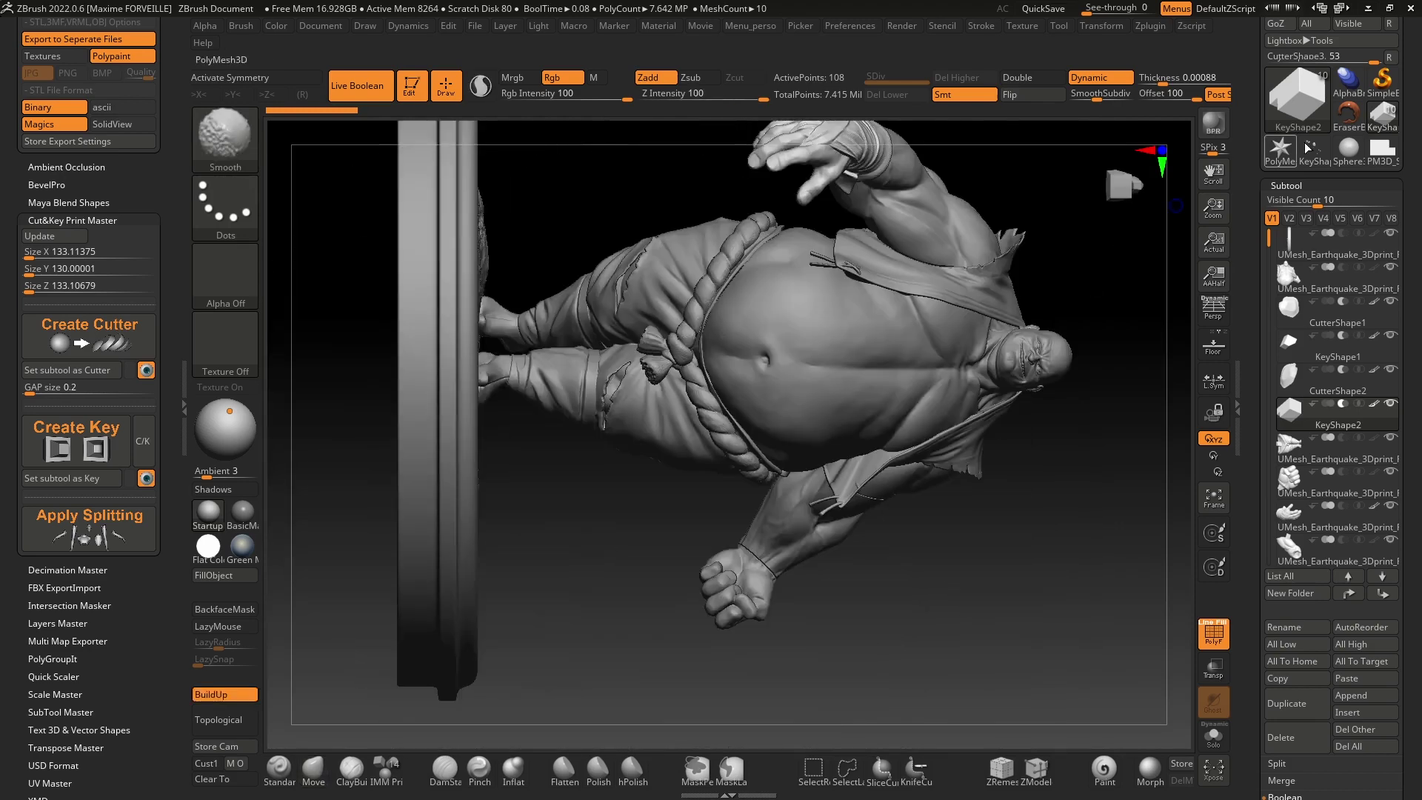
Step: Open the source key mesh PM3D_Sphere3D and examine its beveled edges, topology and single polygroup
{"action": "left_click", "coordinate": [1382, 152]}
{"action": "right_click_drag", "start_coordinate": [895, 314], "coordinate": [900, 386], "text": "ctrl"}
{"action": "right_click_drag", "start_coordinate": [660, 400], "coordinate": [692, 370]}
{"action": "right_click_drag", "start_coordinate": [692, 370], "coordinate": [748, 393], "text": "ctrl"}
{"action": "right_click_drag", "start_coordinate": [749, 393], "coordinate": [778, 350], "text": "ctrl"}
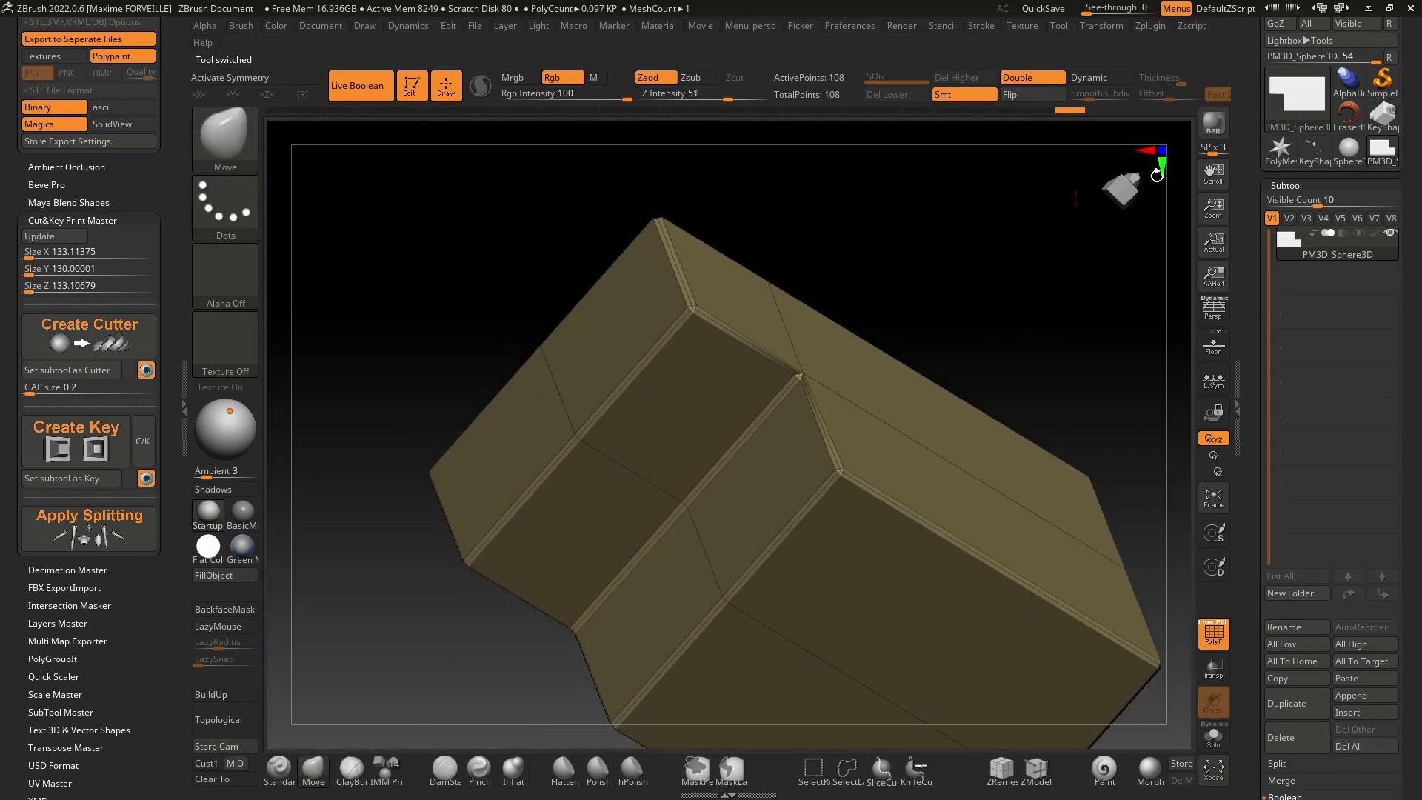
Step: Return to the character tool and examine KeyShape2 in isolation as well as the complete figure on its base
{"action": "left_click", "coordinate": [1383, 118]}
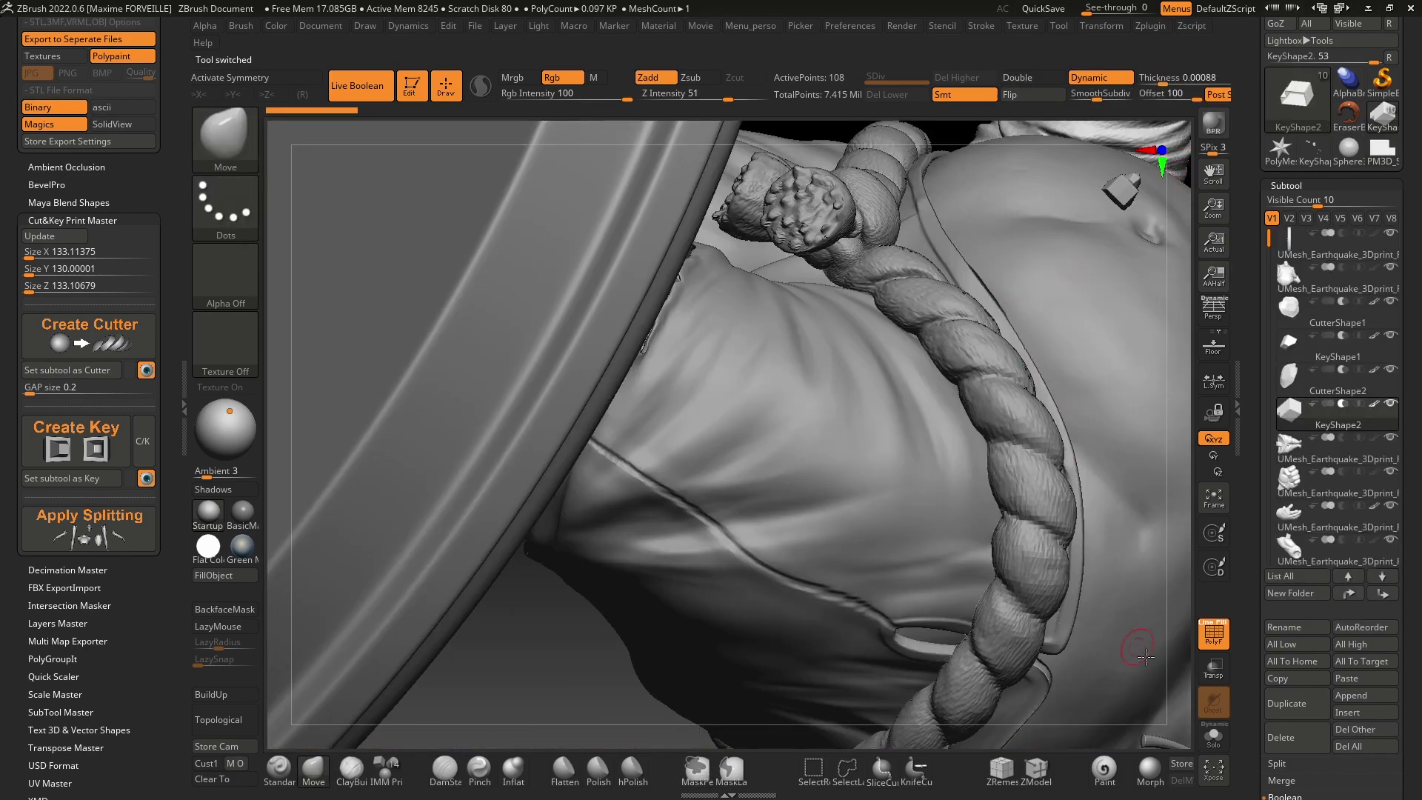
{"action": "left_click", "coordinate": [1219, 741]}
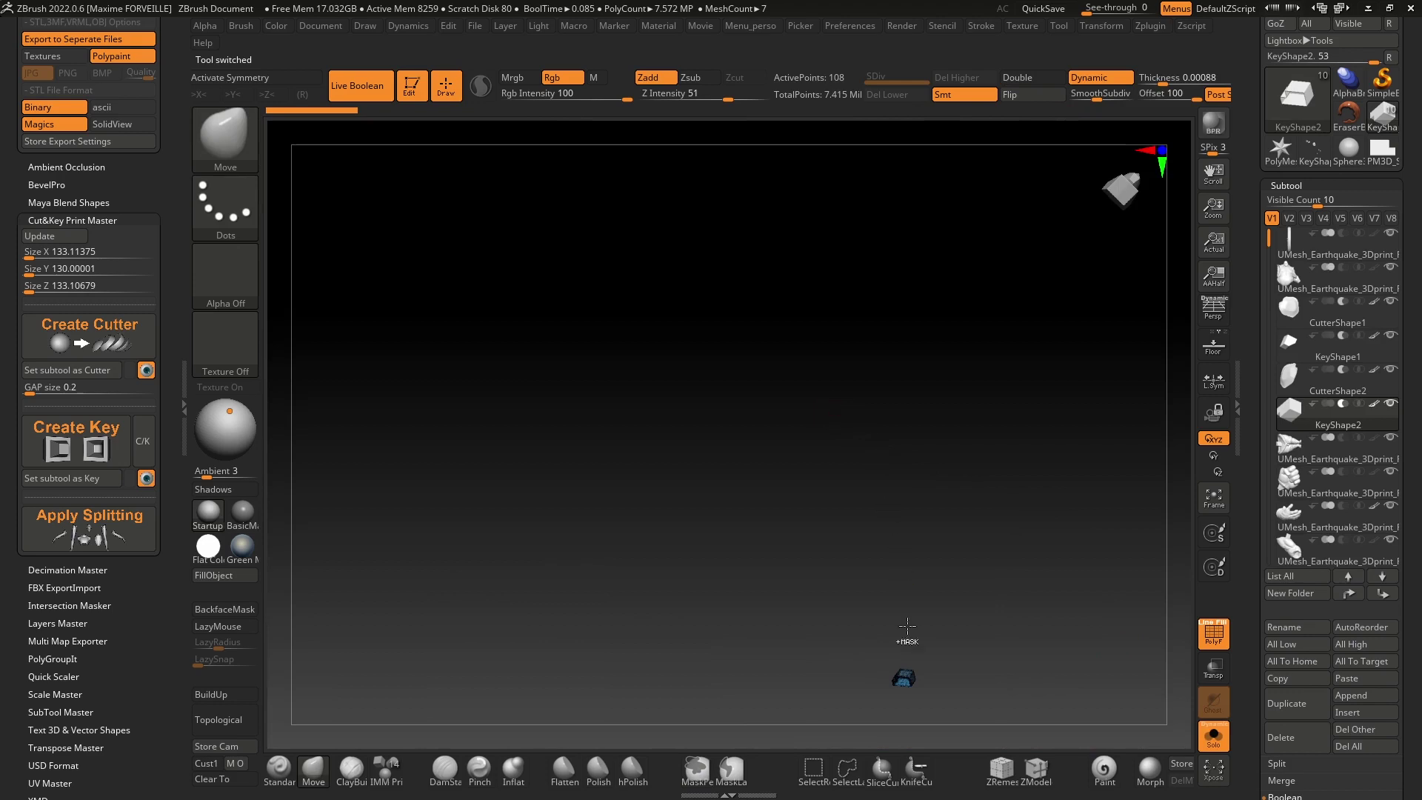
{"action": "right_click_drag", "start_coordinate": [907, 626], "coordinate": [896, 385], "text": "ctrl"}
{"action": "mouse_move", "coordinate": [896, 385]}
{"action": "right_mouse_down", "text": "ctrl"}
{"action": "mouse_move", "coordinate": [983, 515]}
{"action": "mouse_move", "coordinate": [667, 330]}
{"action": "right_mouse_up", "text": "ctrl"}
{"action": "key", "text": "s"}
{"action": "right_click_drag", "start_coordinate": [816, 298], "coordinate": [841, 500], "text": "ctrl"}
{"action": "right_click_drag", "start_coordinate": [953, 427], "coordinate": [1087, 405]}
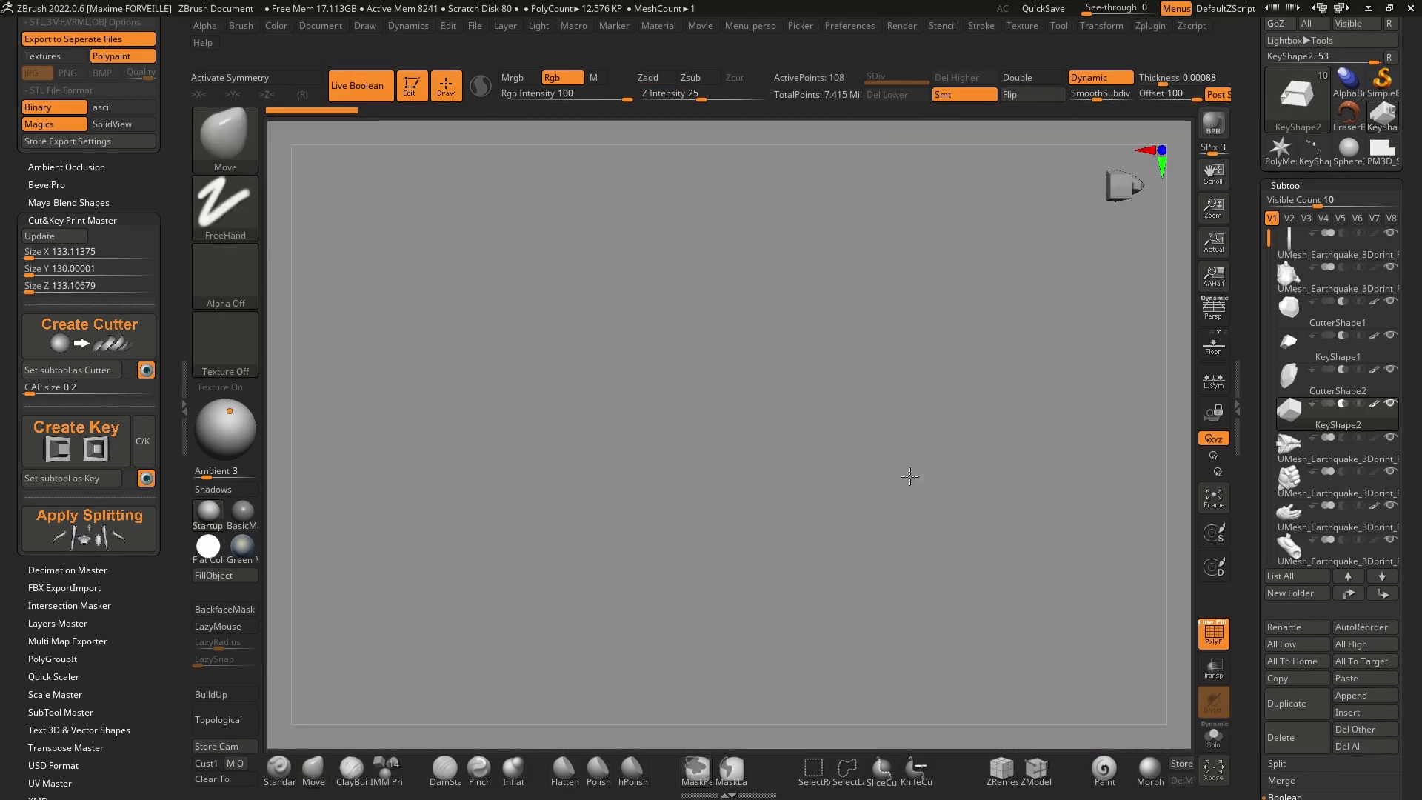
{"action": "mouse_move", "coordinate": [909, 476]}
{"action": "right_mouse_down", "text": "ctrl"}
{"action": "mouse_move", "coordinate": [819, 437]}
{"action": "mouse_move", "coordinate": [876, 426]}
{"action": "mouse_move", "coordinate": [897, 449]}
{"action": "mouse_move", "coordinate": [899, 572]}
{"action": "mouse_move", "coordinate": [972, 496]}
{"action": "mouse_move", "coordinate": [944, 446]}
{"action": "mouse_move", "coordinate": [1000, 459]}
{"action": "mouse_move", "coordinate": [986, 350]}
{"action": "right_mouse_up", "text": "ctrl"}
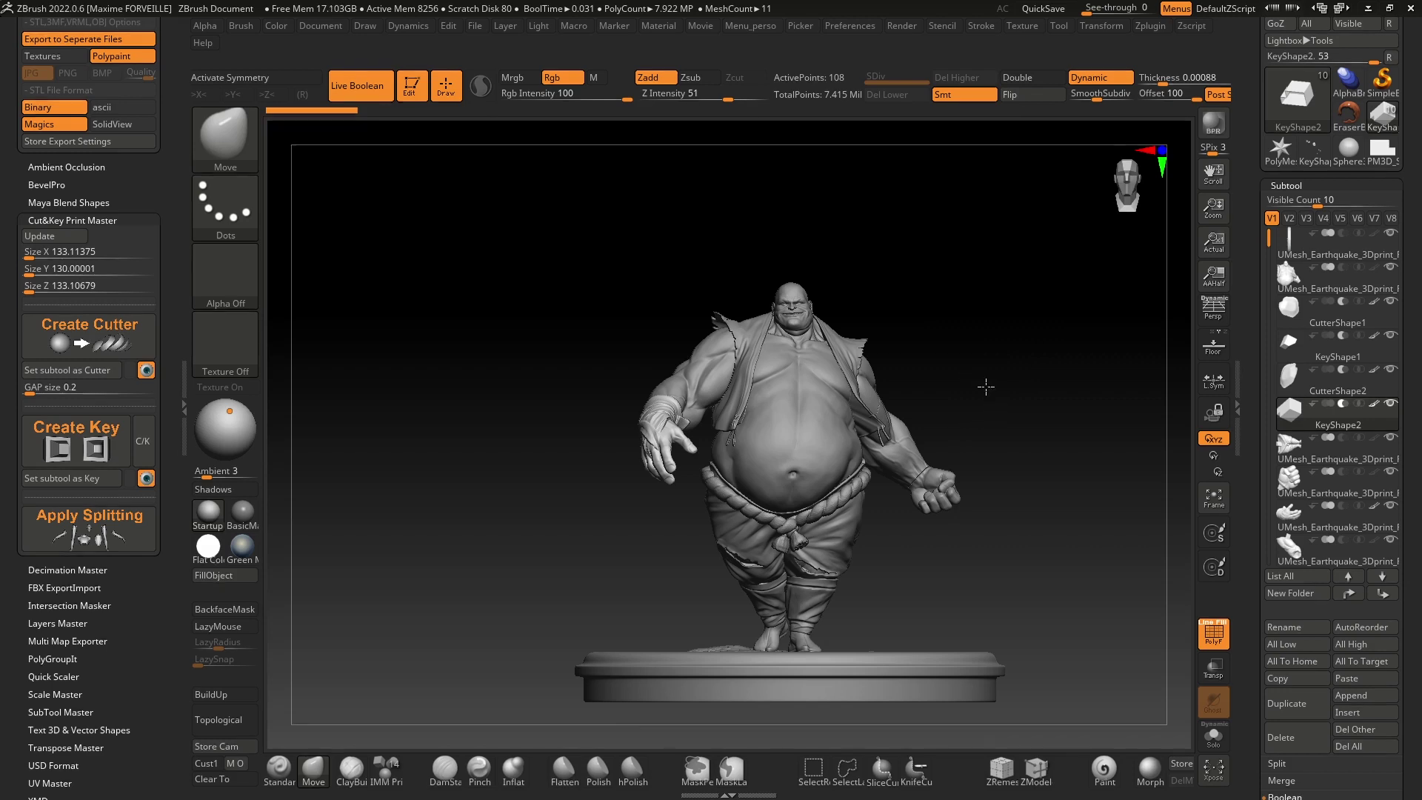
{"action": "mouse_move", "coordinate": [988, 387]}
{"action": "left_mouse_down"}
{"action": "mouse_move", "coordinate": [1092, 355]}
{"action": "mouse_move", "coordinate": [954, 388]}
{"action": "mouse_move", "coordinate": [968, 397]}
{"action": "mouse_move", "coordinate": [1010, 368]}
{"action": "left_mouse_up"}
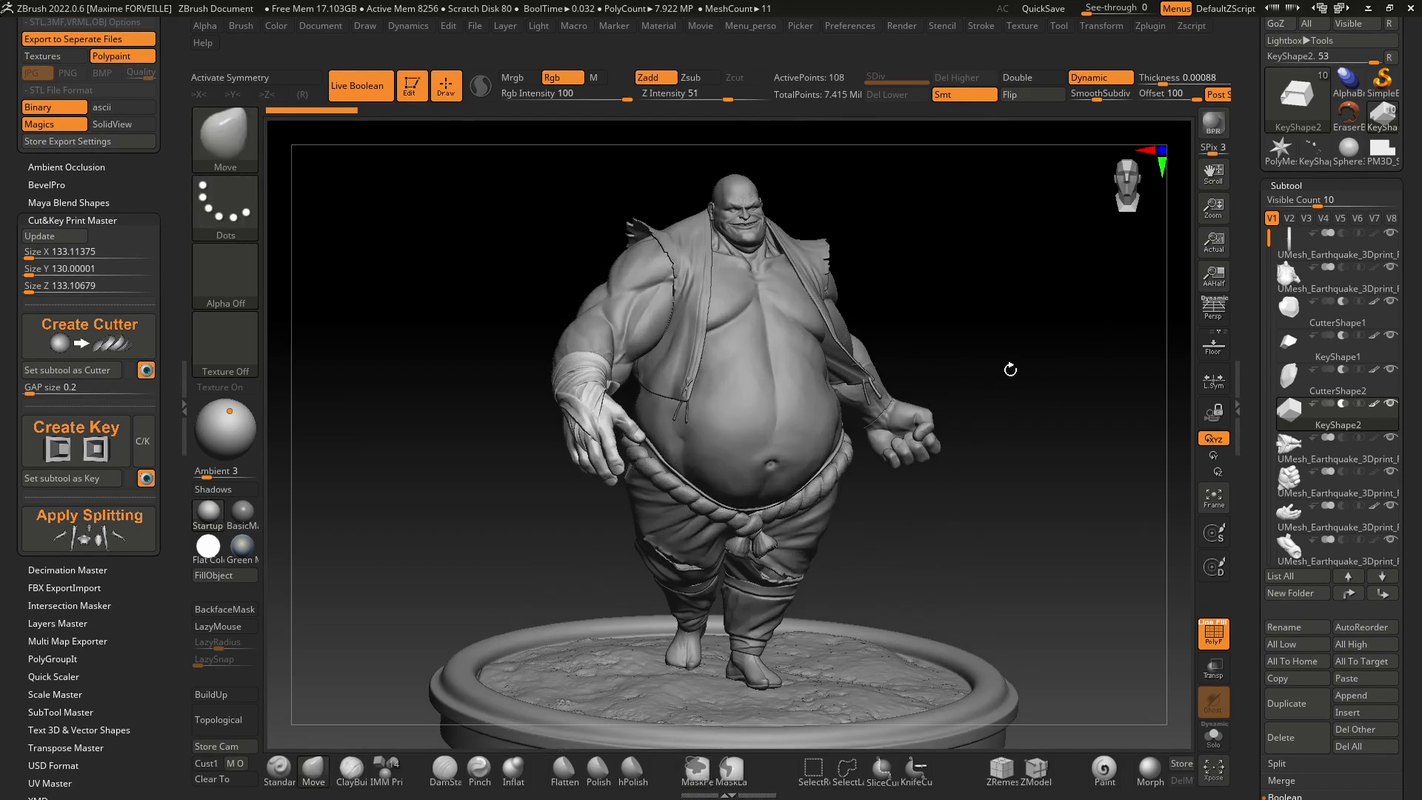